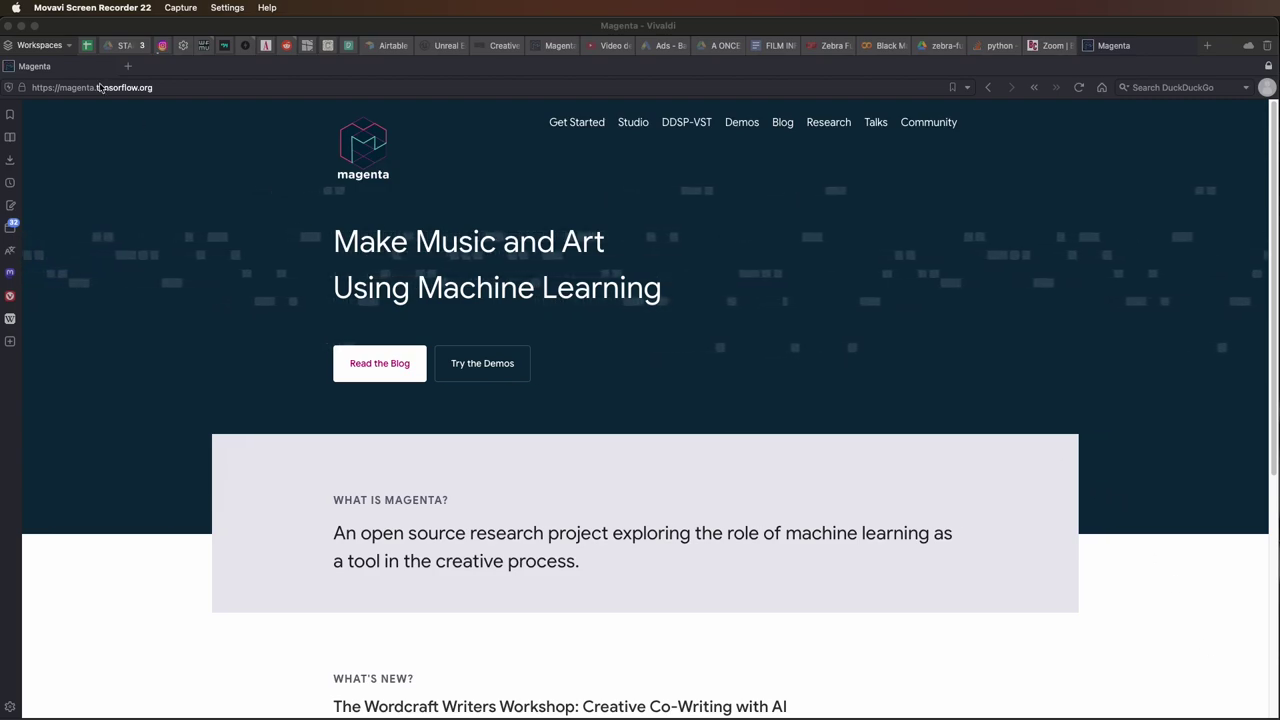
Step: Go from the magenta.tensorflow.org Studio page to the Ableton Live Plugins download page
click(576, 124)
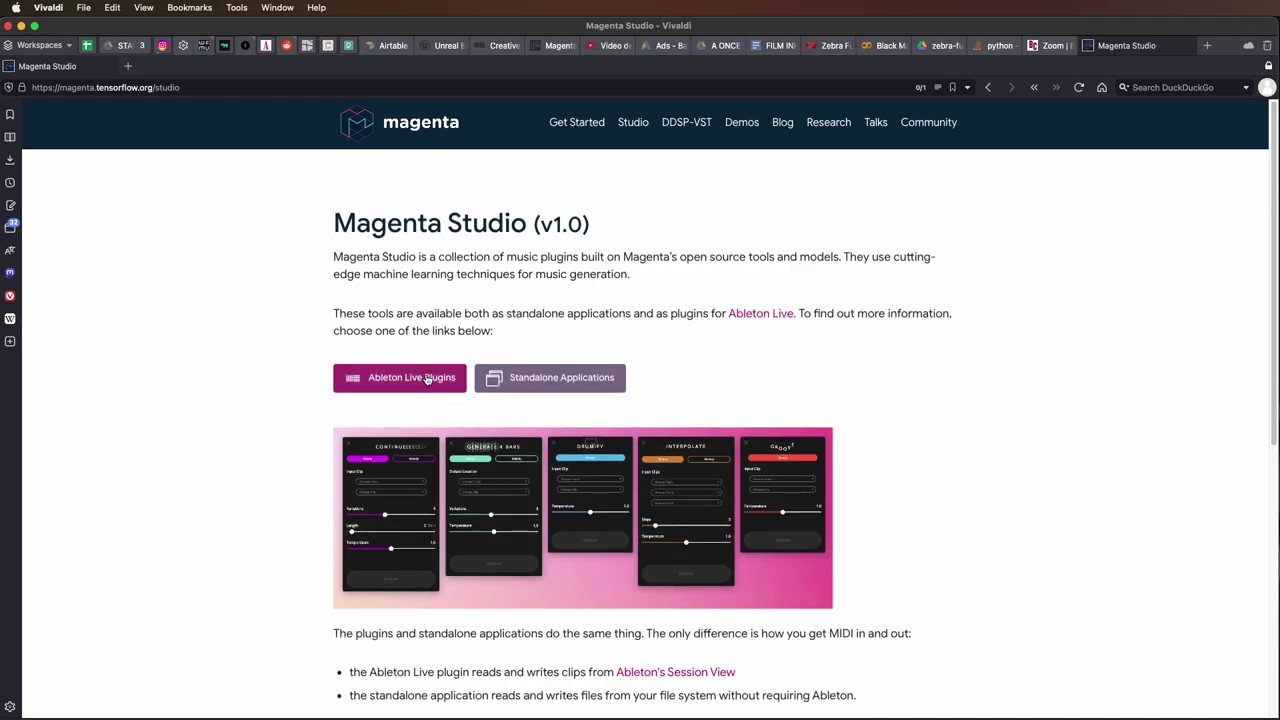
click(427, 378)
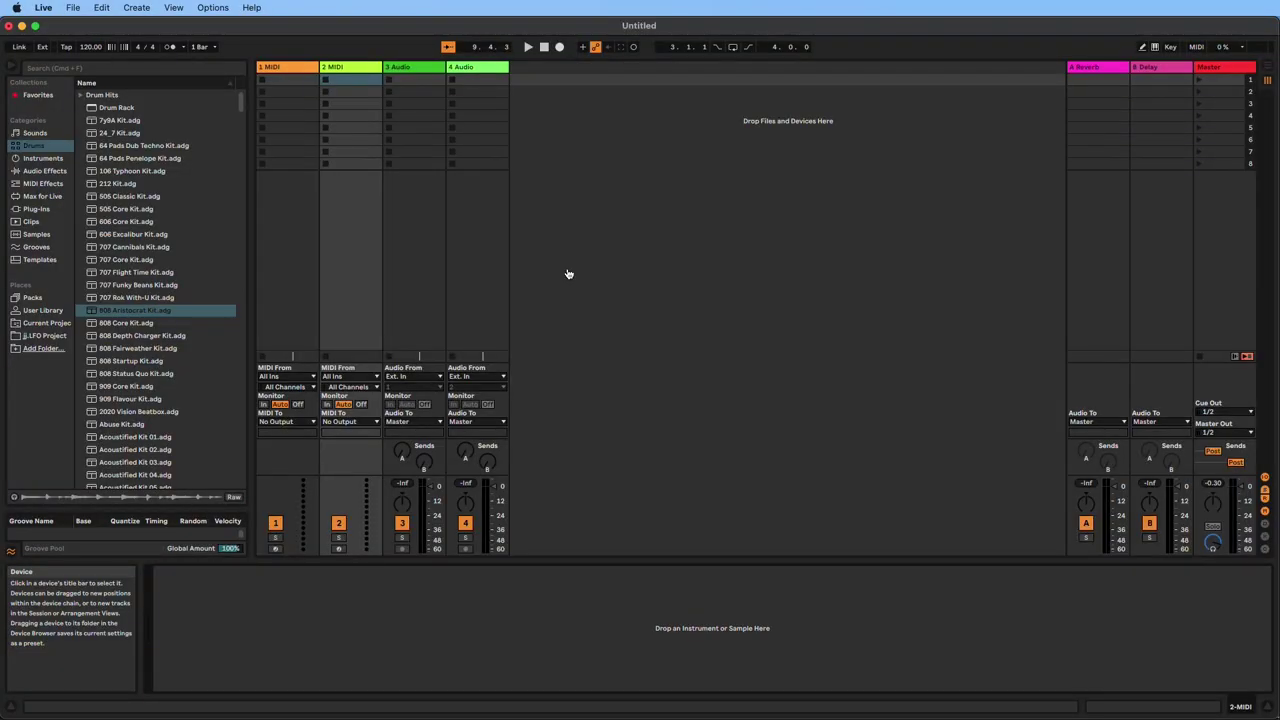
Step: Drag magenta_studio-1.0-macos.amxd from Finder onto the selected 1 MIDI track
click(302, 218)
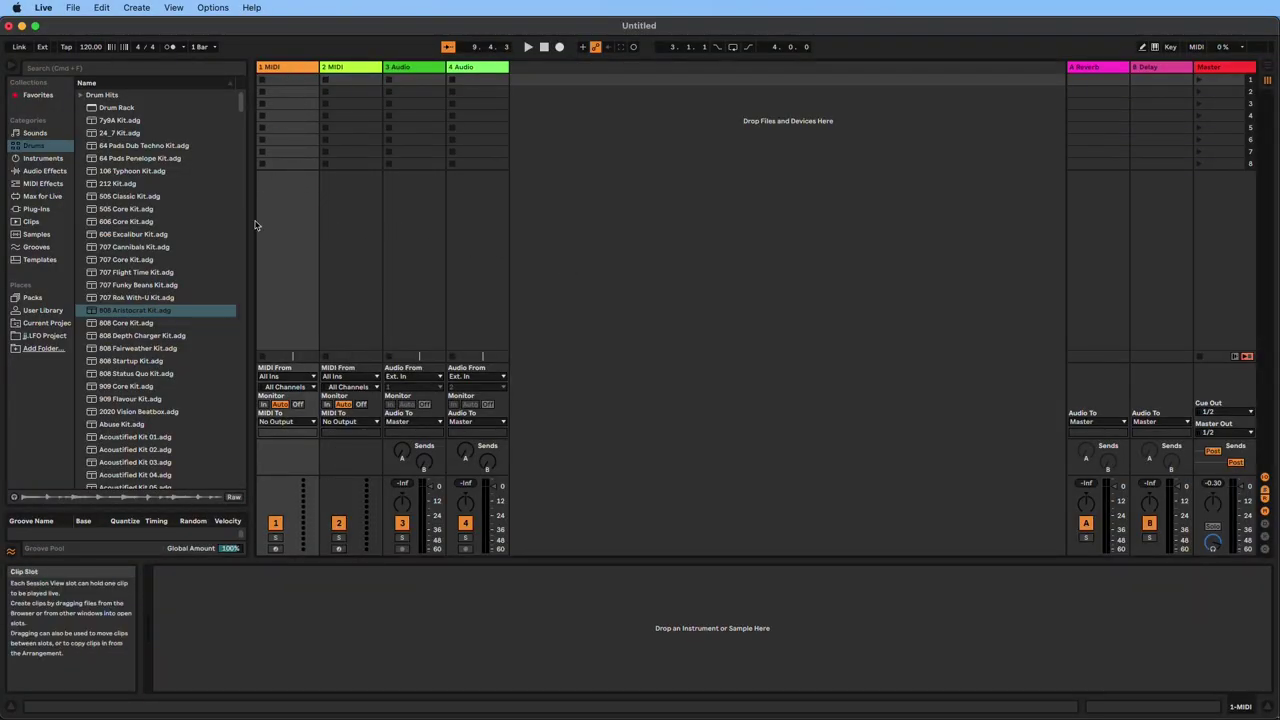
drag(555, 683, 281, 264)
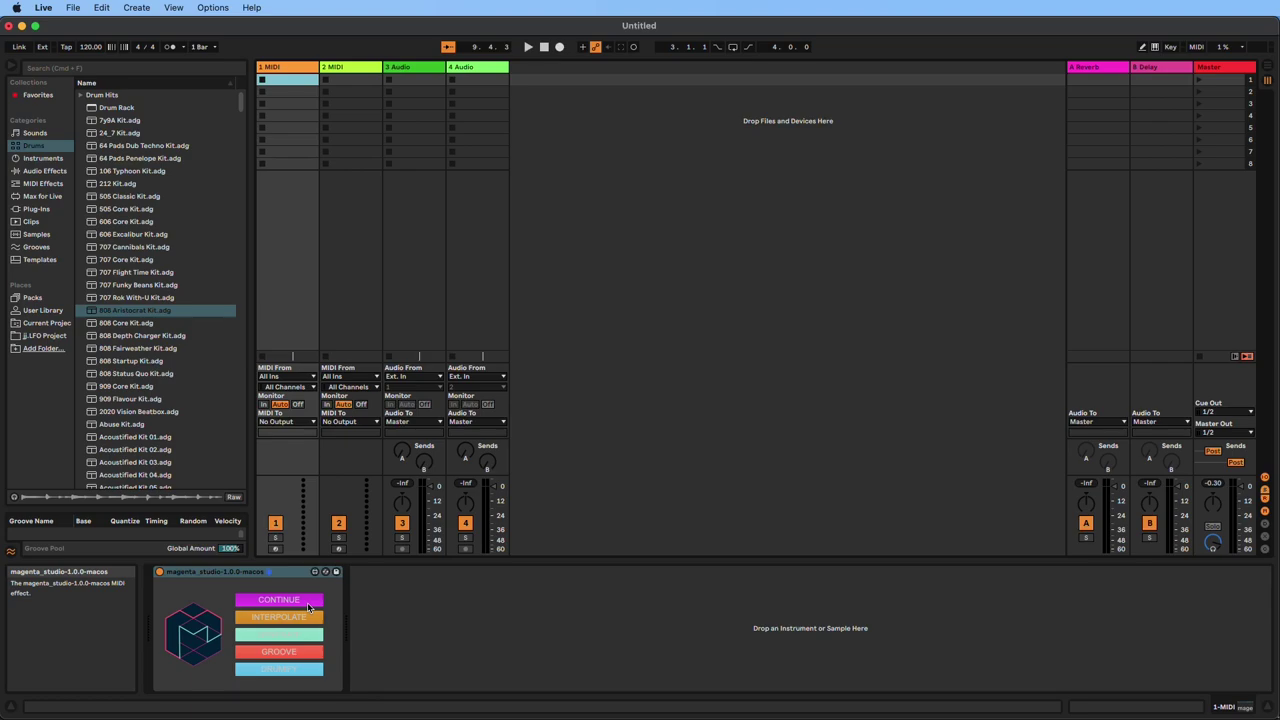
Step: Generate four drum clips into 2-MIDI starting at Slot 1, with temperature 1.1
click(296, 641)
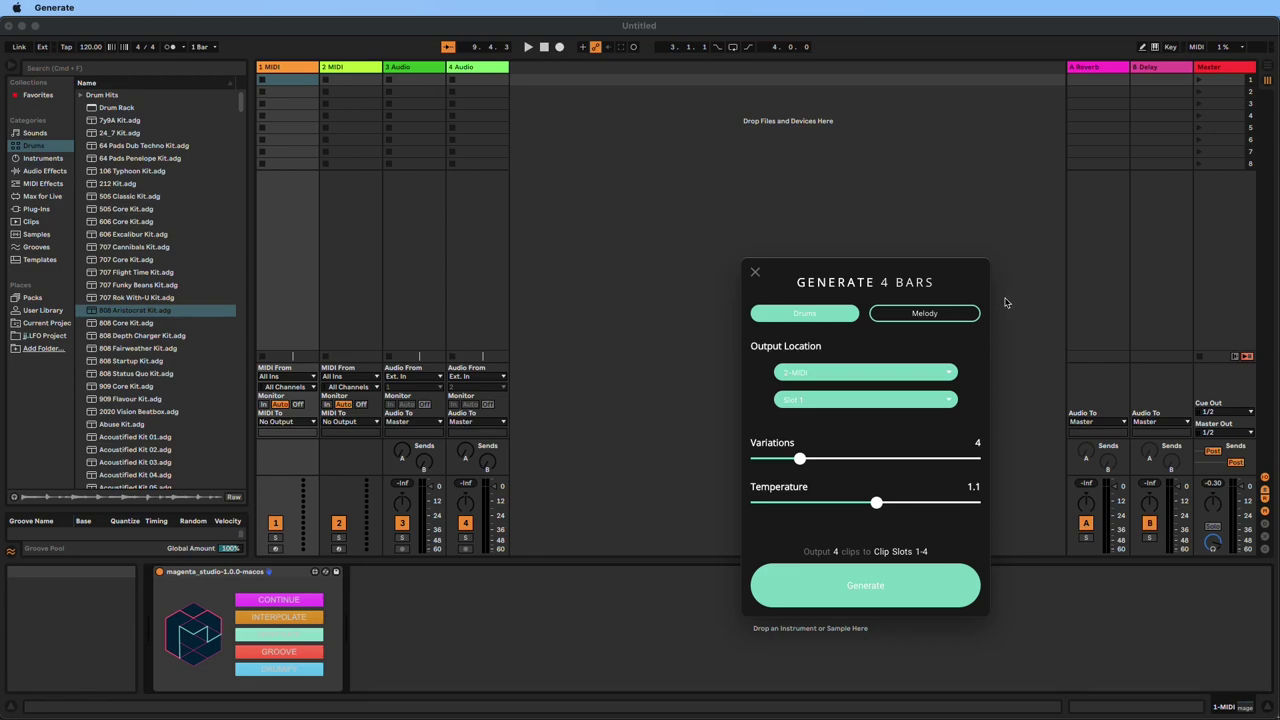
click(843, 374)
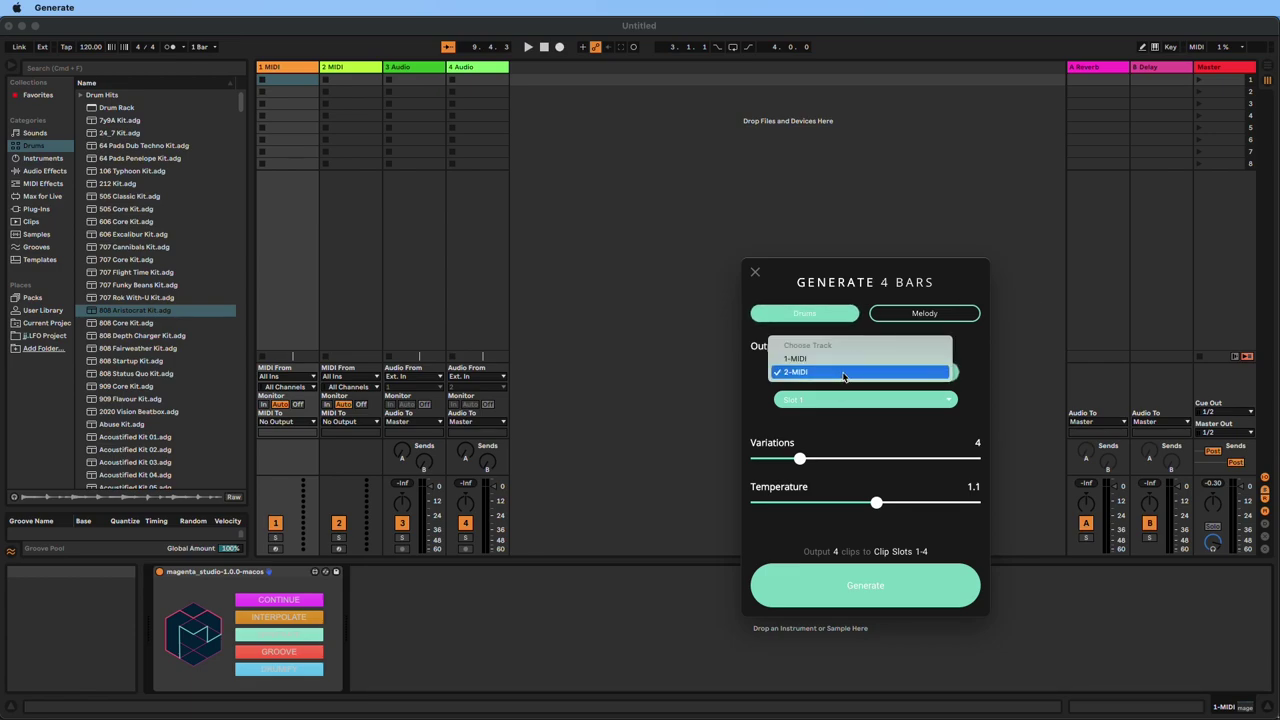
click(843, 372)
click(851, 400)
click(851, 400)
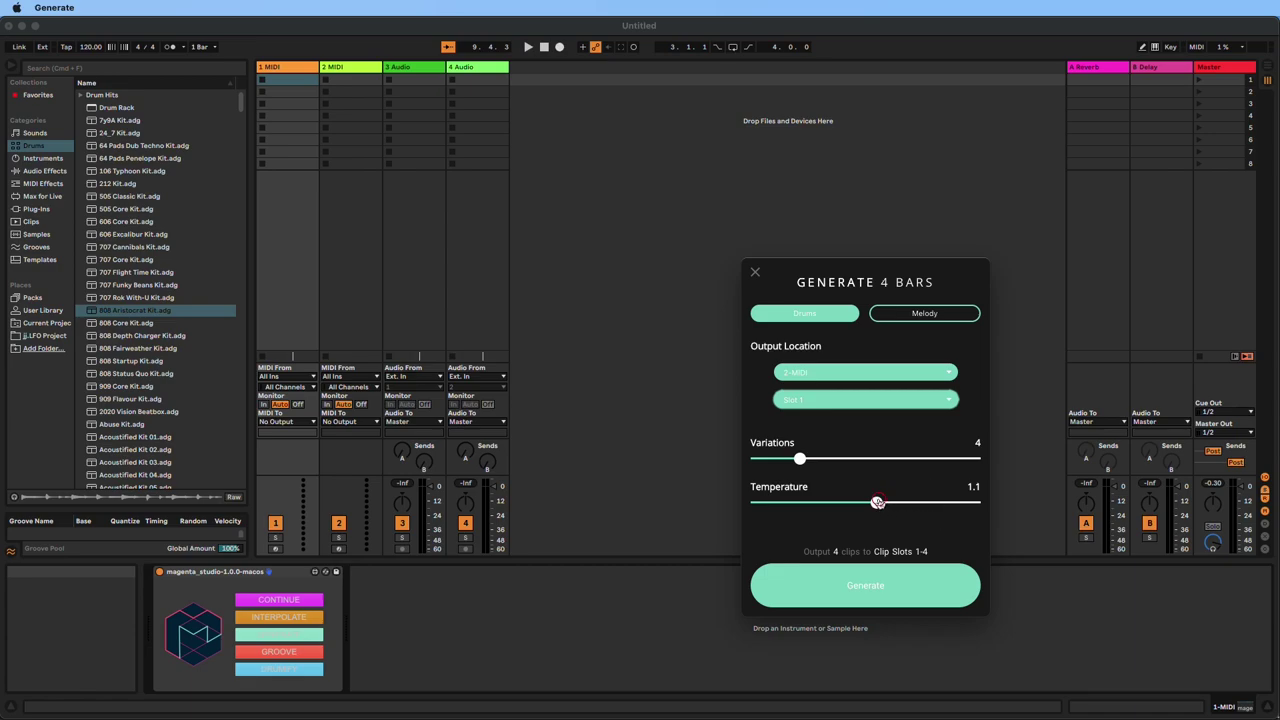
mouse_move(877, 502)
mouse_down()
mouse_move(863, 502)
mouse_move(891, 494)
mouse_up()
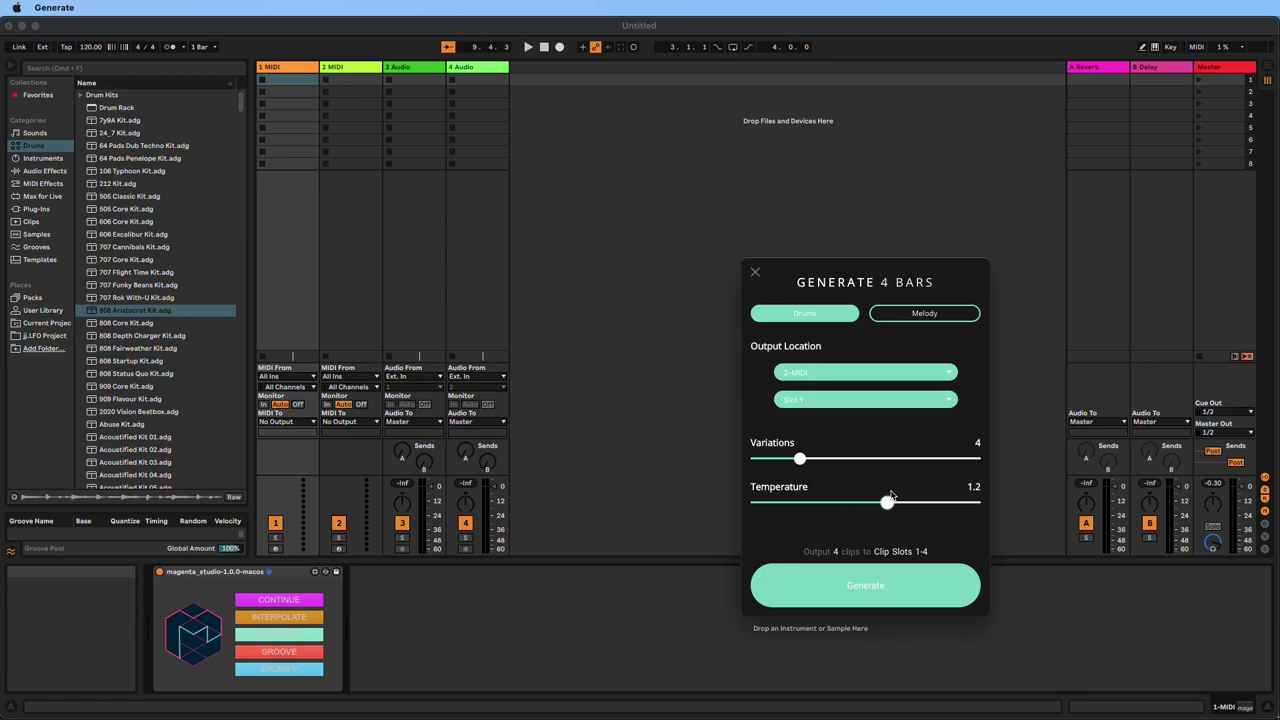
drag(887, 502, 931, 503)
drag(931, 504, 879, 506)
click(878, 590)
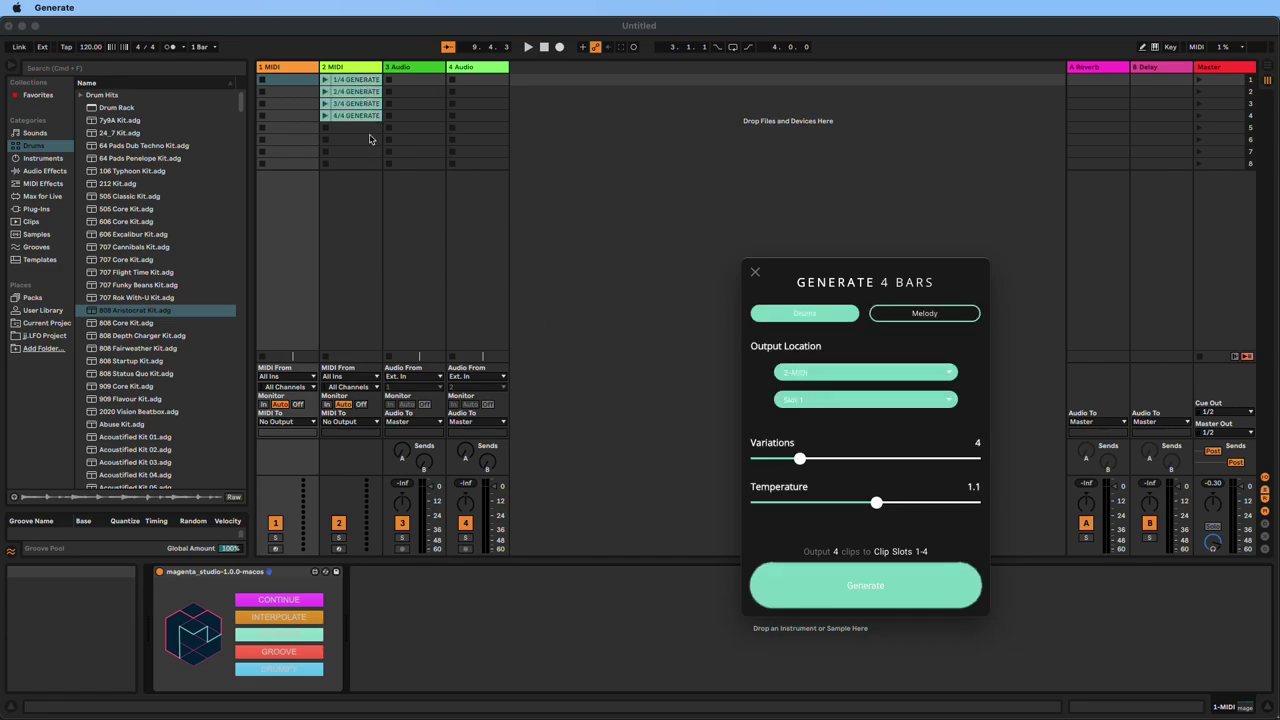
Step: Rename the first MIDI track to Magenta
click(305, 72)
click(290, 68)
right_click(290, 68)
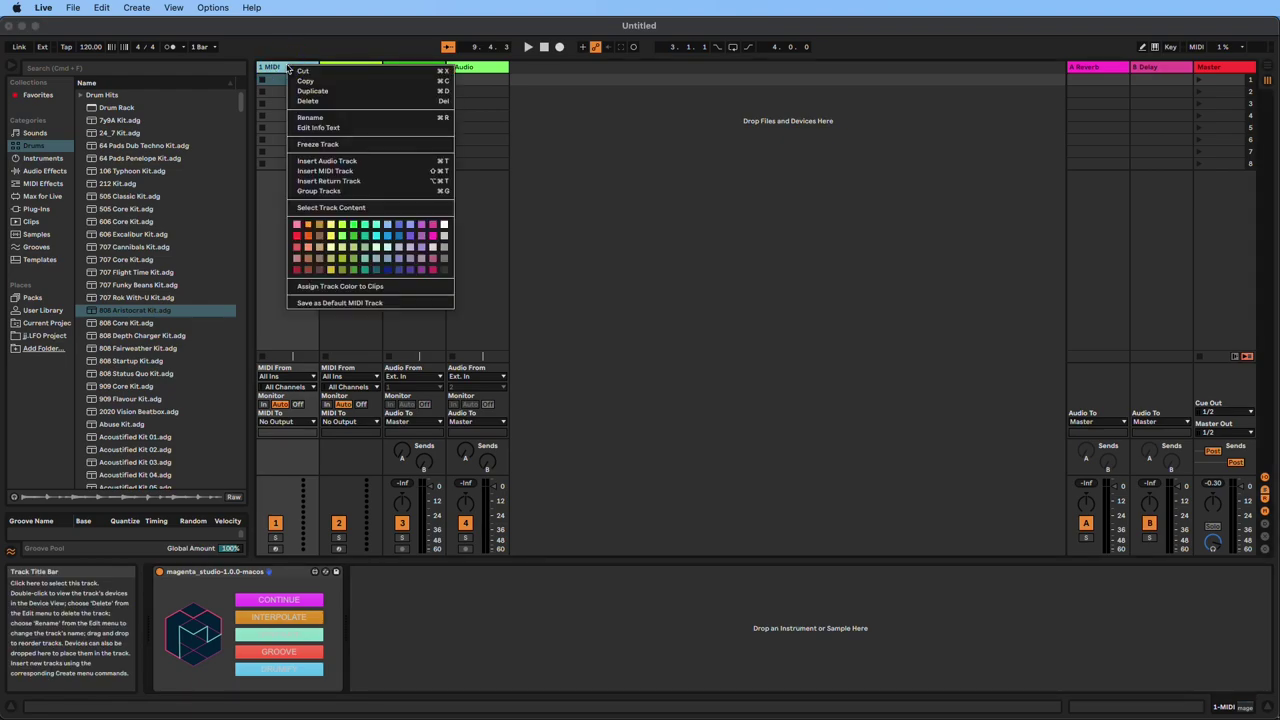
click(498, 168)
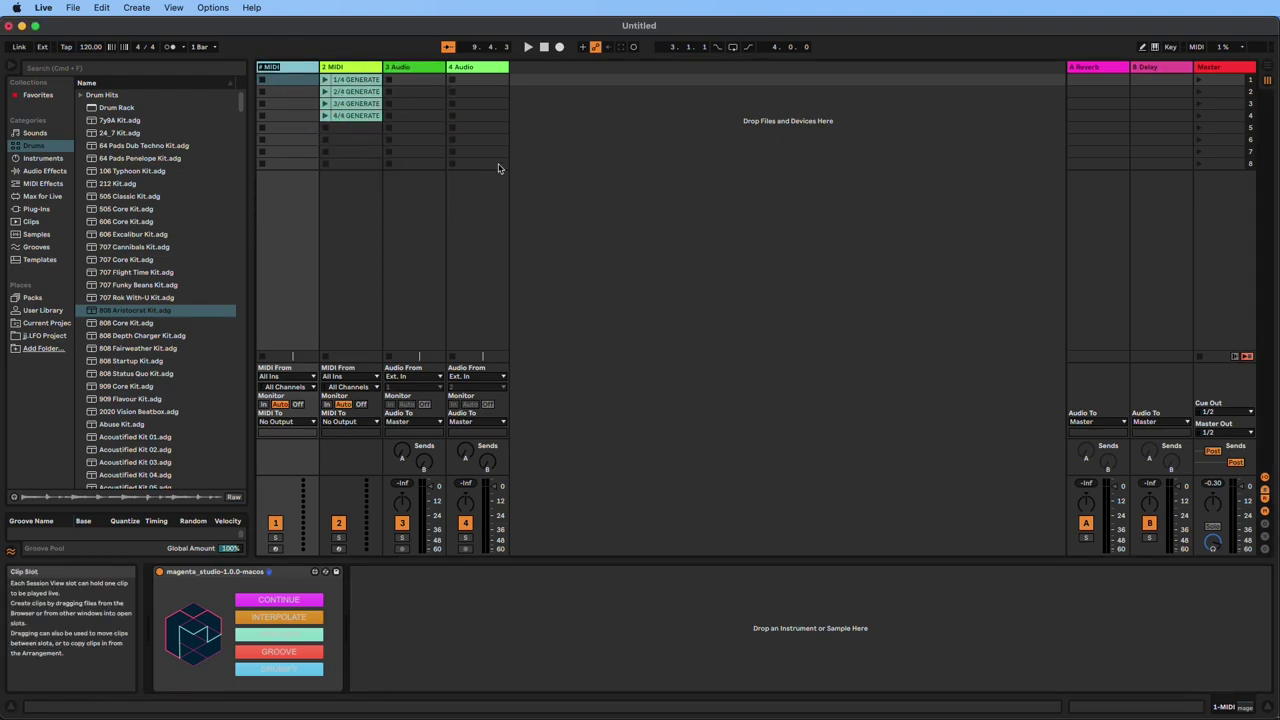
text(MA)
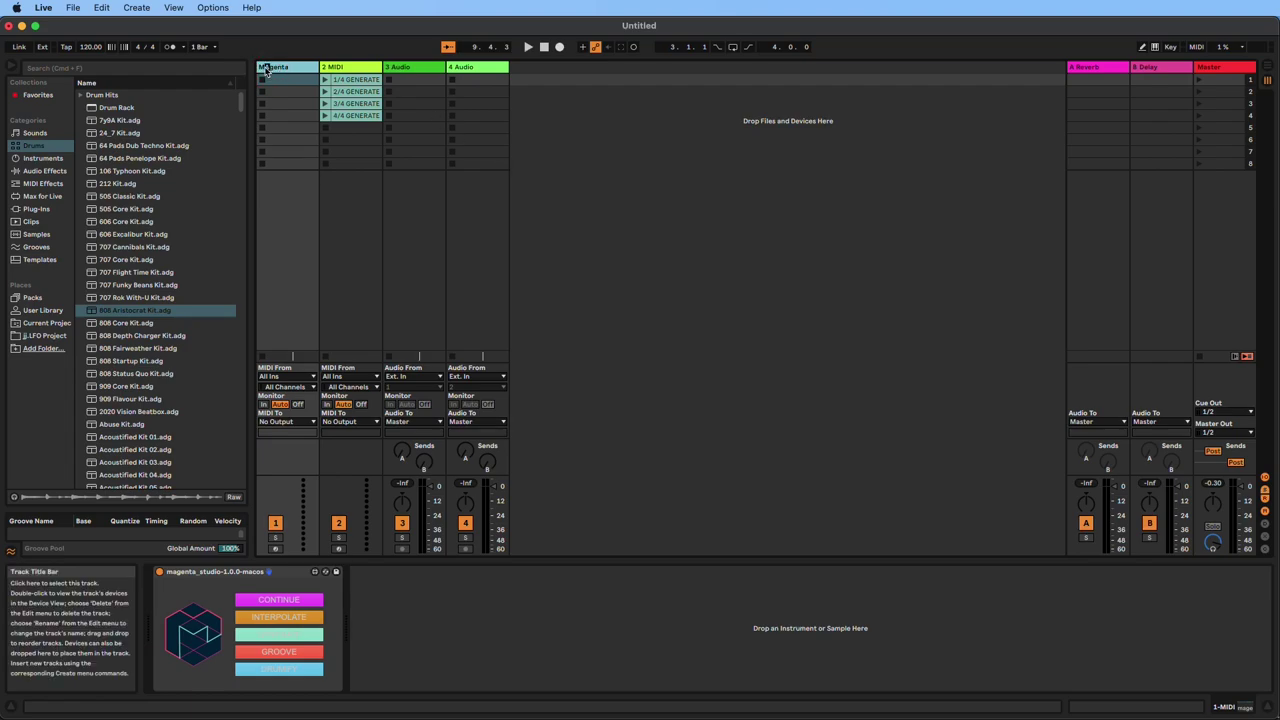
Step: Rename the second MIDI track to Drums
right_click(342, 68)
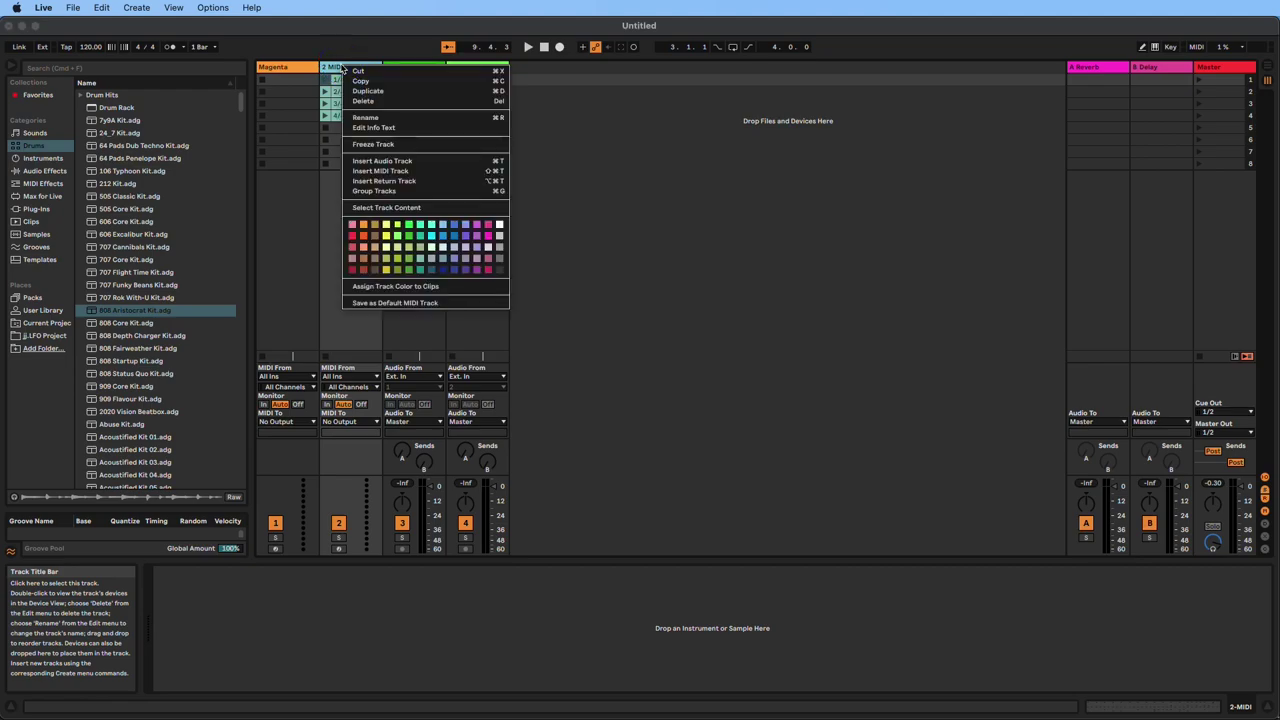
click(365, 117)
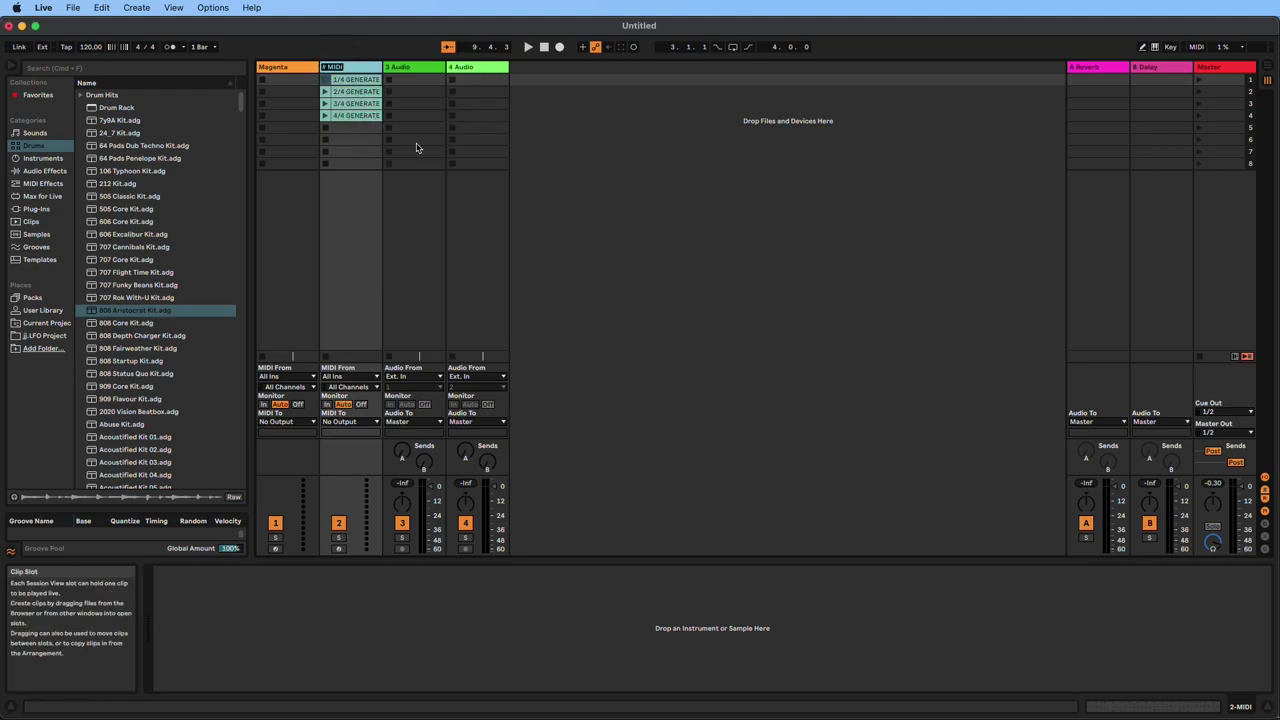
text(Drums)
click(352, 196)
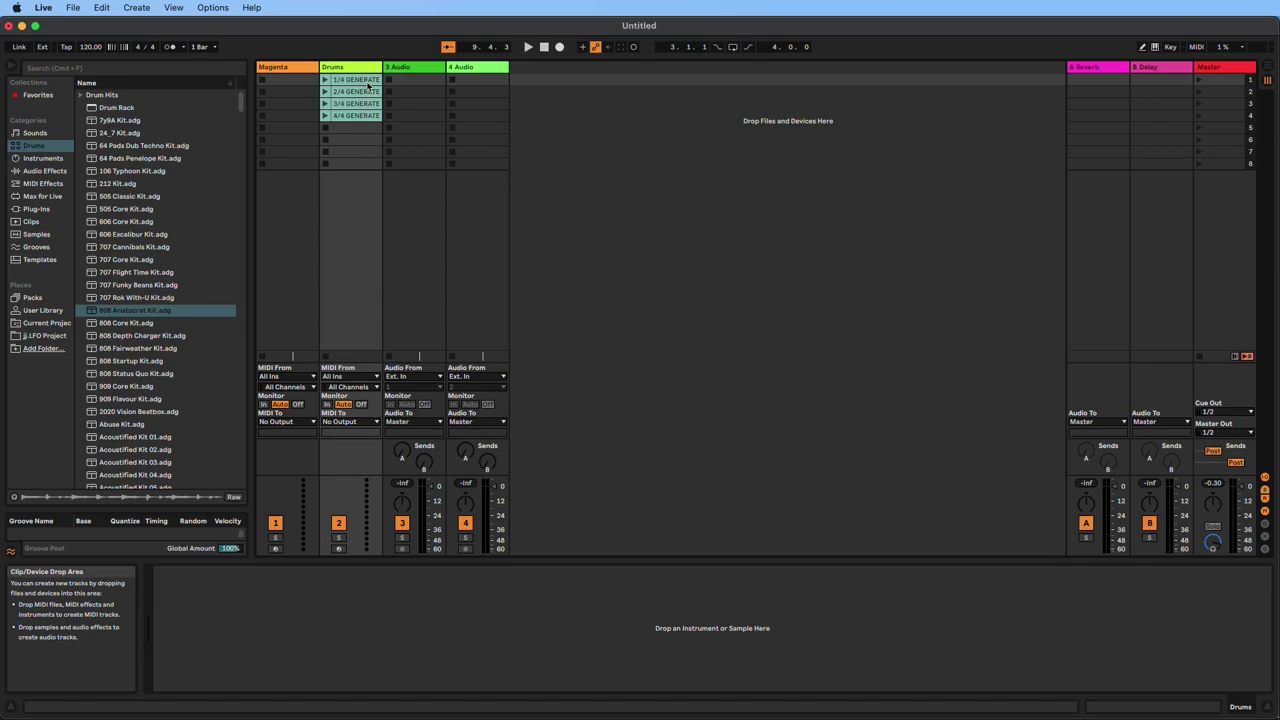
Step: Load the 808 Aristocrat Kit onto the Drums track and raise the master volume
click(38, 146)
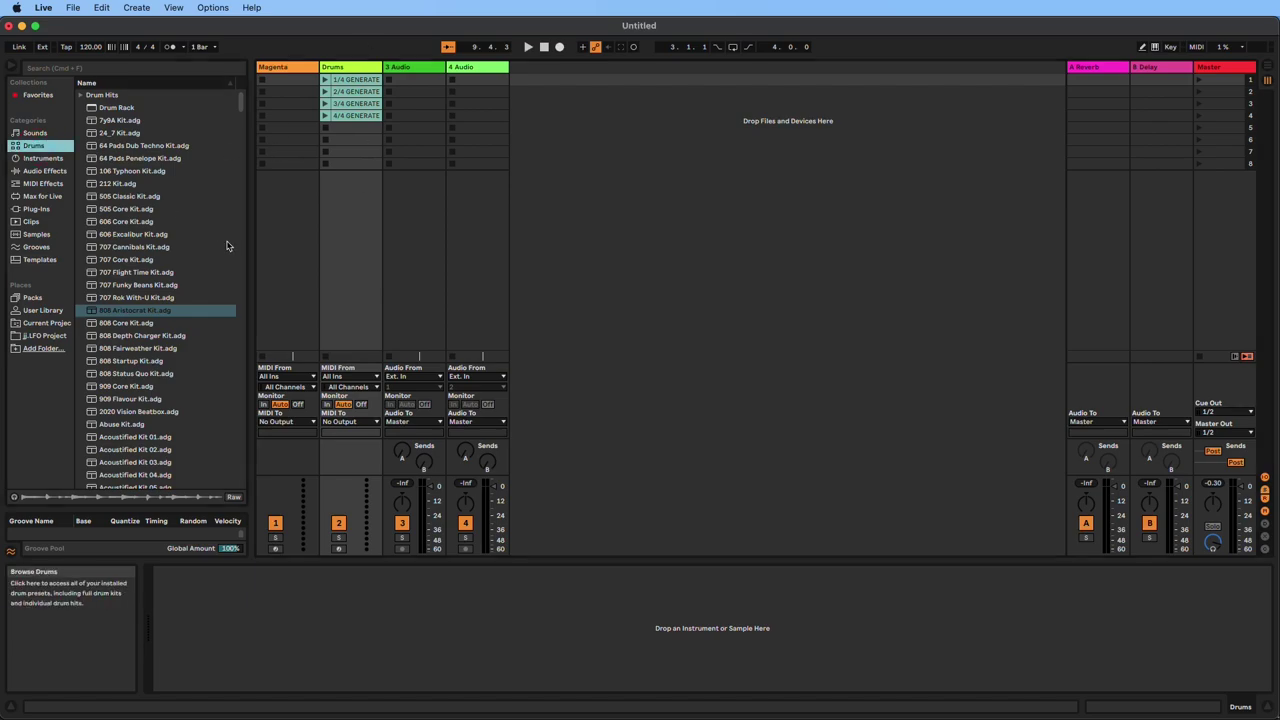
click(94, 312)
drag(92, 312, 297, 640)
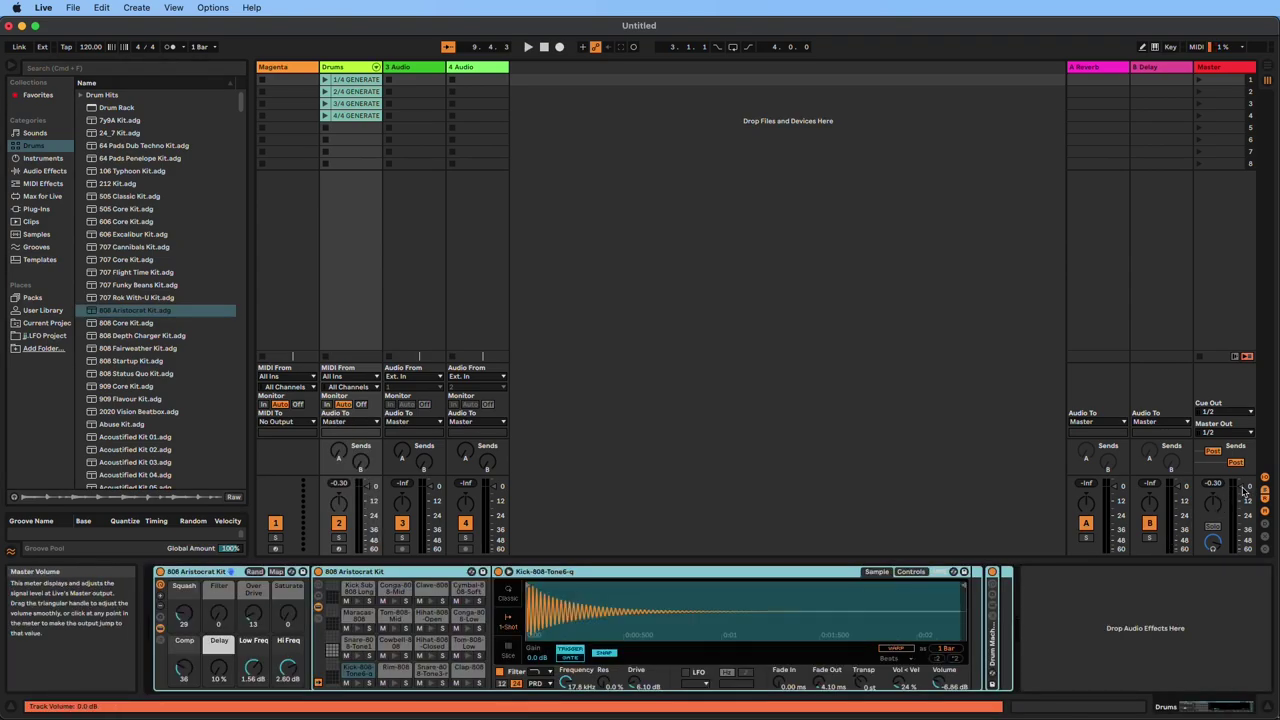
drag(1241, 503, 1241, 499)
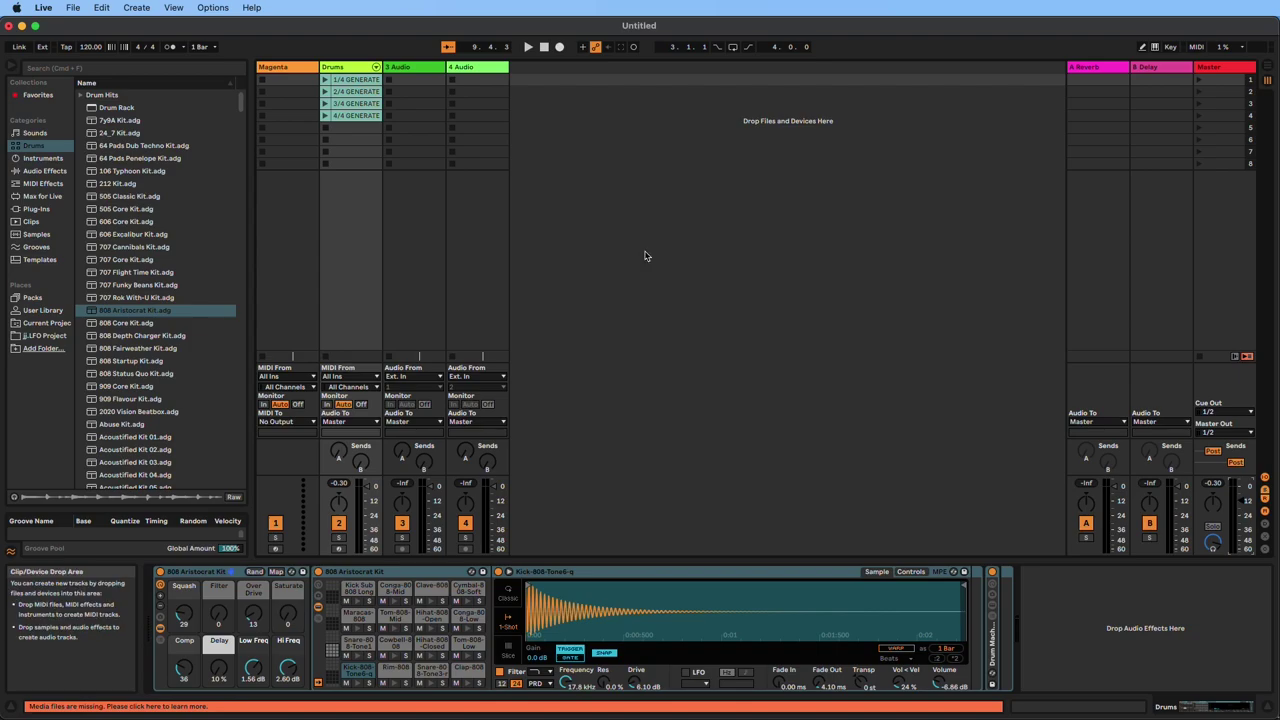
Step: Audition the 1/4 and 2/4 GENERATE clips, then delete 2/4
click(324, 79)
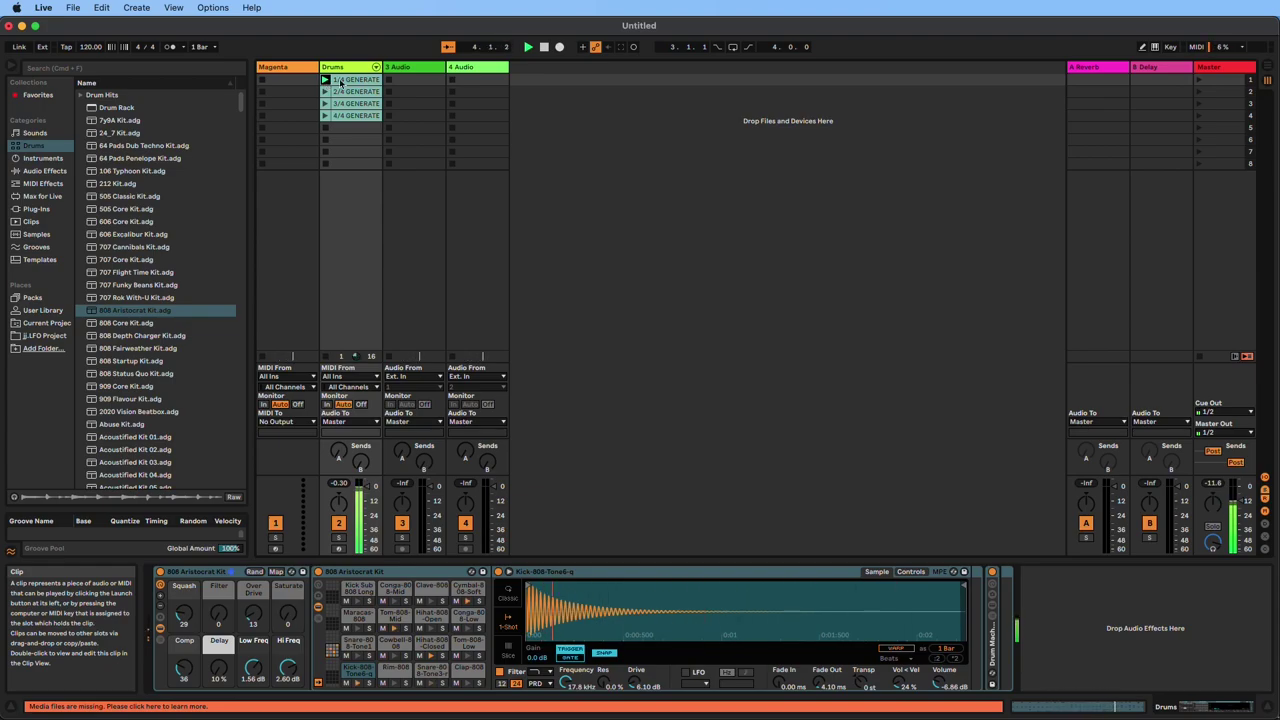
click(544, 47)
click(325, 91)
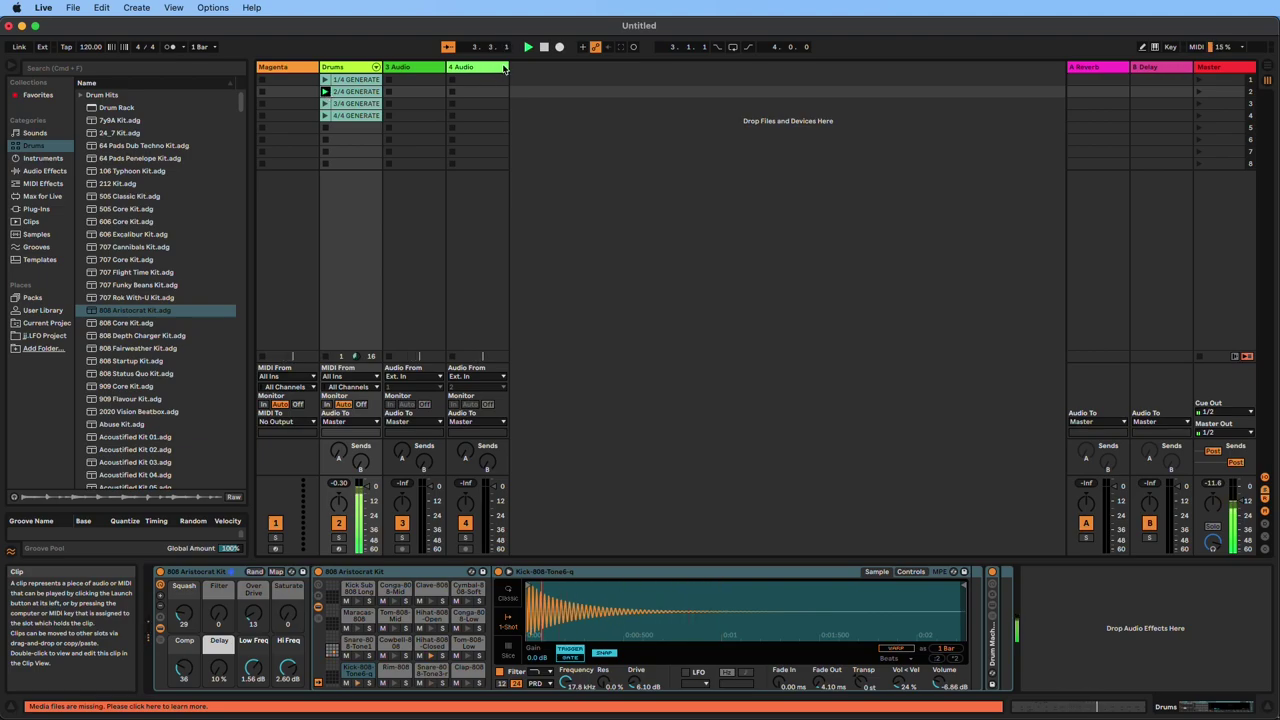
click(543, 47)
click(369, 93)
key(Delete)
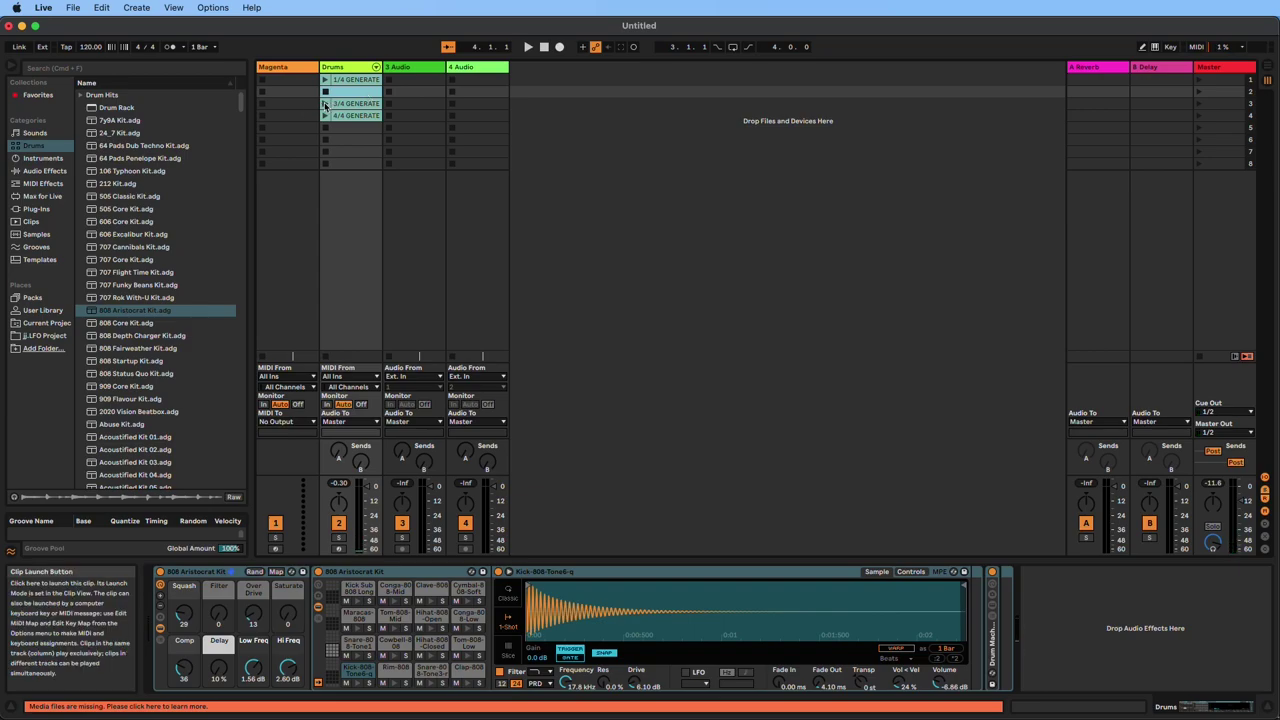
Step: Audition 3/4 and 4/4, delete 4/4, and move 3/4 into slot 2
click(324, 104)
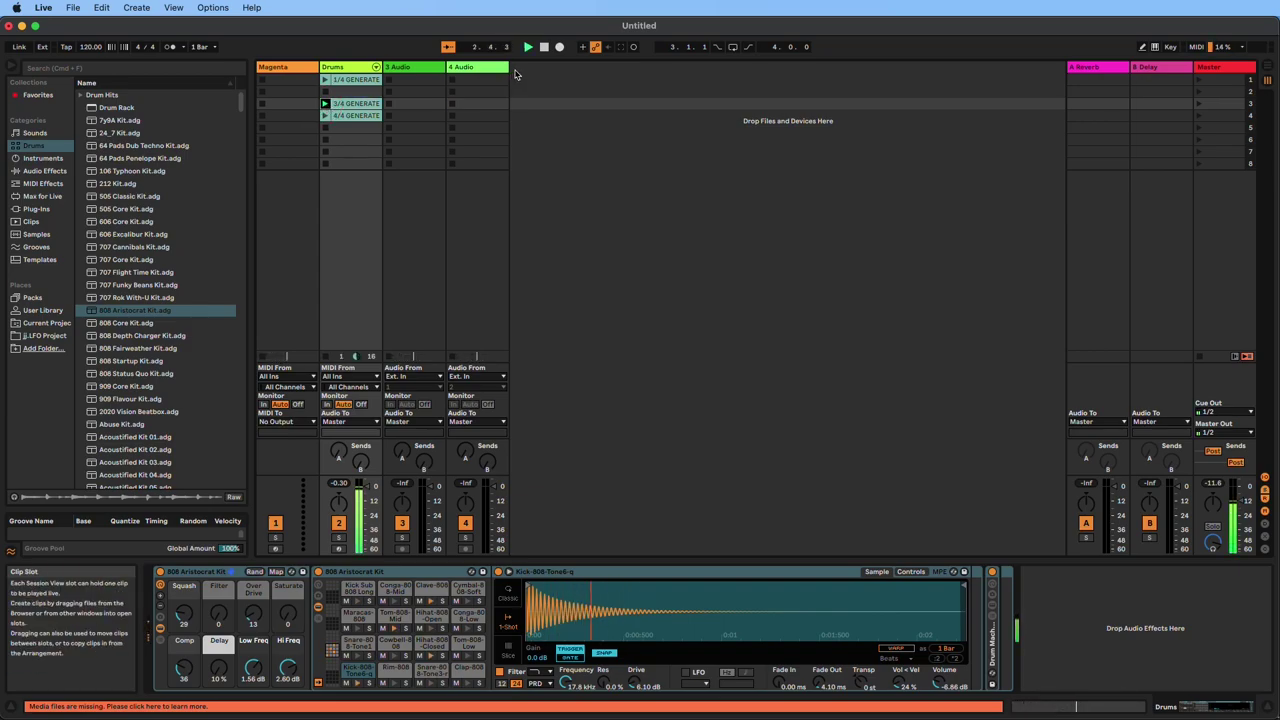
click(325, 116)
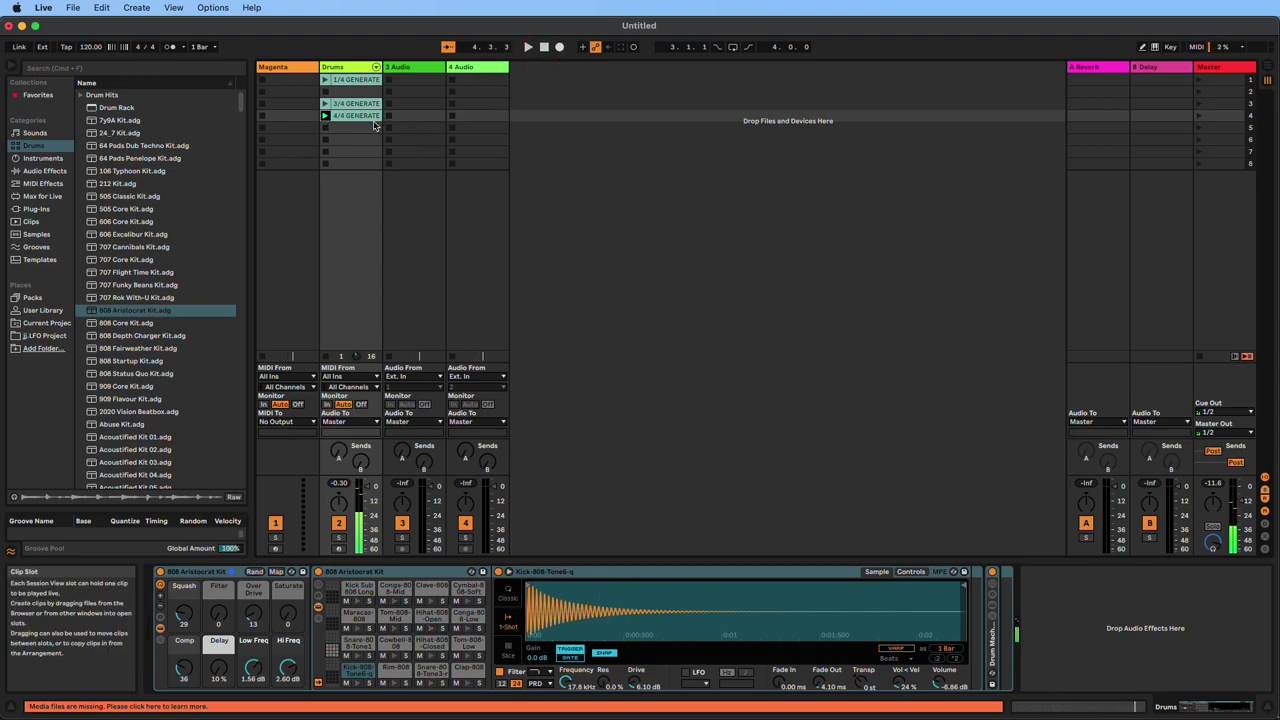
click(367, 117)
key(Delete)
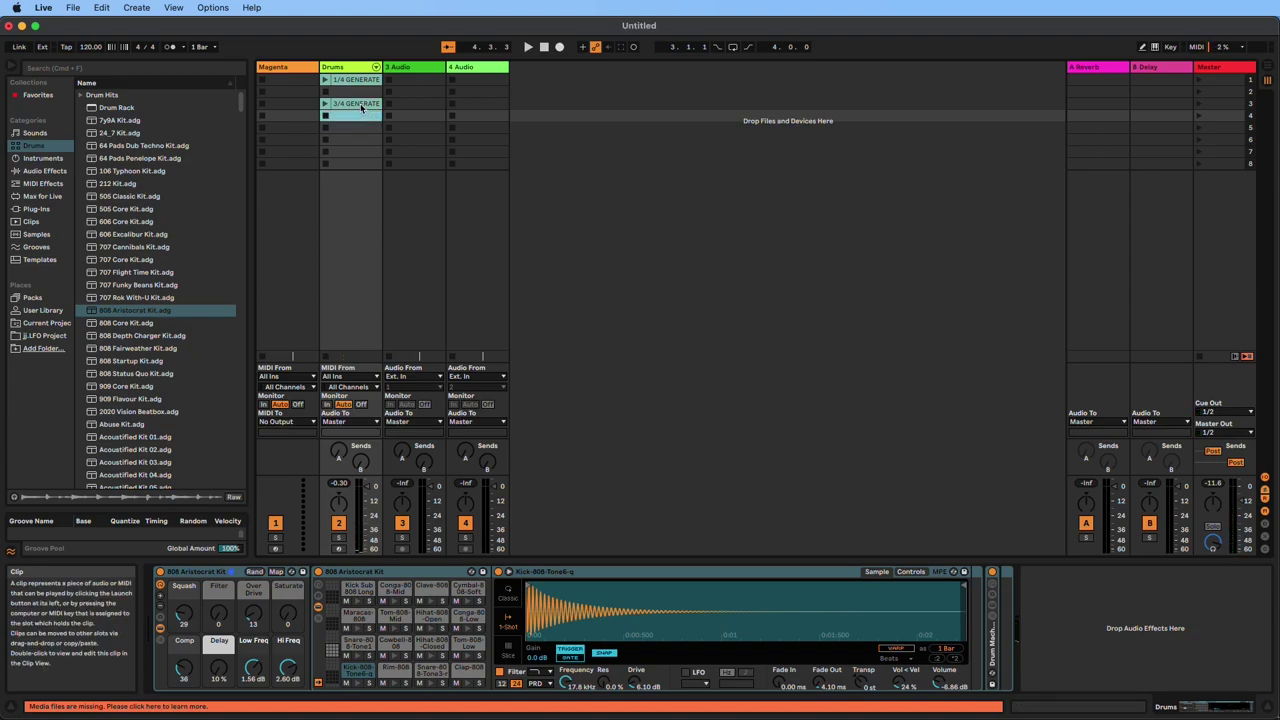
drag(350, 103, 350, 91)
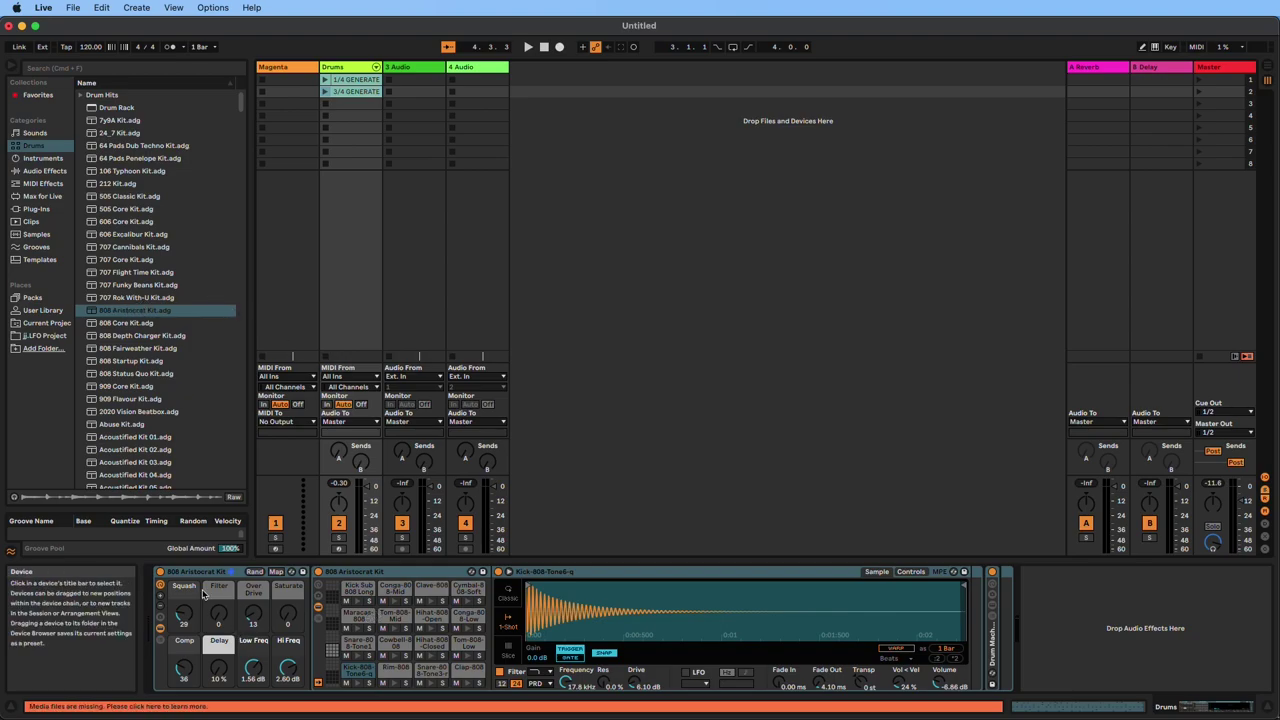
Step: Replace the 808 Aristocrat Kit on Drums with Acoustified Kit 03
click(210, 577)
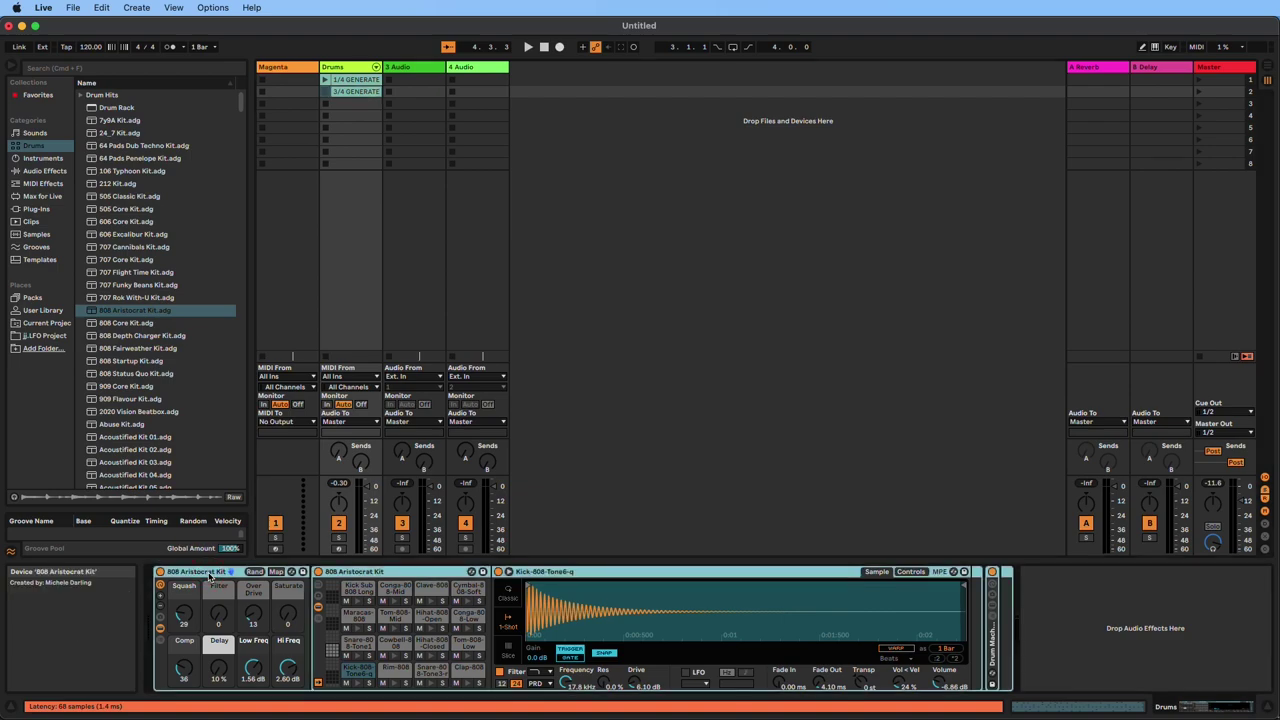
key(Delete)
scroll(155, 430, down, 3)
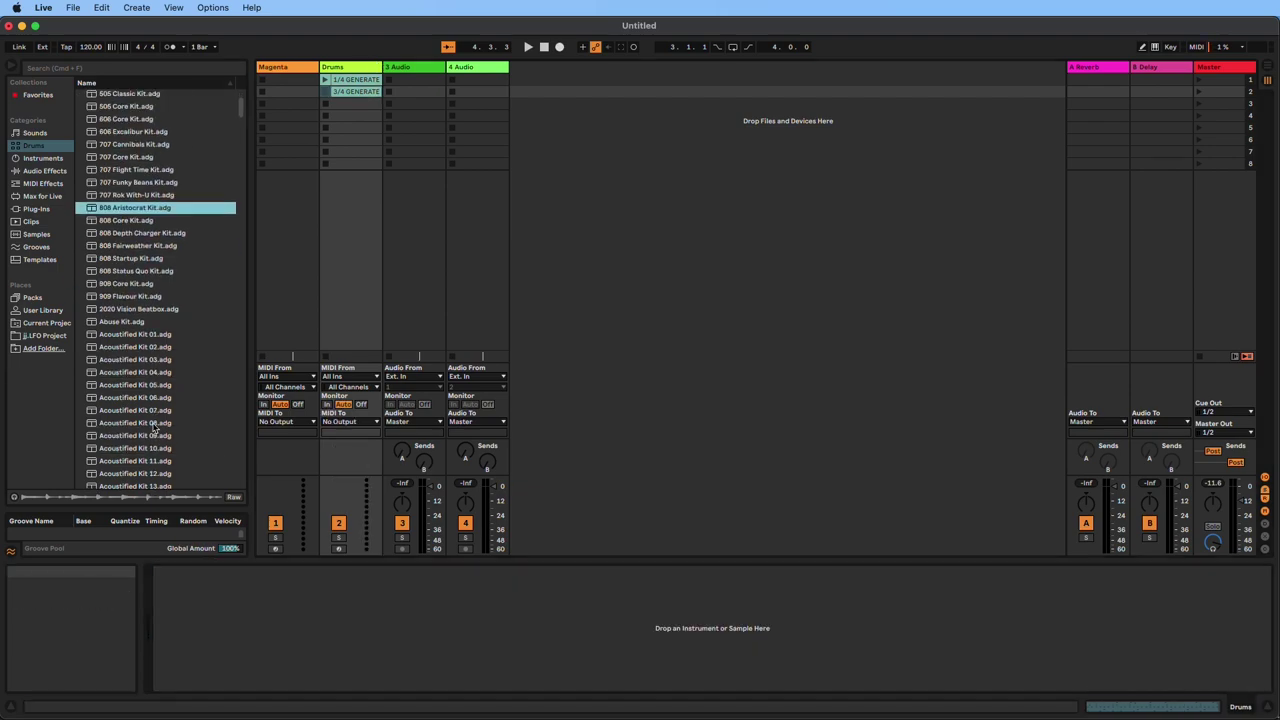
drag(135, 359, 258, 616)
Step: Play the 1/4 and 3/4 GENERATE clips, then show 3/4's notes in the editor
click(543, 46)
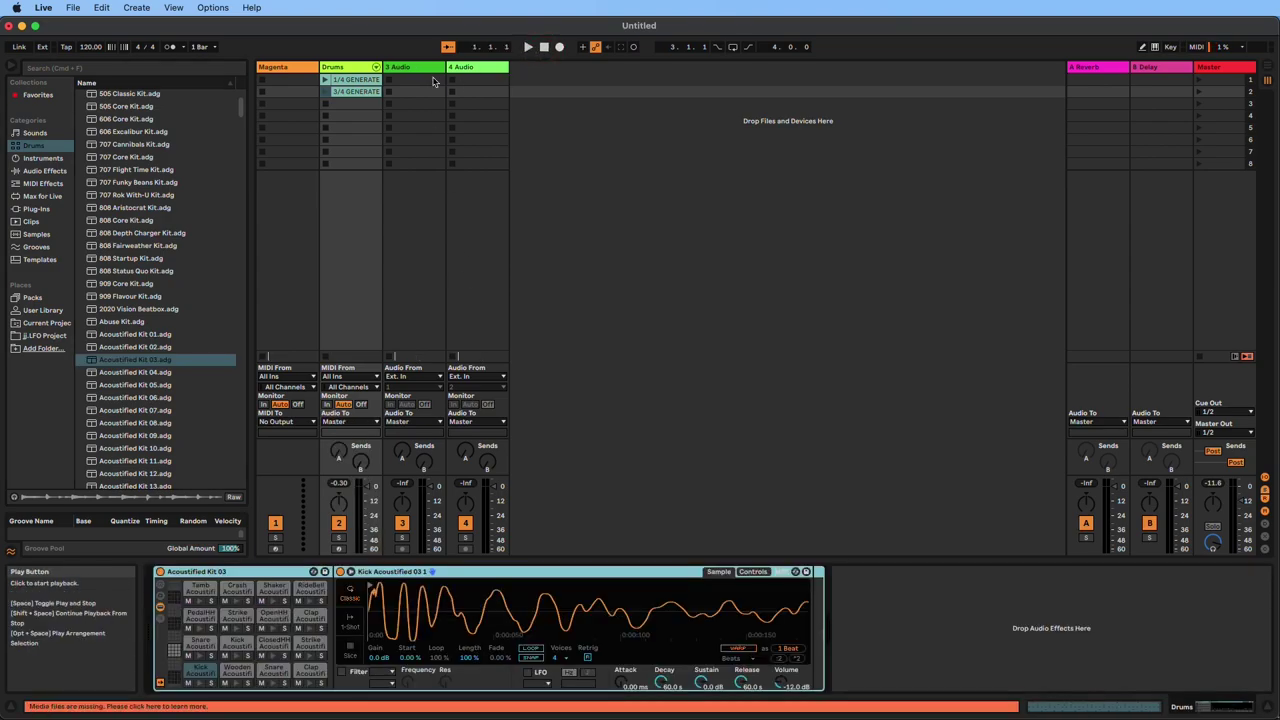
click(324, 80)
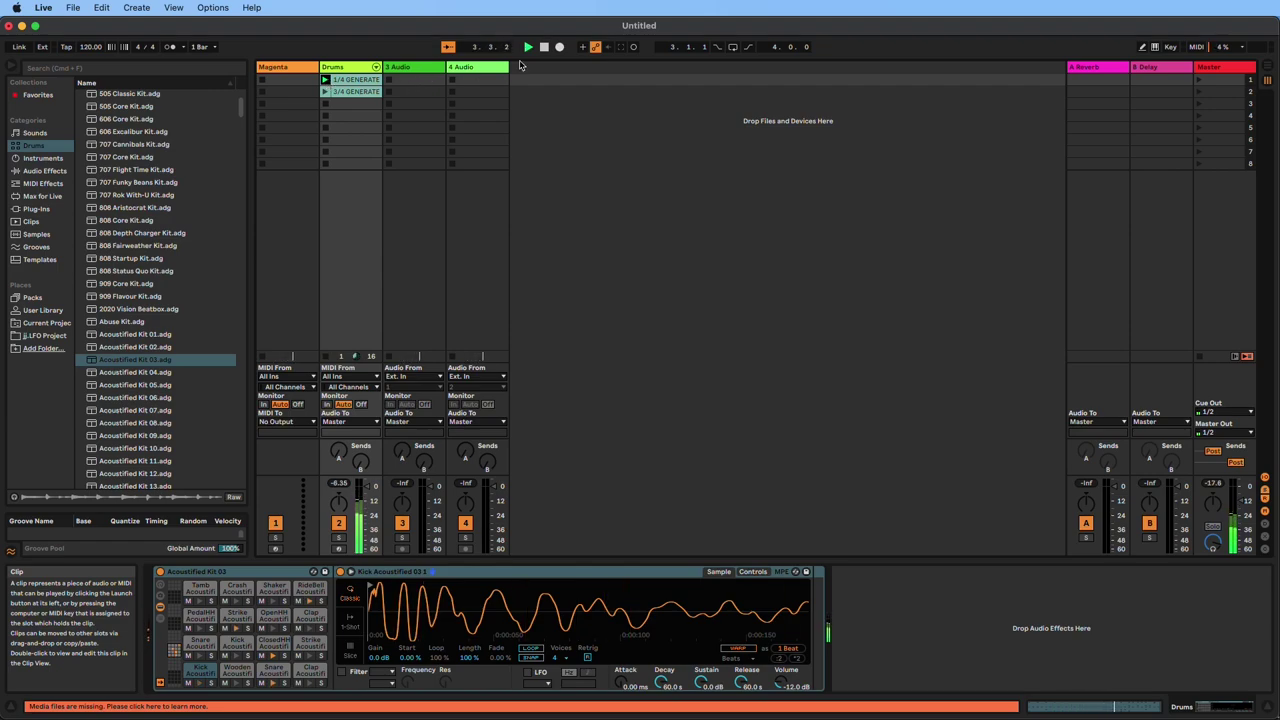
click(325, 92)
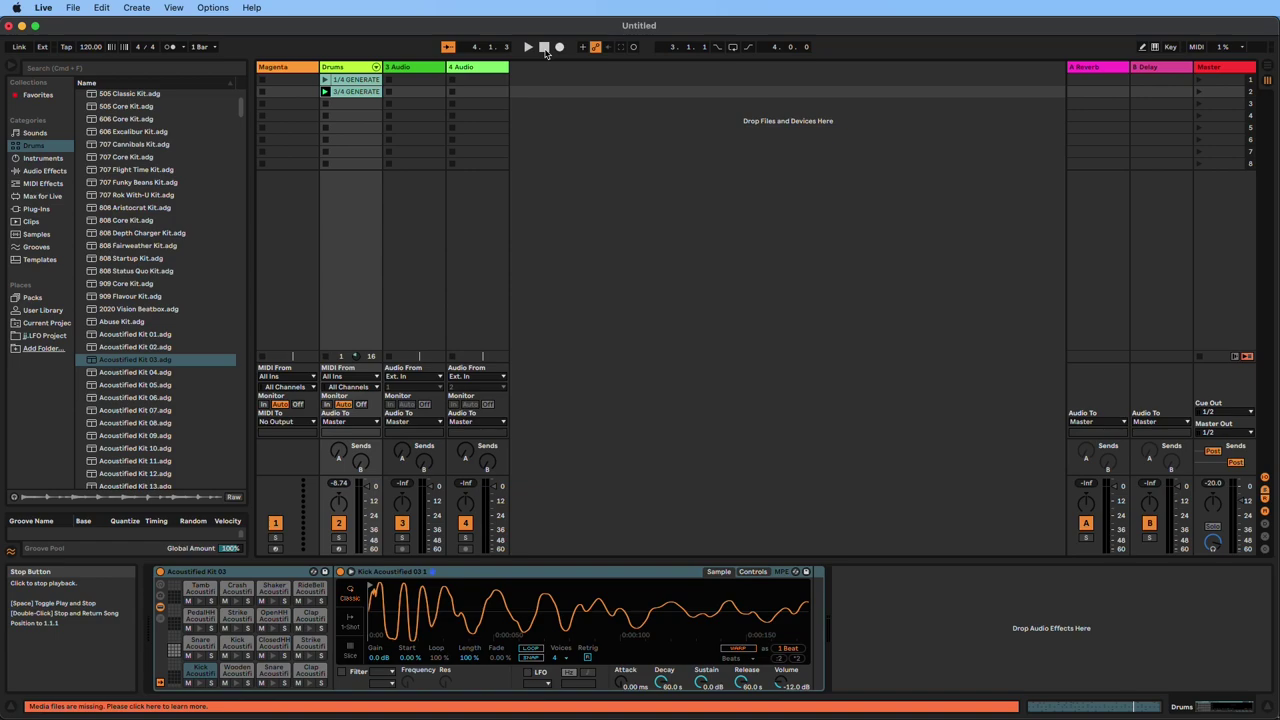
click(356, 93)
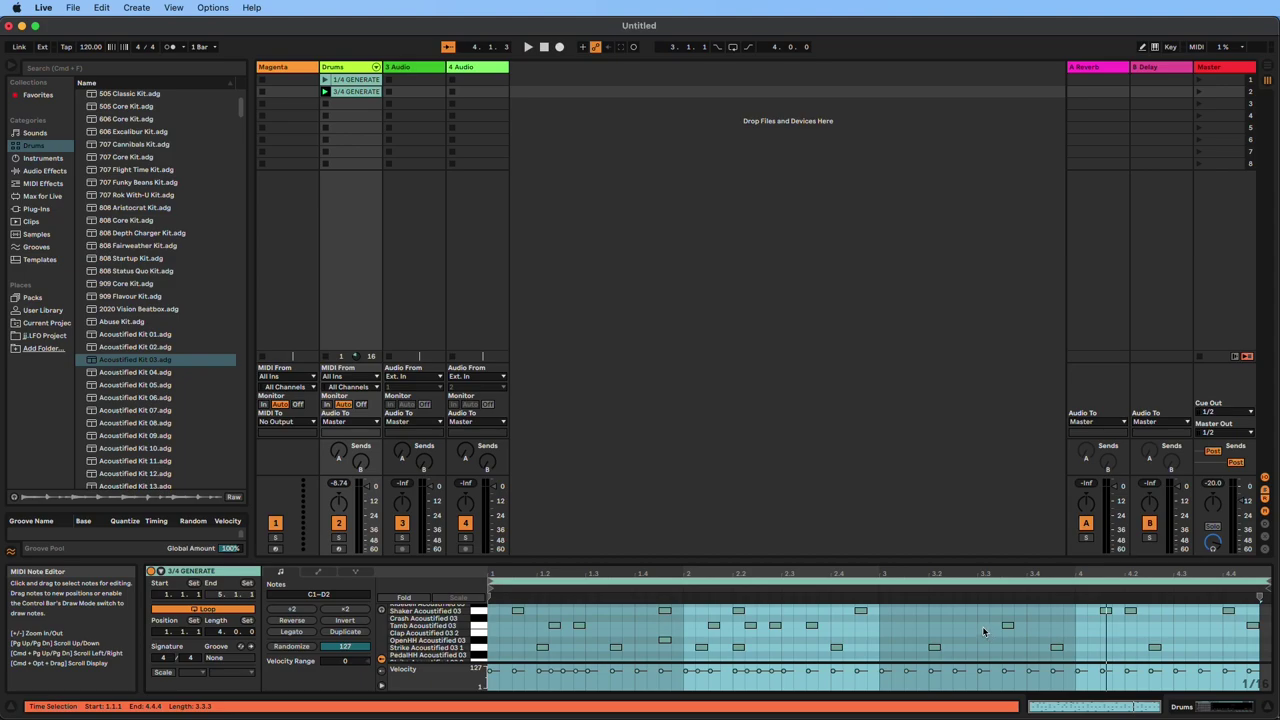
Step: Delete the C2 notes at 1.2.2 and 3.3.3 from 3/4 GENERATE while playing
click(527, 47)
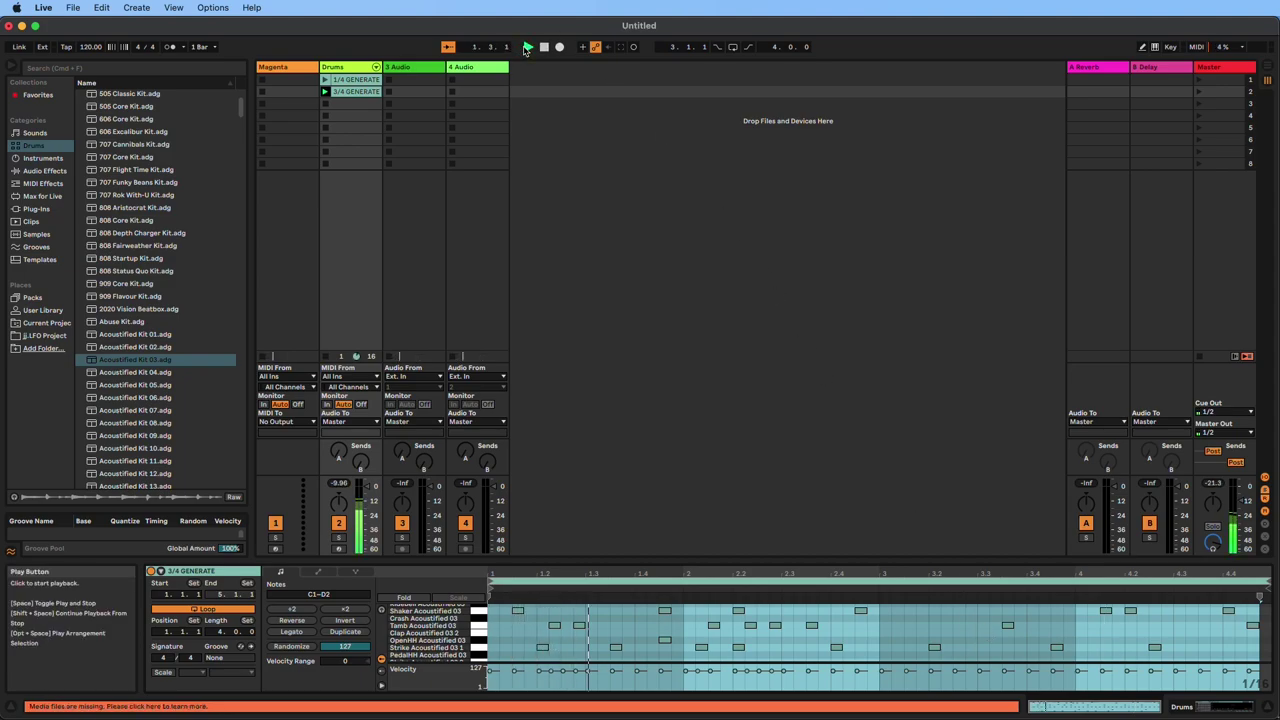
click(555, 627)
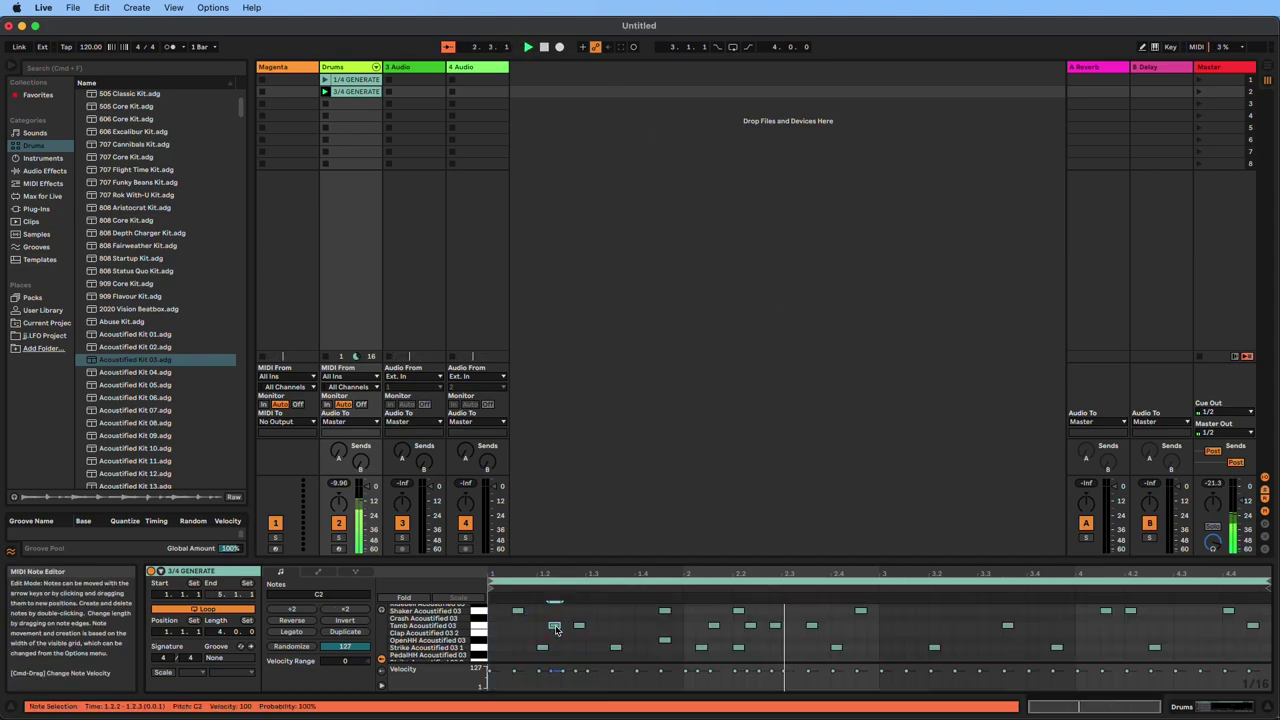
double_click(555, 627)
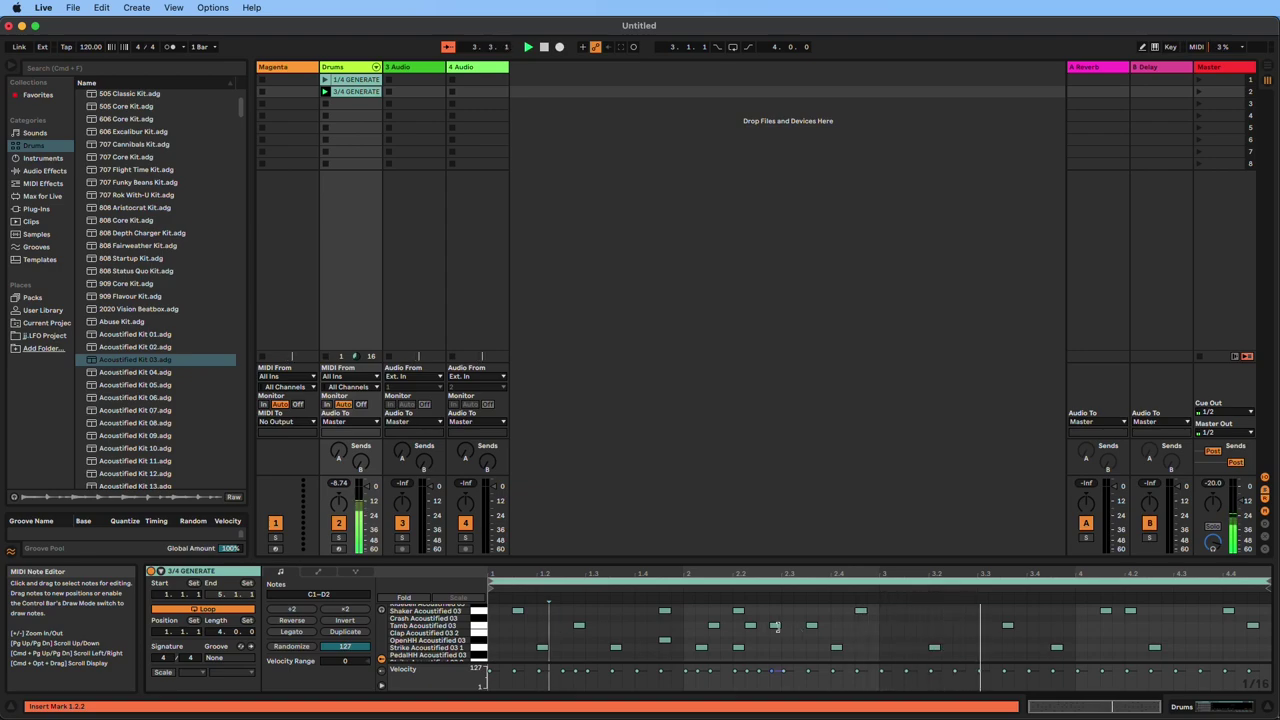
click(1008, 626)
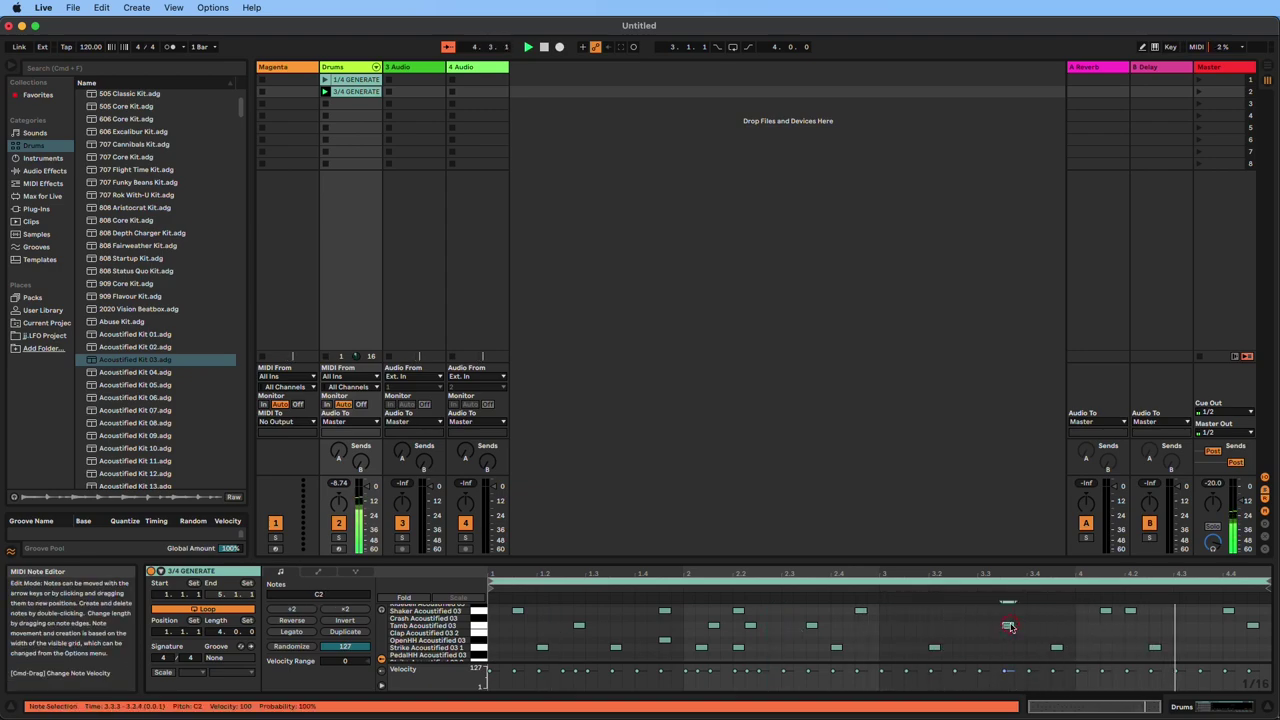
double_click(1008, 626)
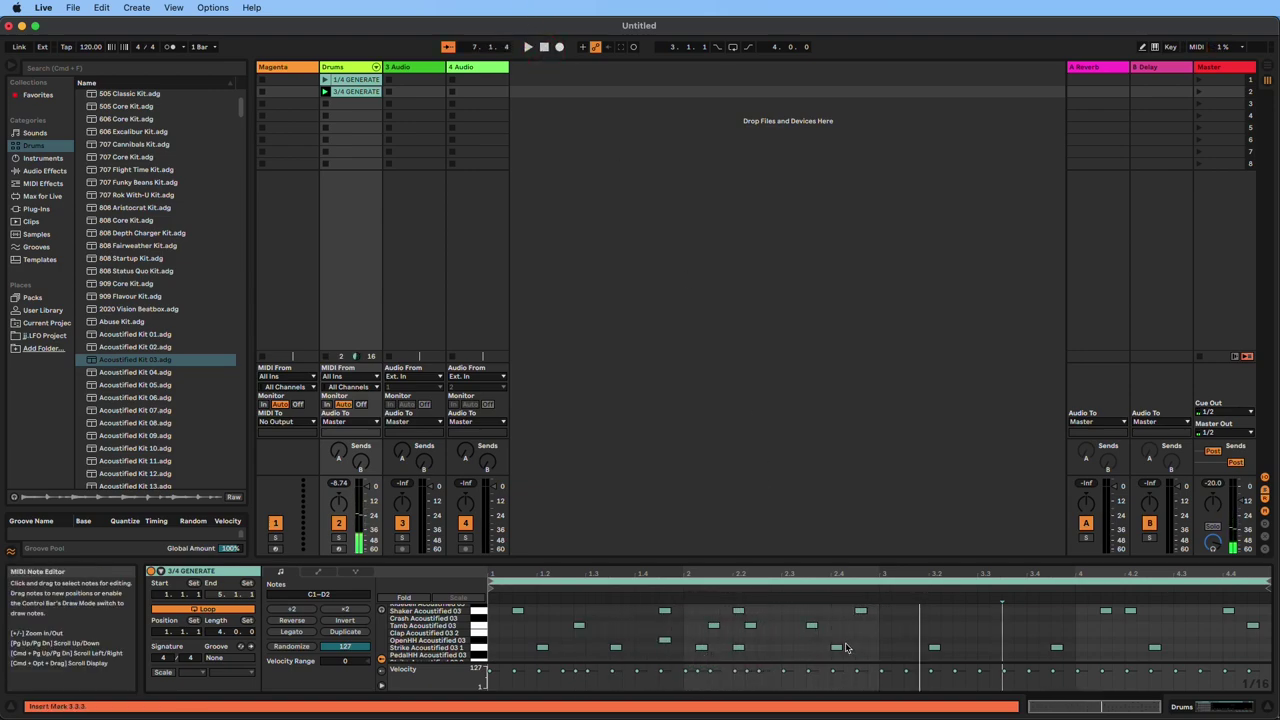
drag(834, 628, 580, 632)
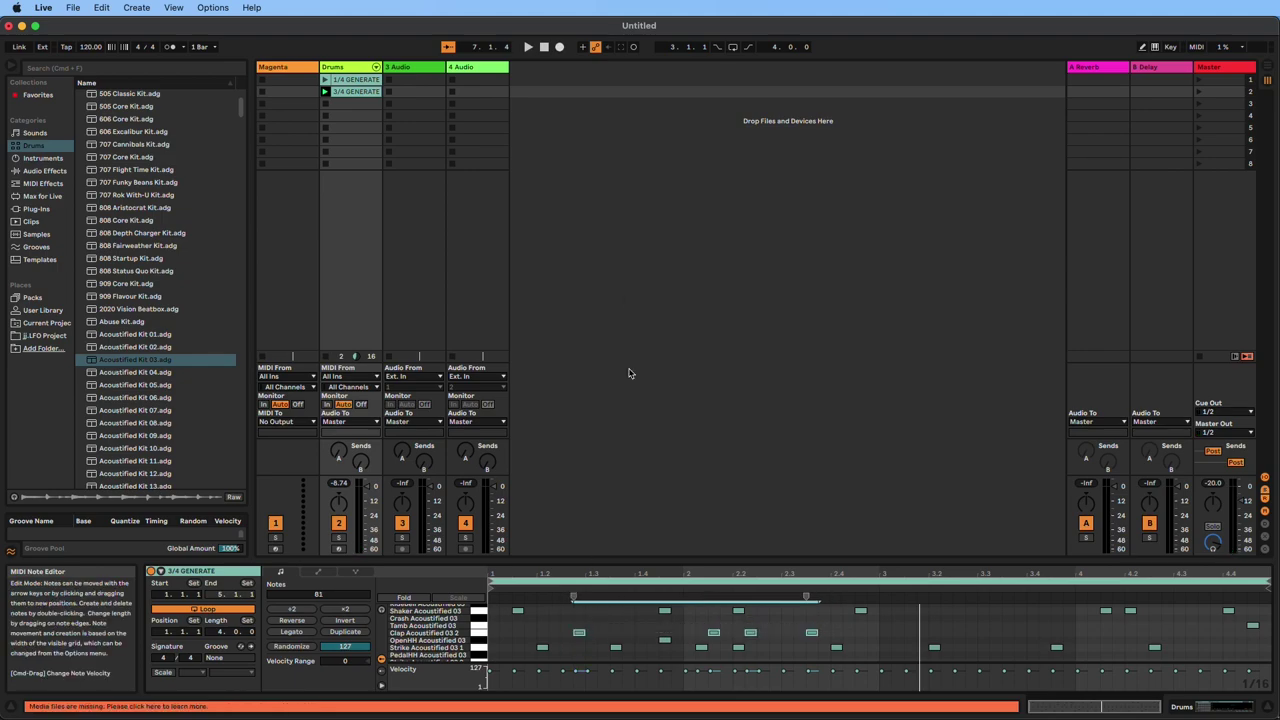
Step: Compare with 1/4 GENERATE, delete it, and move 3/4 GENERATE into slot 1
click(528, 47)
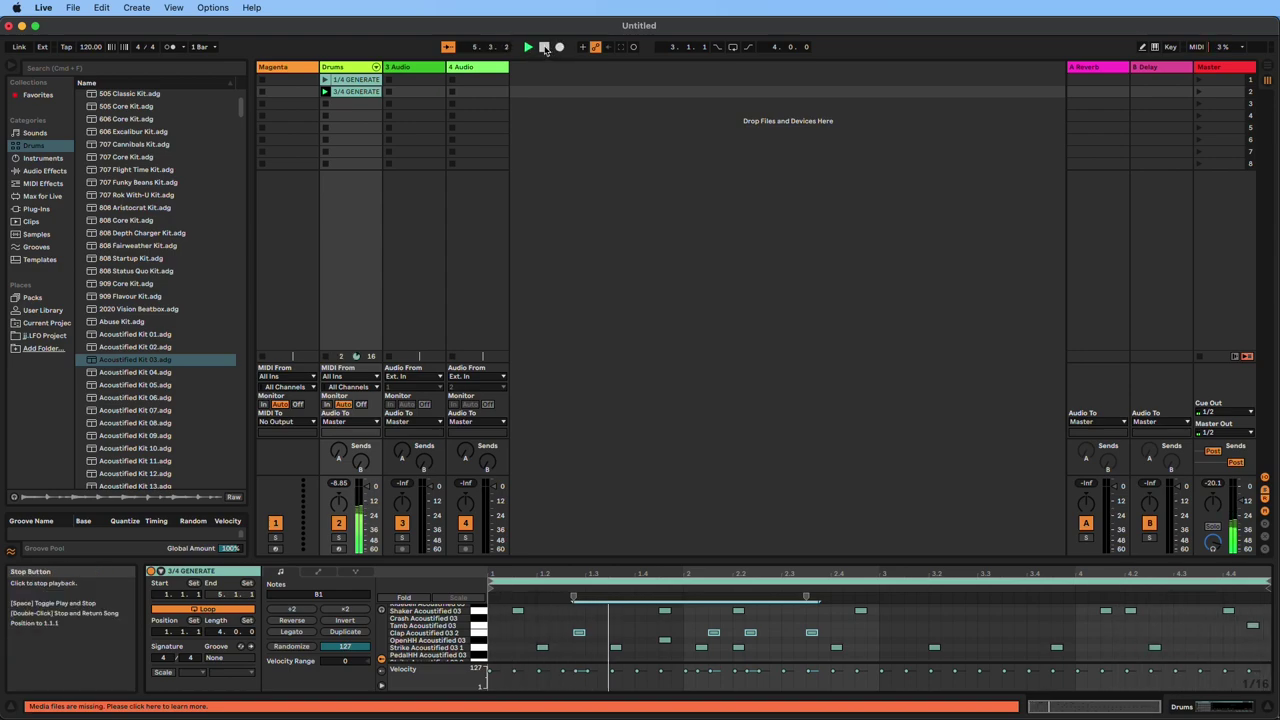
click(324, 80)
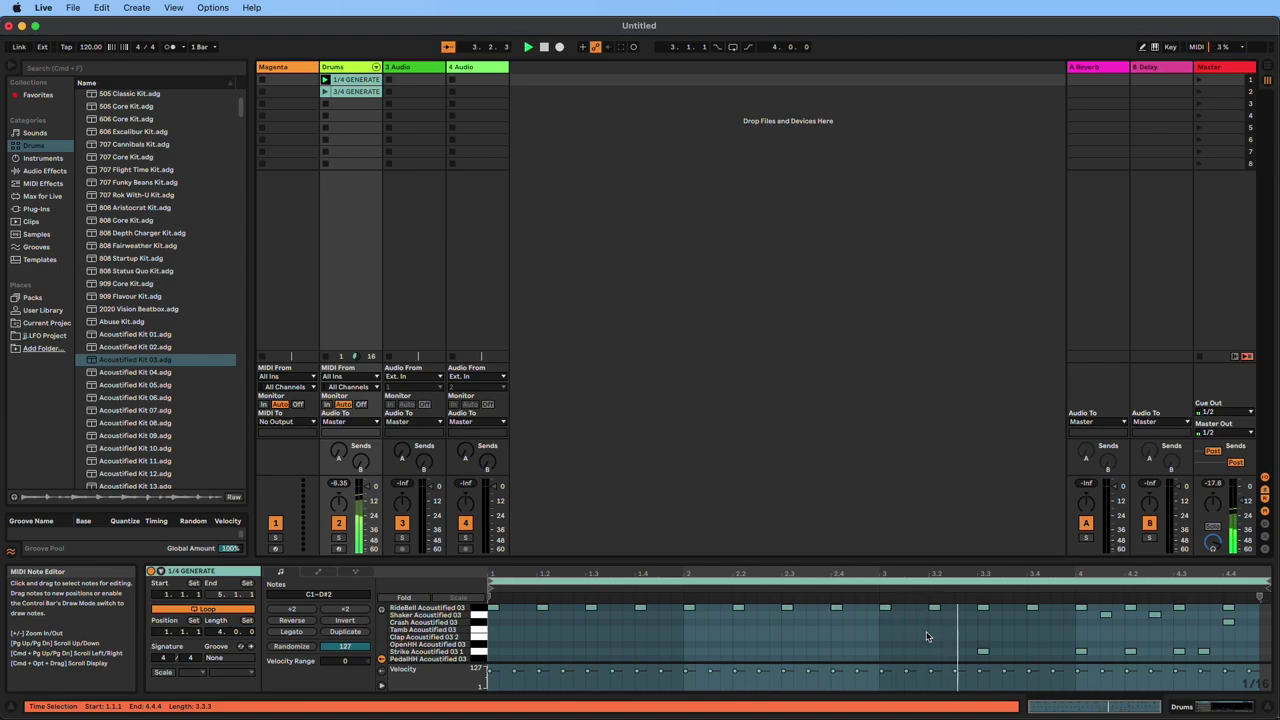
click(544, 48)
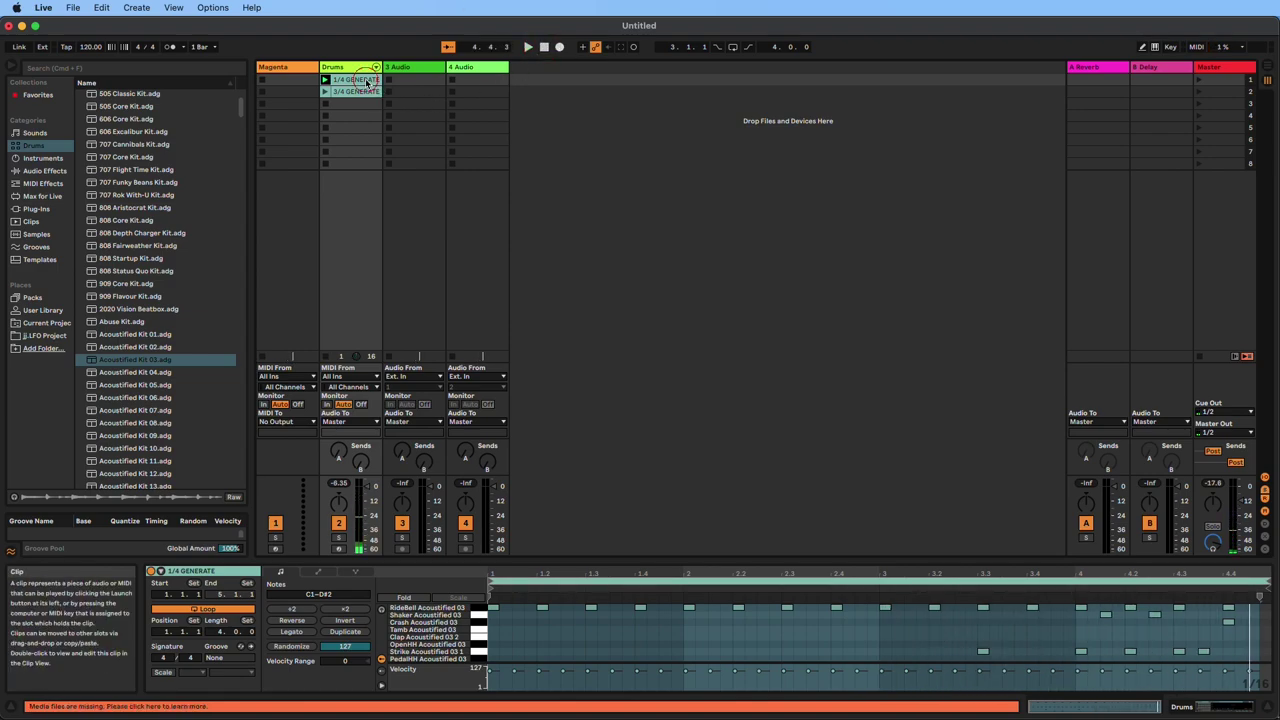
click(366, 82)
key(Delete)
drag(361, 92, 360, 88)
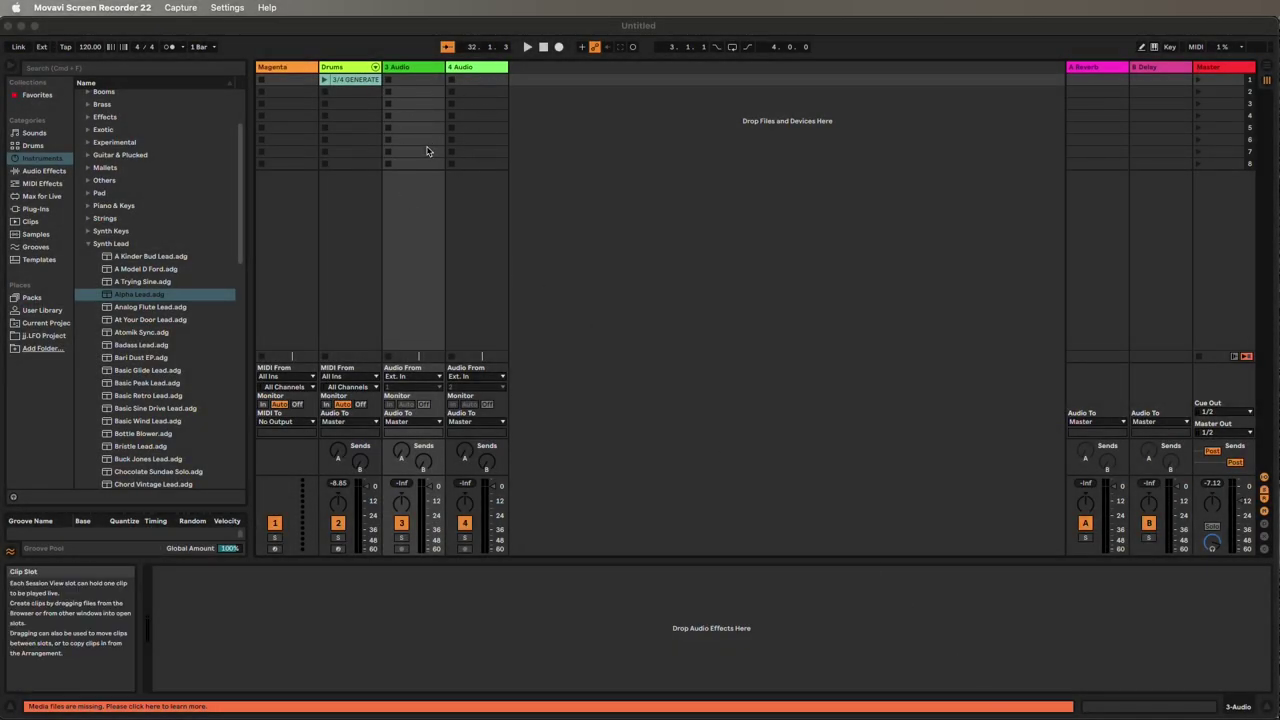
Step: Delete the 4 Audio and 3 Audio tracks
click(427, 70)
click(467, 69)
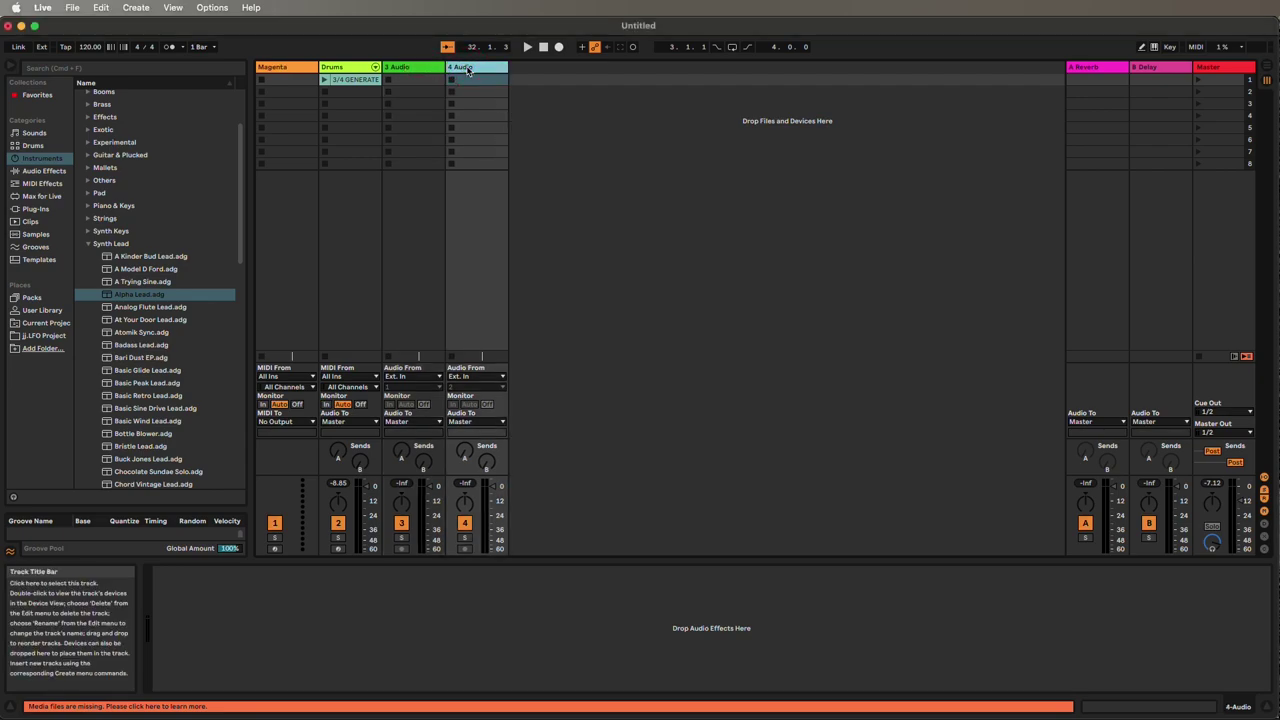
key(Delete)
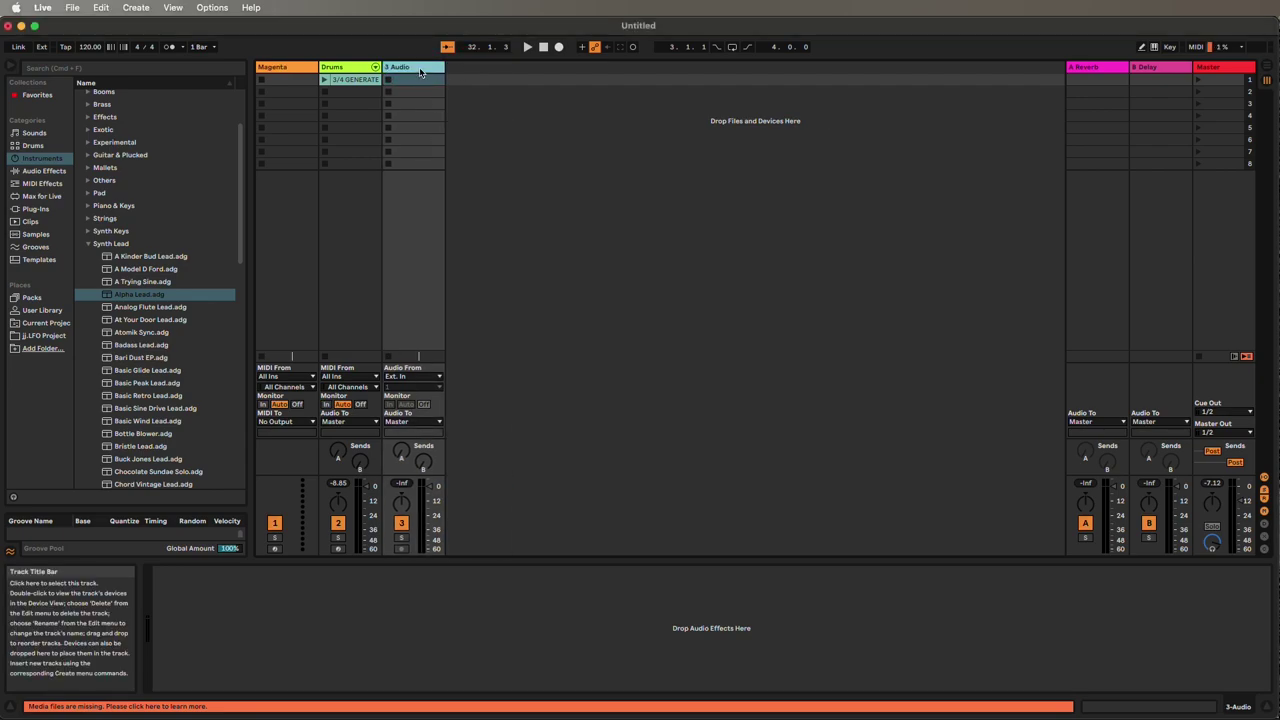
key(Delete)
Step: Insert three new MIDI tracks
right_click(429, 108)
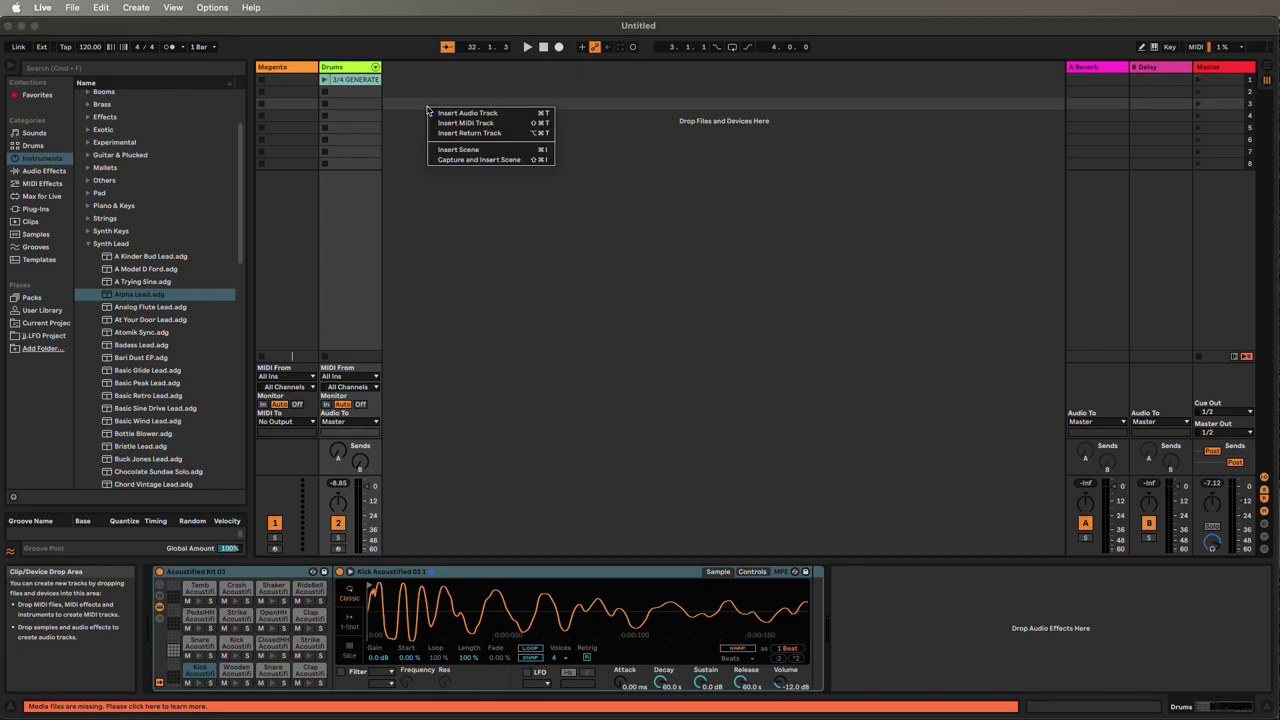
click(511, 123)
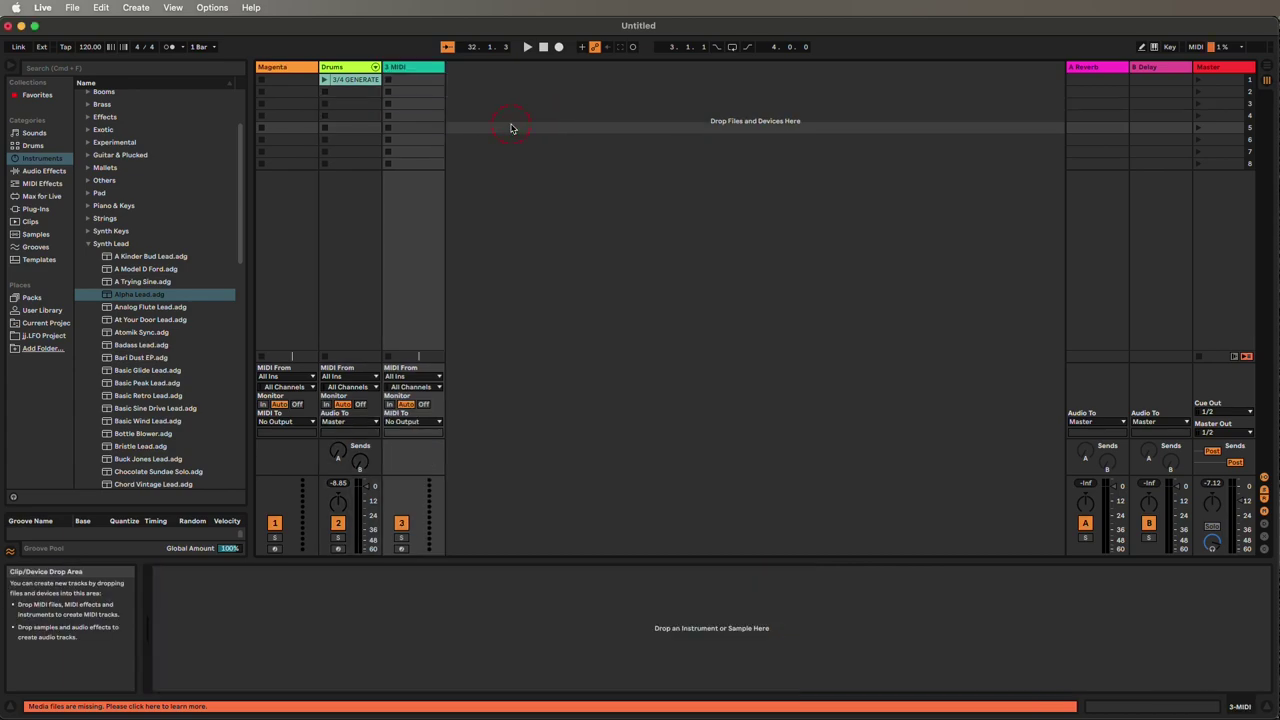
right_click(492, 132)
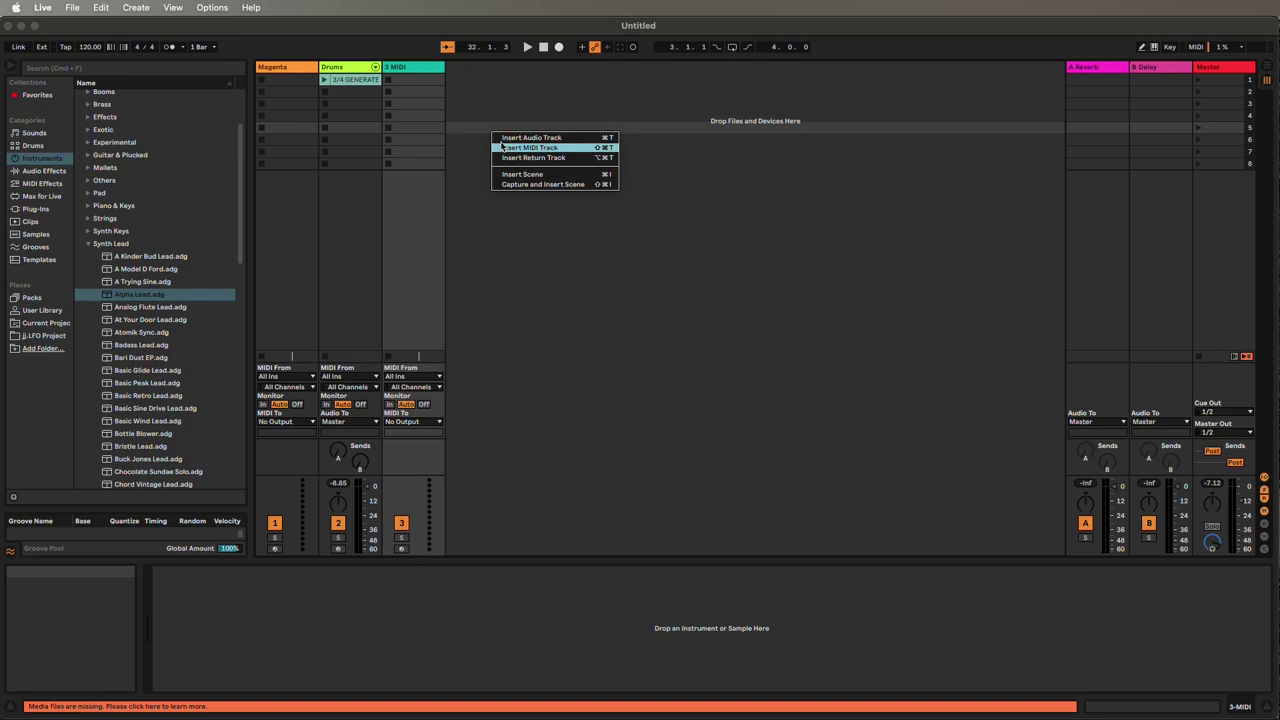
click(509, 151)
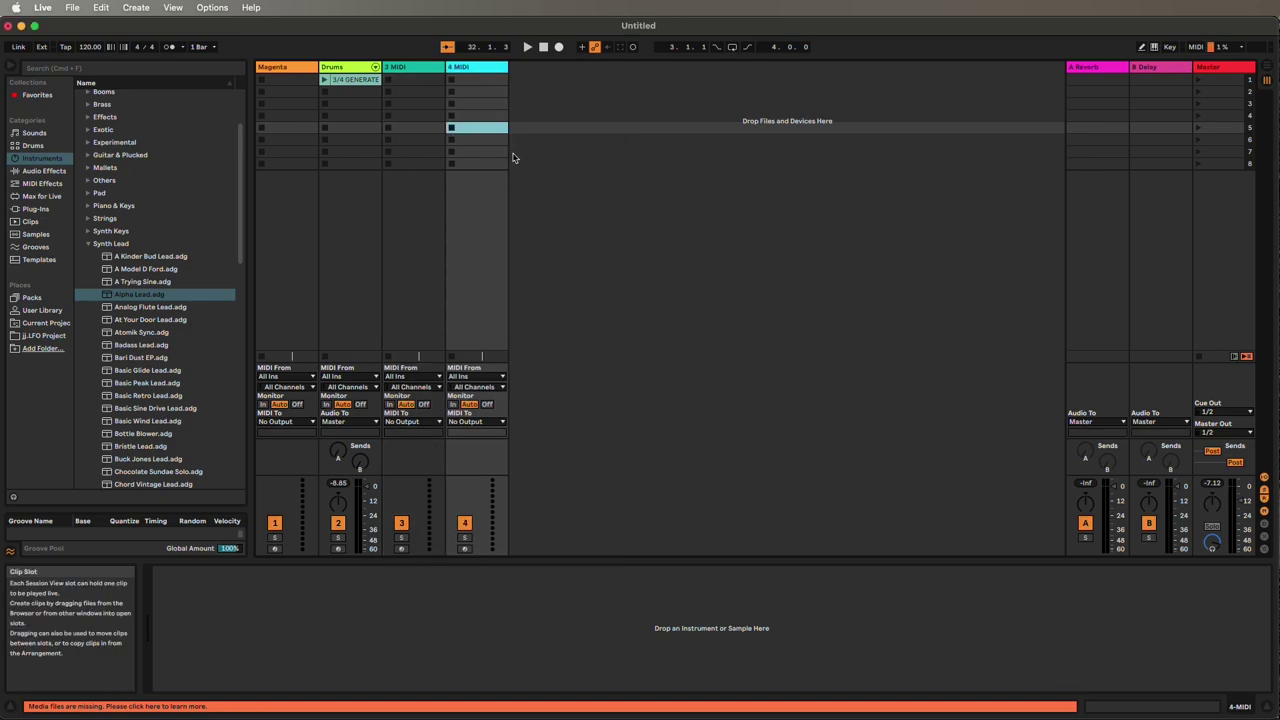
right_click(521, 154)
click(537, 173)
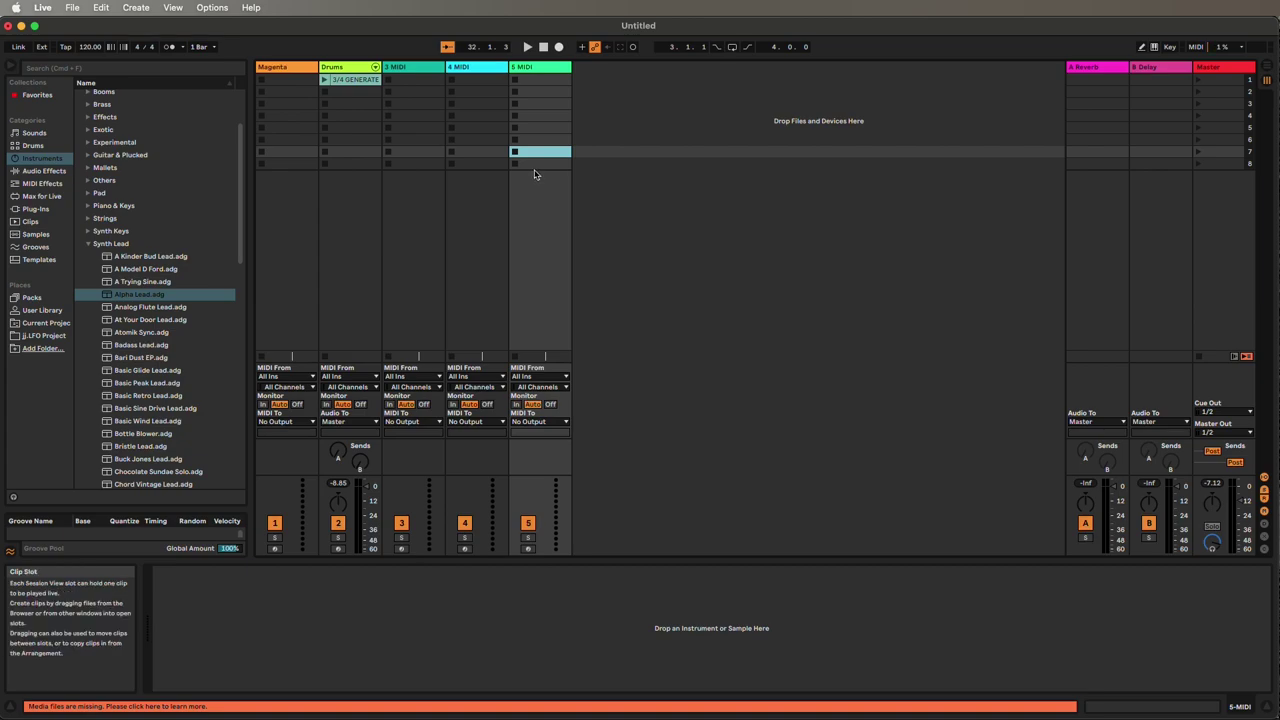
Step: Open the Magenta Studio generate window on the Magenta track and choose melody generation
click(297, 218)
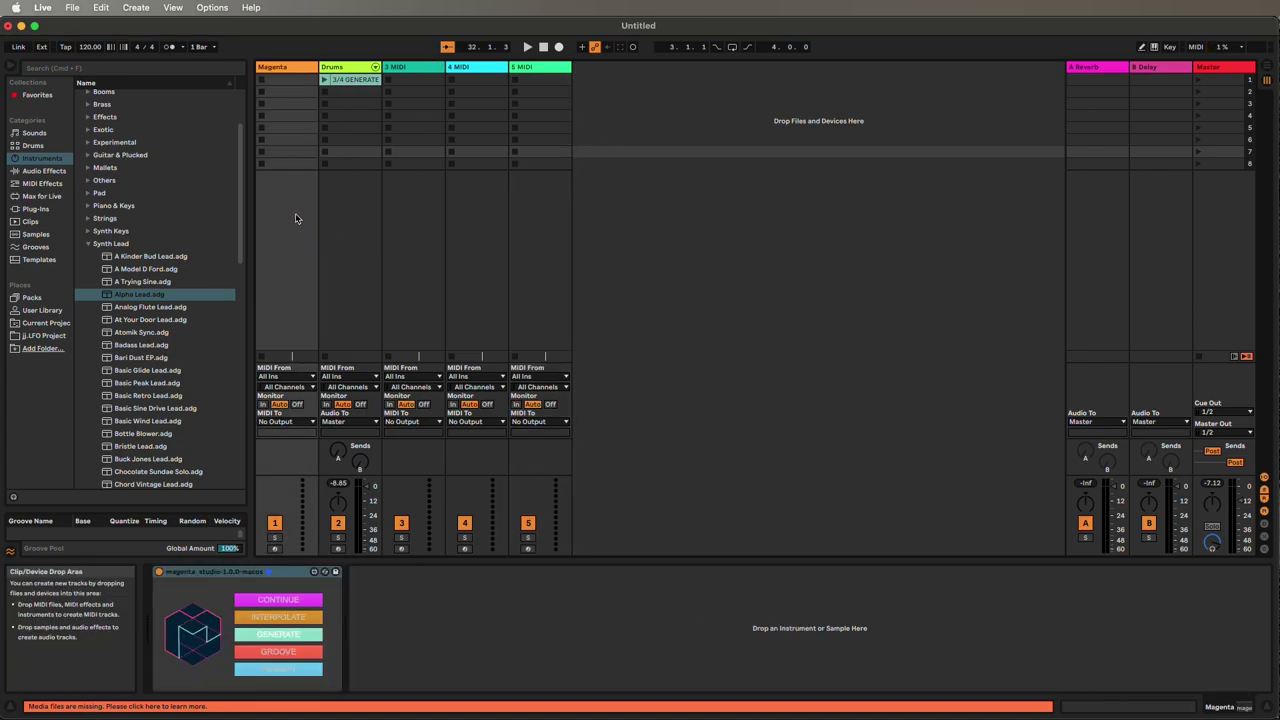
click(293, 638)
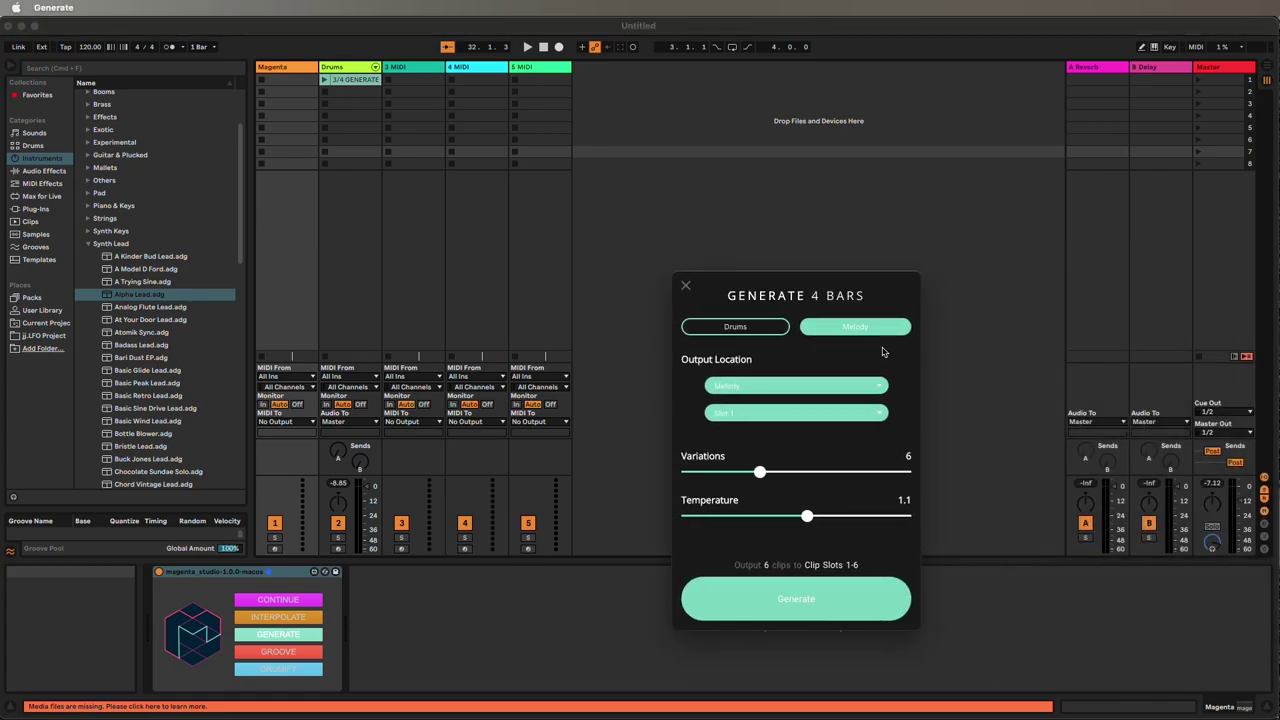
click(868, 332)
Step: Rename the 3 MIDI track to Melody
click(409, 70)
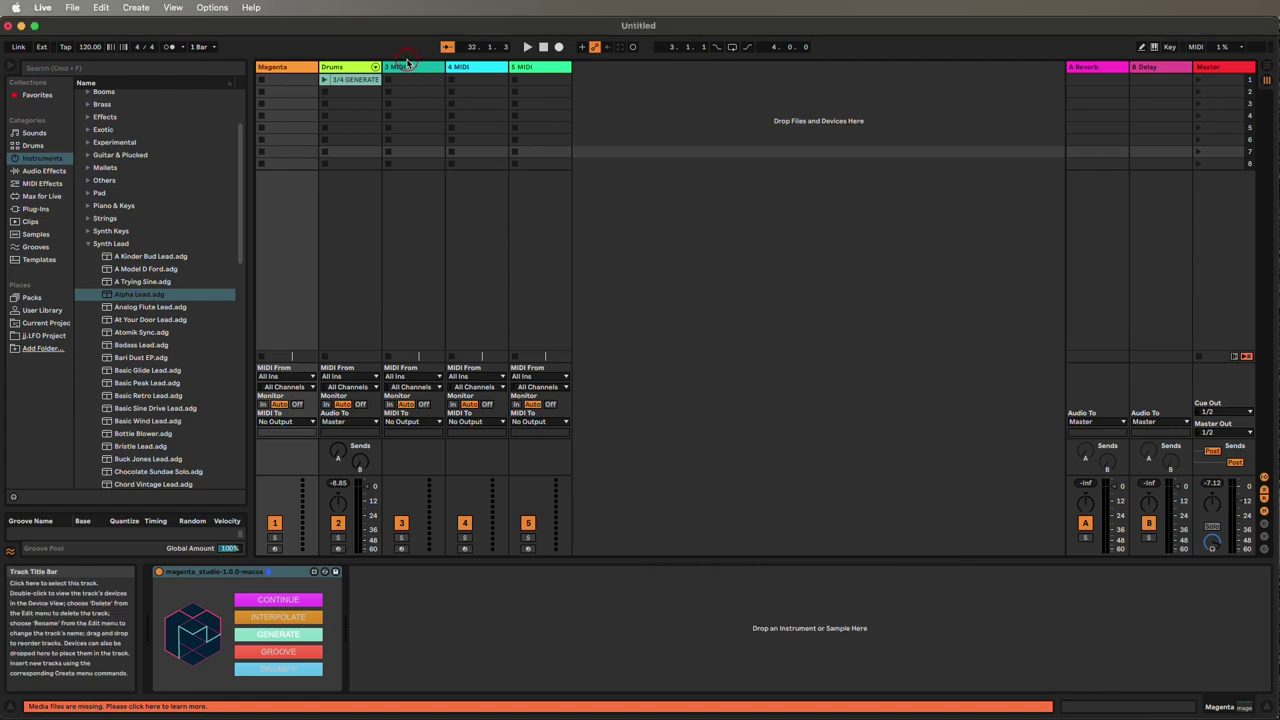
click(409, 70)
right_click(409, 70)
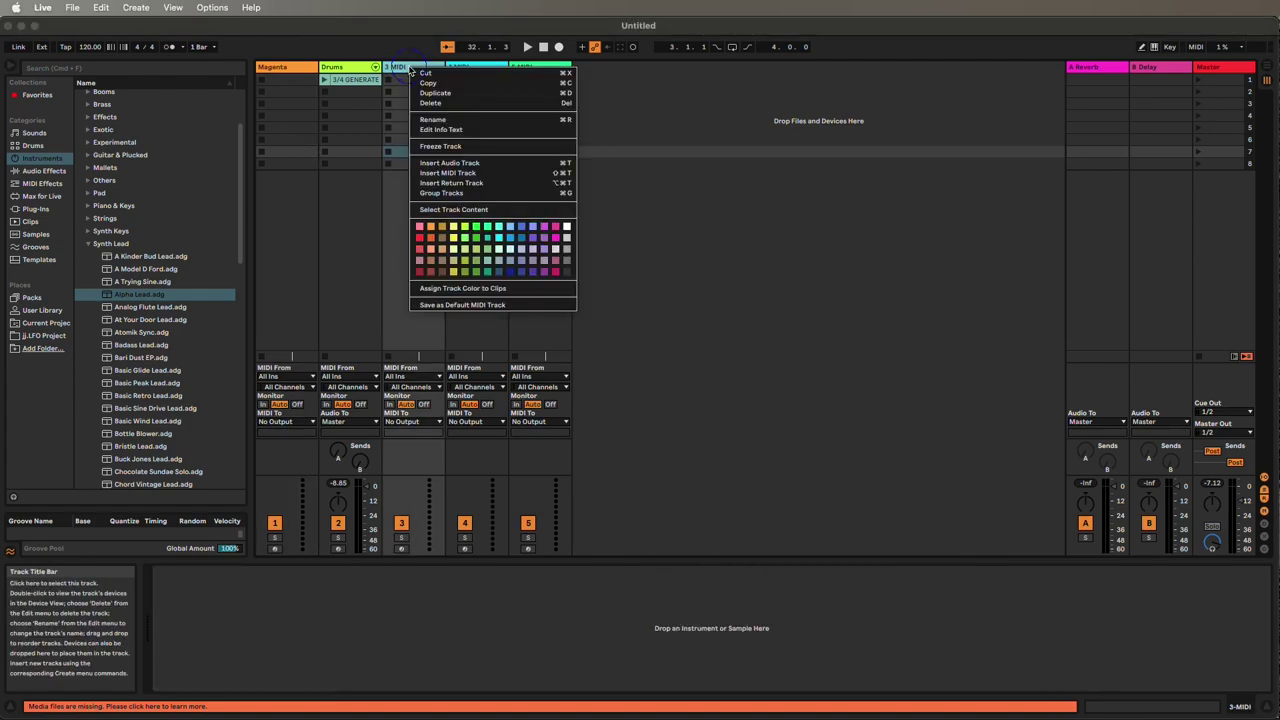
click(436, 121)
text(Melody)
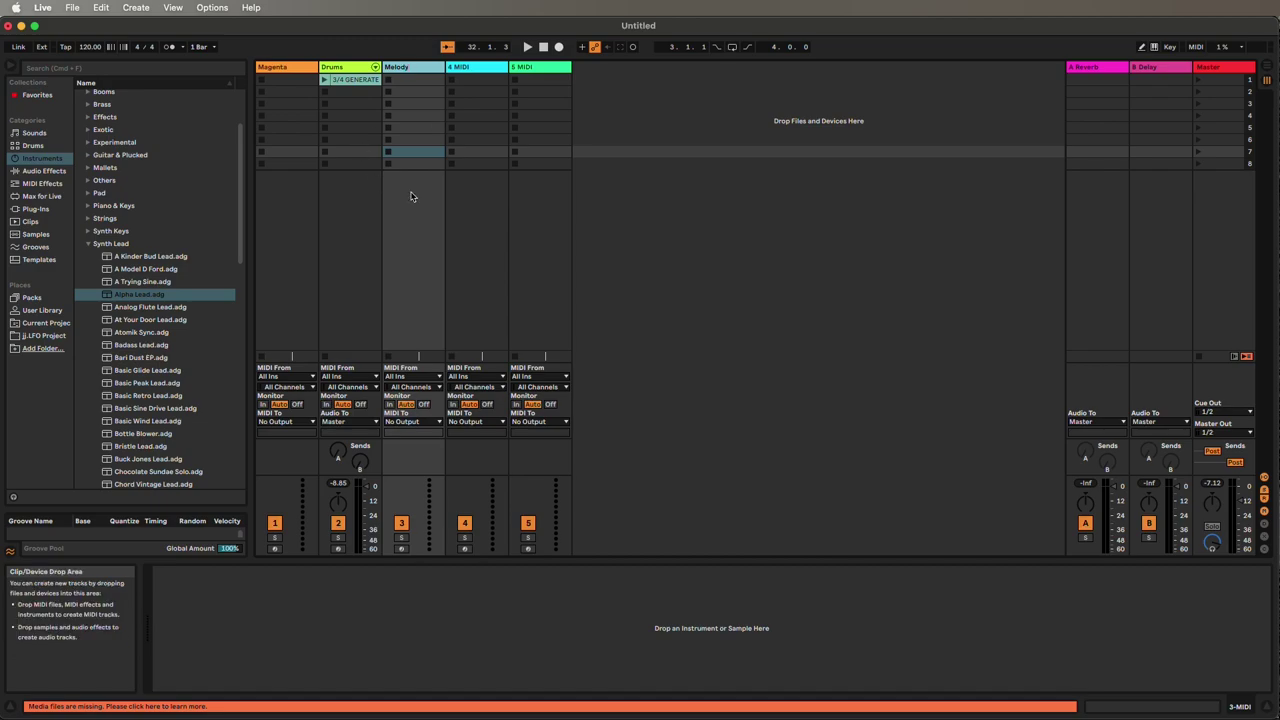
key(Return)
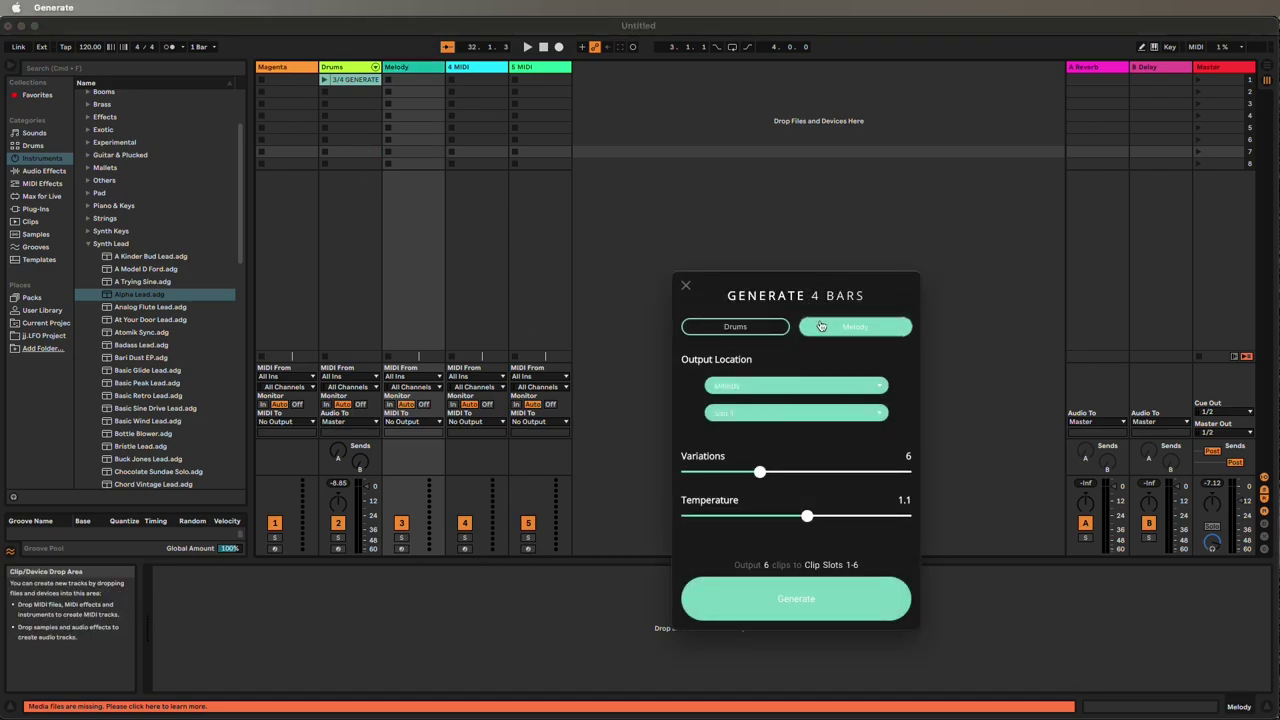
Step: Generate six melody clips into the Melody track from Slot 1, then close the window
click(863, 333)
click(840, 385)
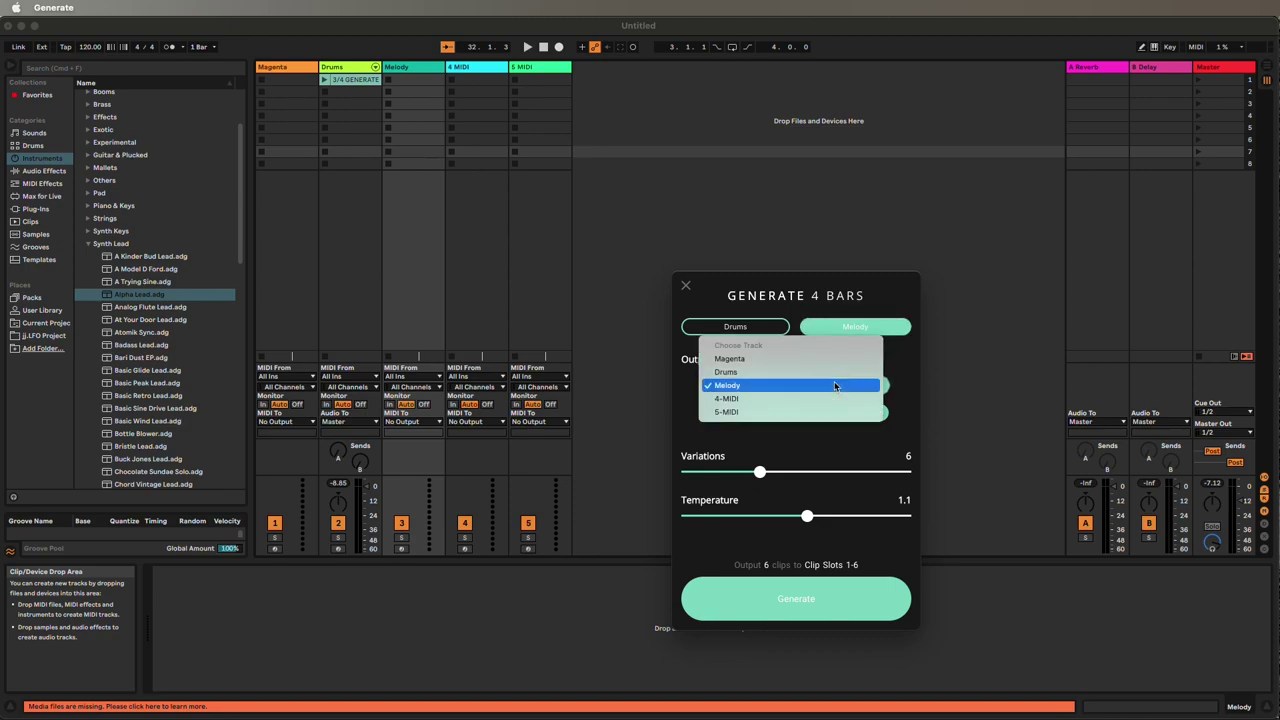
click(835, 380)
click(828, 414)
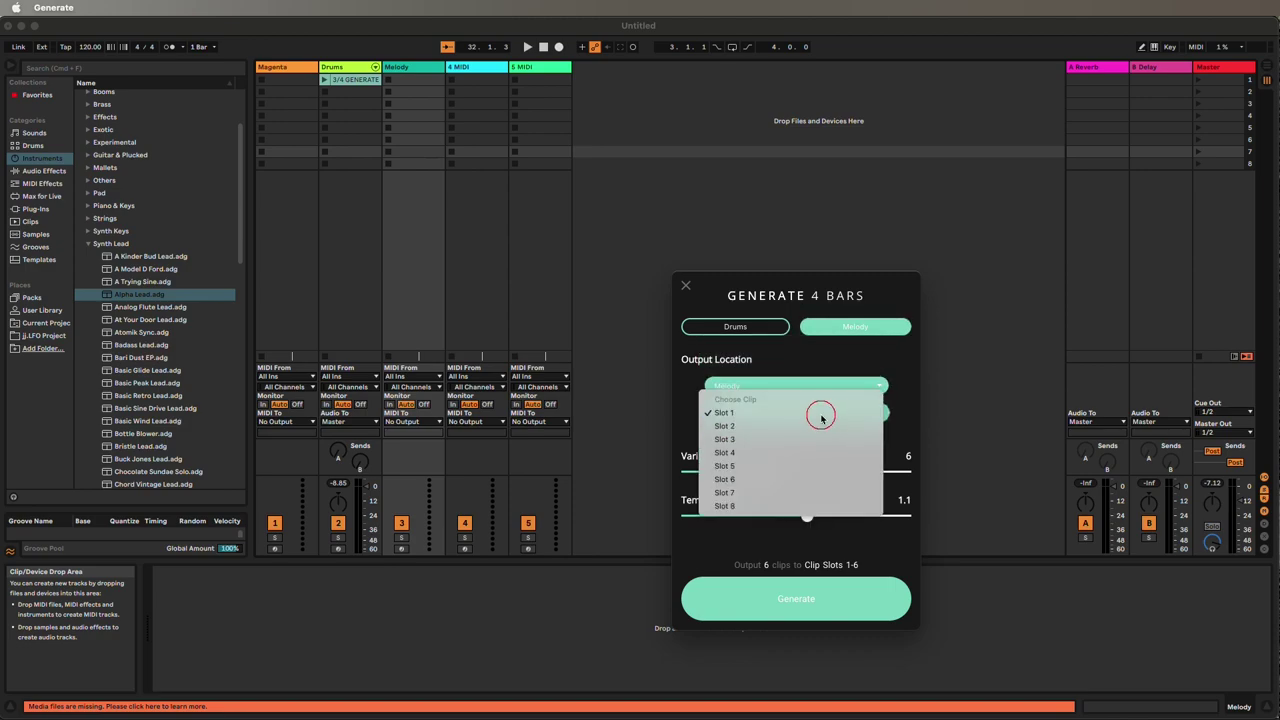
click(820, 412)
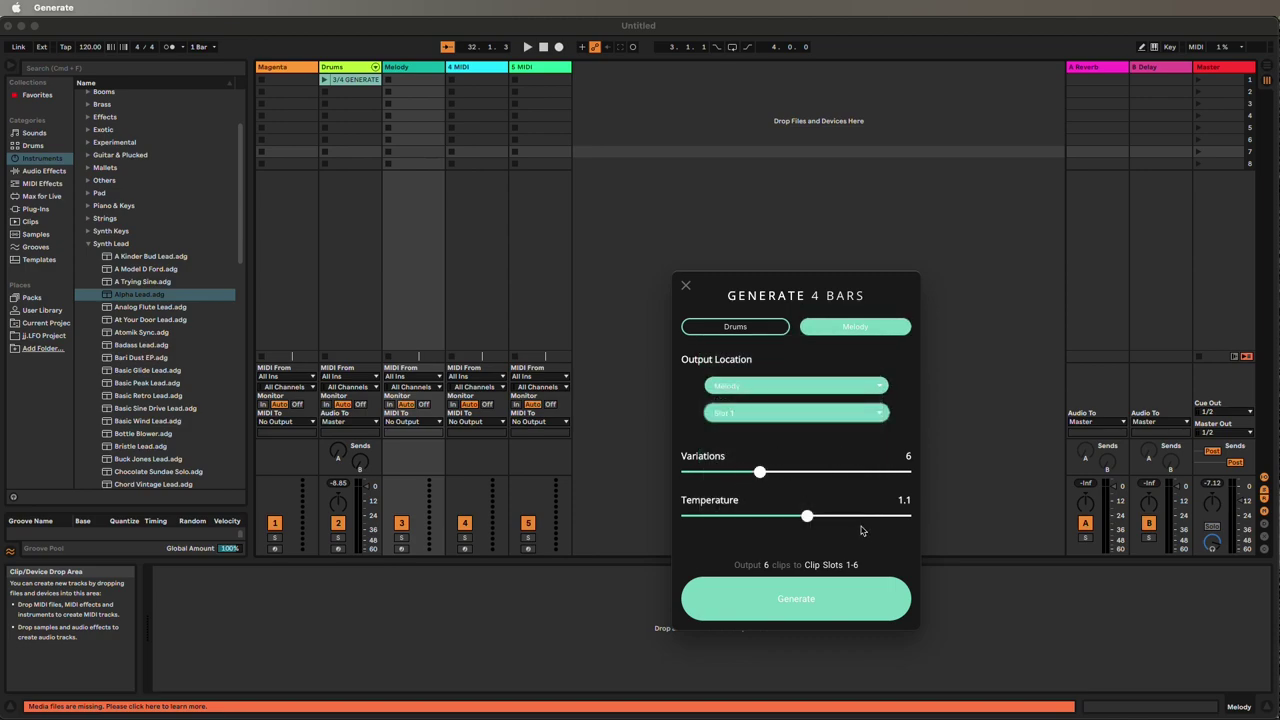
click(797, 600)
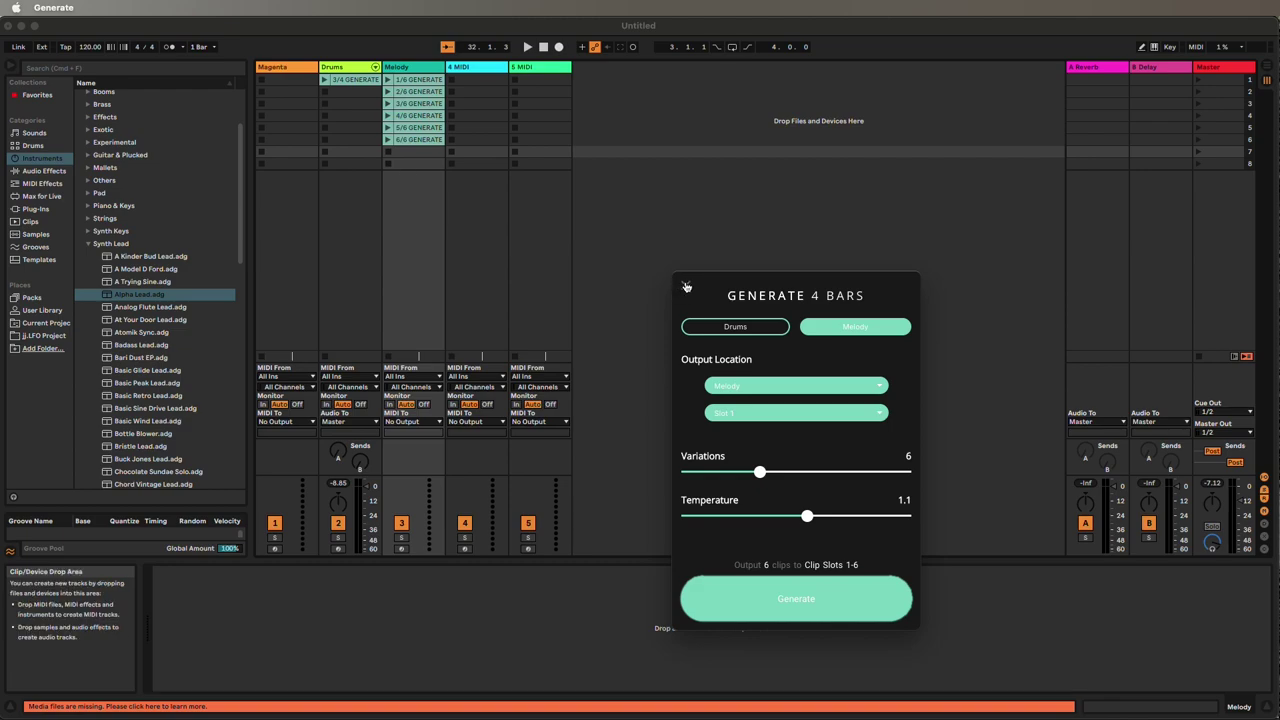
key(Escape)
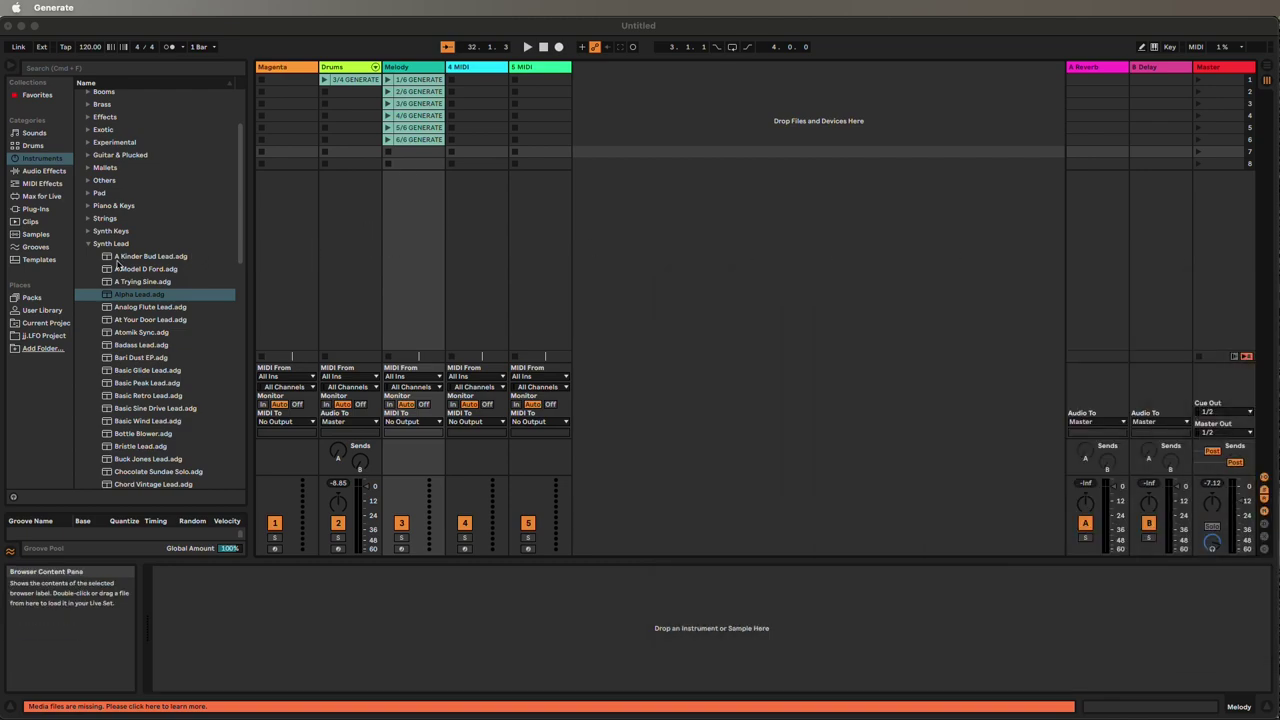
Step: Load Alpha Lead onto the Melody track and play the first melody clip
click(87, 248)
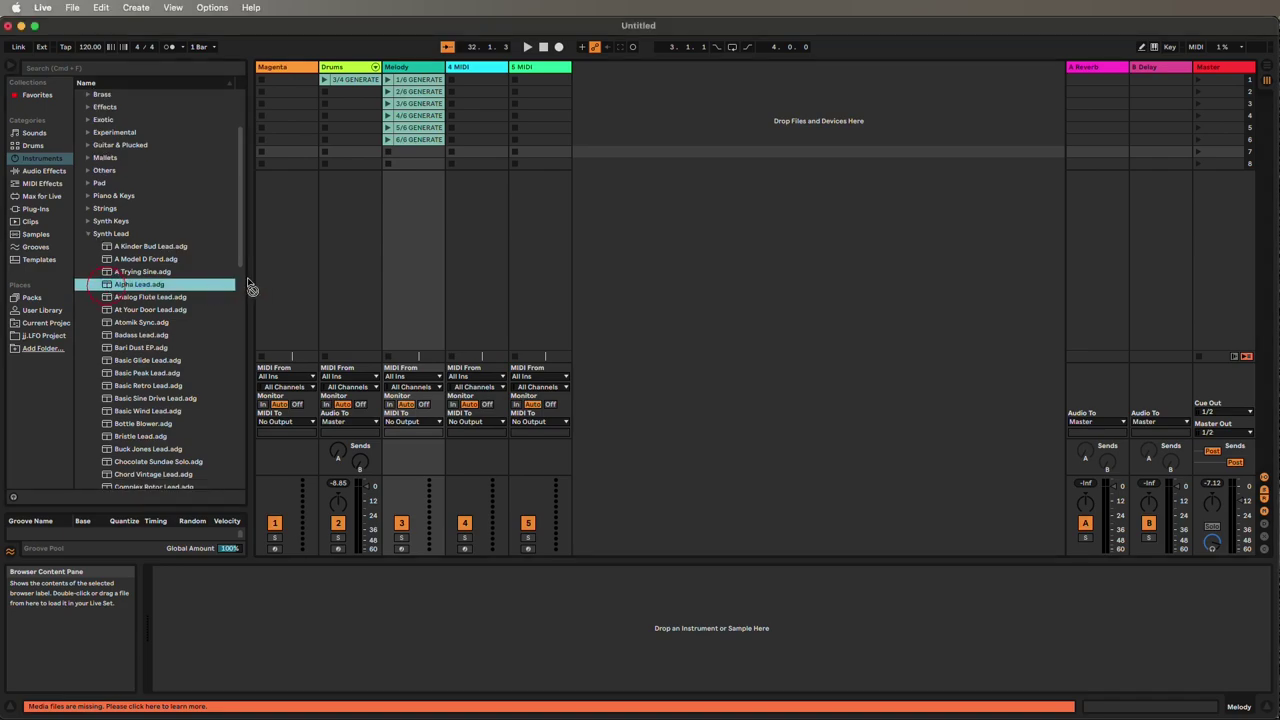
drag(419, 212, 420, 216)
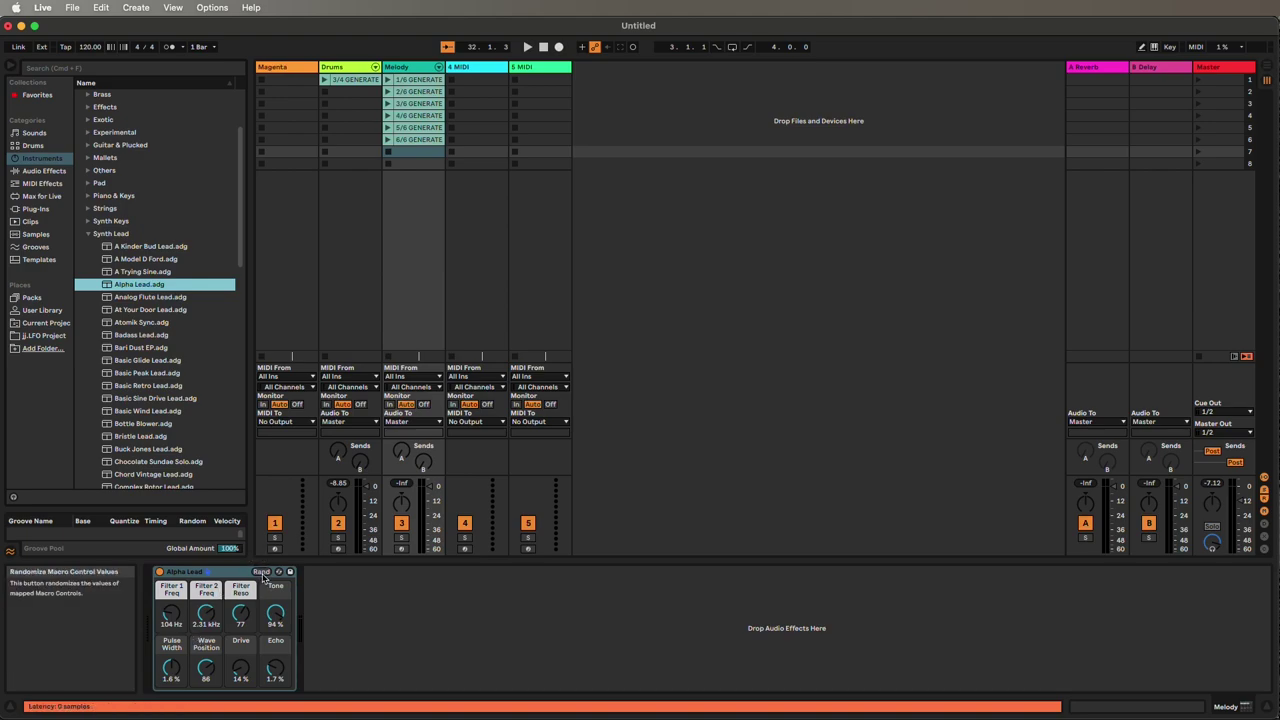
click(388, 82)
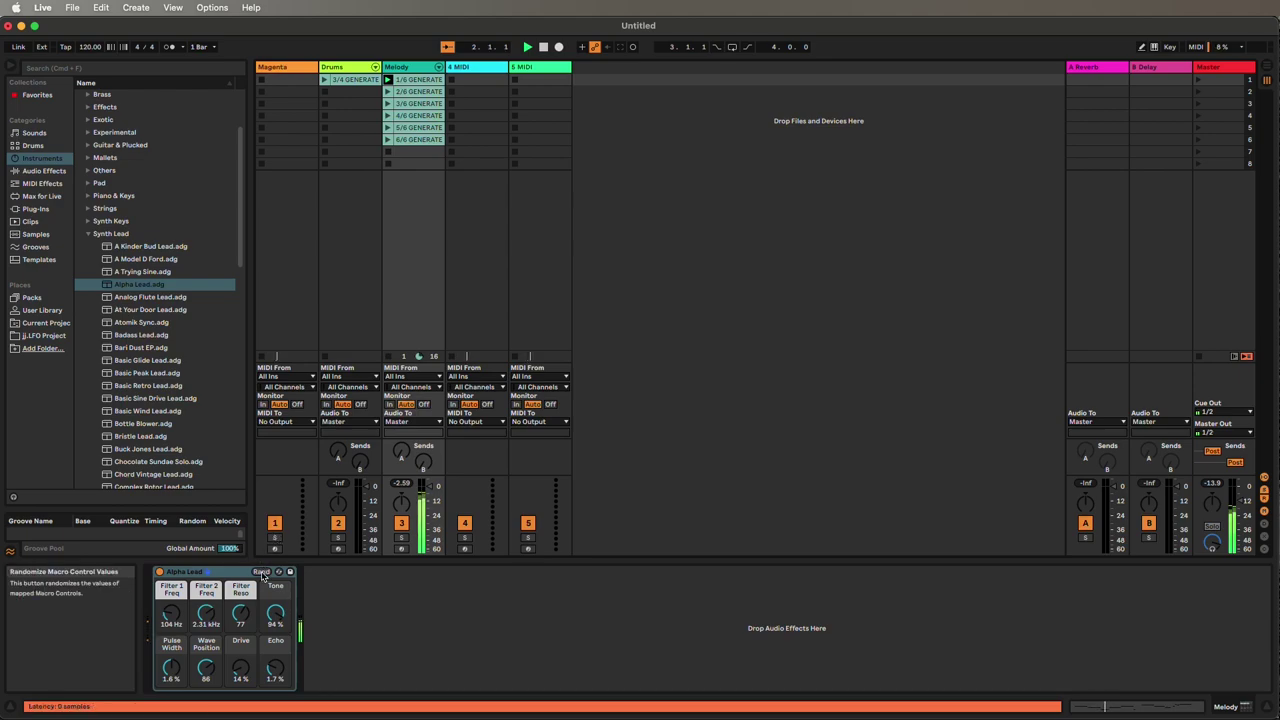
Step: Randomise Alpha Lead's macros, set Filter 1 Freq to 501 Hz, and start the drums clip
click(262, 573)
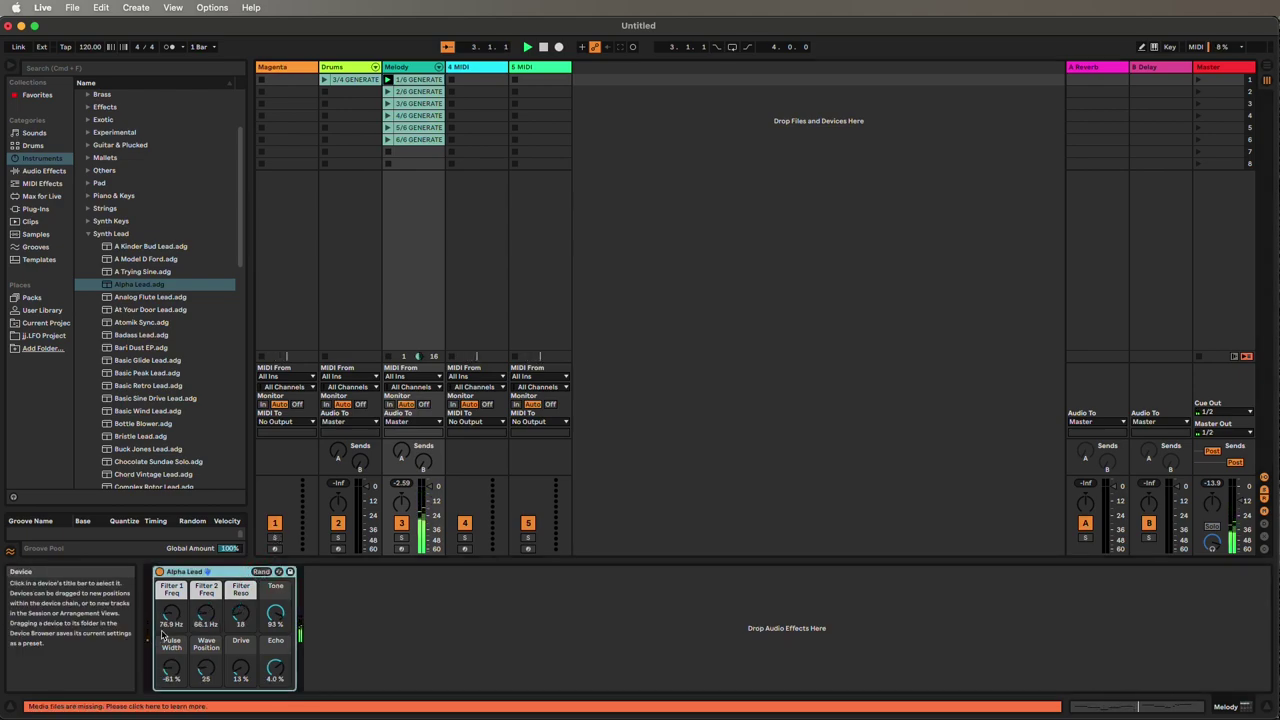
drag(172, 614, 240, 600)
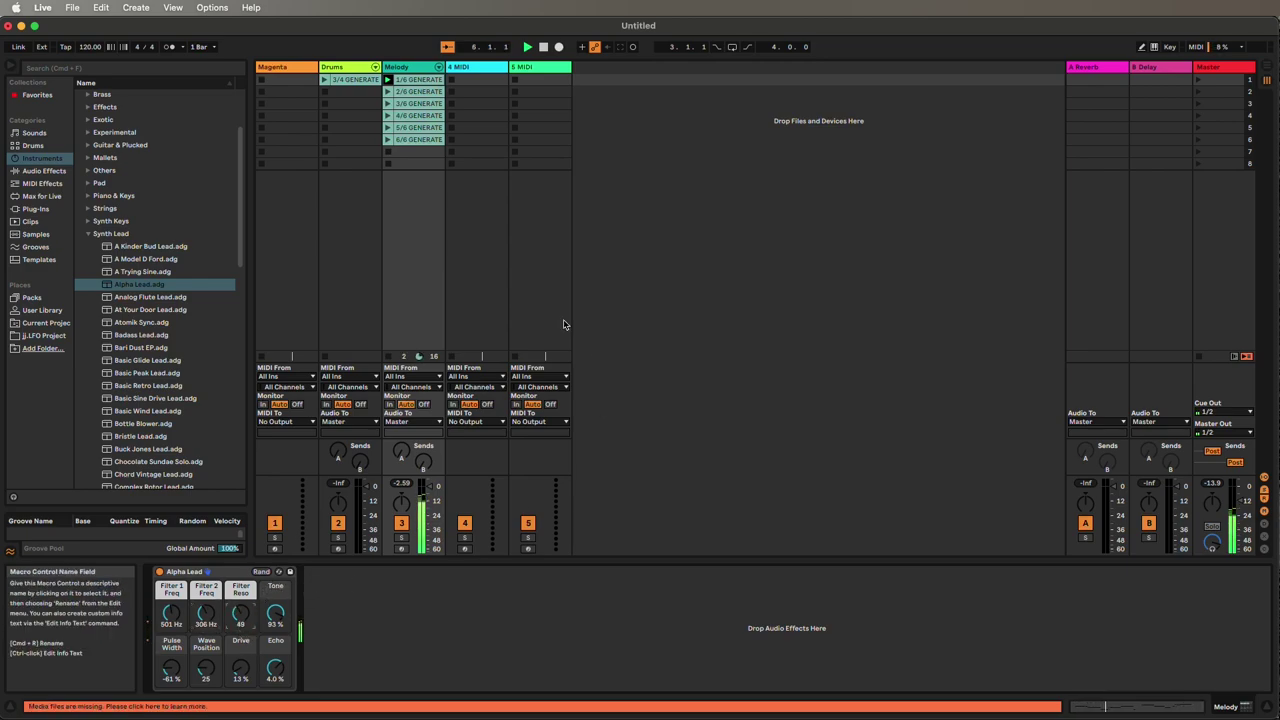
click(333, 98)
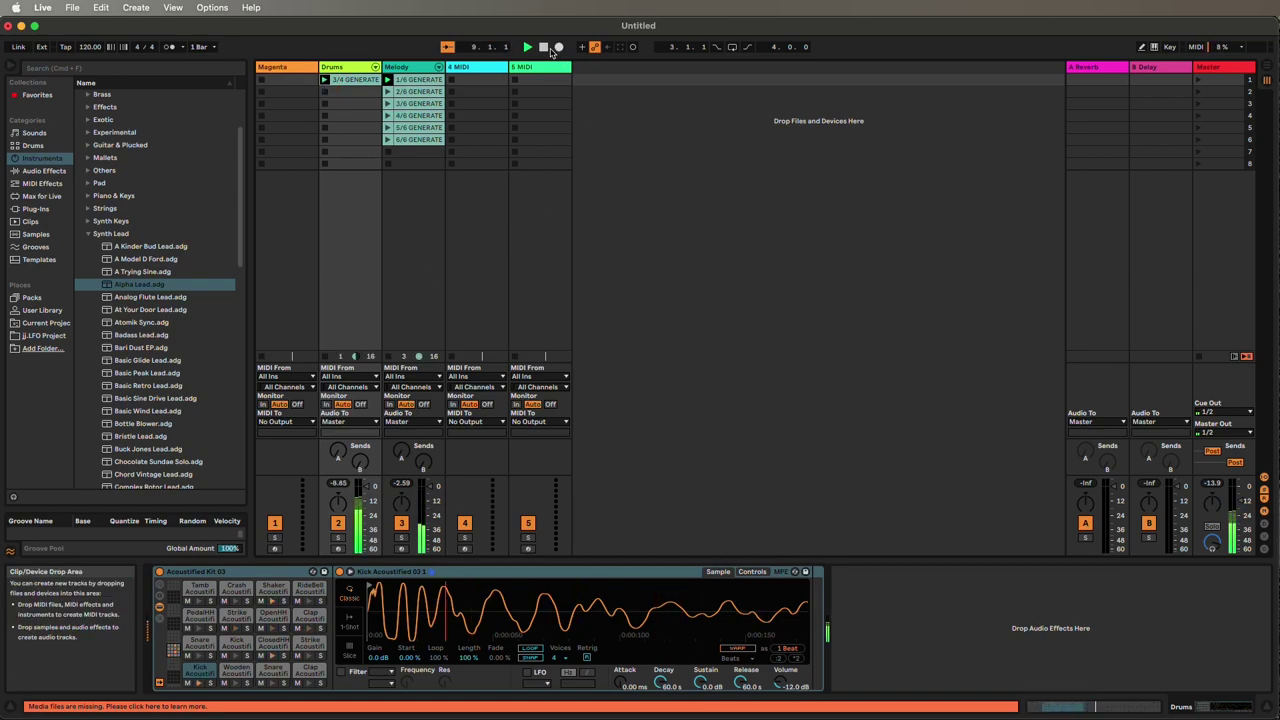
click(388, 91)
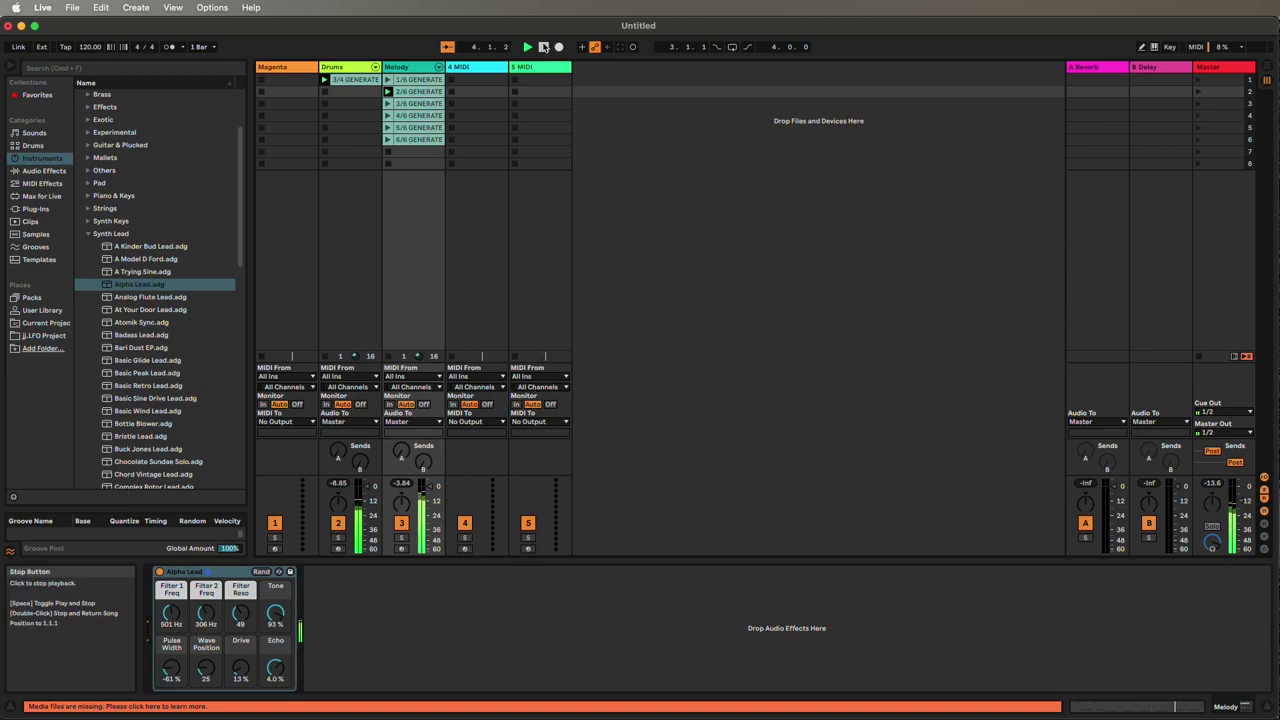
Step: Audition and delete melody clips 1/6, 3/6, 5/6 and 6/6, then move 2/6 GENERATE into slot 1
click(426, 82)
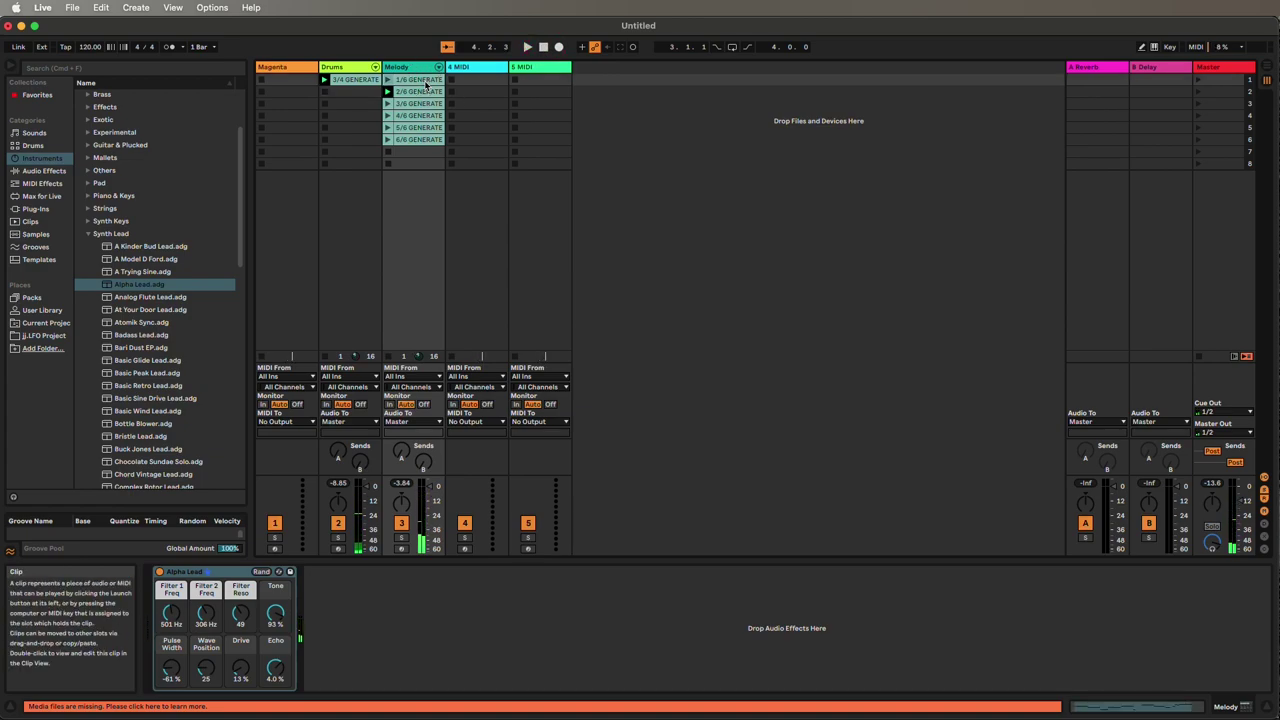
key(Delete)
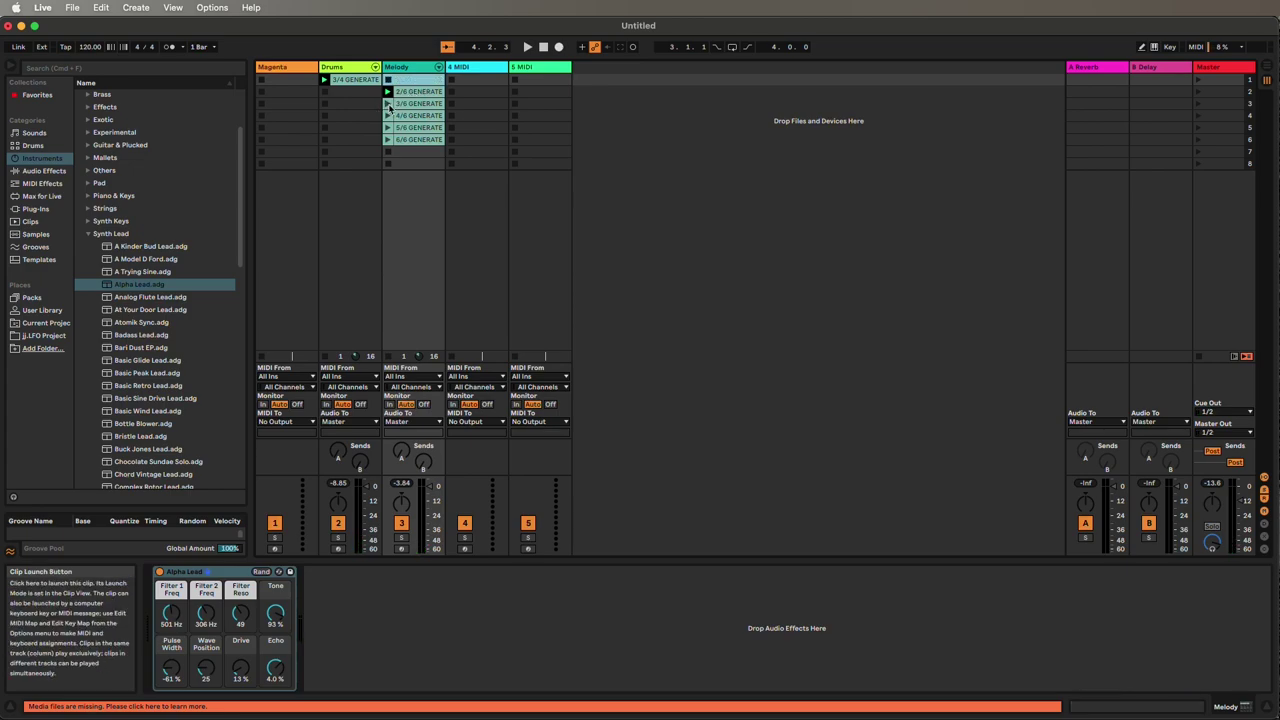
click(388, 104)
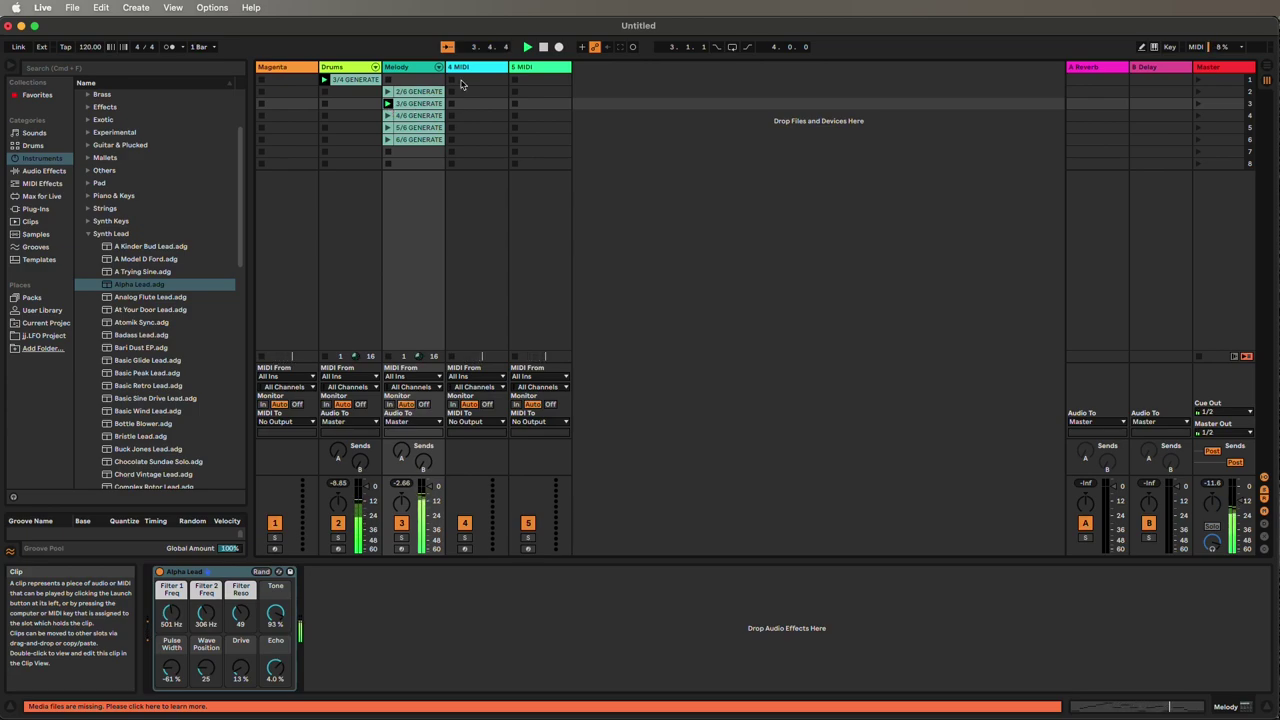
click(432, 110)
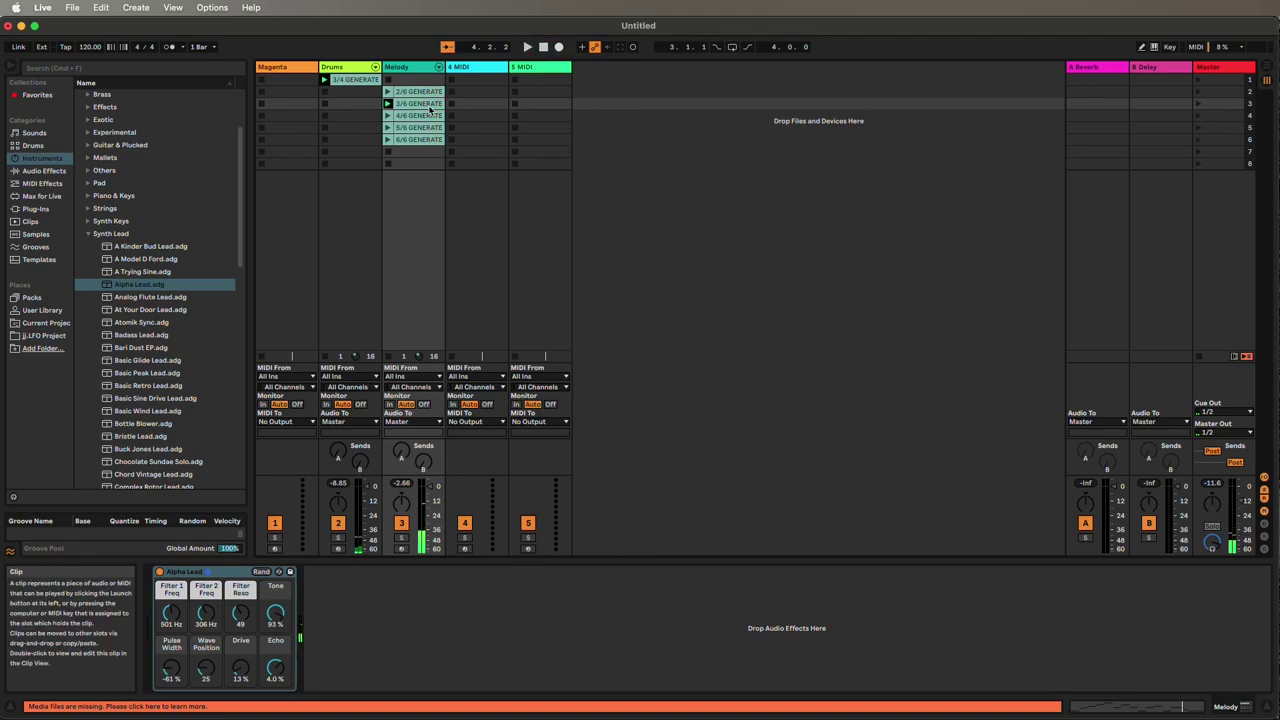
key(Delete)
click(388, 116)
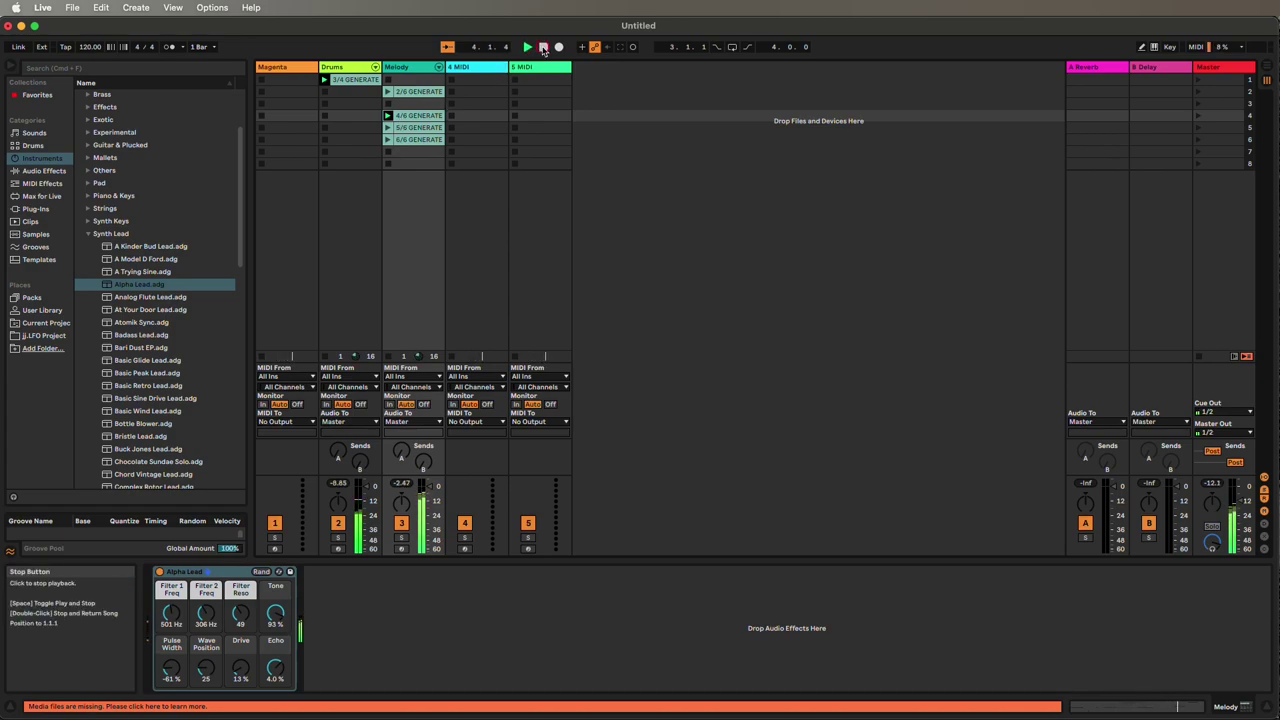
click(388, 128)
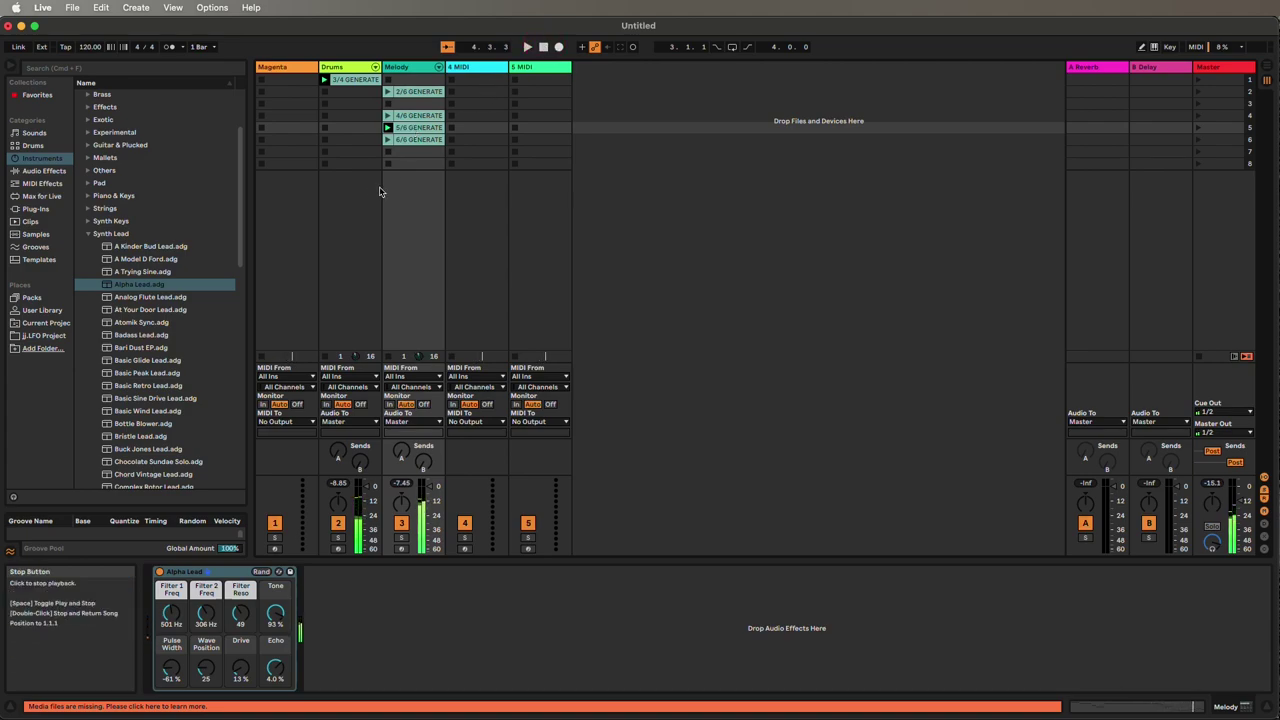
key(Delete)
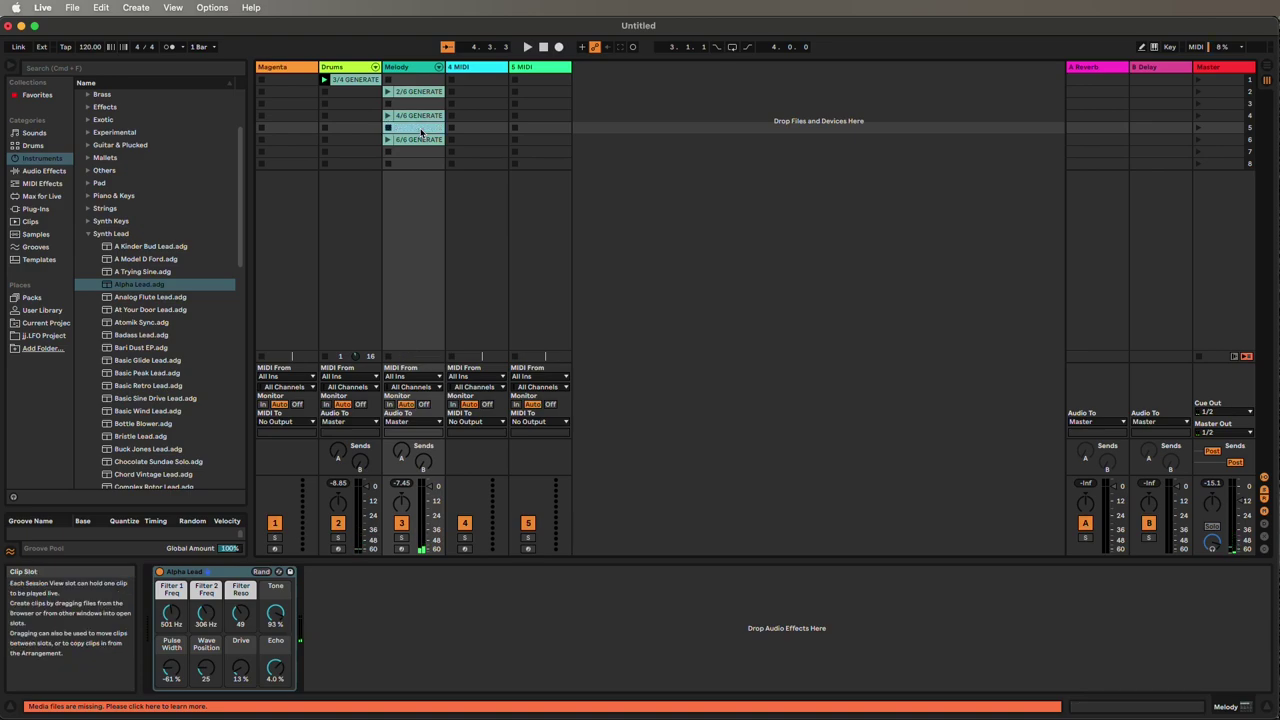
click(387, 140)
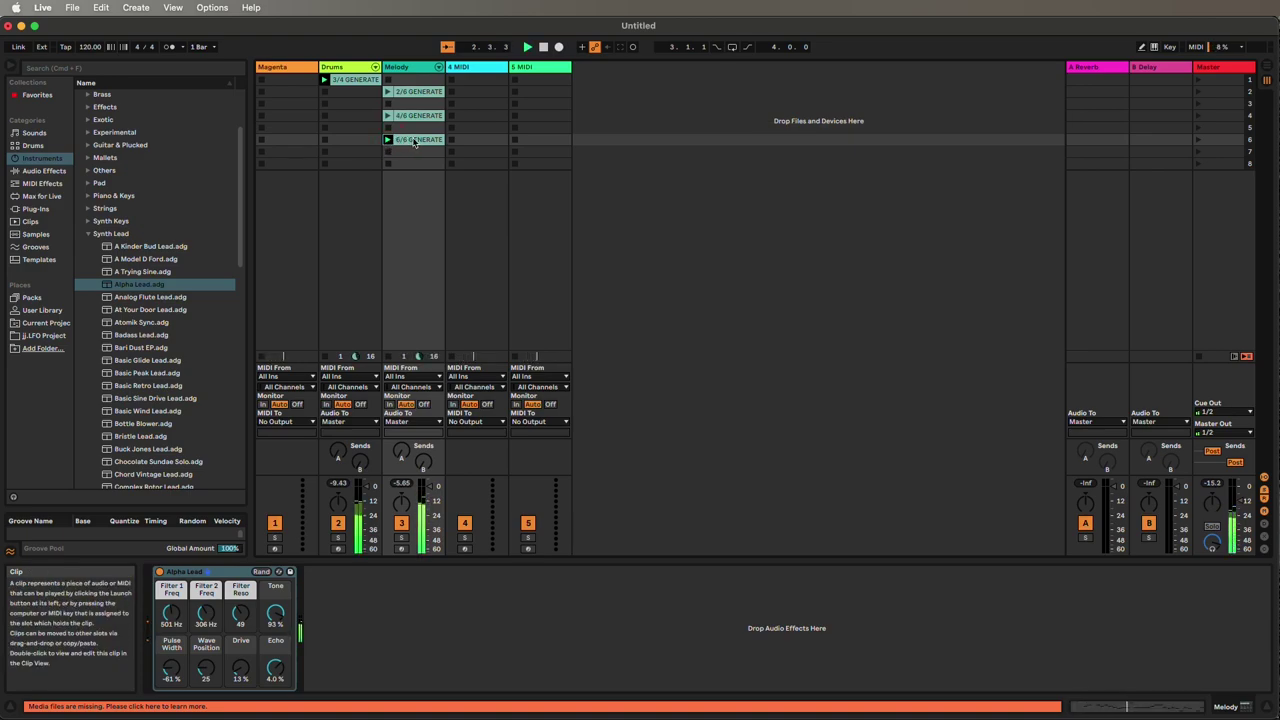
key(Delete)
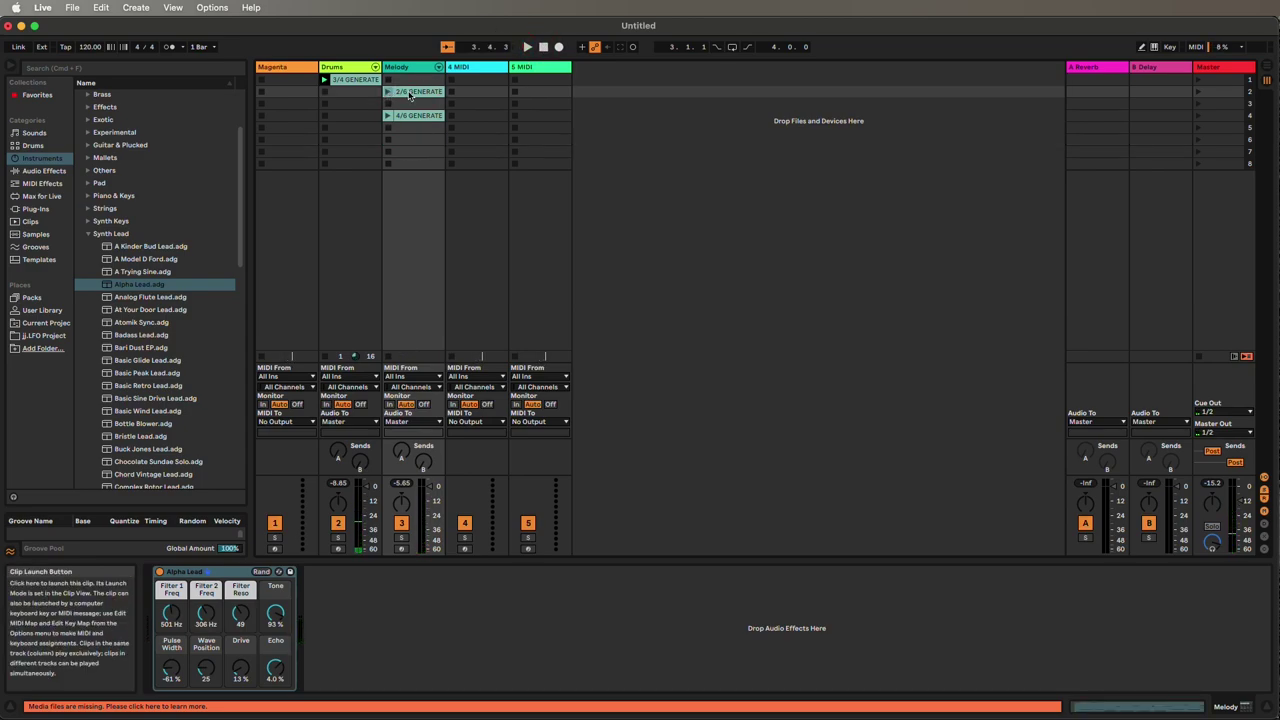
drag(434, 92, 432, 80)
Step: Play the set with 4/6 GENERATE, then drag 4/6 GENERATE from slot 4 into Melody slot 2
click(527, 47)
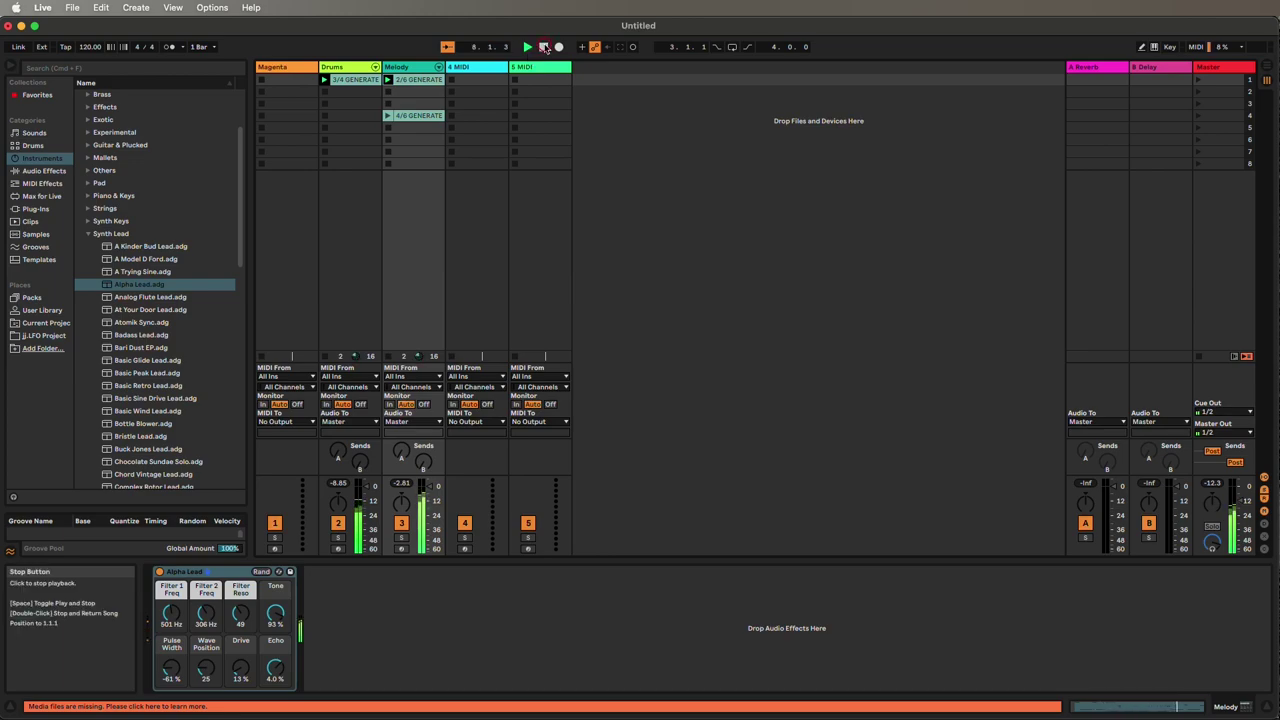
click(388, 116)
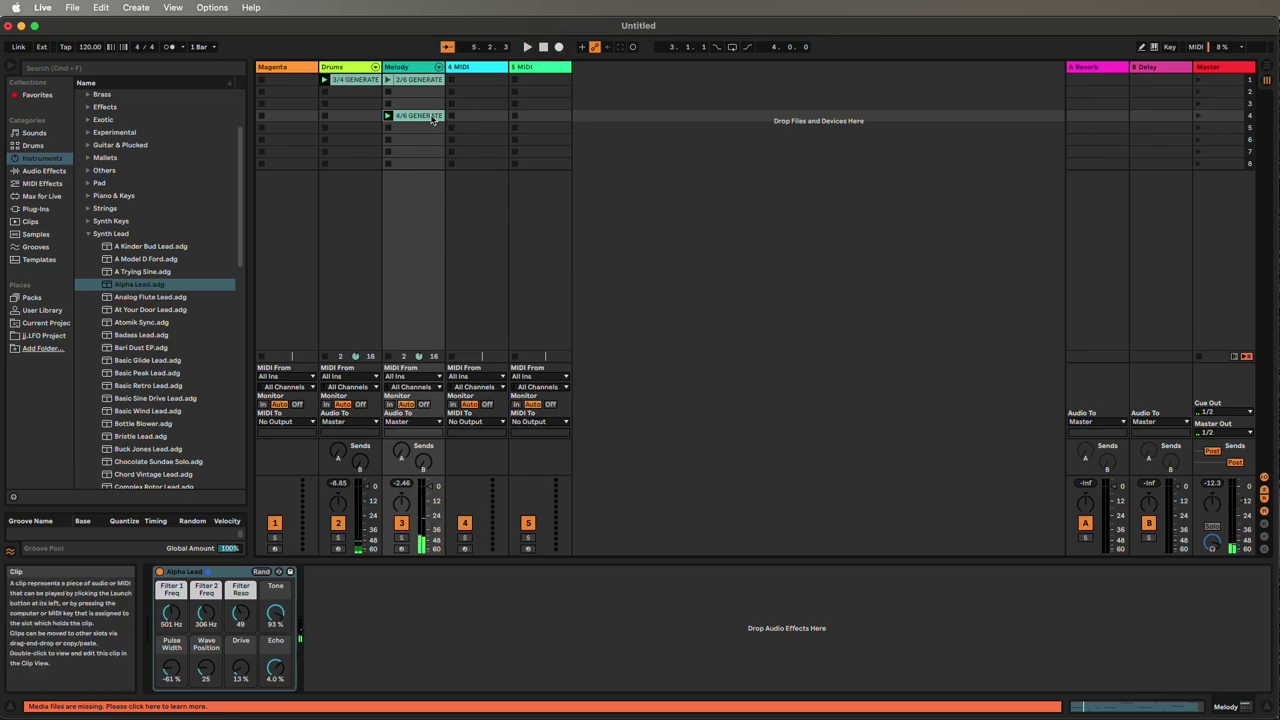
drag(427, 118, 420, 163)
drag(437, 120, 435, 92)
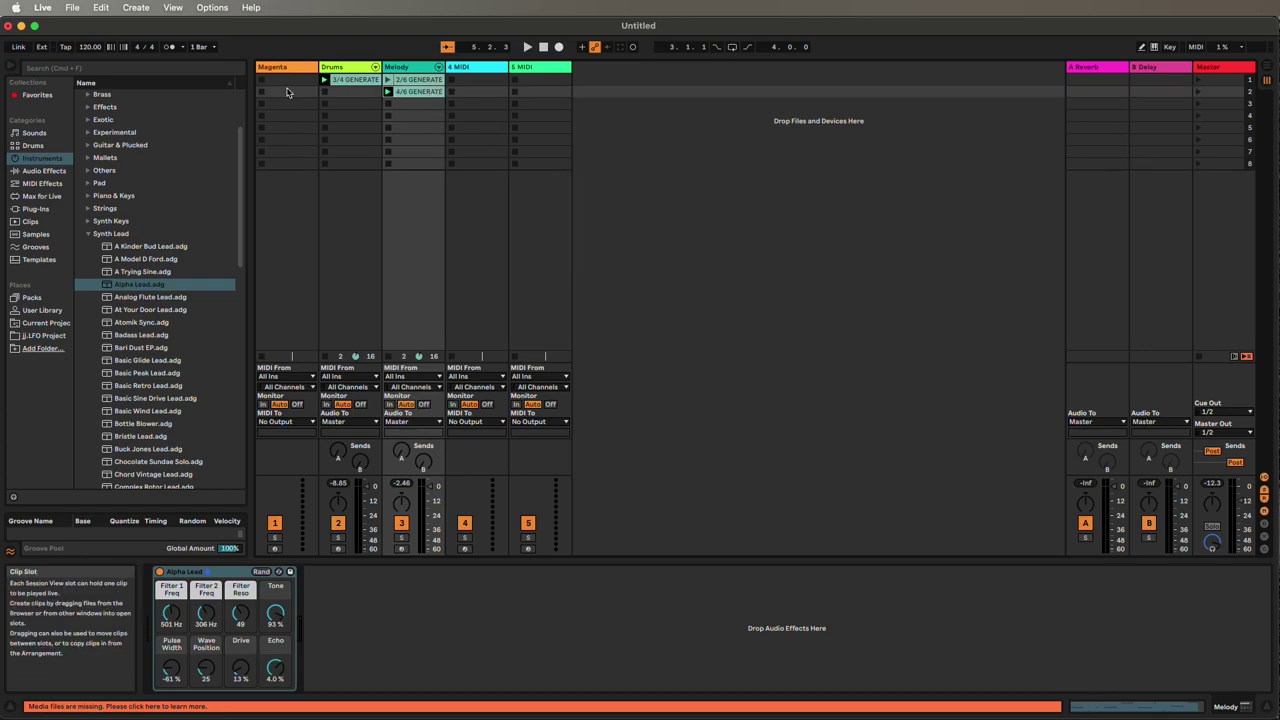
Step: Open Magenta Studio's Interpolate with source Melody and input clips 2/6 GENERATE and 4/6 GENERATE
click(289, 80)
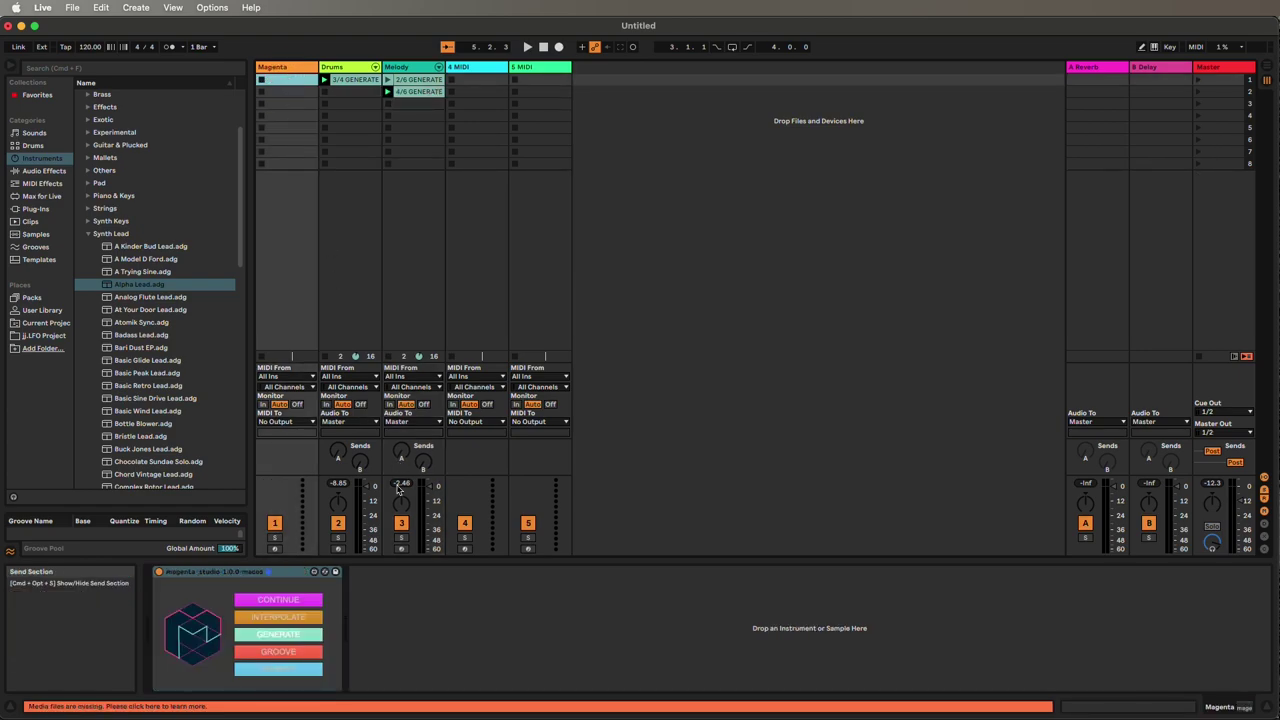
click(304, 622)
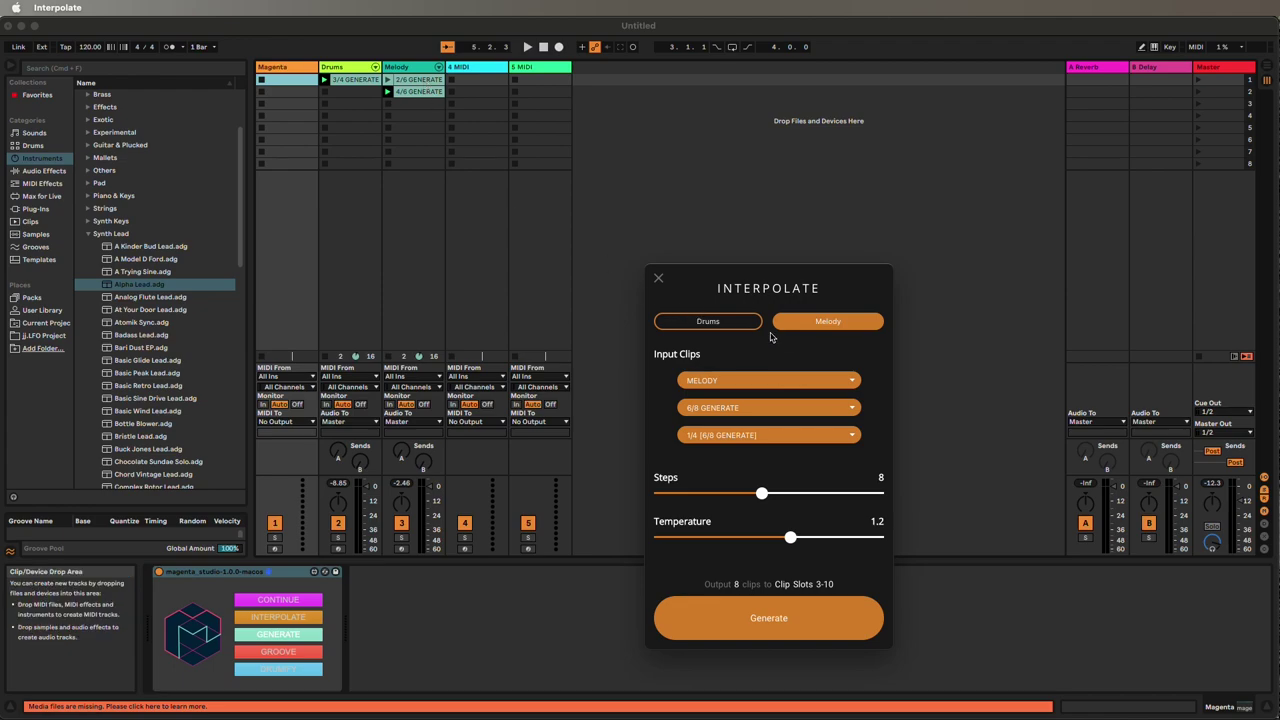
click(829, 381)
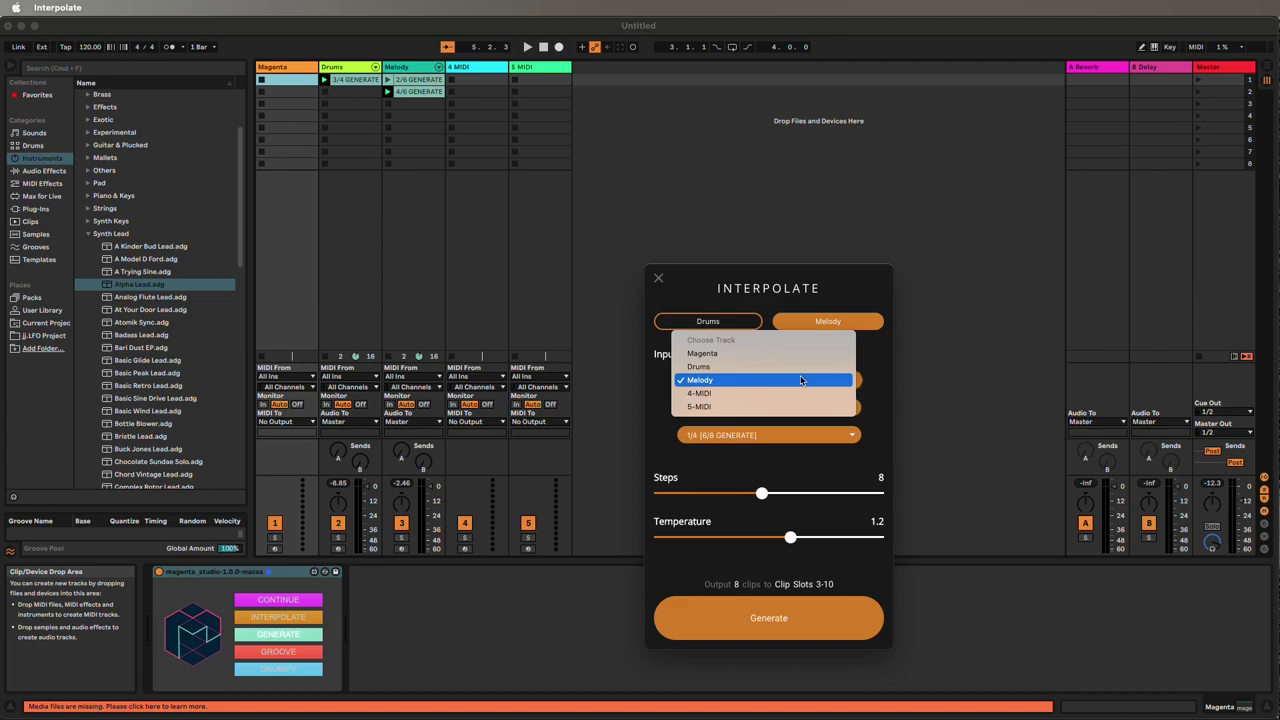
click(790, 381)
click(816, 410)
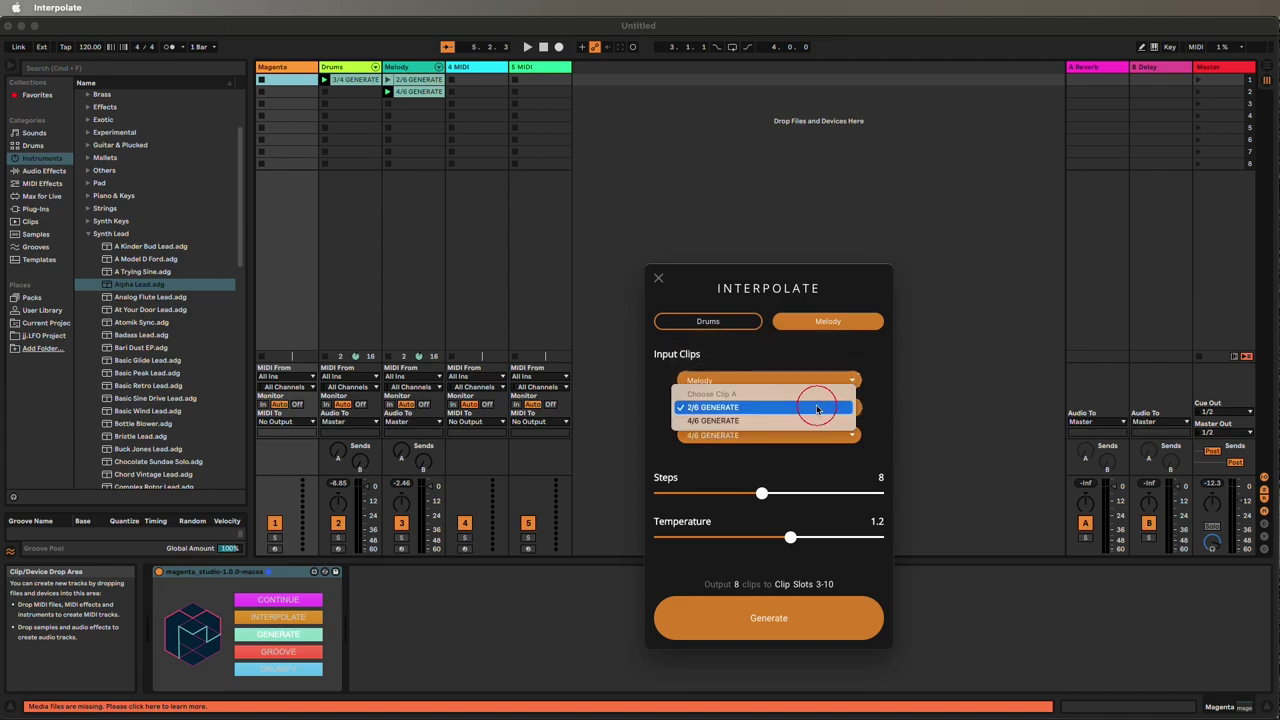
click(794, 406)
click(440, 160)
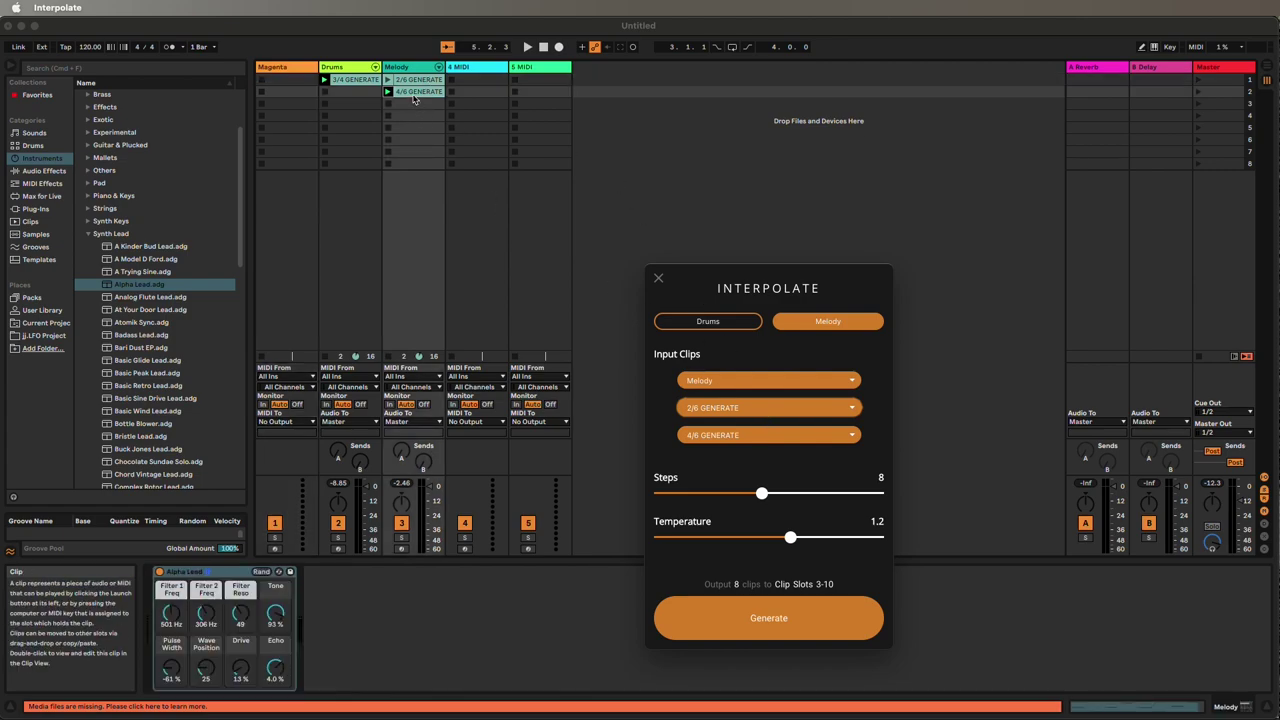
click(755, 436)
click(755, 436)
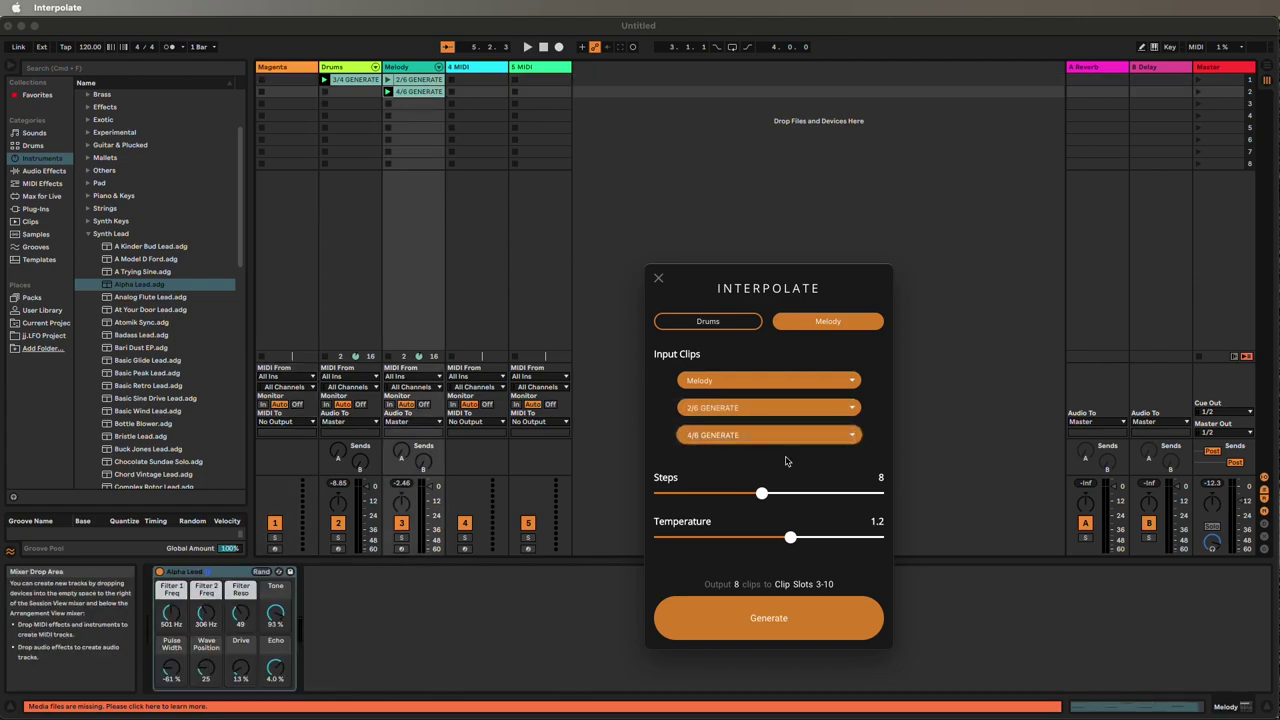
Step: Set interpolation Steps to 5 and generate the blended clips 1/5–5/5 into Melody slots 3–7
drag(762, 494, 720, 489)
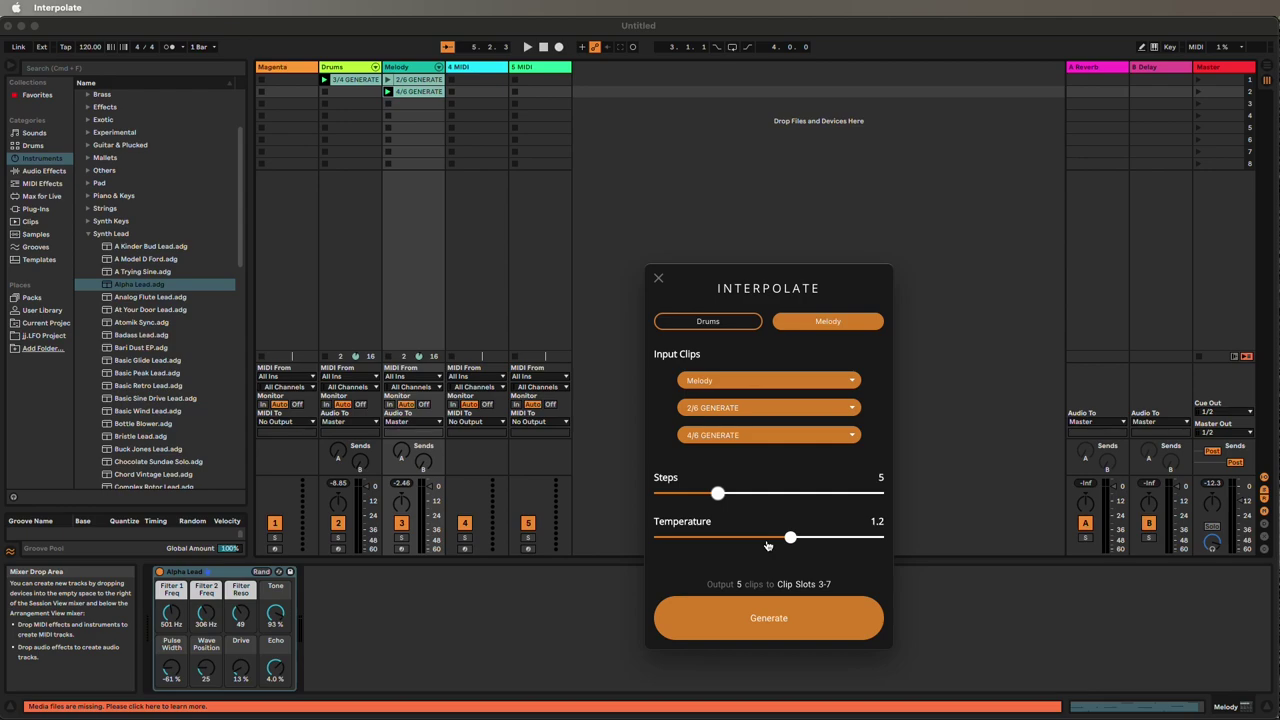
click(789, 613)
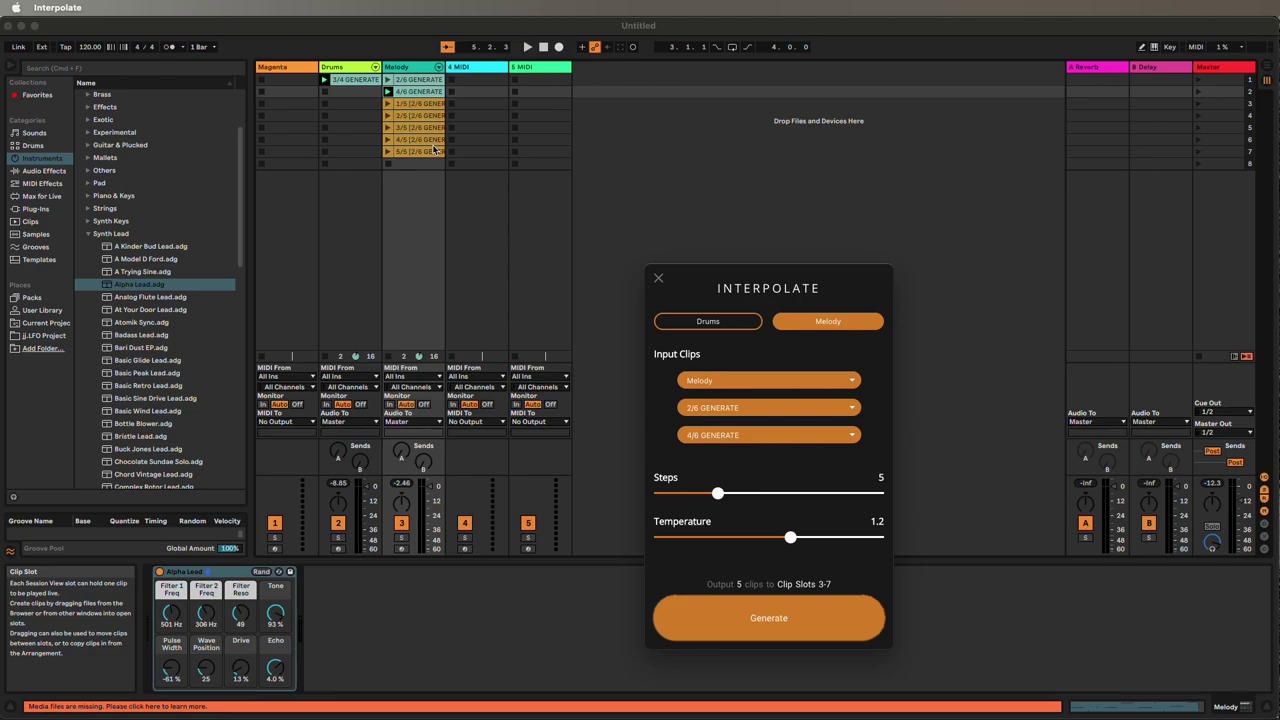
Step: Close the Interpolate window and play interpolated clips 1/5 and 2/5 on the Melody track
drag(712, 276, 882, 298)
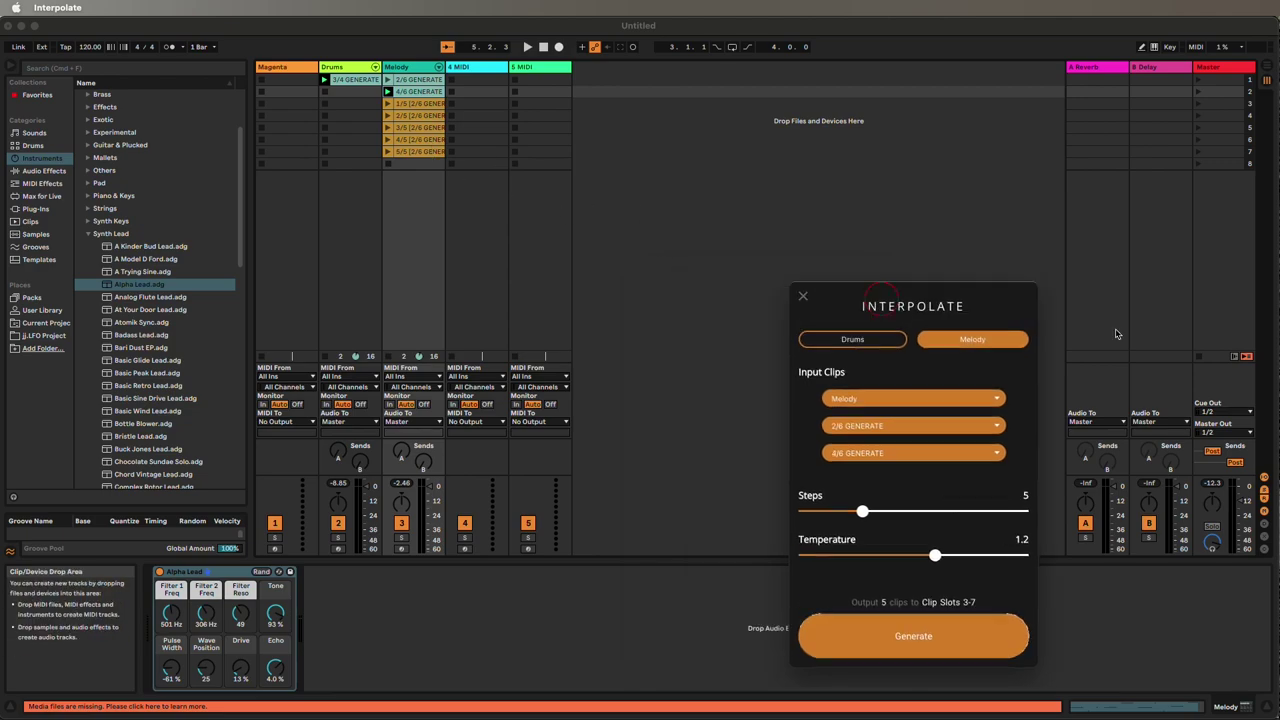
key(super+w)
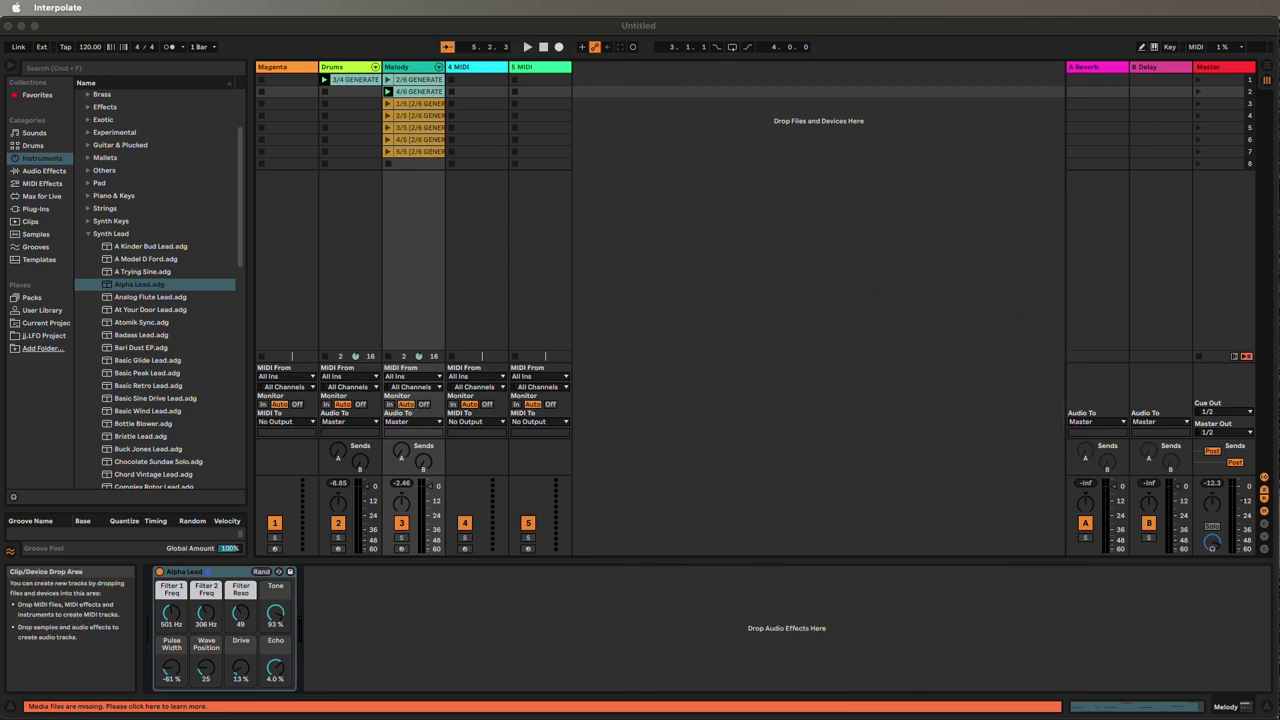
click(400, 105)
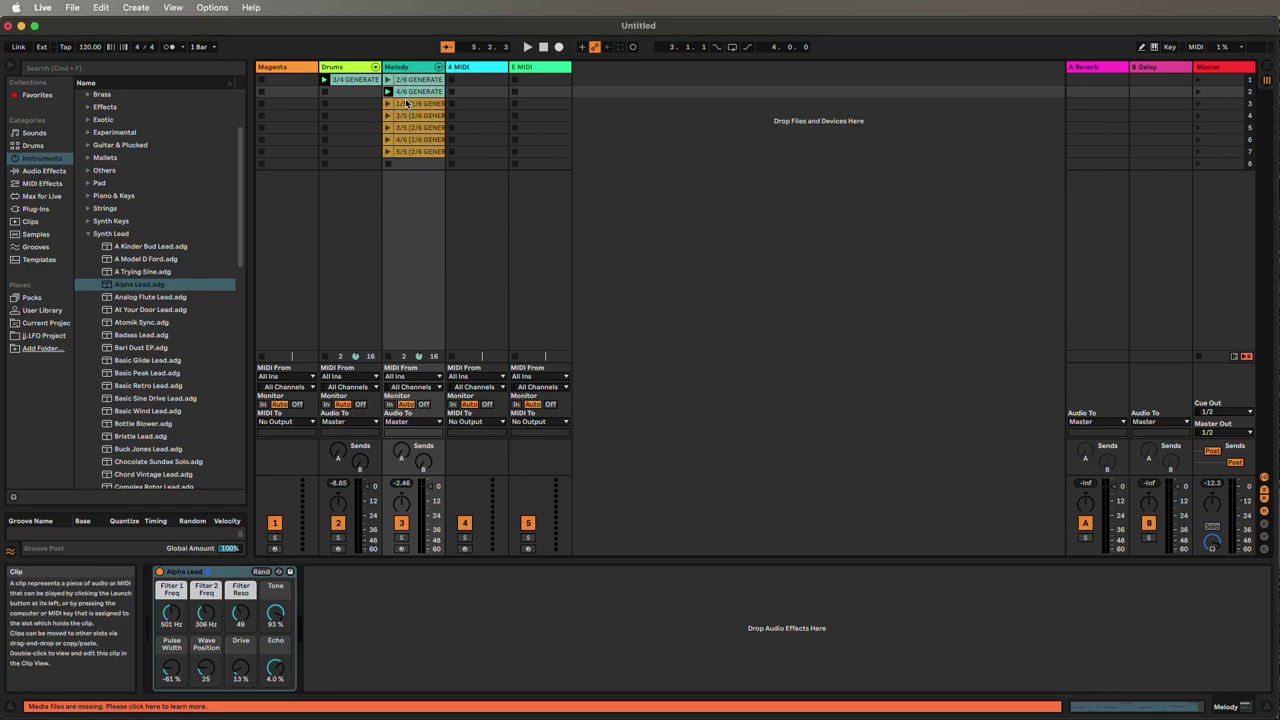
click(405, 92)
click(408, 152)
click(400, 128)
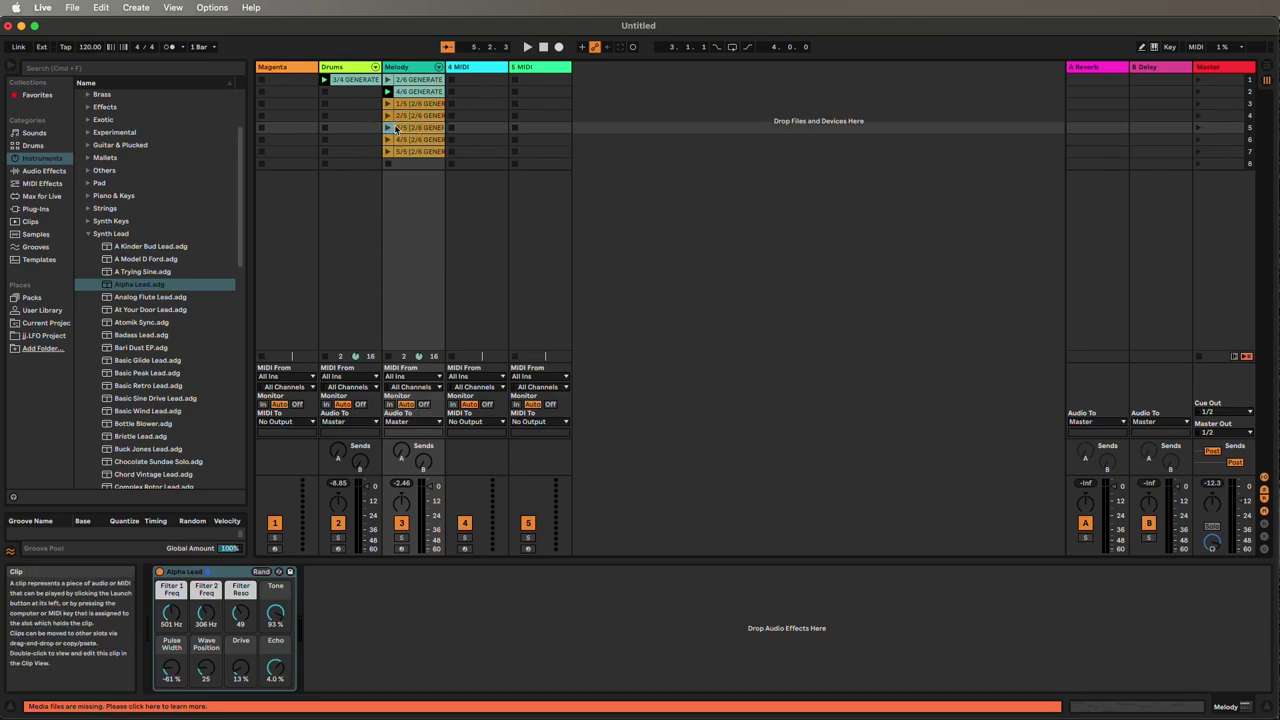
click(388, 104)
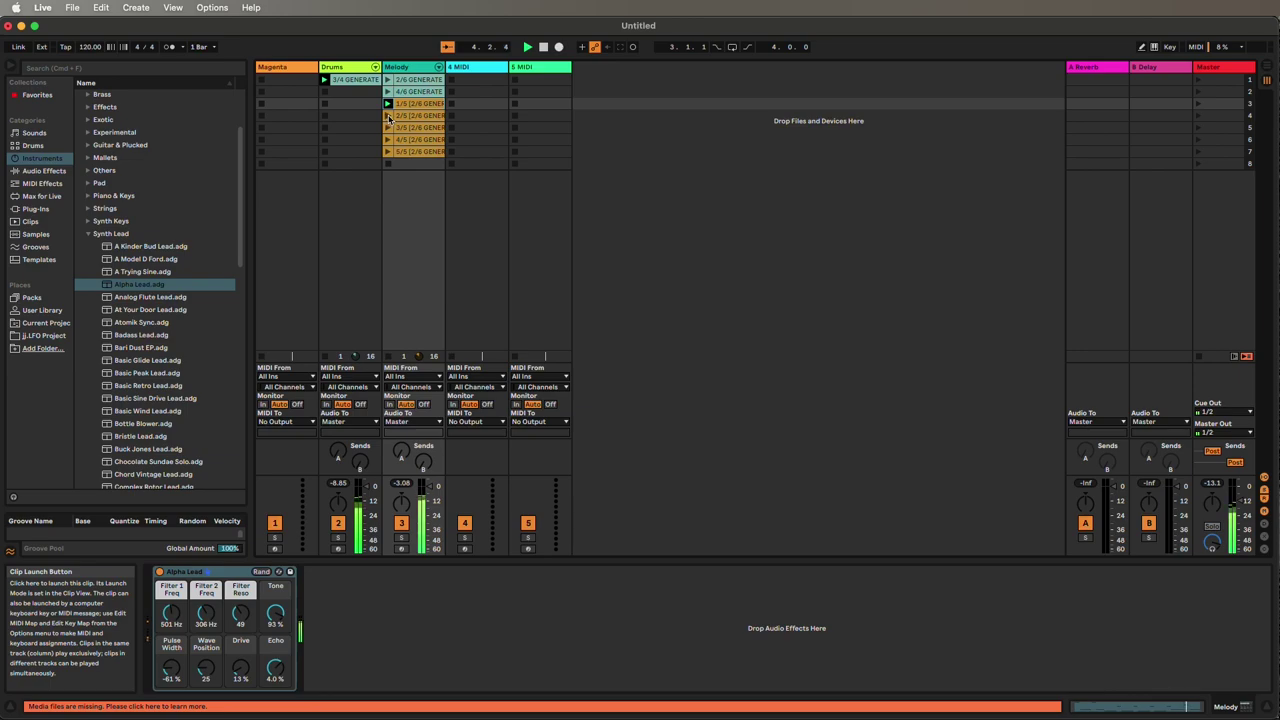
click(388, 116)
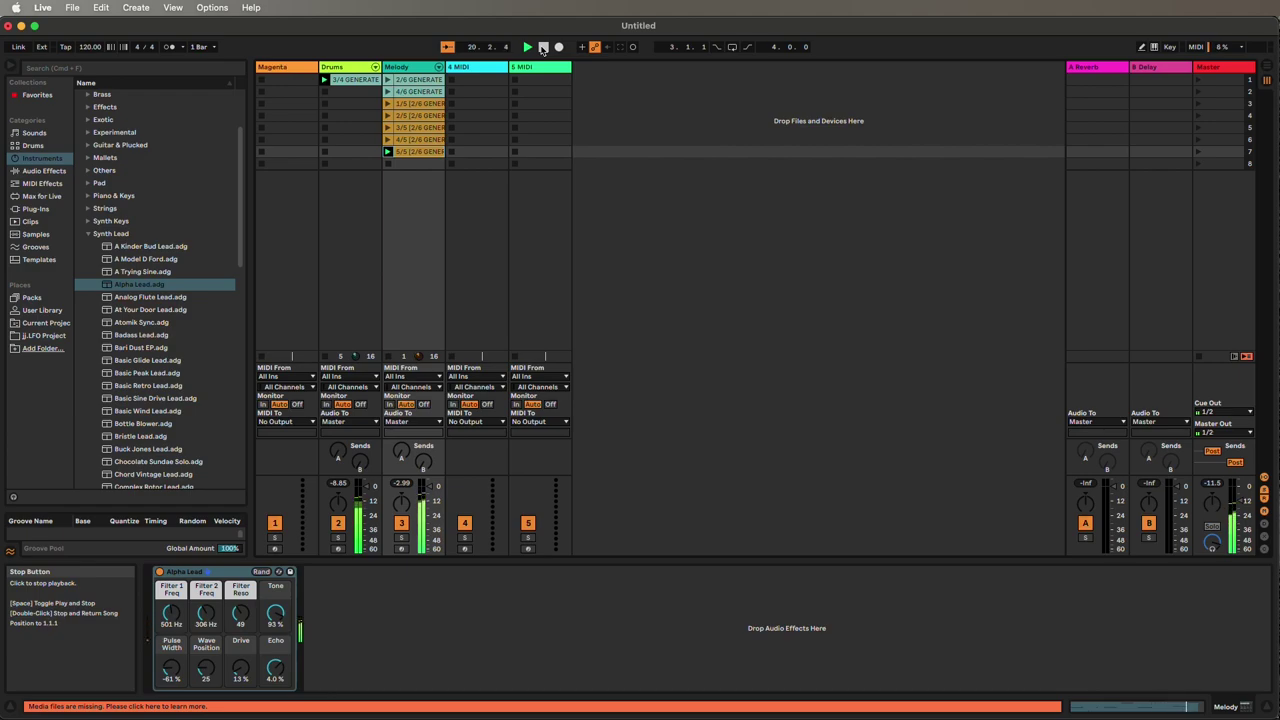
Step: Stop playback and order Melody slots 1–7 as 2/6 GENERATE, 1/5–5/5, then 4/6 GENERATE
click(542, 47)
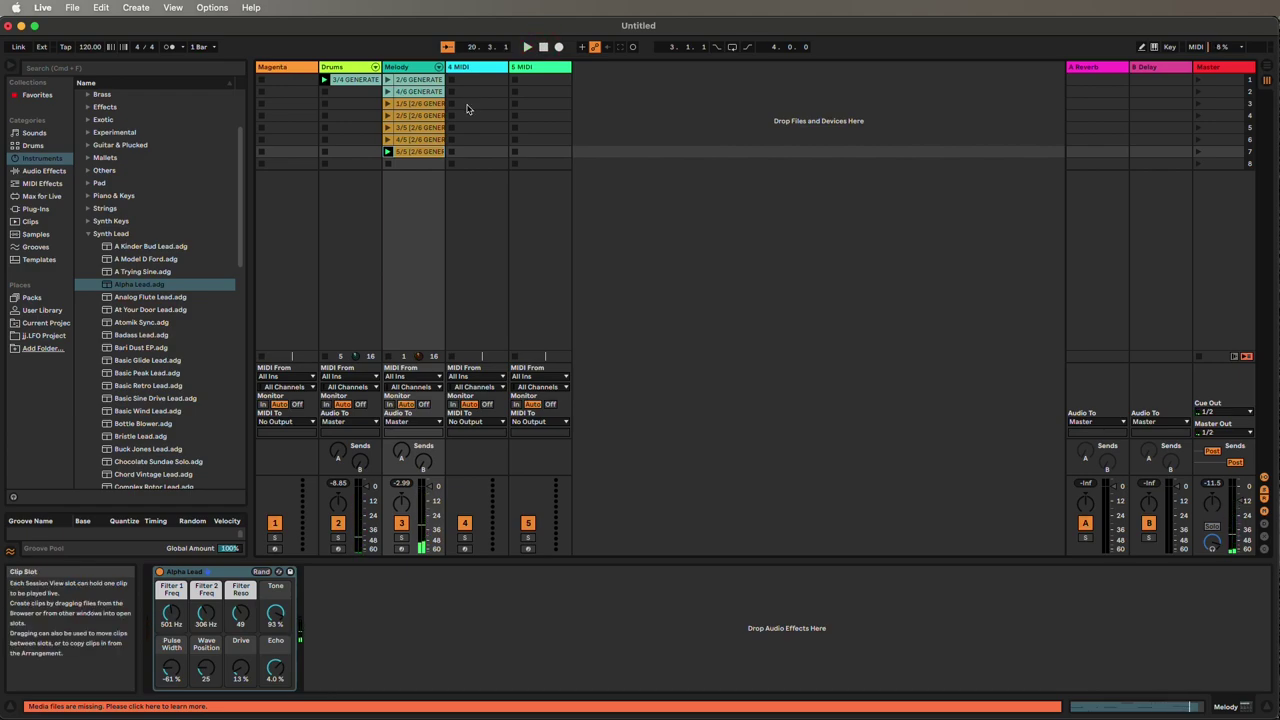
drag(418, 91, 418, 163)
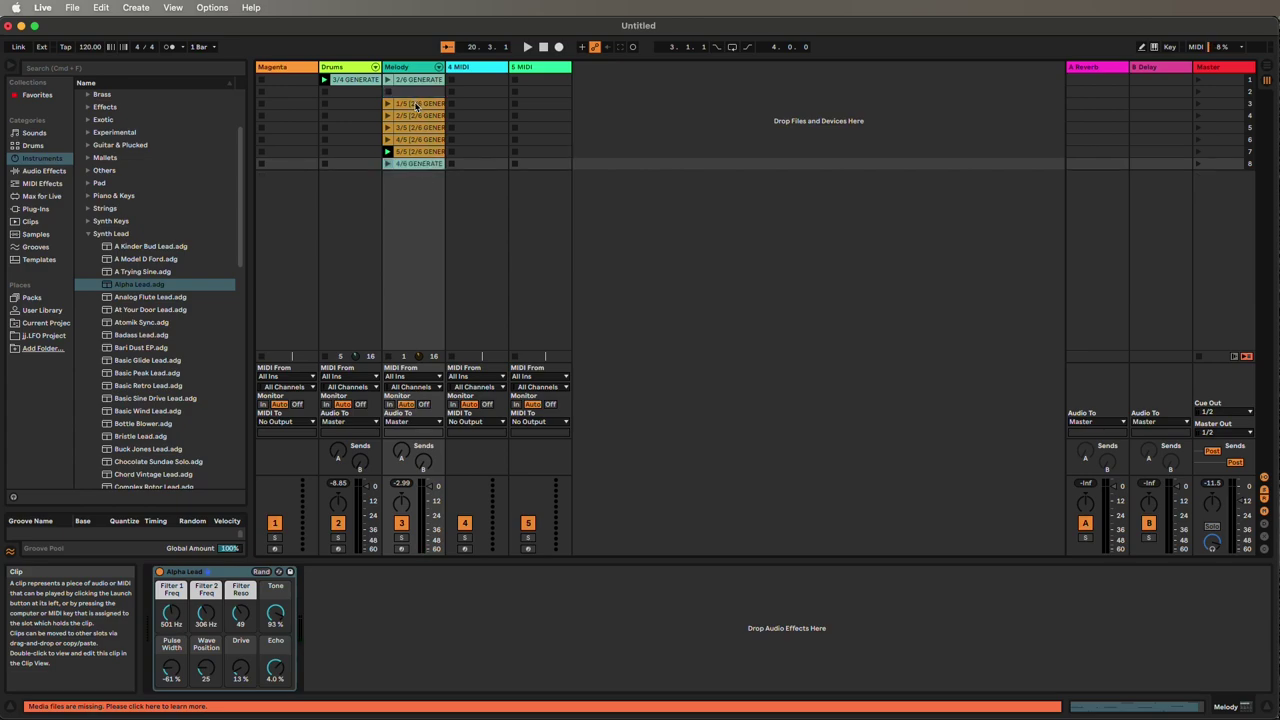
drag(417, 82, 421, 97)
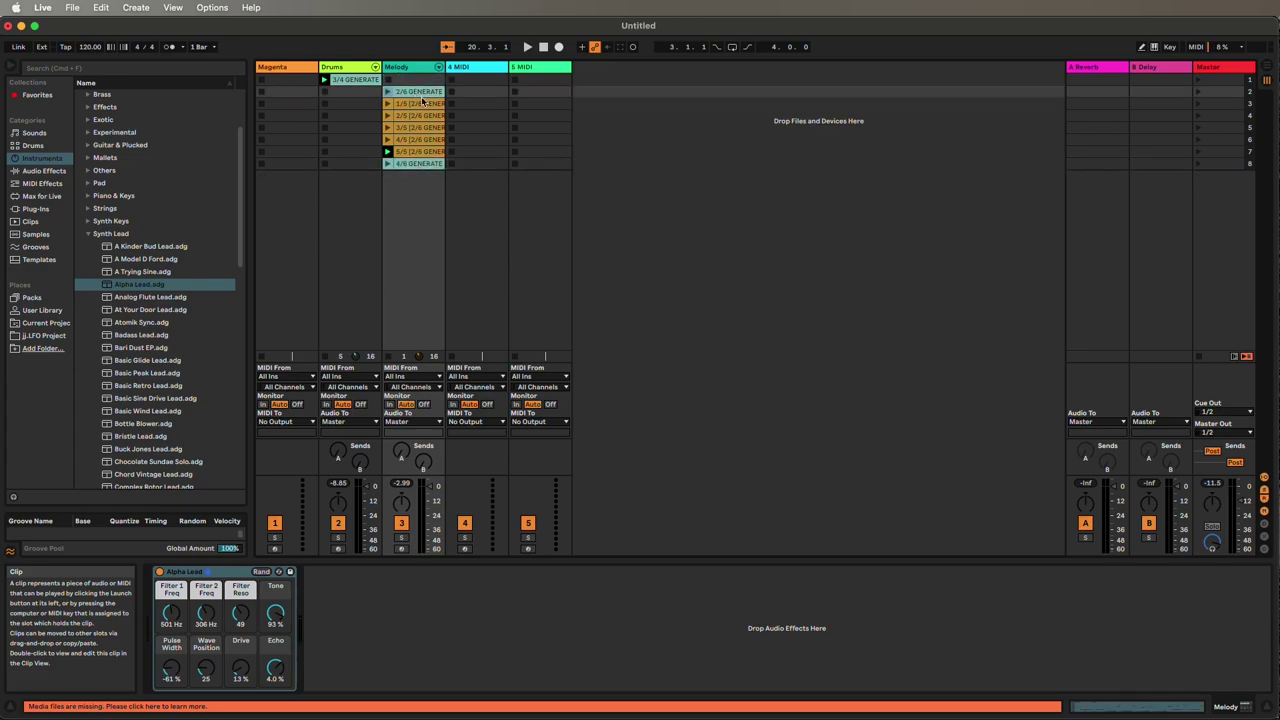
drag(427, 176, 426, 89)
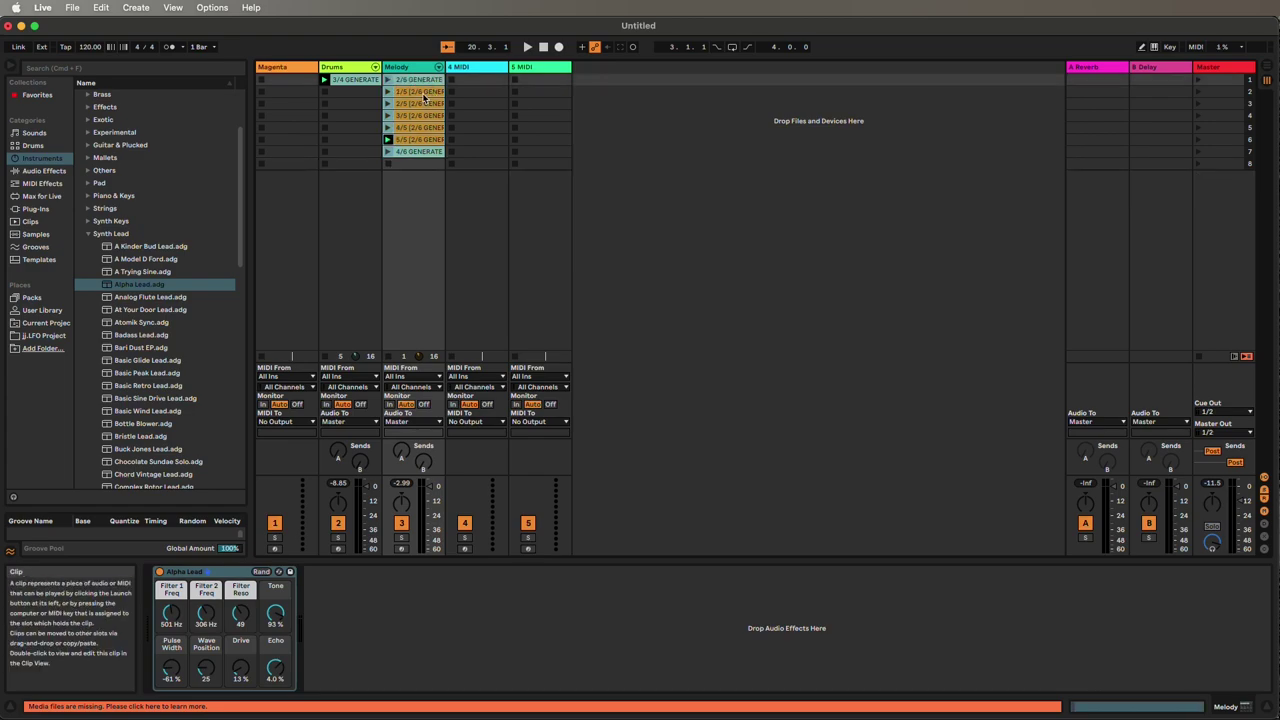
click(420, 151)
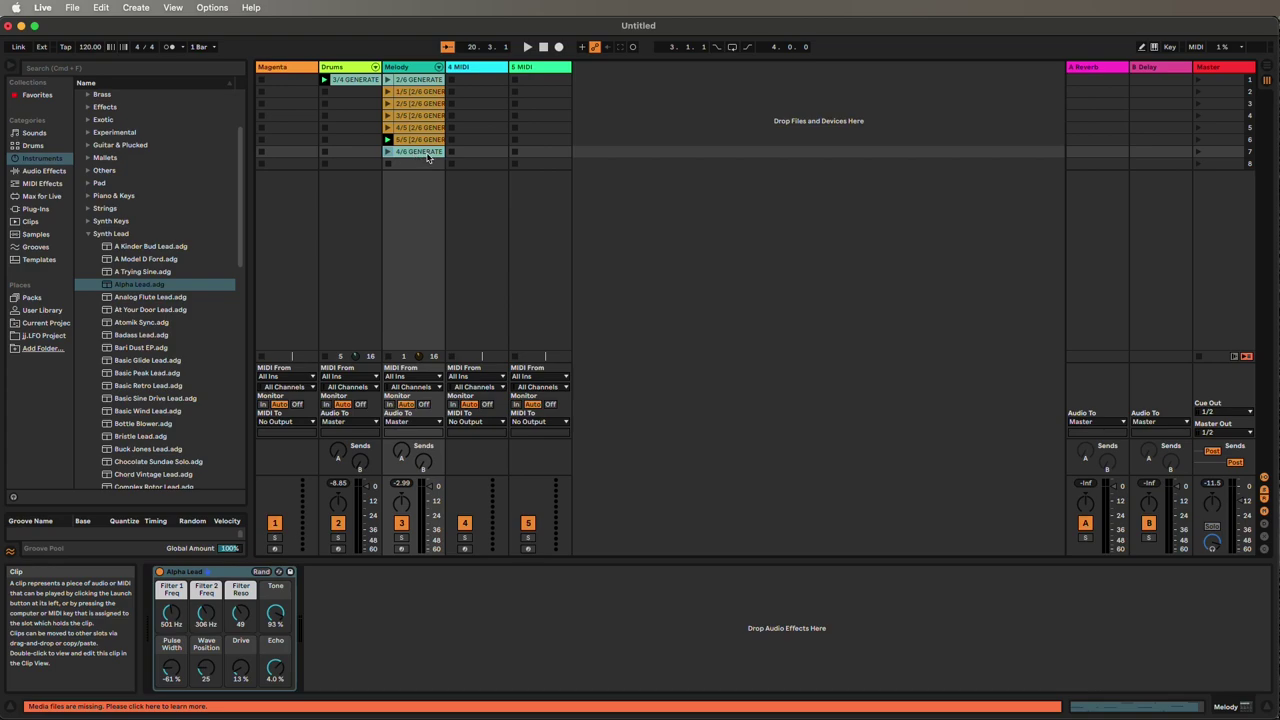
click(408, 68)
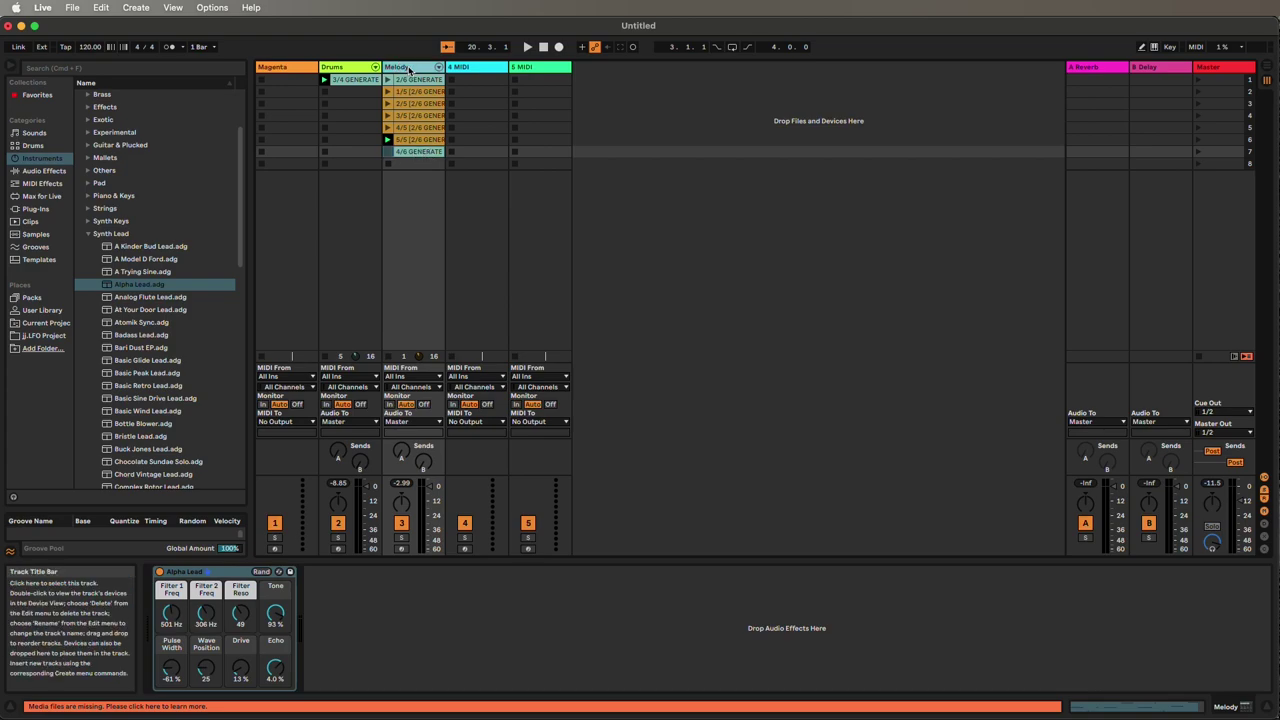
Step: Rename the Melody track holding the interpolated clips to 'Bass'
right_click(408, 68)
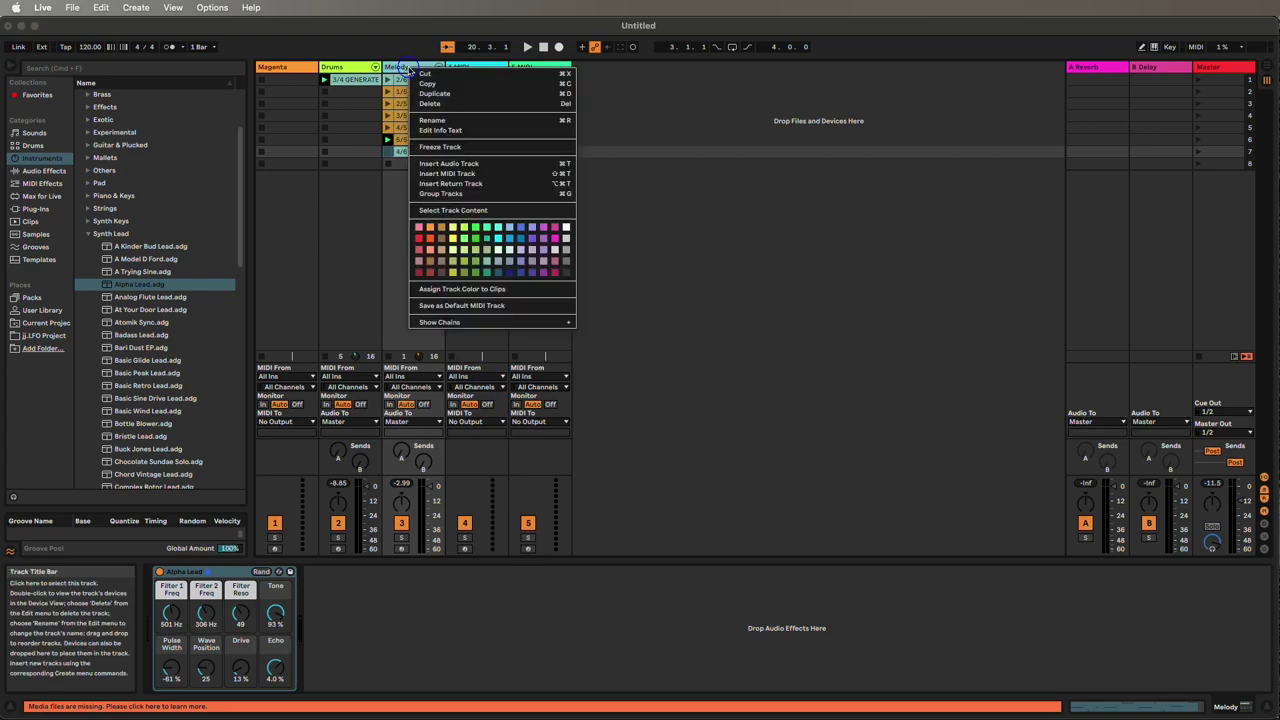
click(487, 121)
text(Ba)
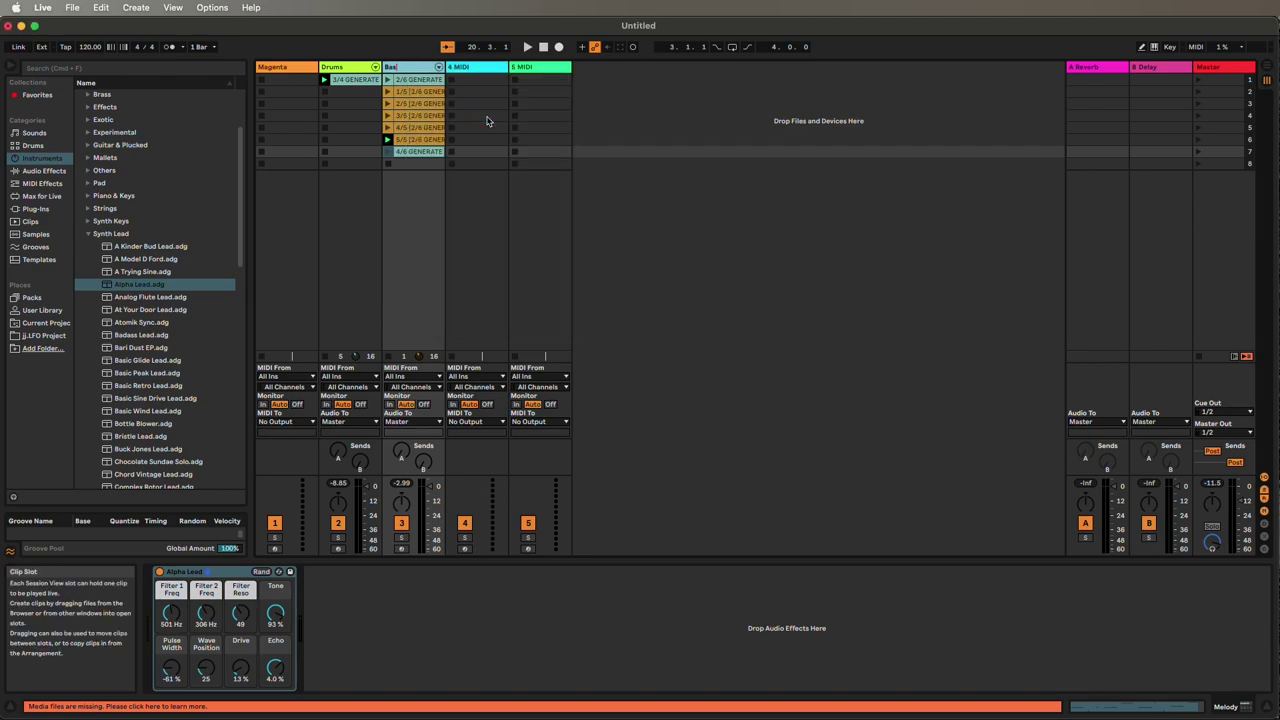
text(ss)
key(Return)
Step: Rename the empty 4 MIDI track to 'Melody'
click(487, 115)
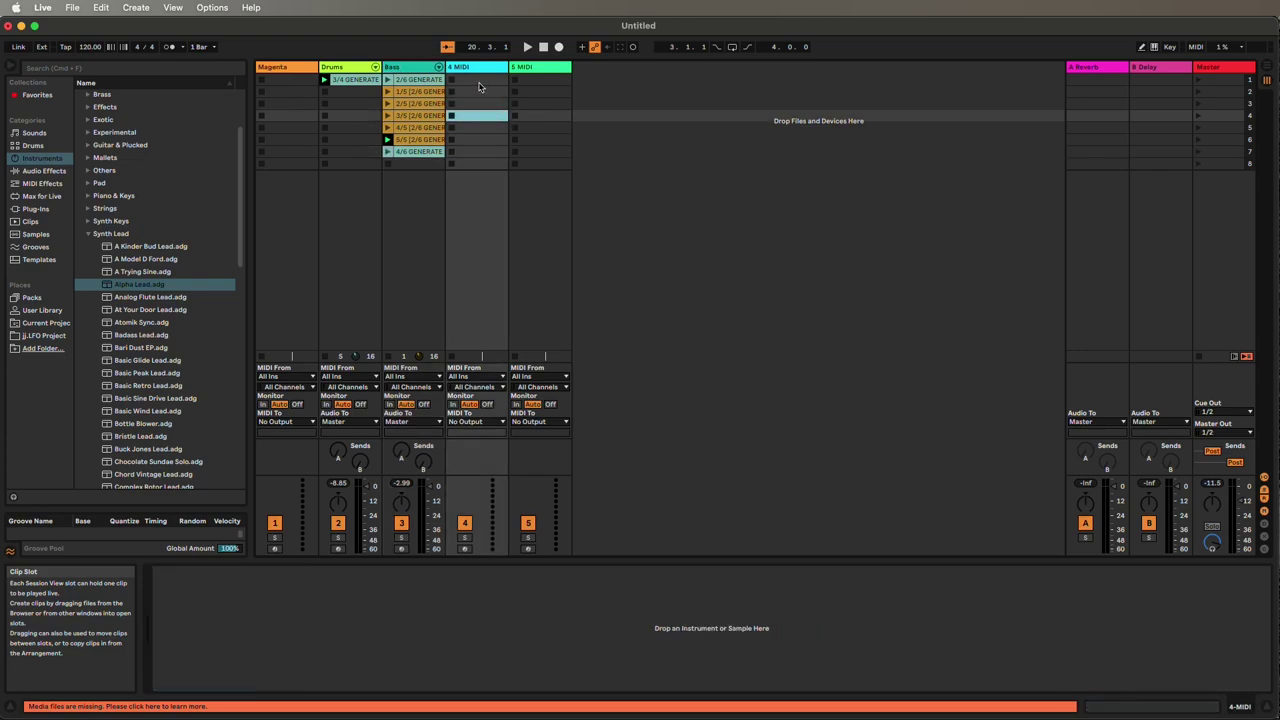
right_click(476, 66)
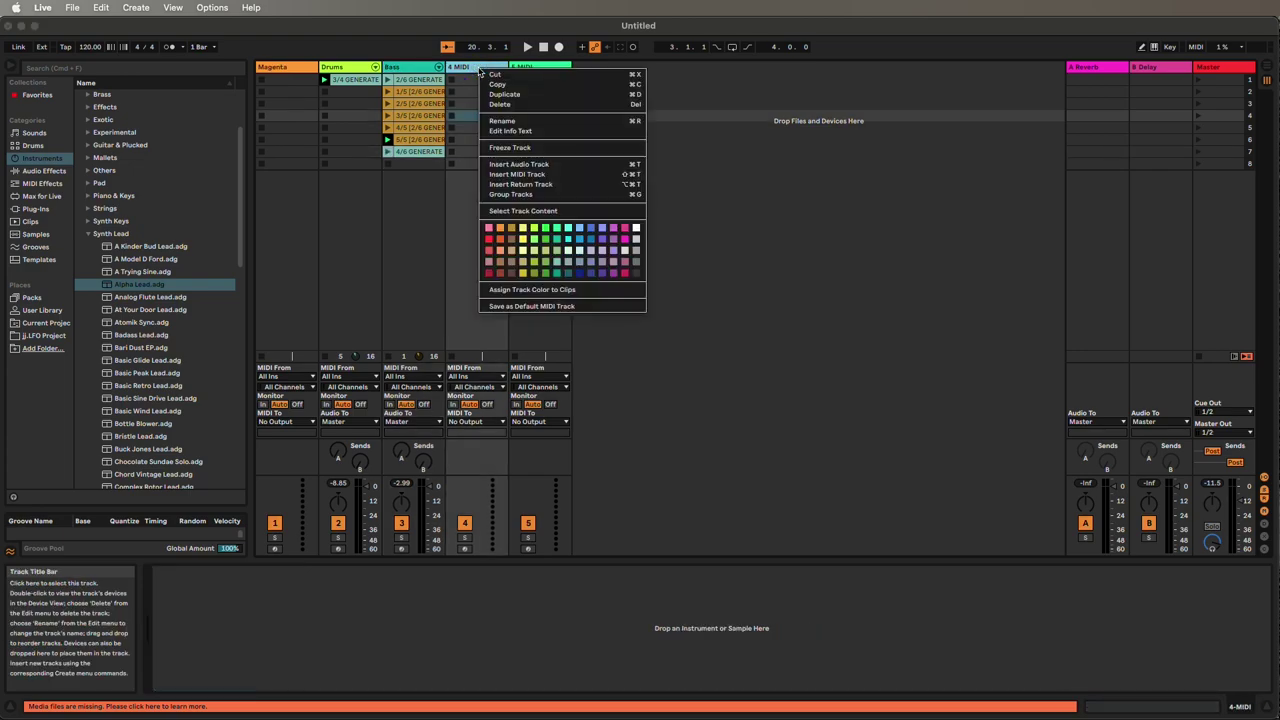
click(506, 121)
text(Melody)
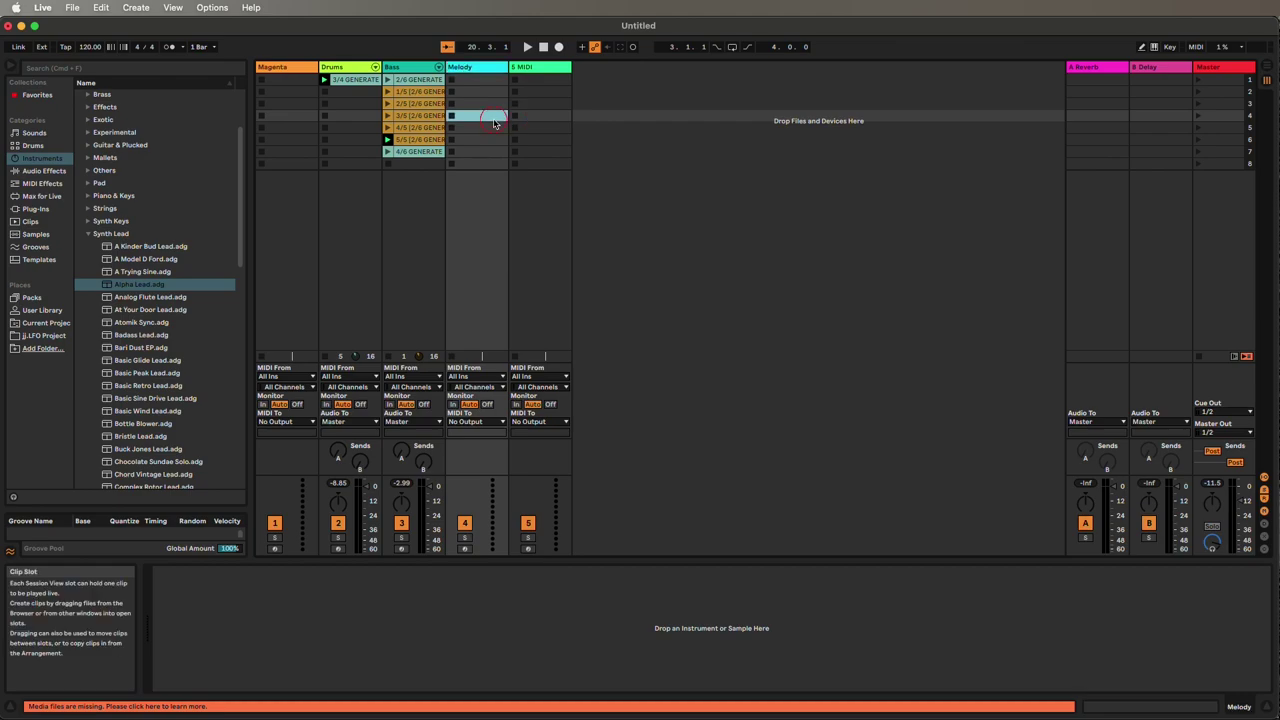
key(Return)
Step: Browse the Bass instrument category in the browser and select the new Melody track
click(414, 191)
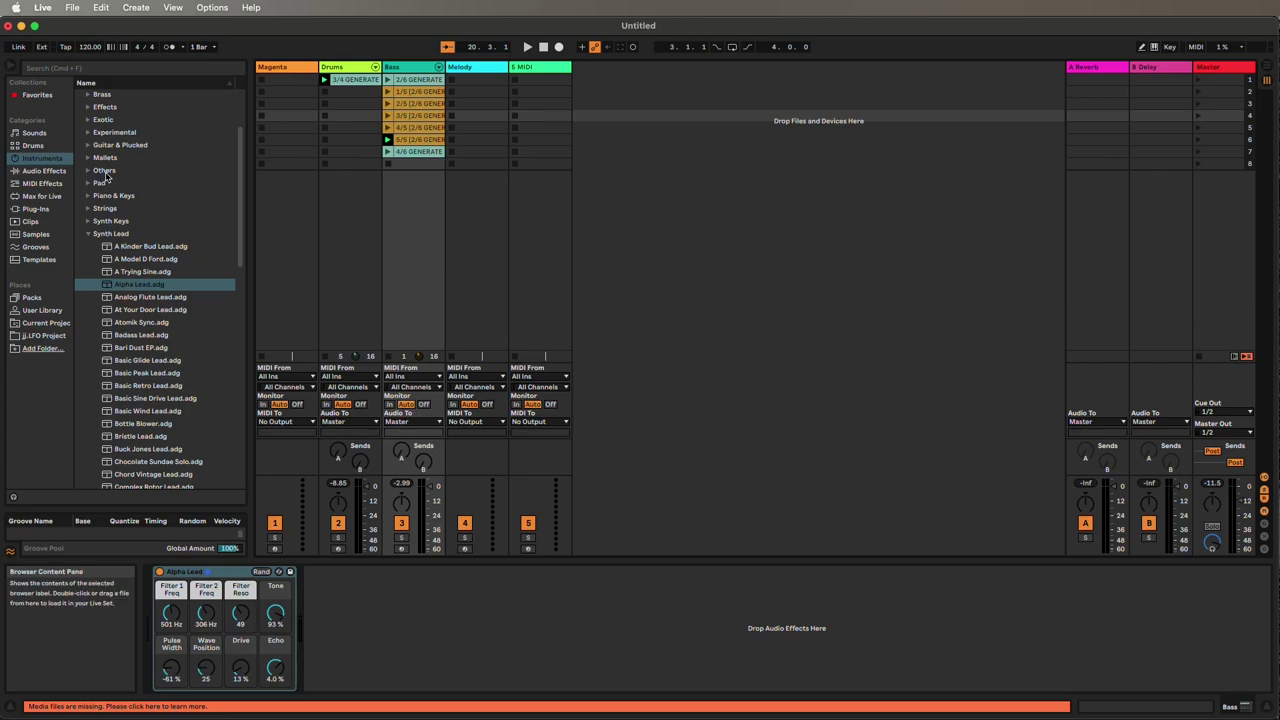
scroll(122, 160, up, 3)
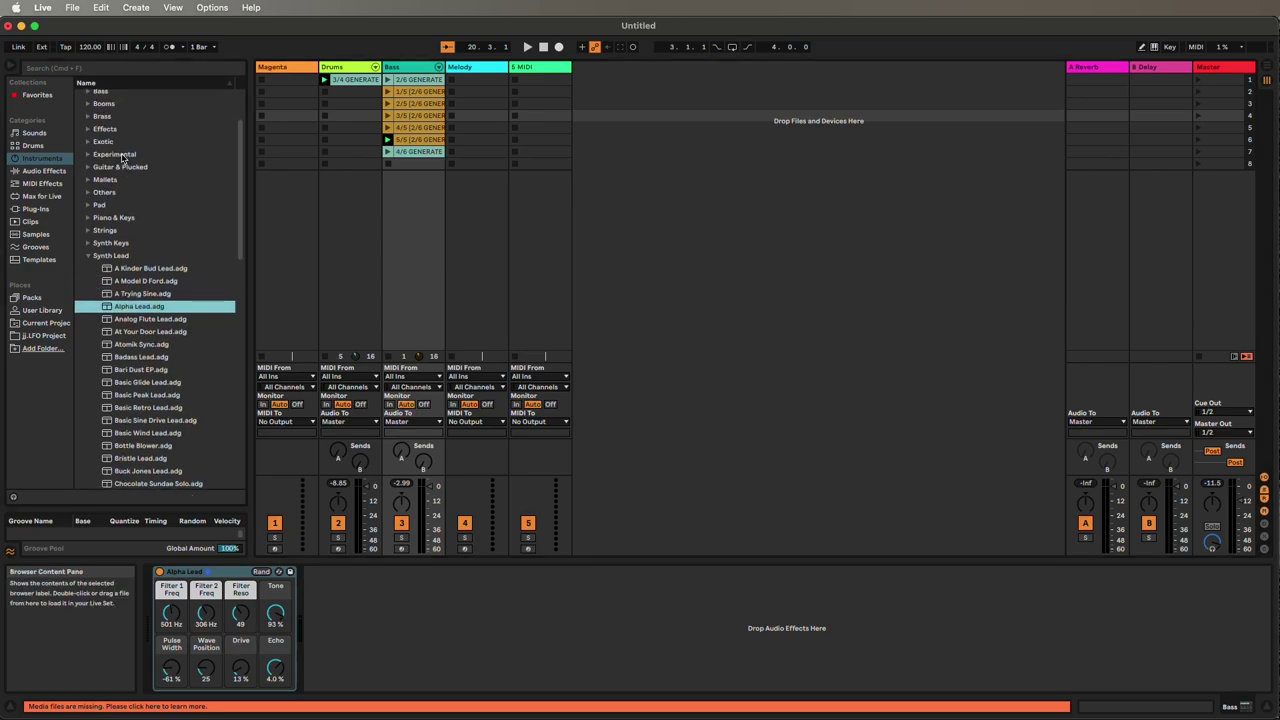
click(106, 108)
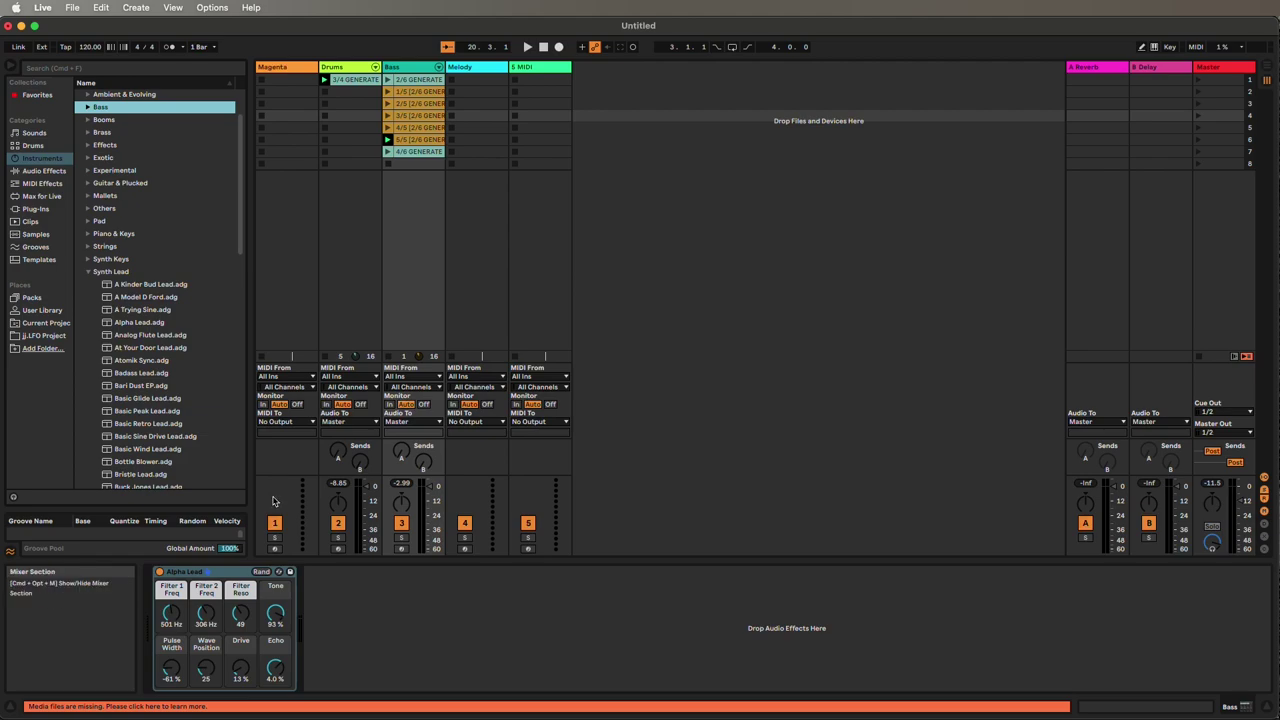
click(478, 239)
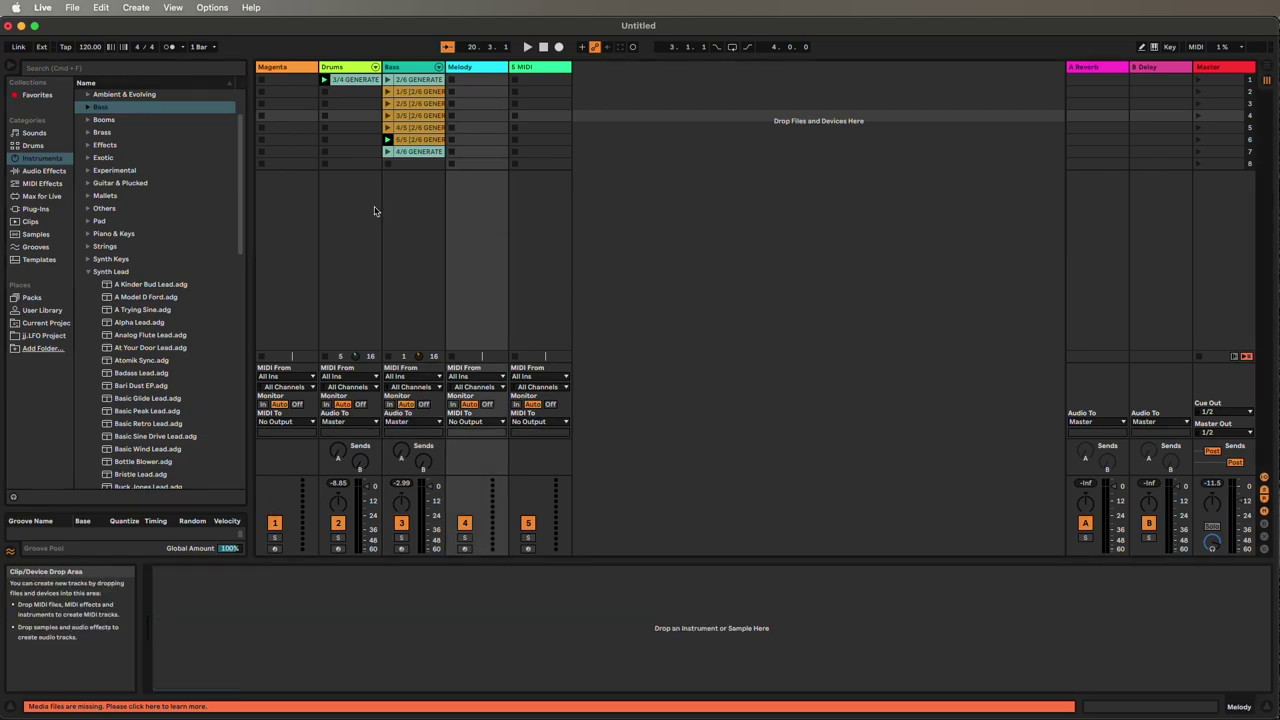
Step: Generate six Magenta melody clips at temperature 0.5 into the Melody track starting at slot 1
click(299, 218)
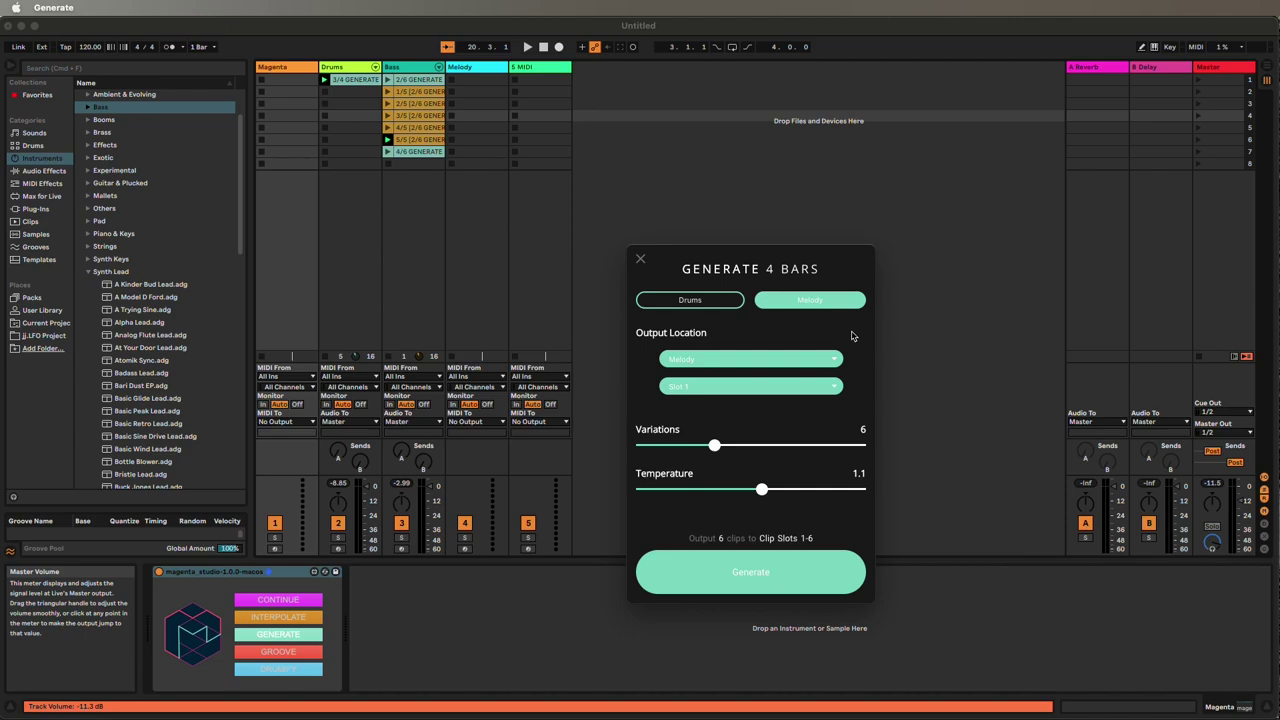
click(777, 360)
click(783, 378)
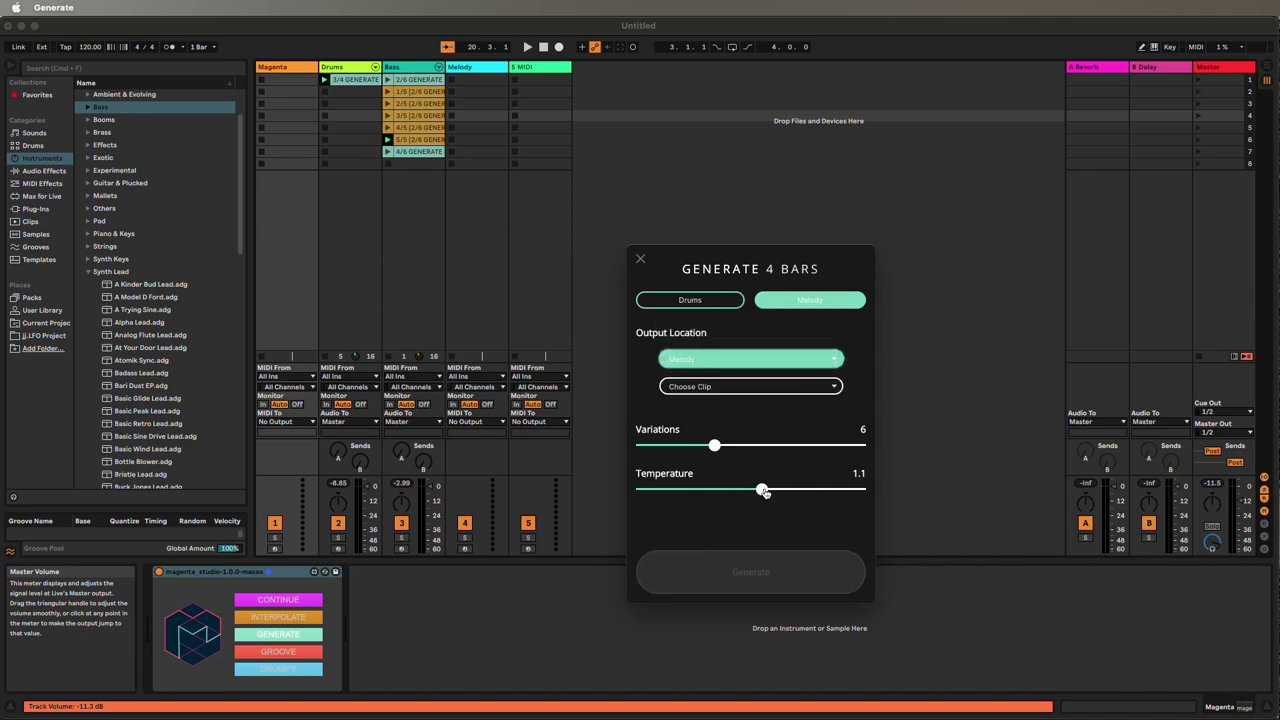
drag(763, 490, 697, 489)
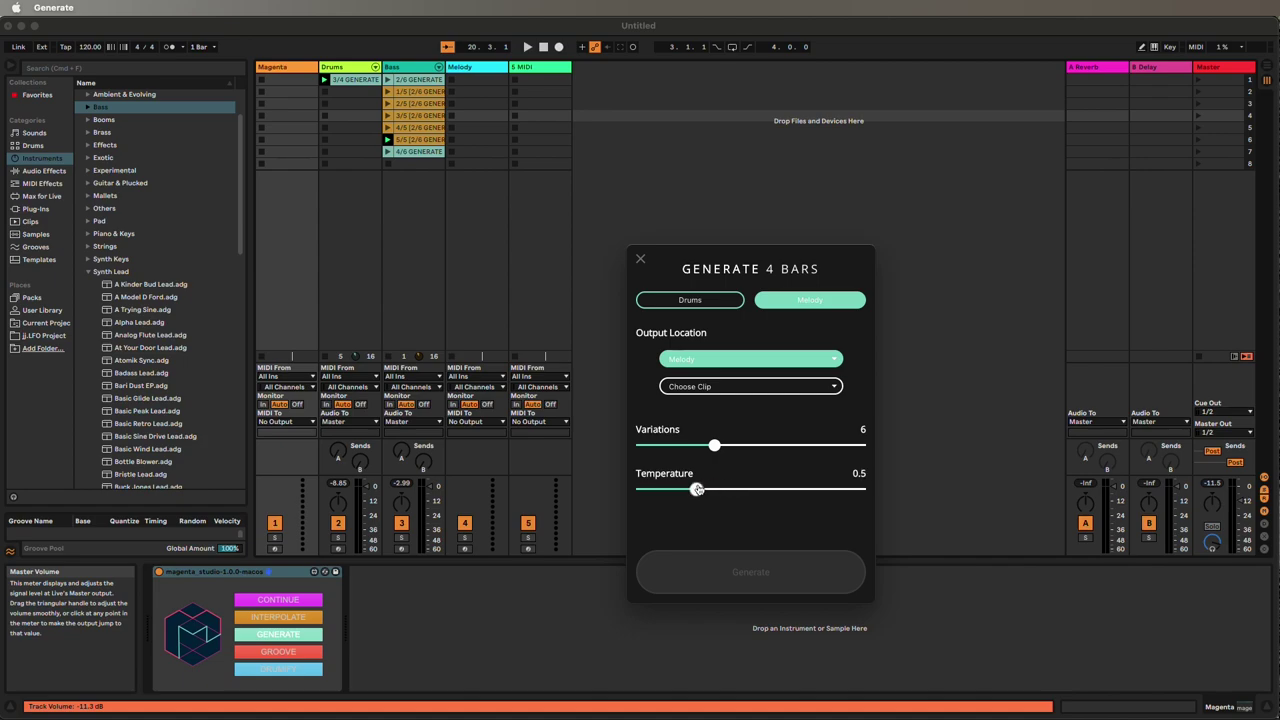
click(716, 388)
click(750, 401)
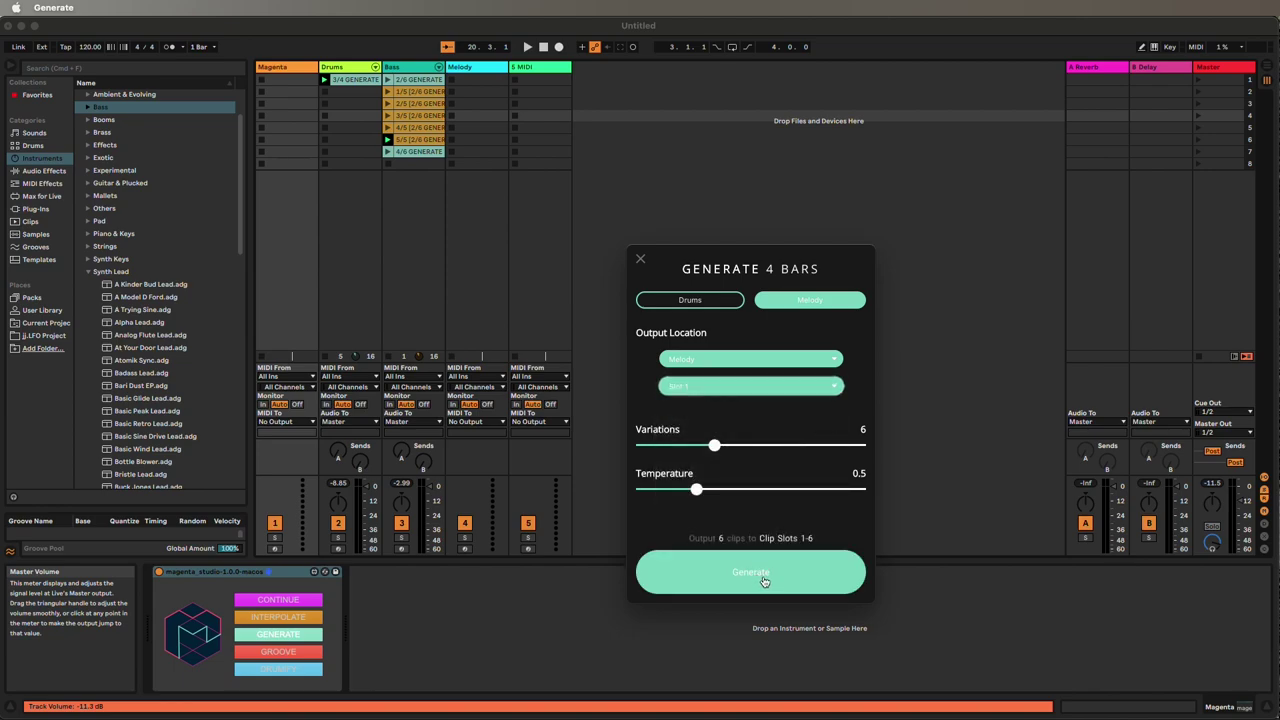
click(763, 580)
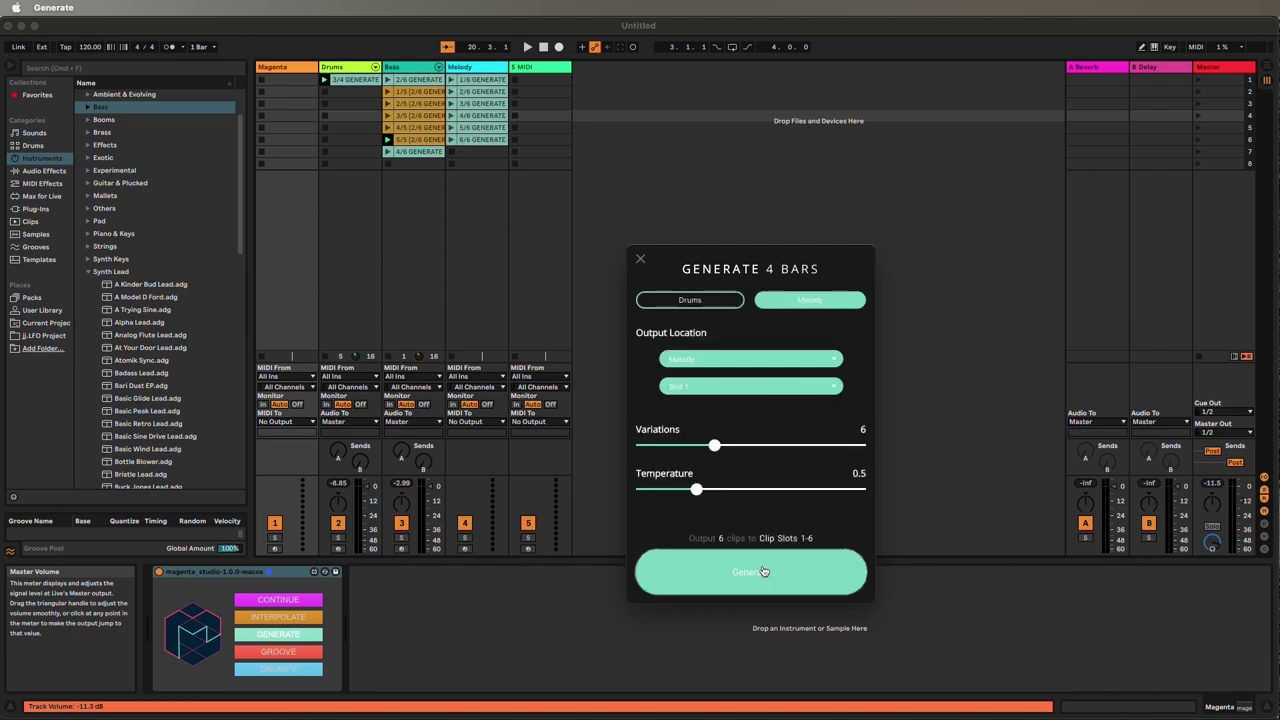
Step: Load the Abyss Keys preset from Synth Keys onto the Melody track and launch its first clip
click(465, 148)
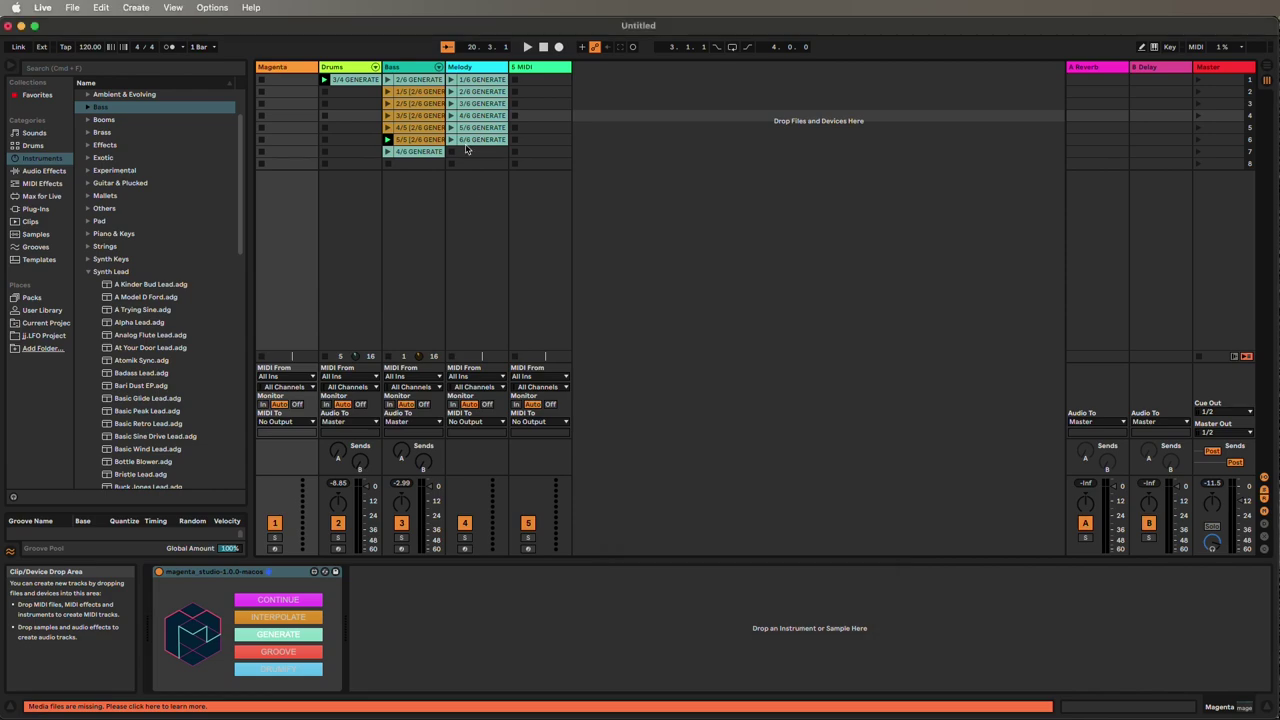
click(475, 252)
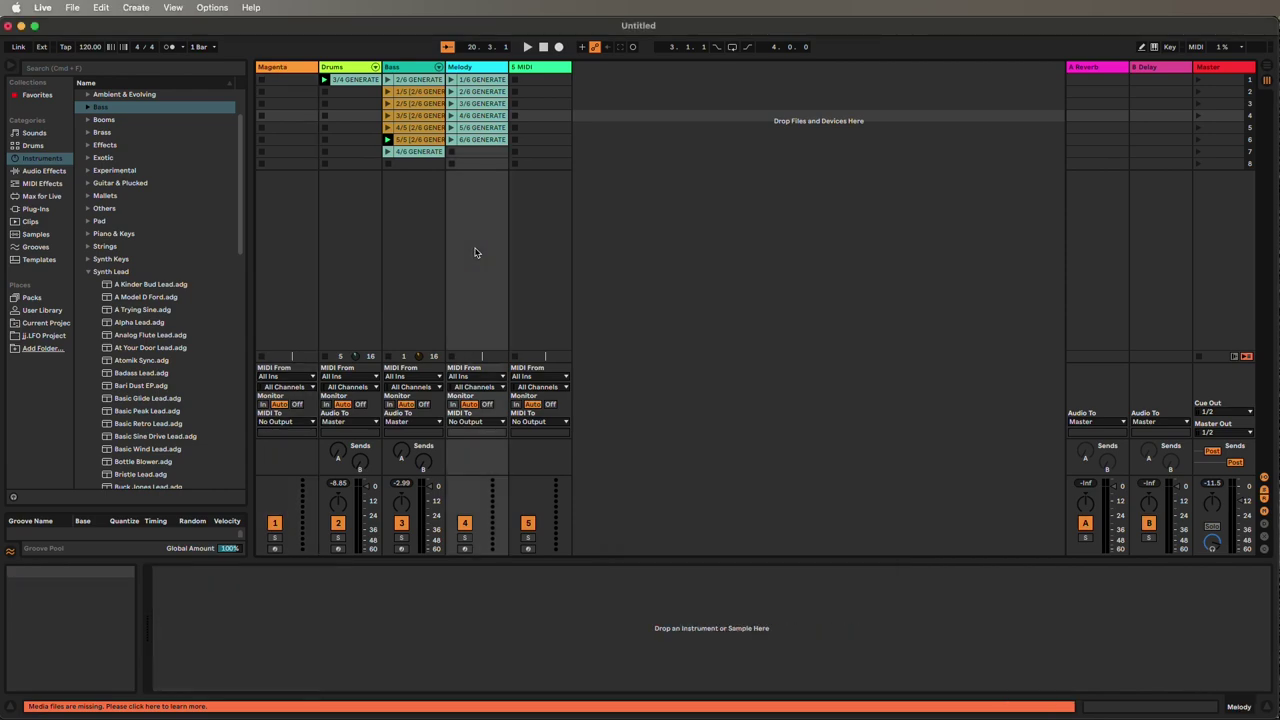
click(87, 260)
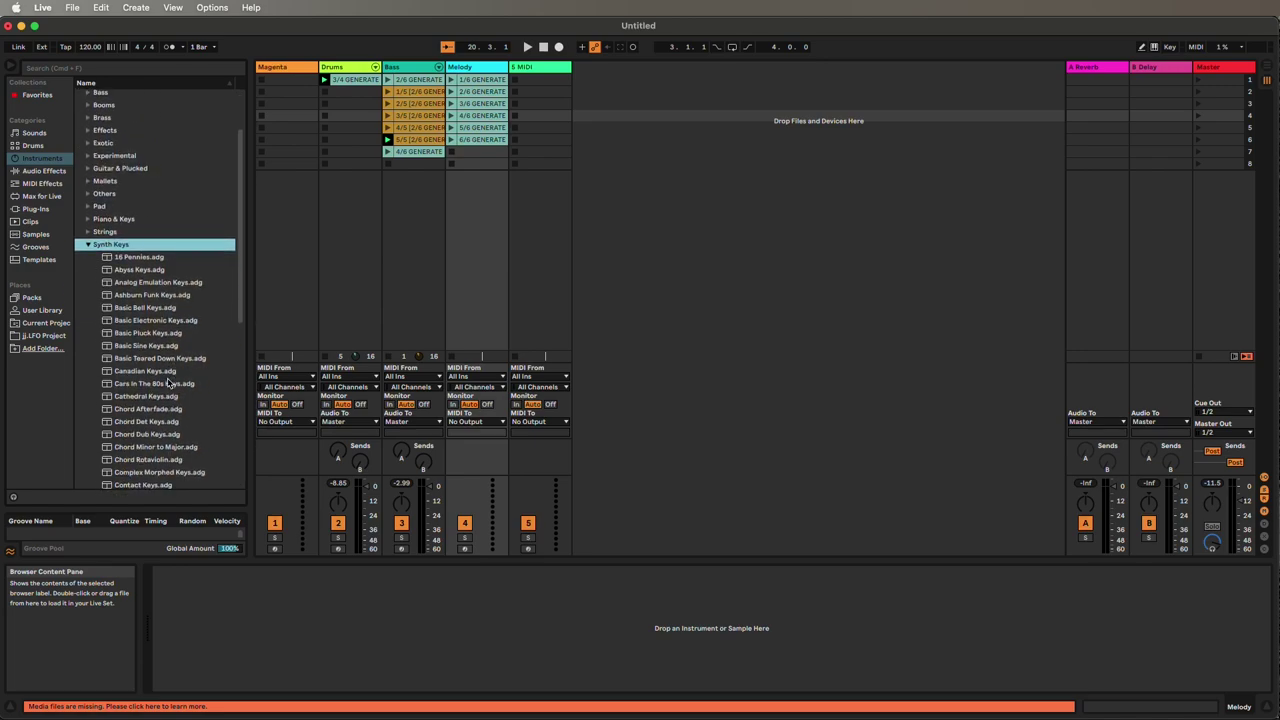
scroll(168, 383, down, 2)
click(107, 256)
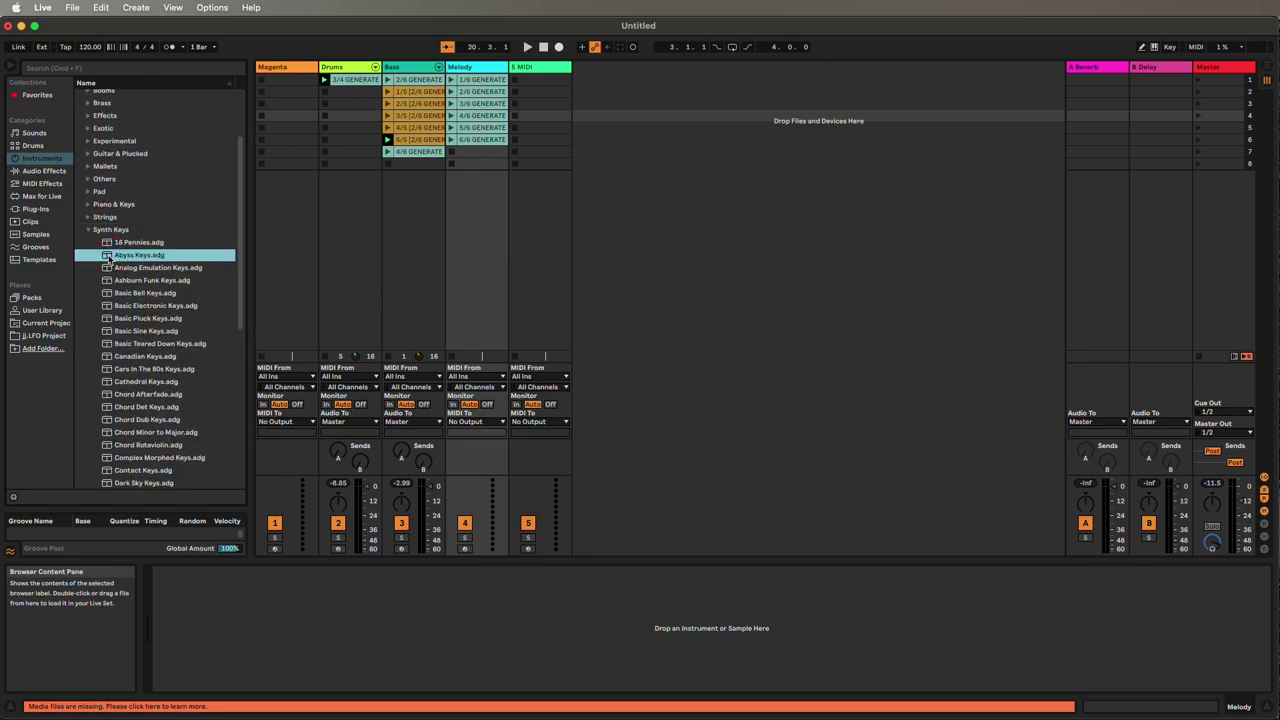
drag(108, 256, 474, 280)
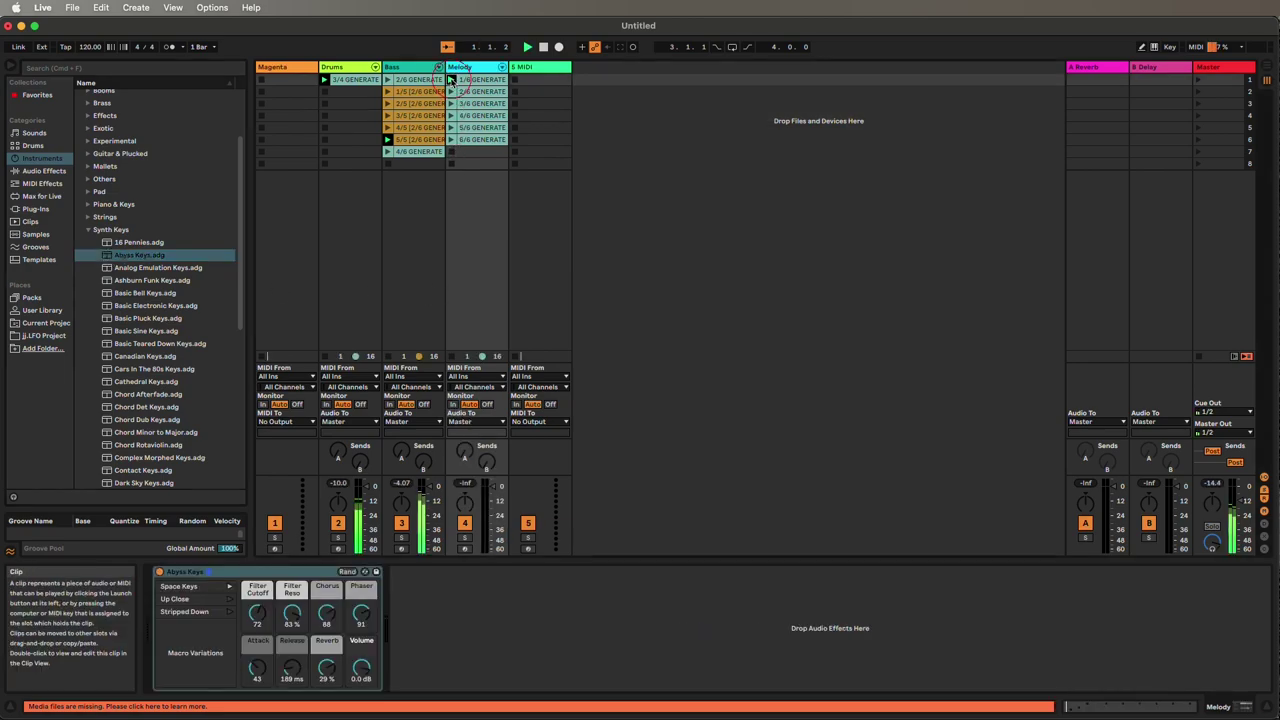
click(450, 80)
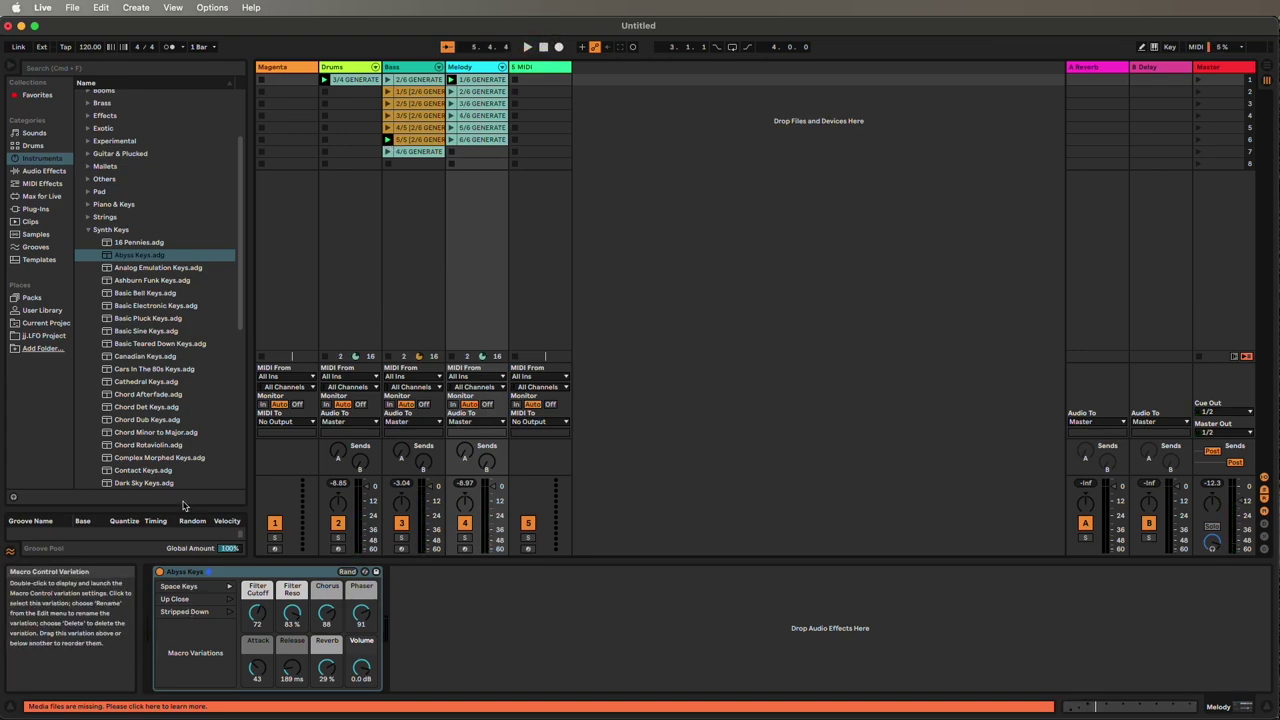
Step: Add the Major Scale MIDI effect before Abyss Keys on Melody and restart playback
click(36, 184)
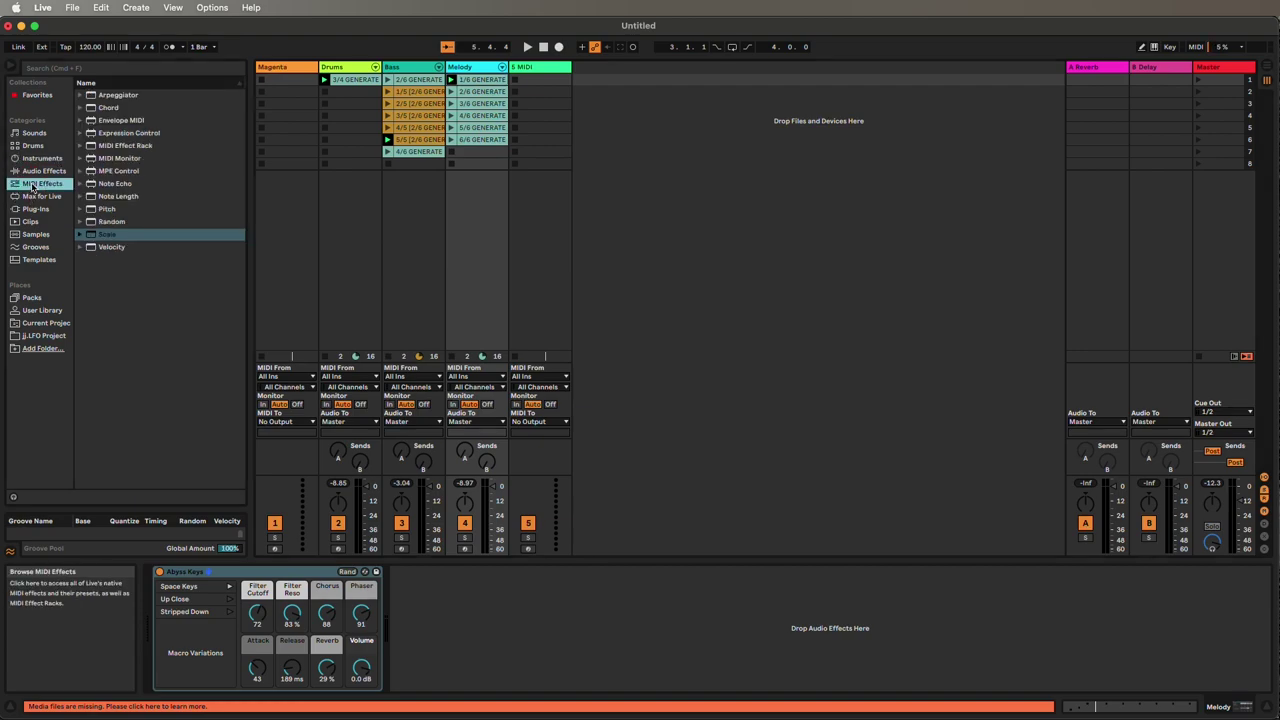
click(79, 235)
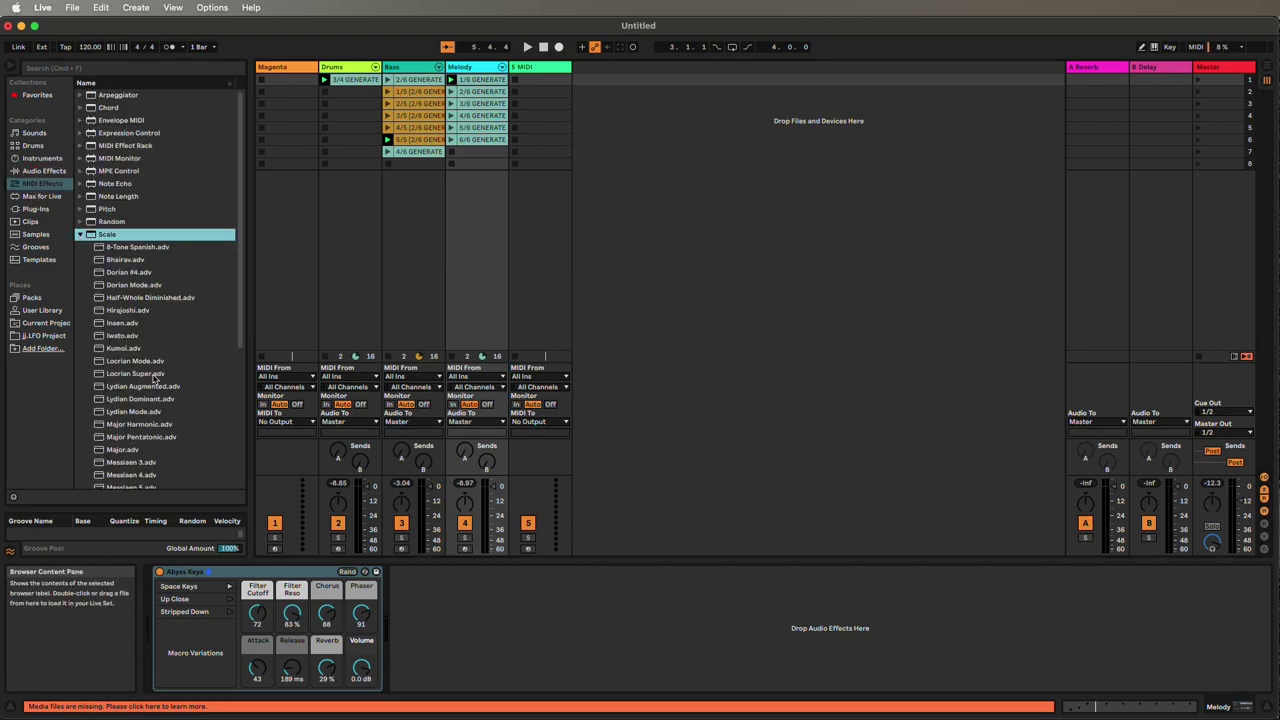
scroll(153, 377, down, 2)
drag(114, 411, 166, 604)
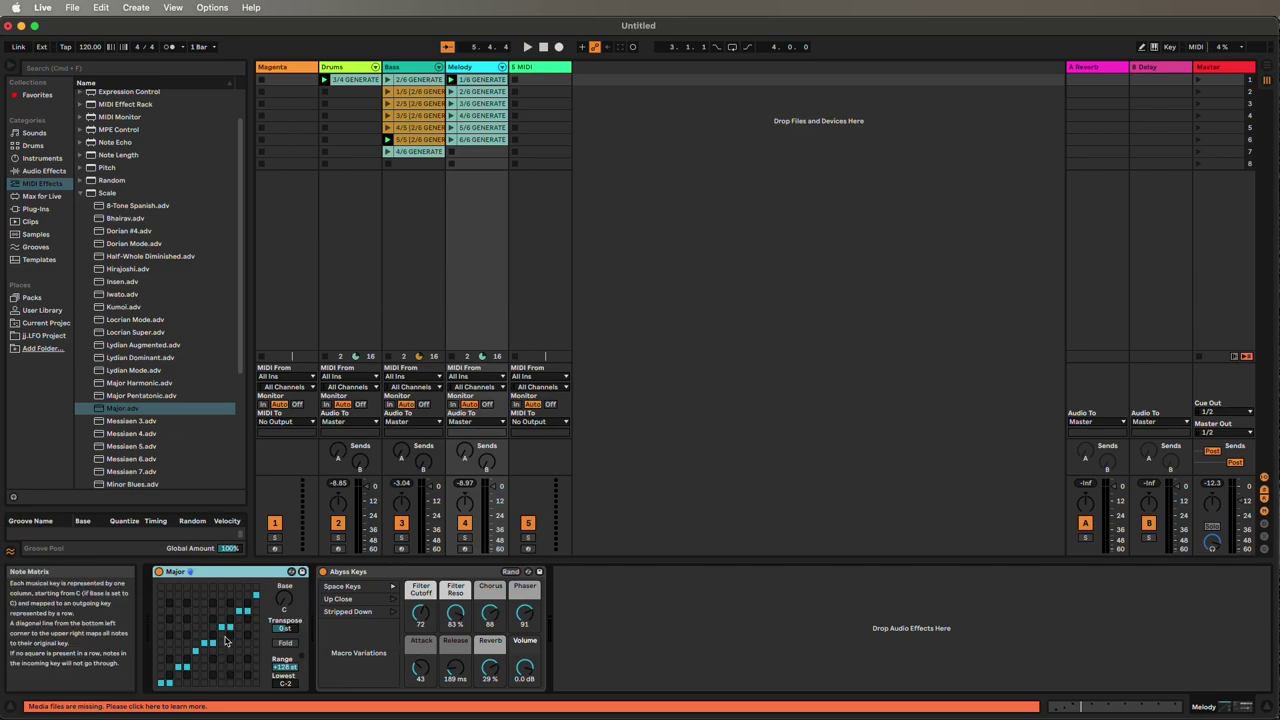
click(528, 47)
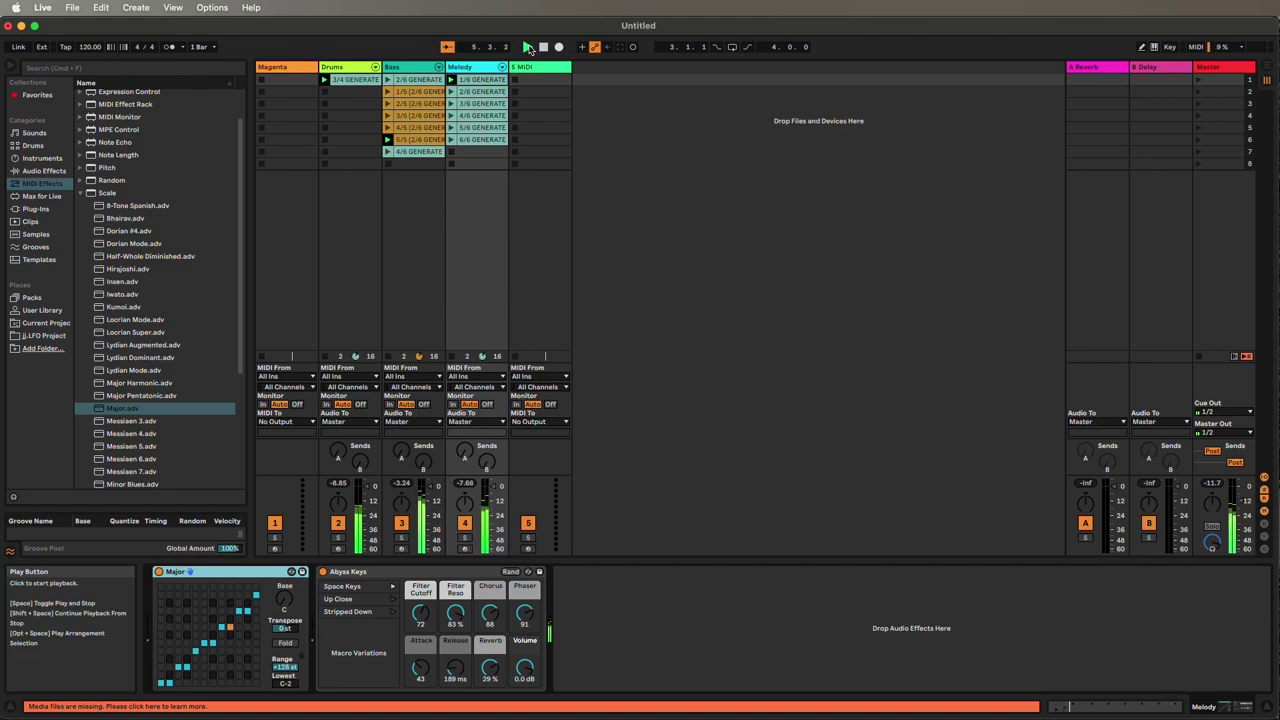
Step: Randomize the Abyss Keys macros while auditioning Melody clips 2, 3 and 4, then stop playback
click(451, 91)
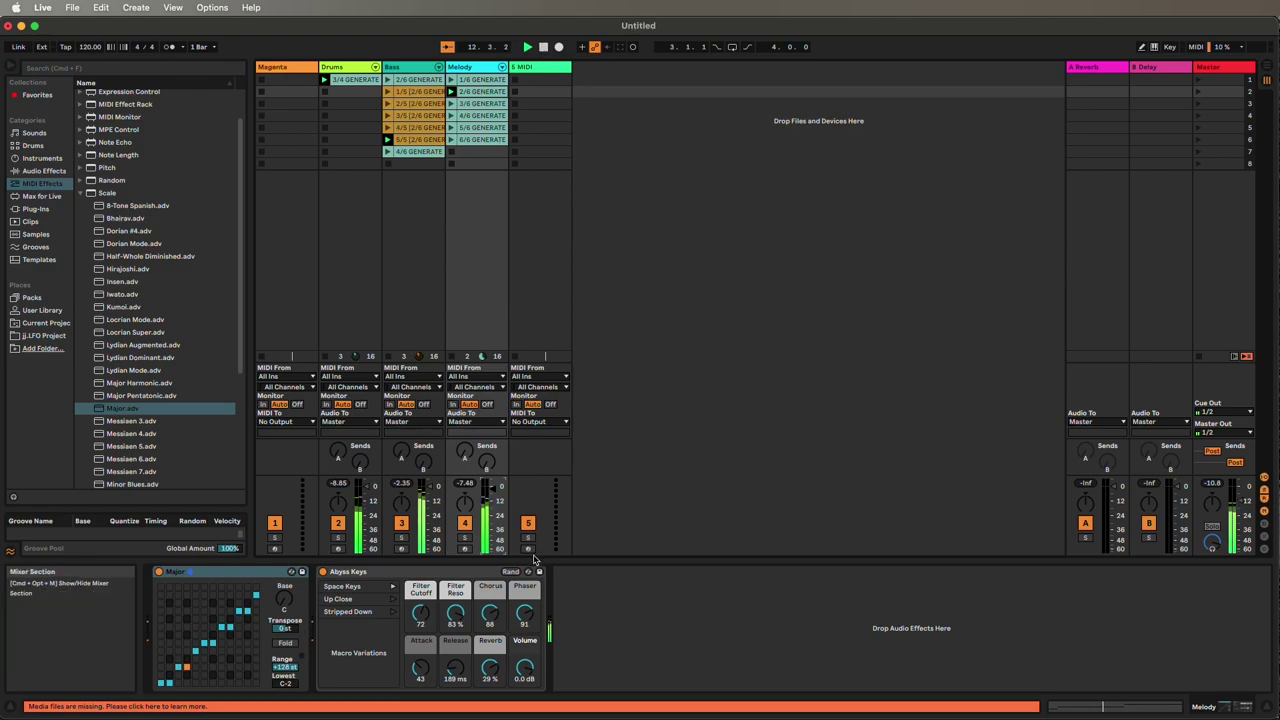
click(512, 573)
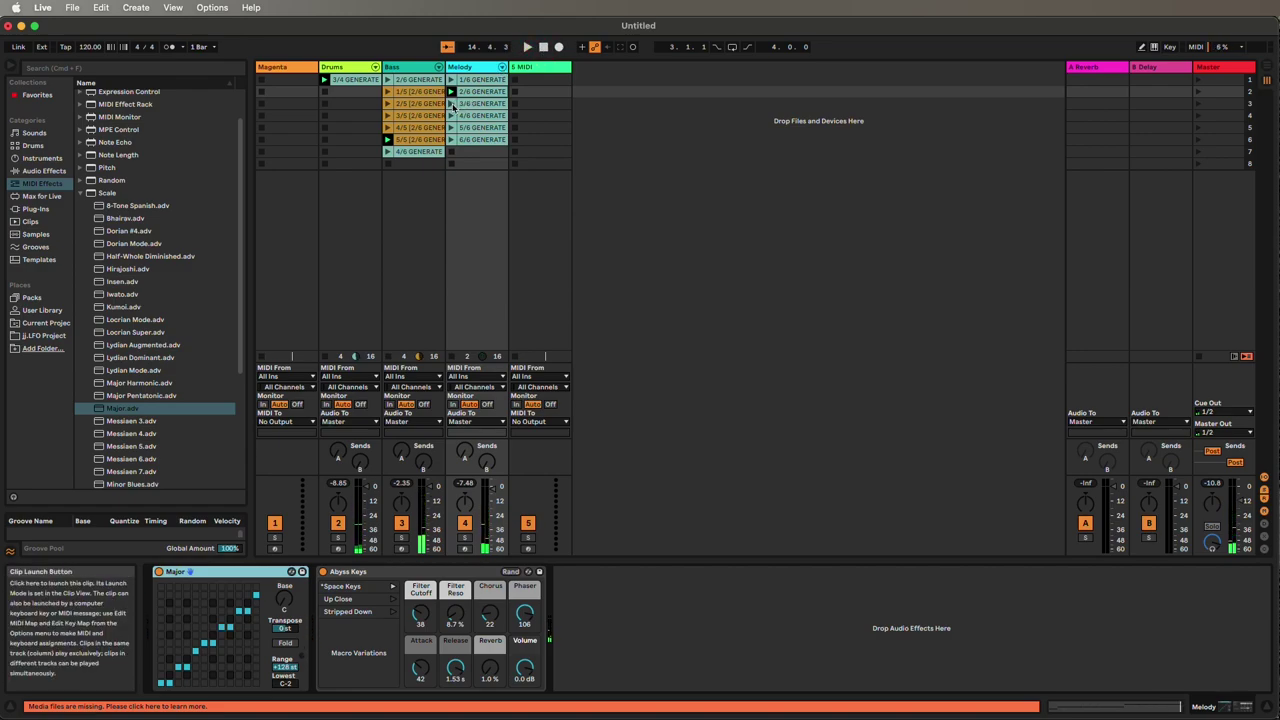
click(451, 104)
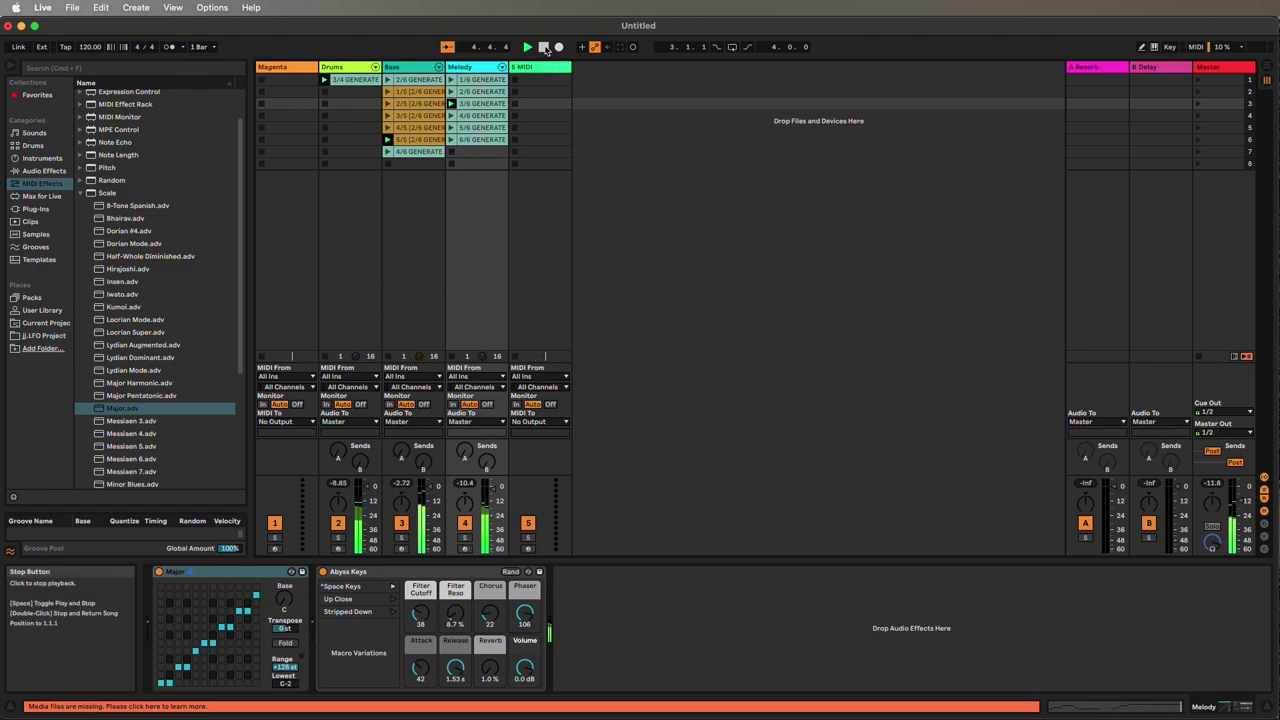
click(544, 48)
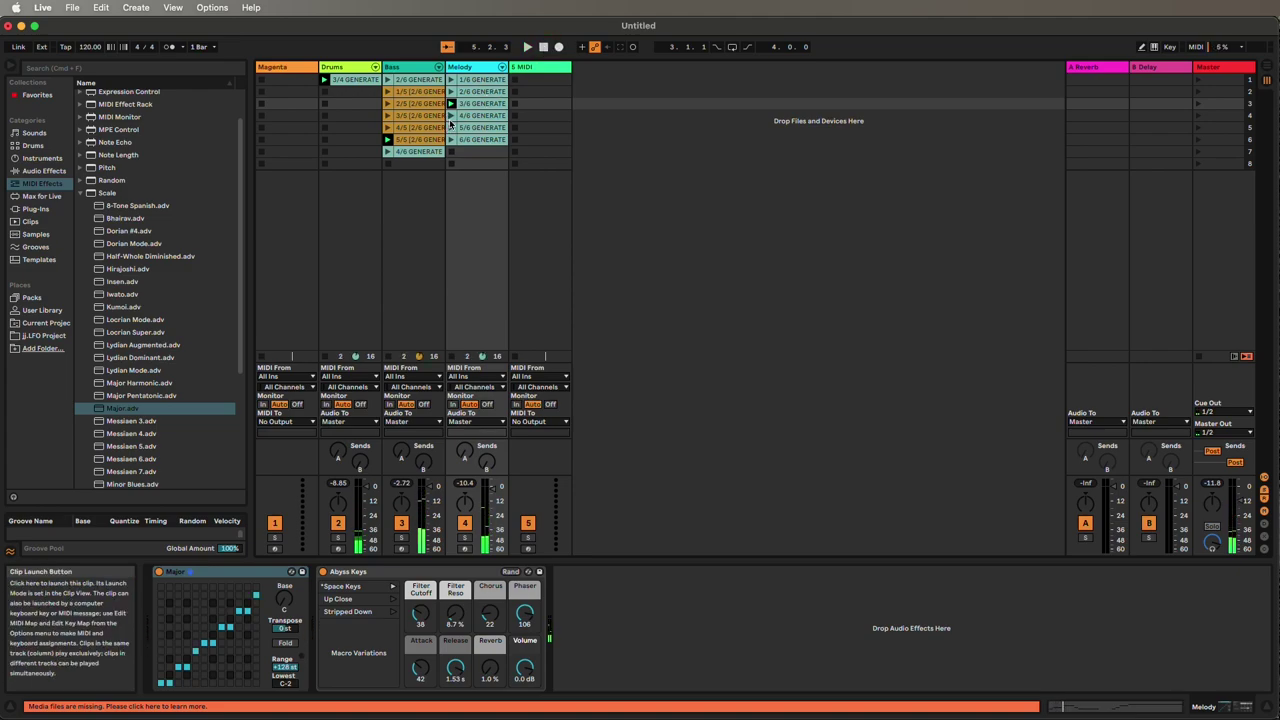
click(451, 116)
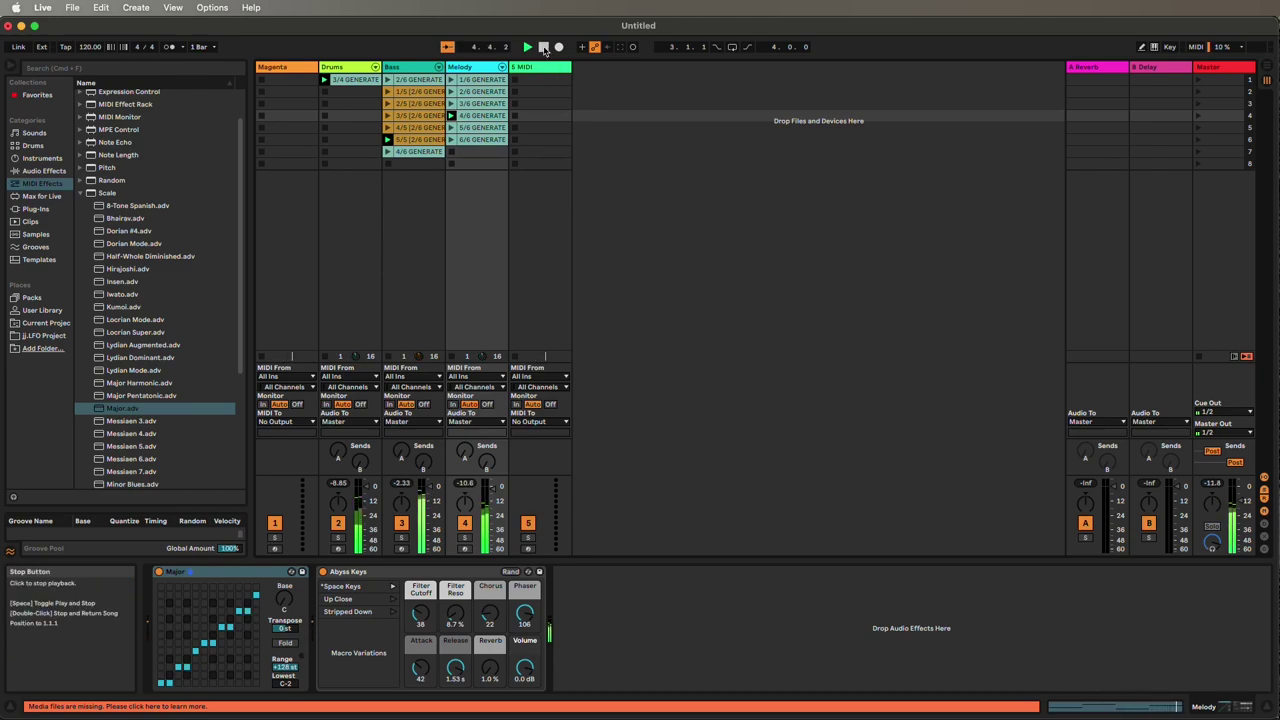
double_click(543, 48)
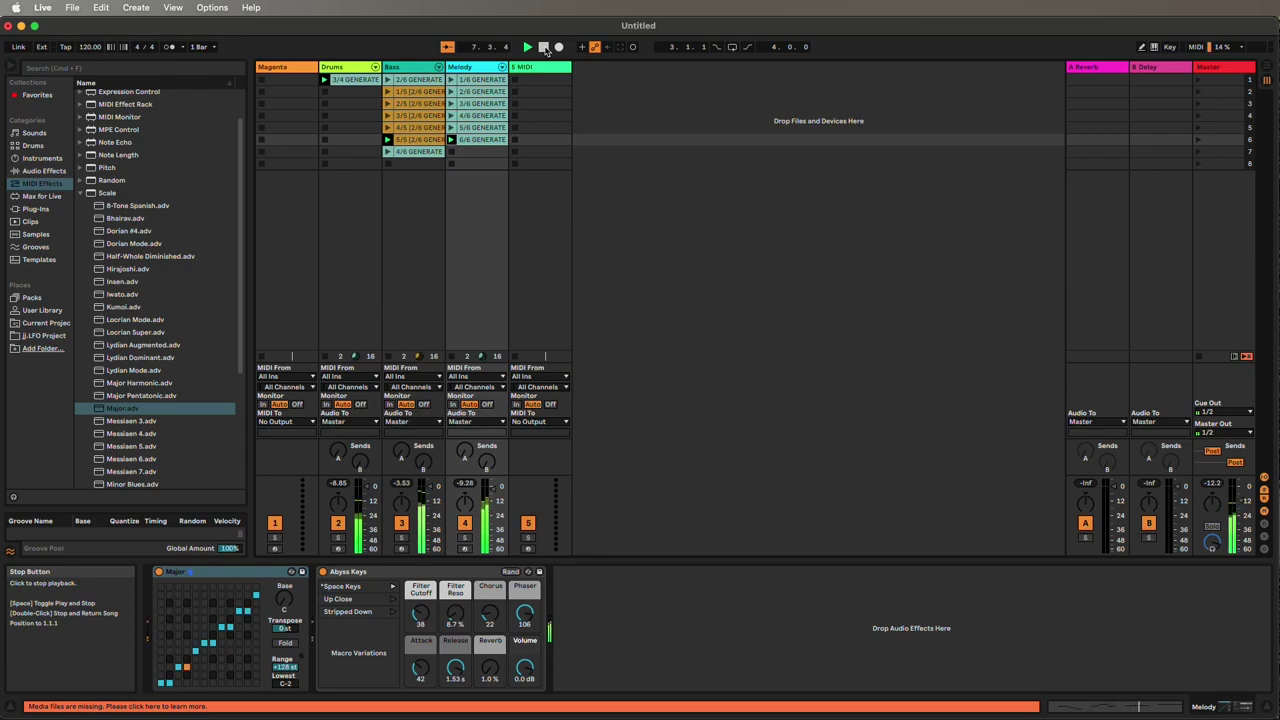
Step: Play the Bass track's first clip, select the Bass track to show Alpha Lead, then stop
click(391, 80)
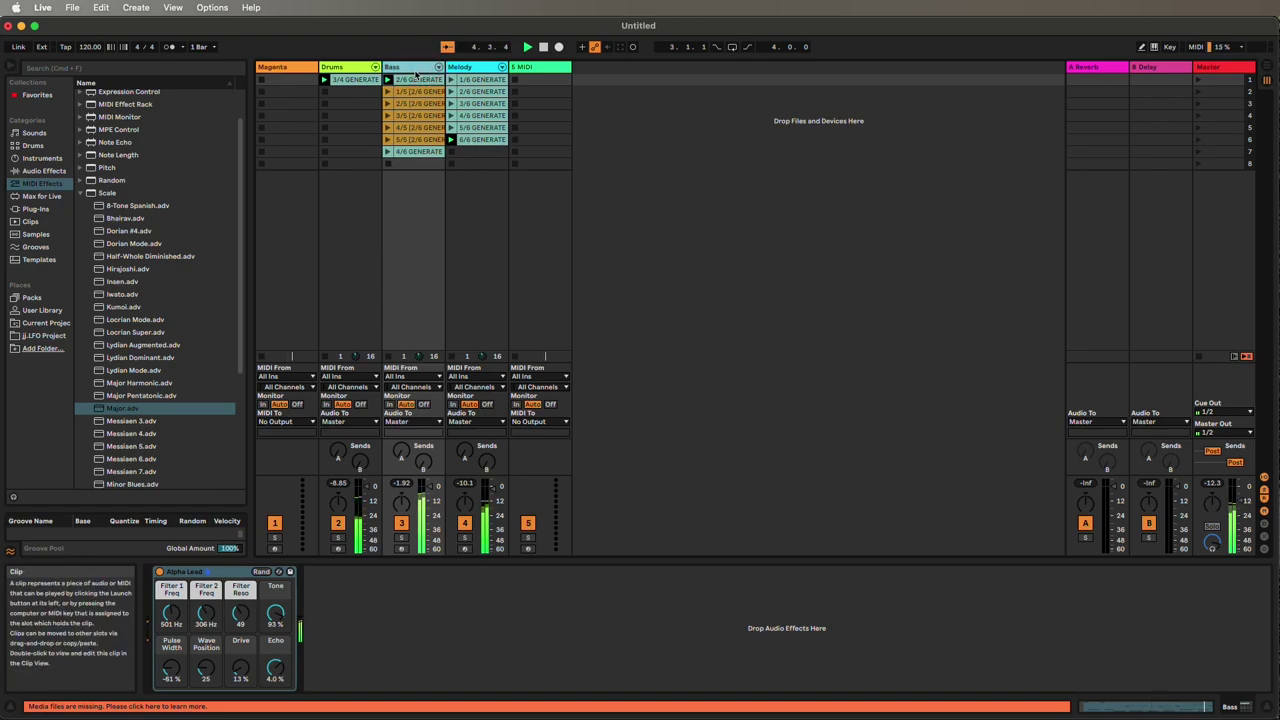
click(416, 68)
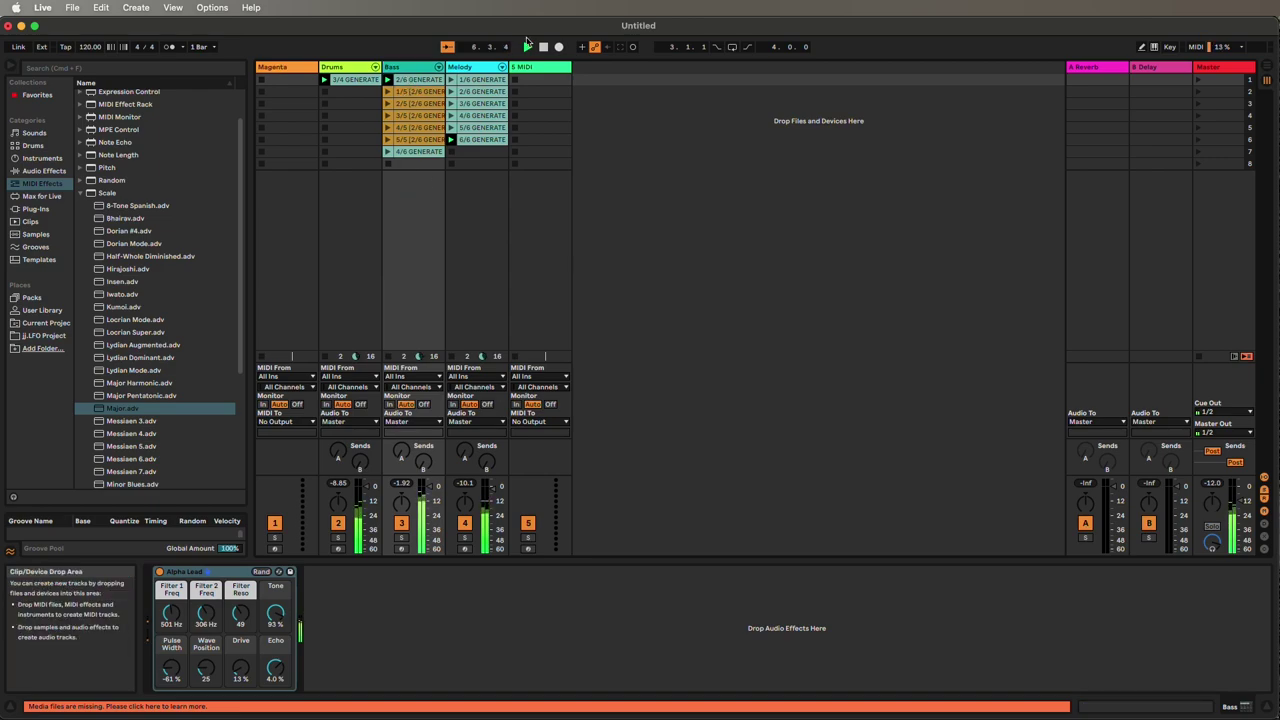
click(543, 46)
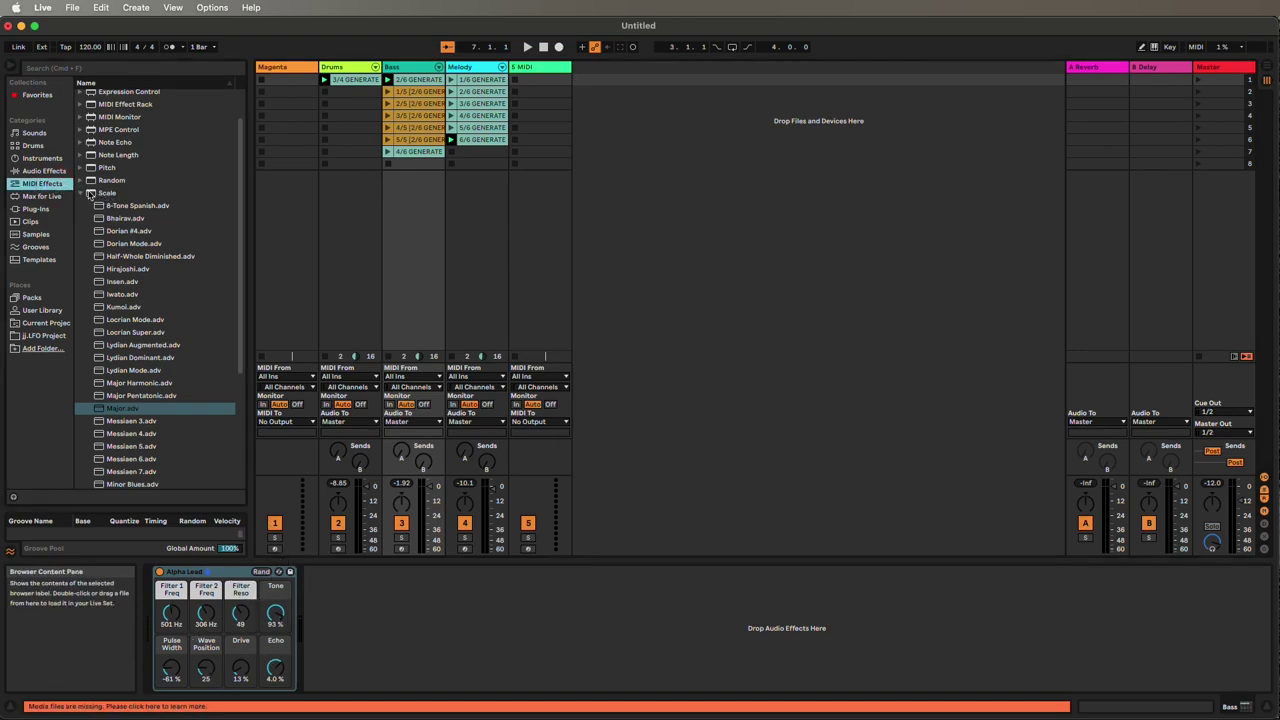
Step: Insert the Major.adv scale effect before Alpha Lead on Bass, play the set and select Melody clip 6/6
click(100, 193)
click(111, 409)
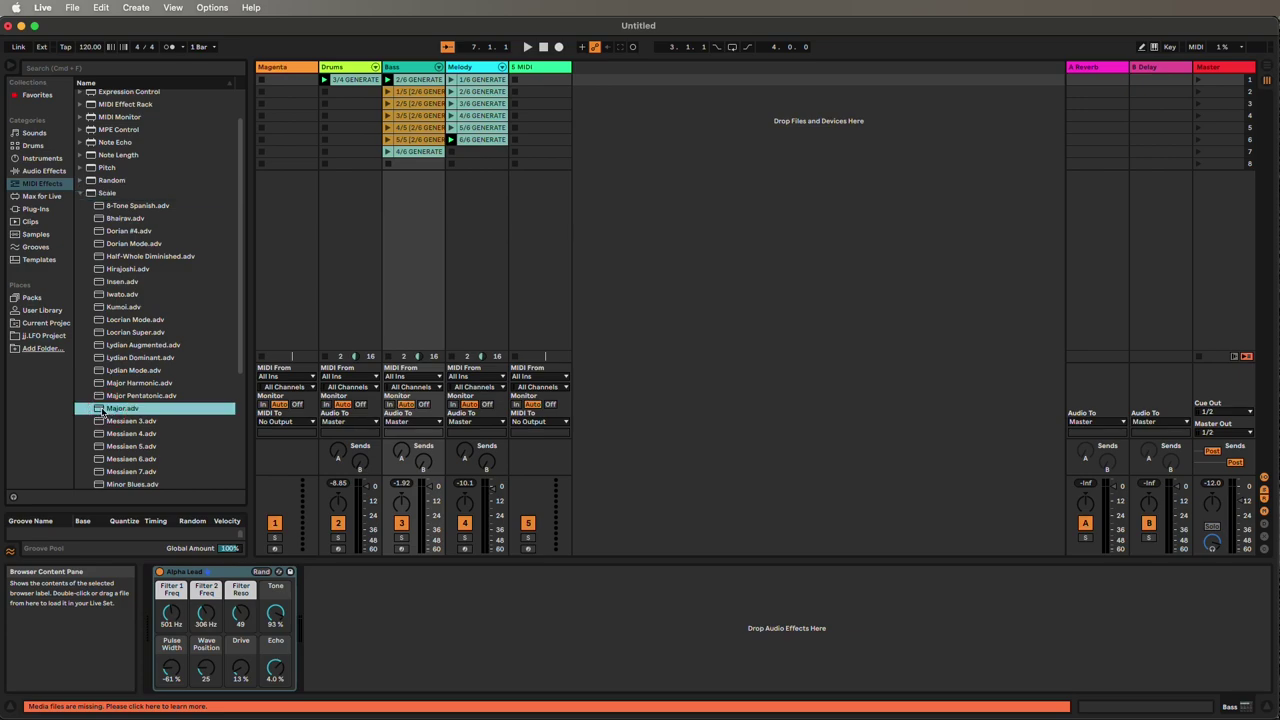
drag(155, 597, 158, 600)
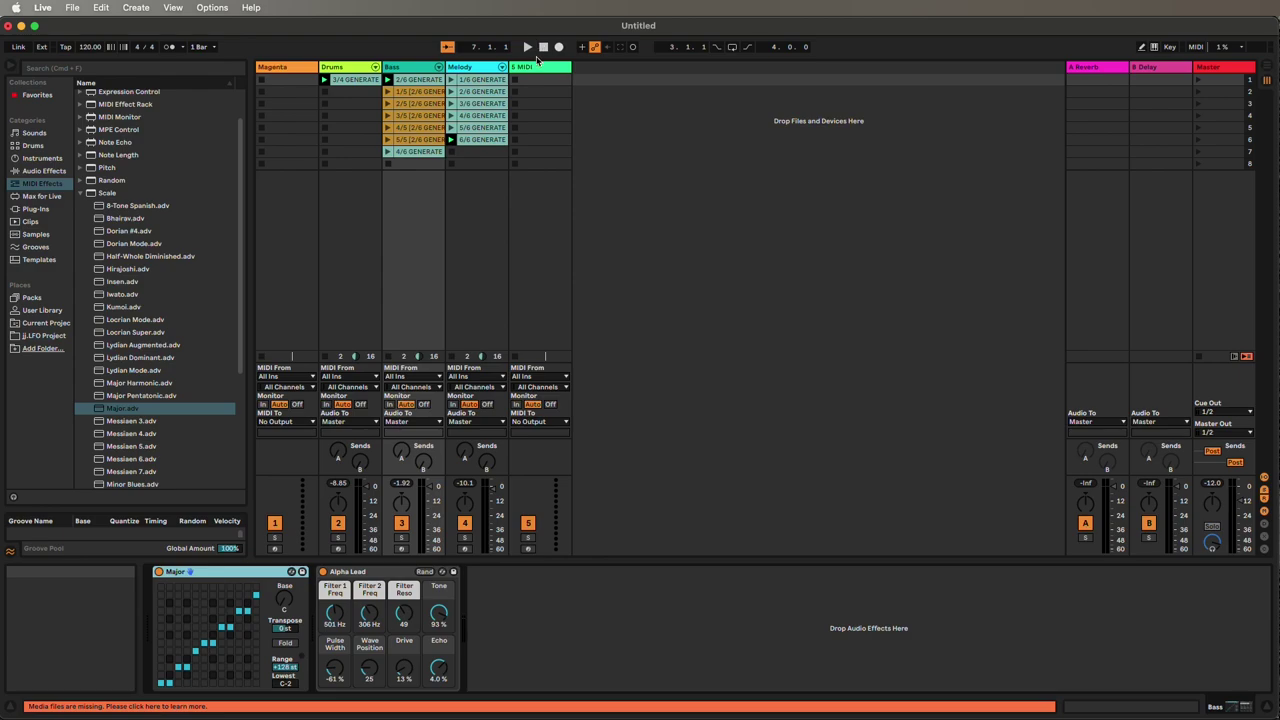
click(528, 48)
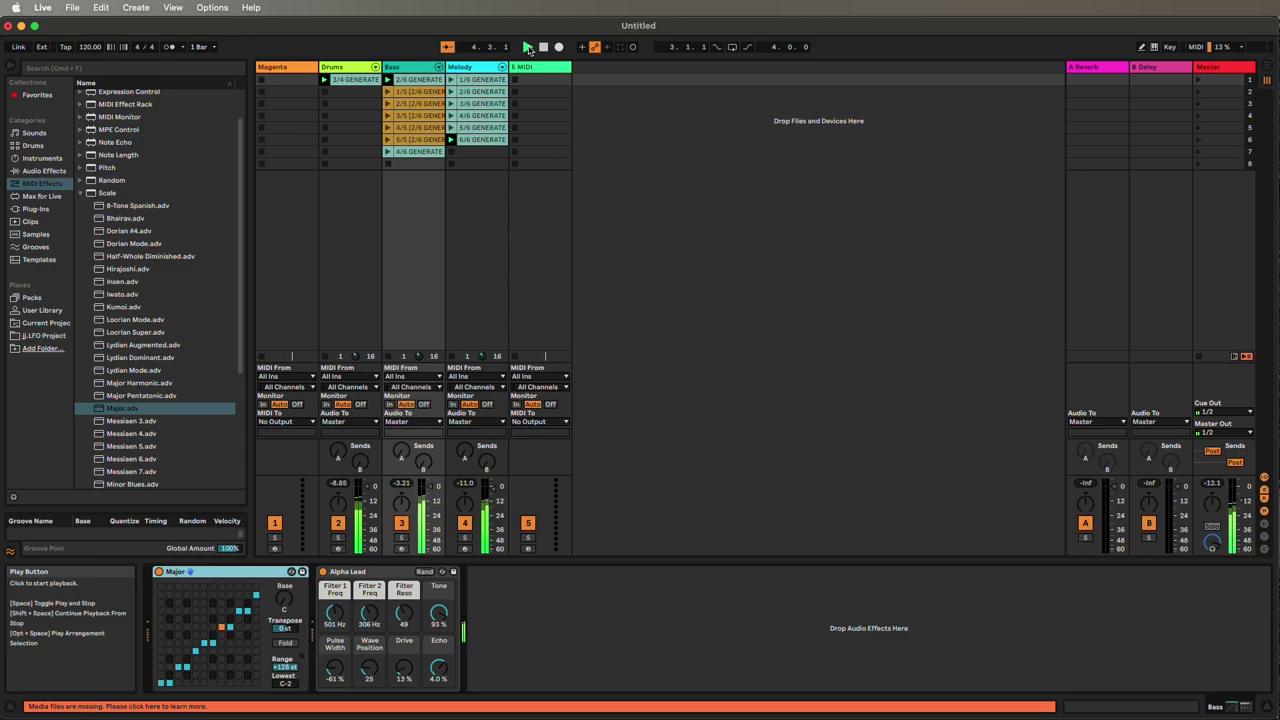
click(483, 146)
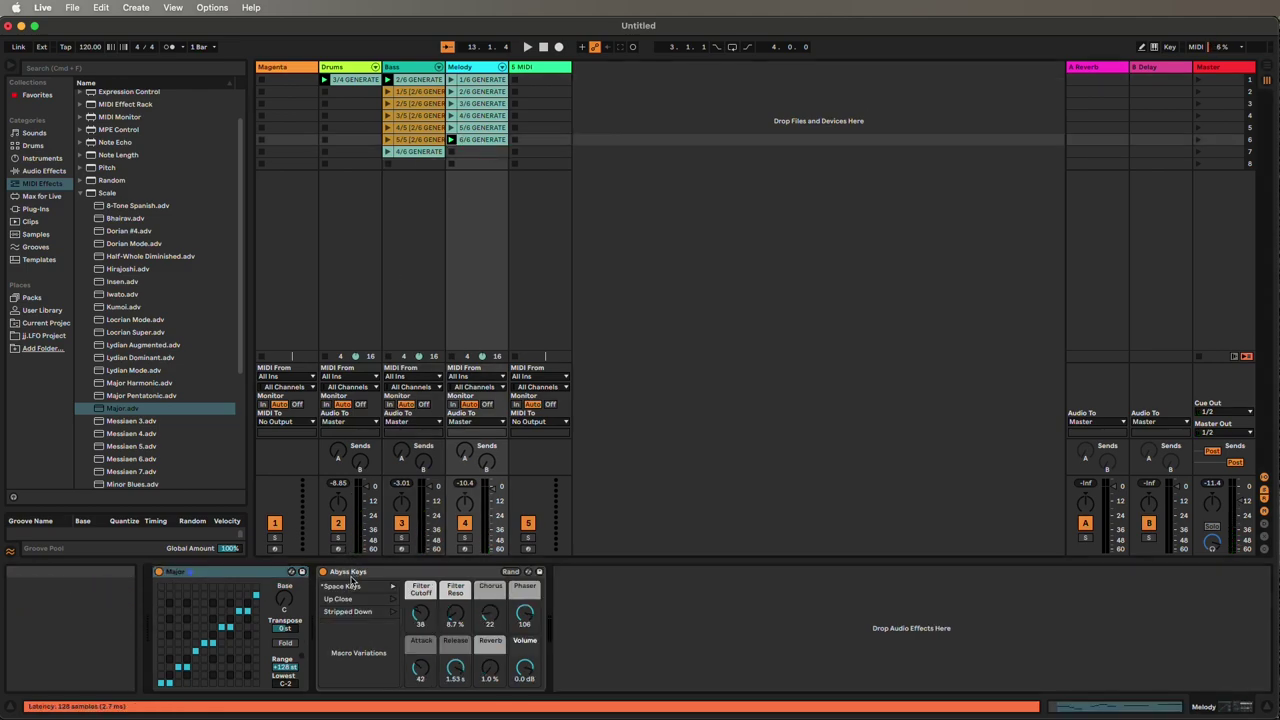
Step: Run Magenta Continue on Melody clip 6/6 GENERATE with a 12-bar length, filling slots 7–10
click(280, 210)
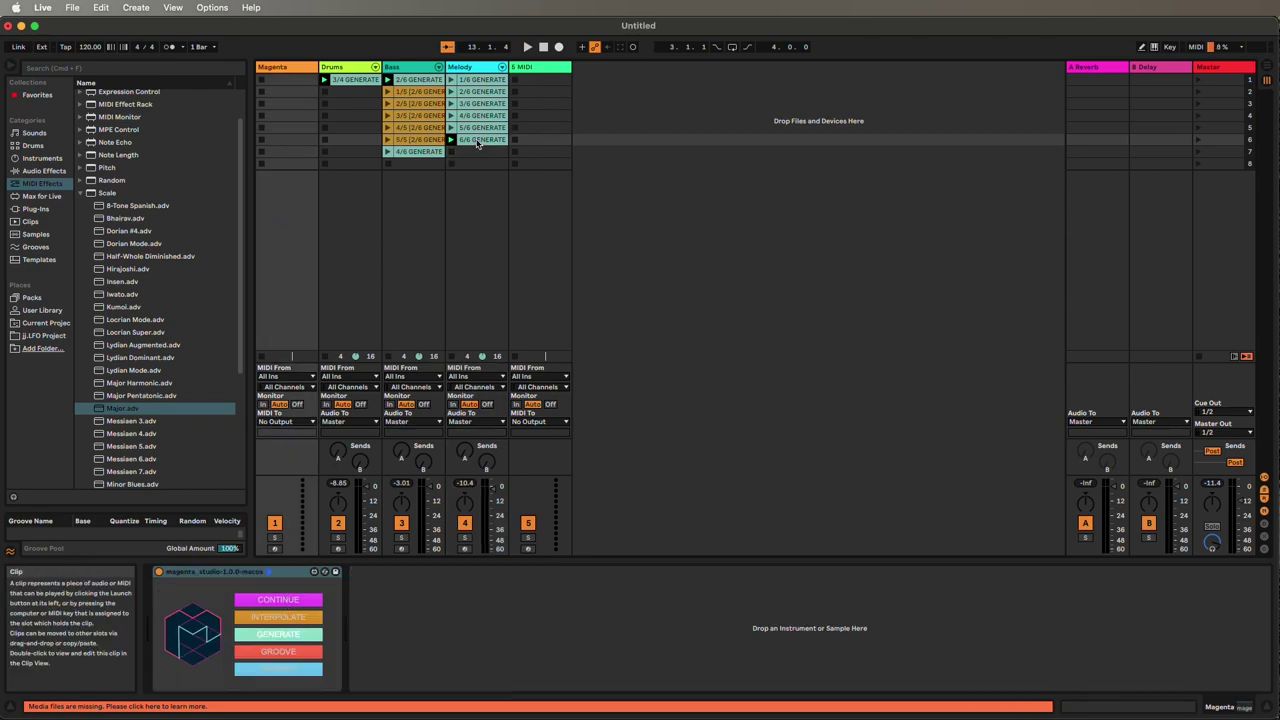
click(278, 599)
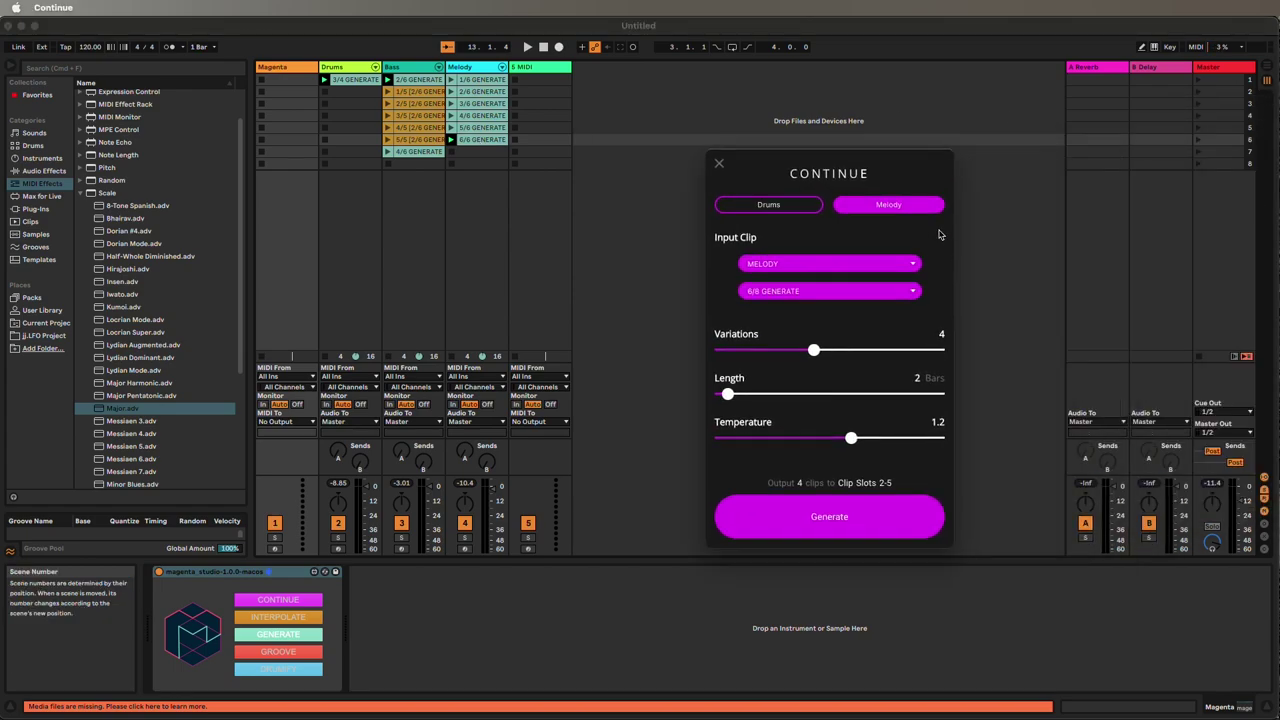
click(760, 263)
click(745, 252)
click(843, 263)
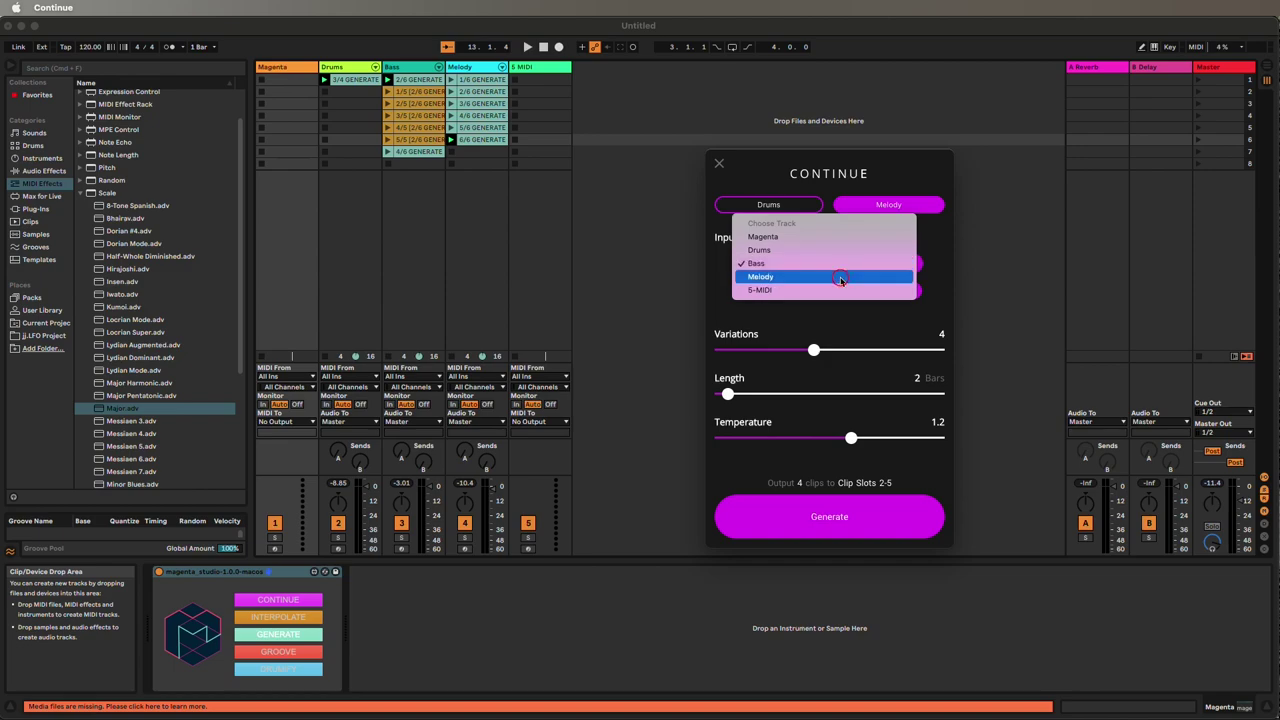
click(840, 280)
click(846, 291)
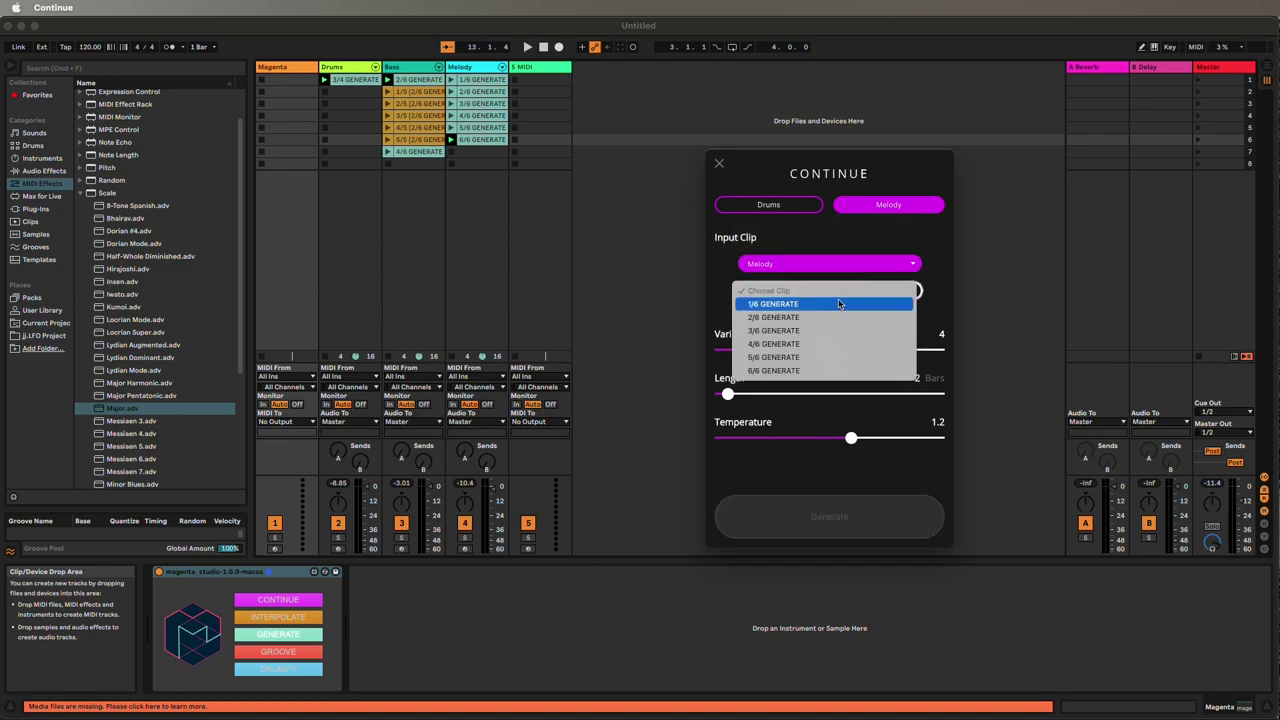
click(839, 371)
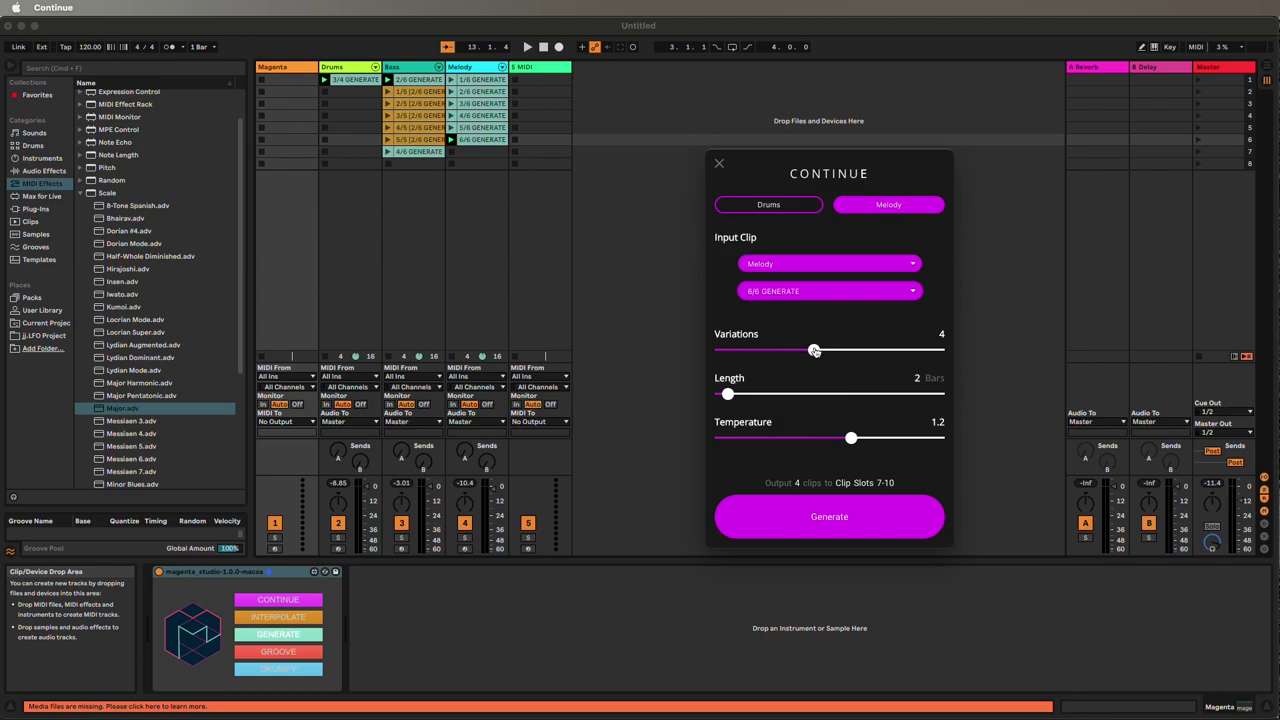
drag(727, 394, 801, 397)
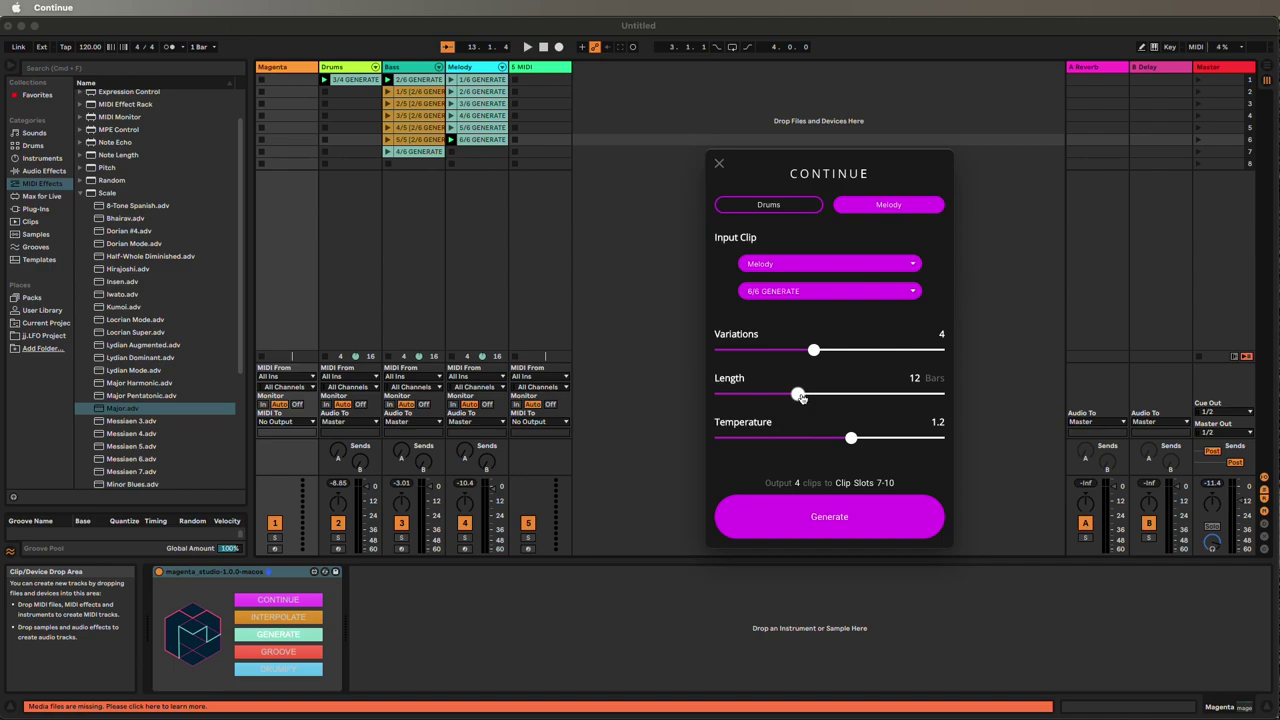
click(852, 517)
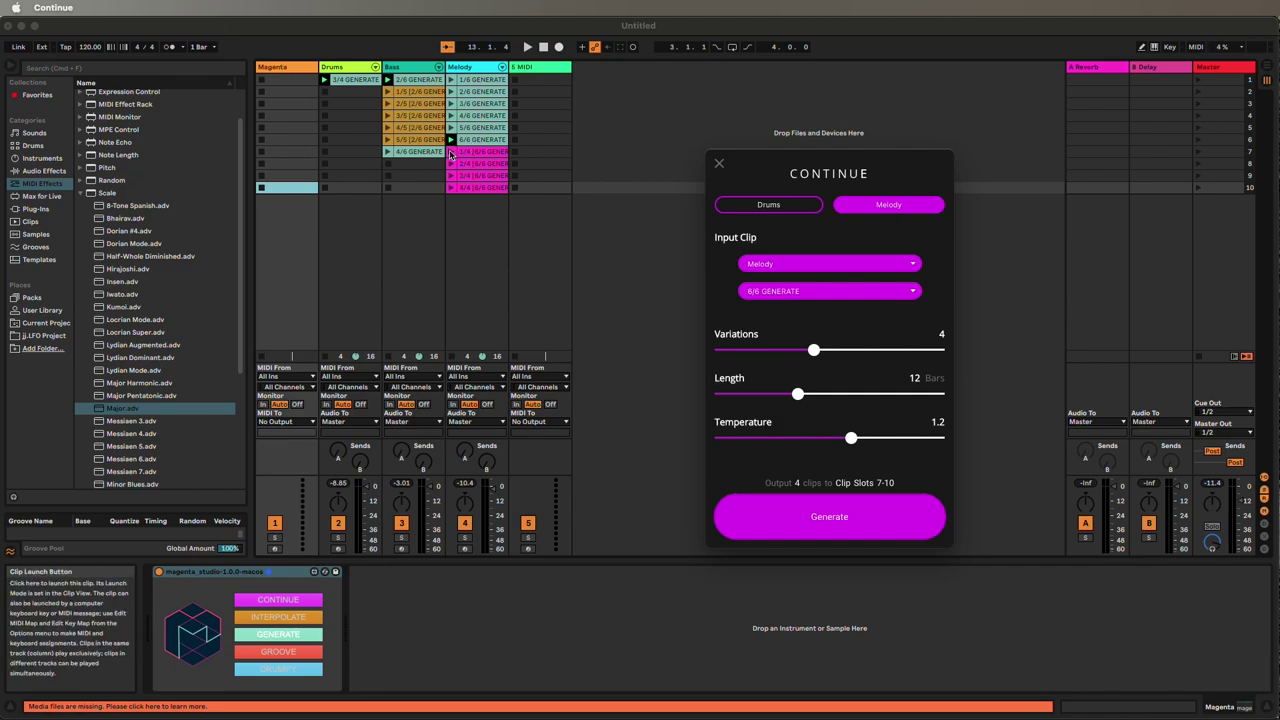
Step: Launch and inspect the new slot 7 Melody clip and the 16-bar 2/4 continuation
click(449, 152)
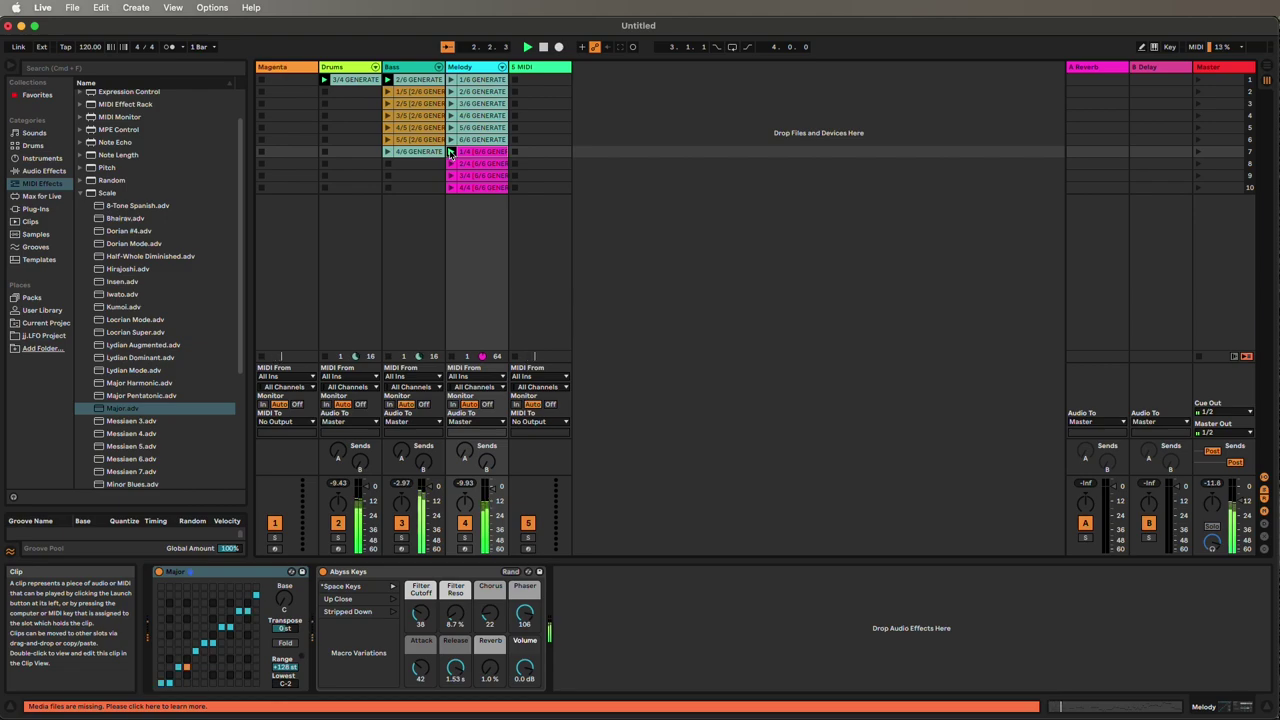
click(451, 152)
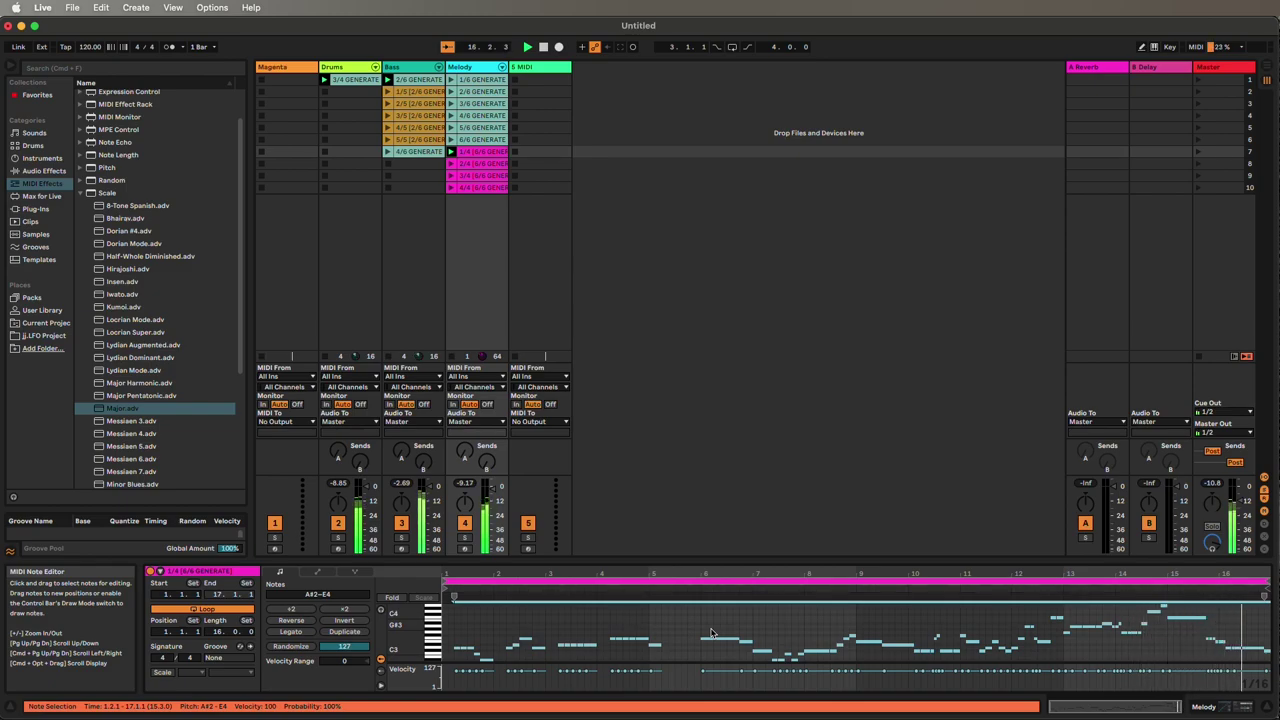
click(451, 163)
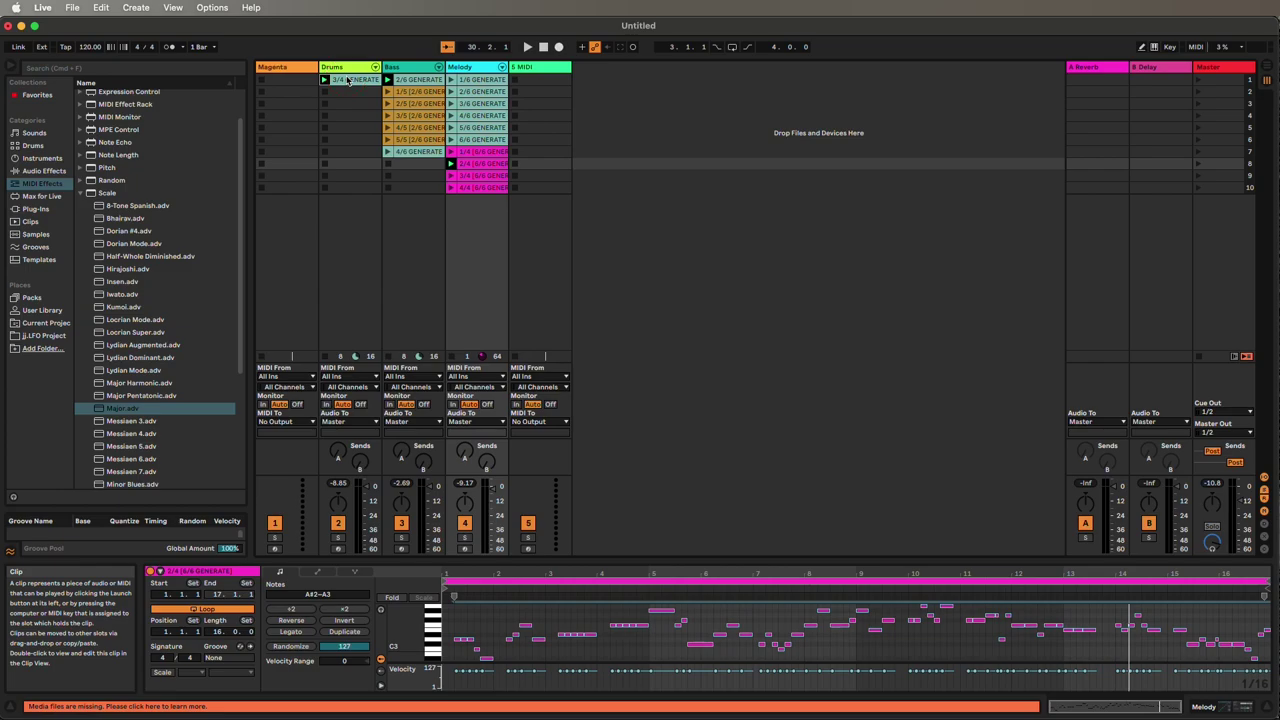
Step: Drop the Drums 3/4 GENERATE clip at bar 1 and let the Drums track play the arrangement
drag(347, 80, 264, 188)
key(Tab)
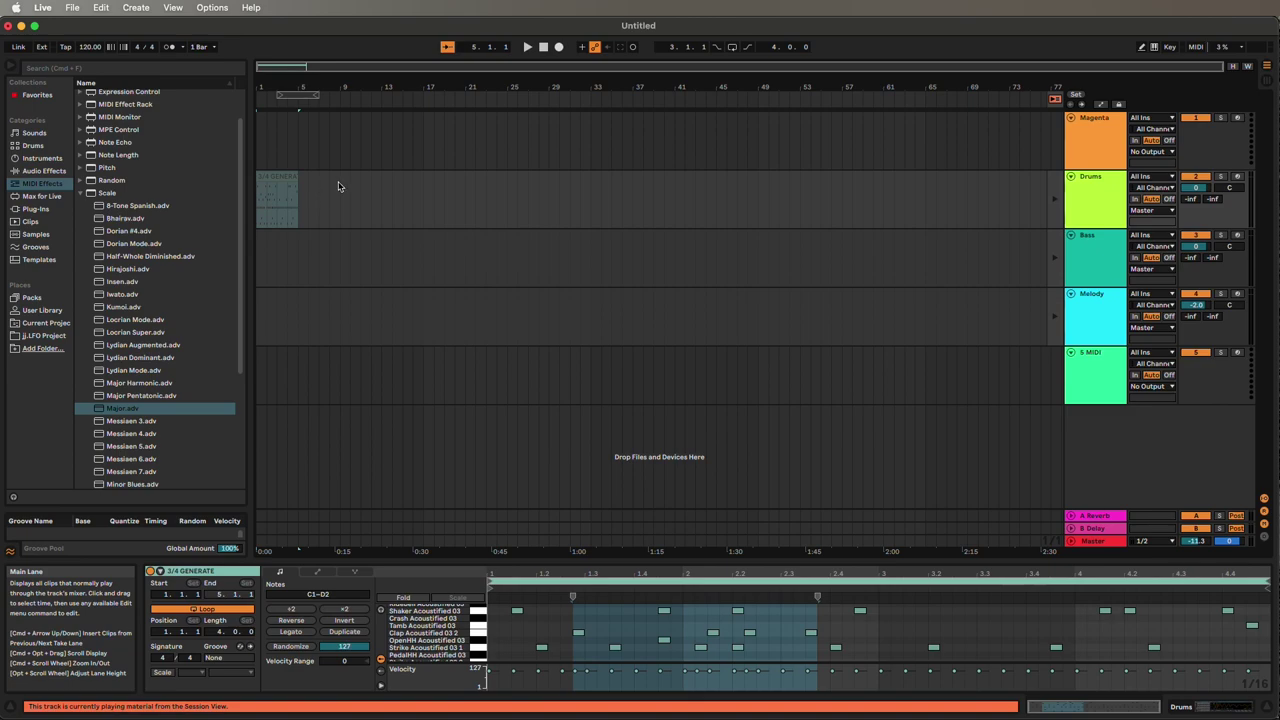
click(1057, 204)
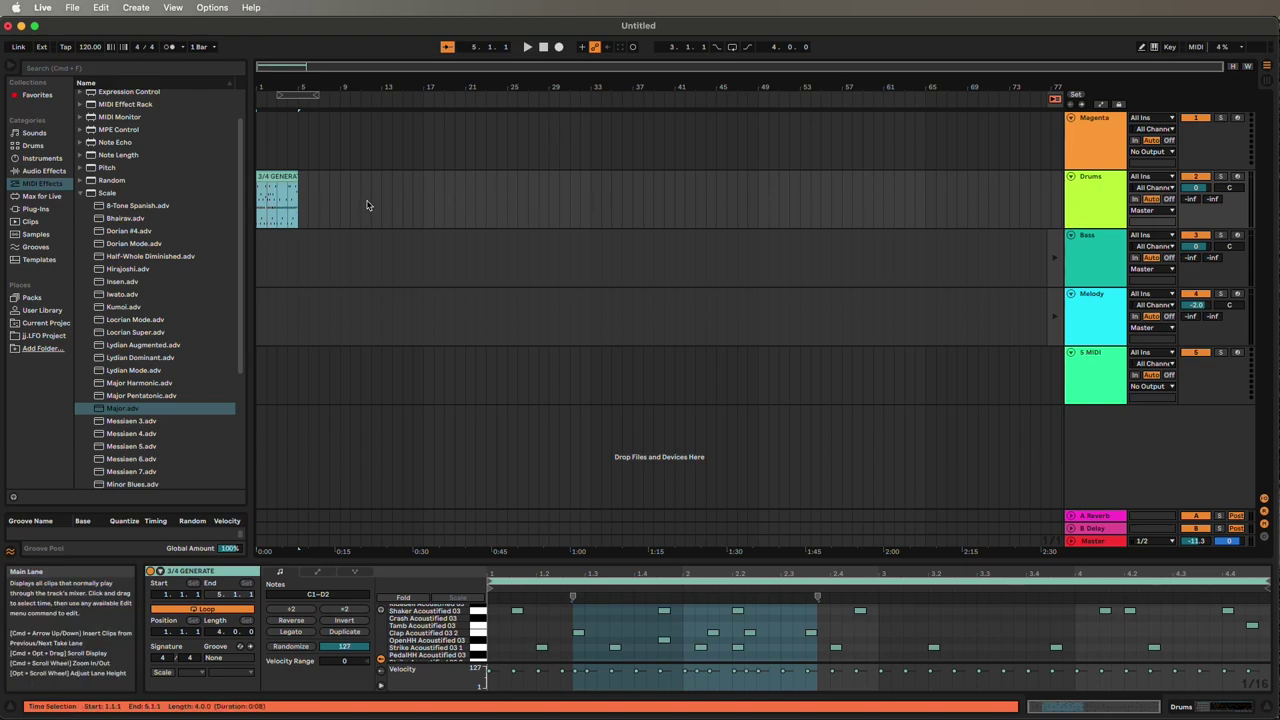
Step: Audition the drums, then extend the clip to loop until about bar 65
click(528, 47)
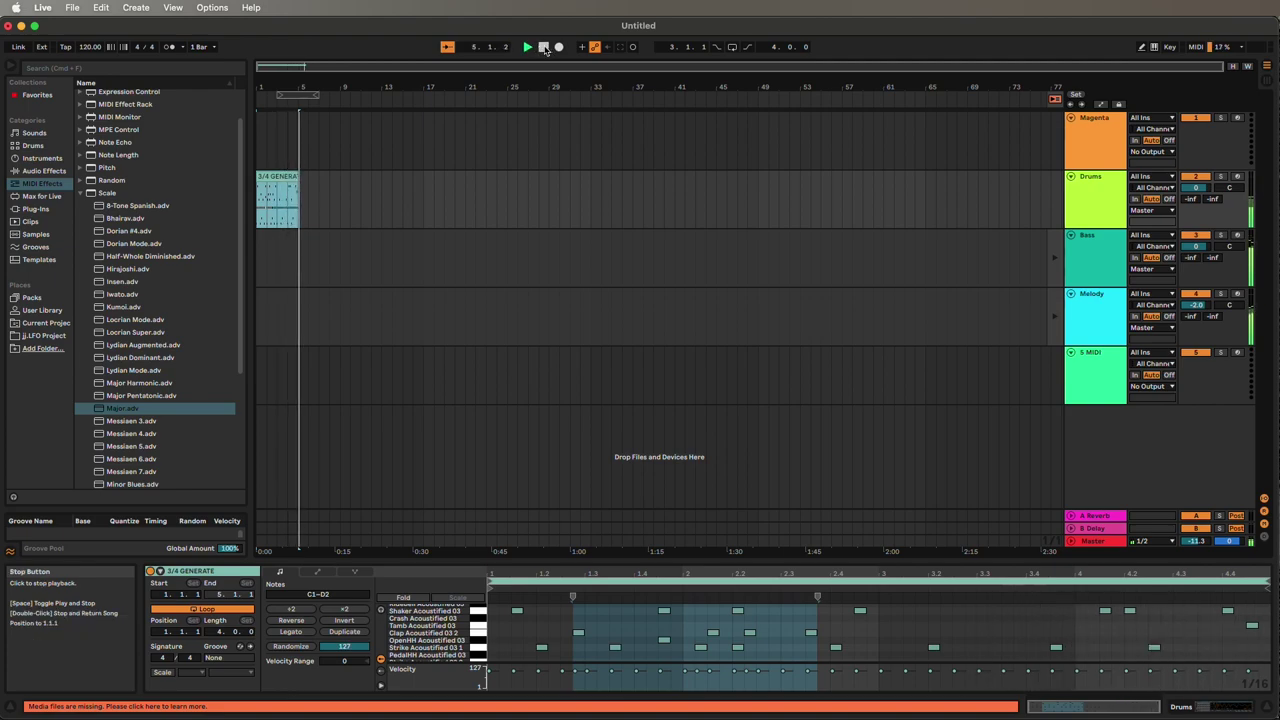
click(545, 48)
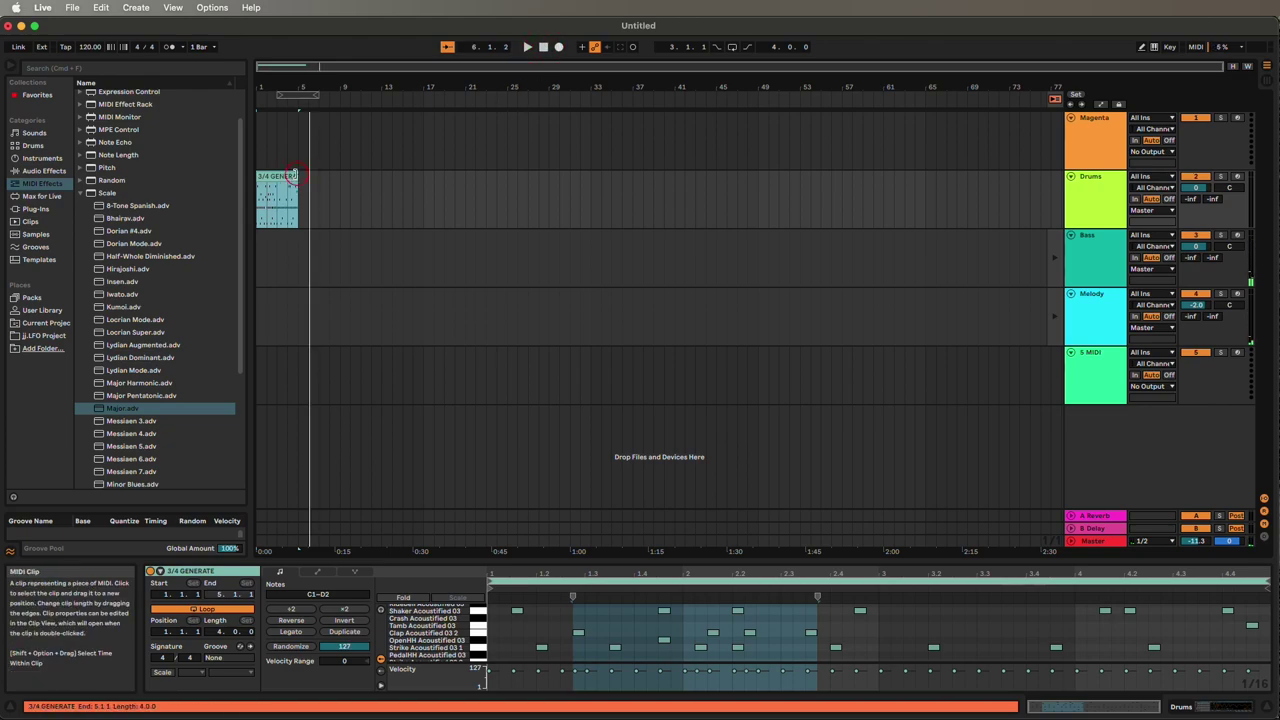
drag(296, 176, 924, 180)
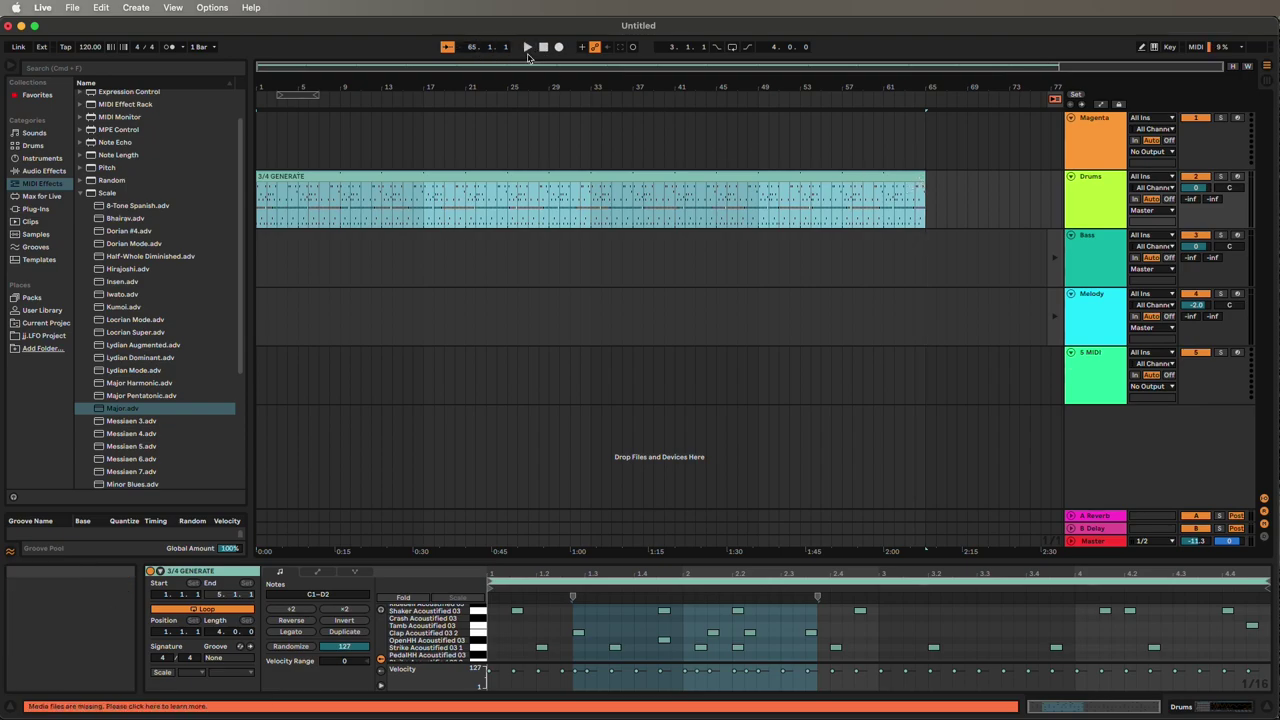
key(Tab)
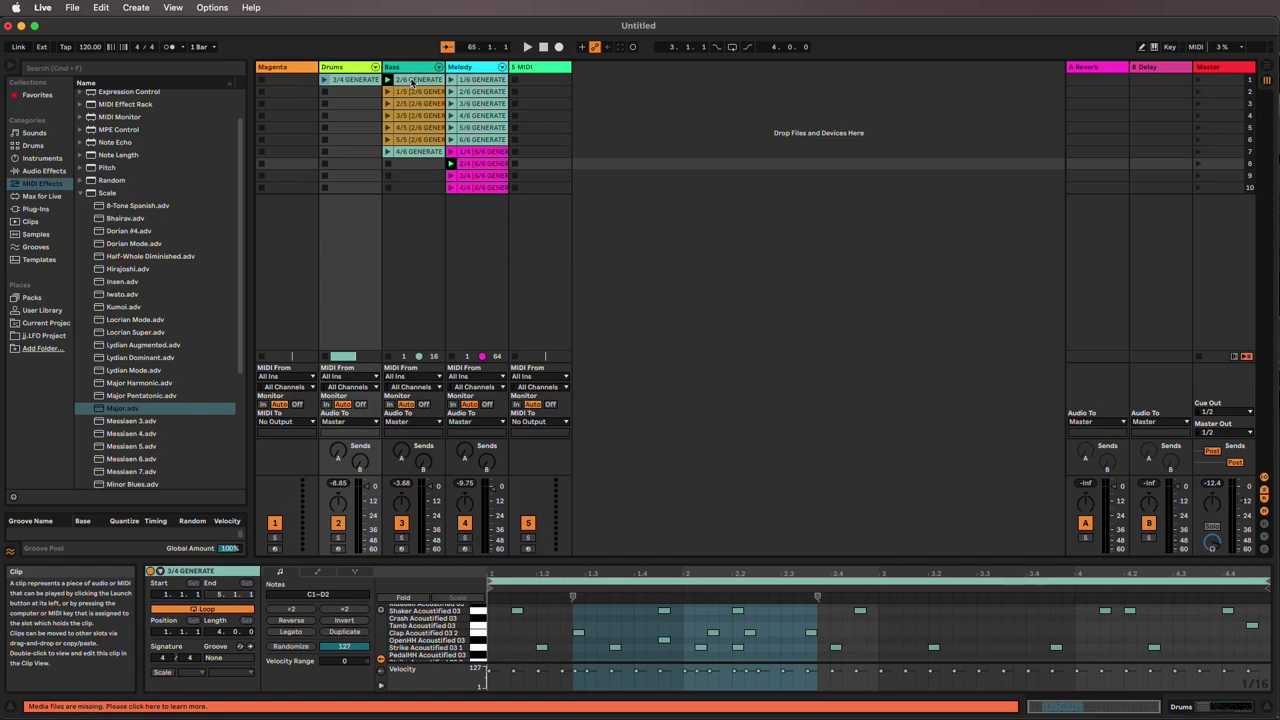
Step: Place the 2/6 GENERATE bass clip at bar 1 of the Bass track
drag(411, 82, 266, 258)
key(Tab)
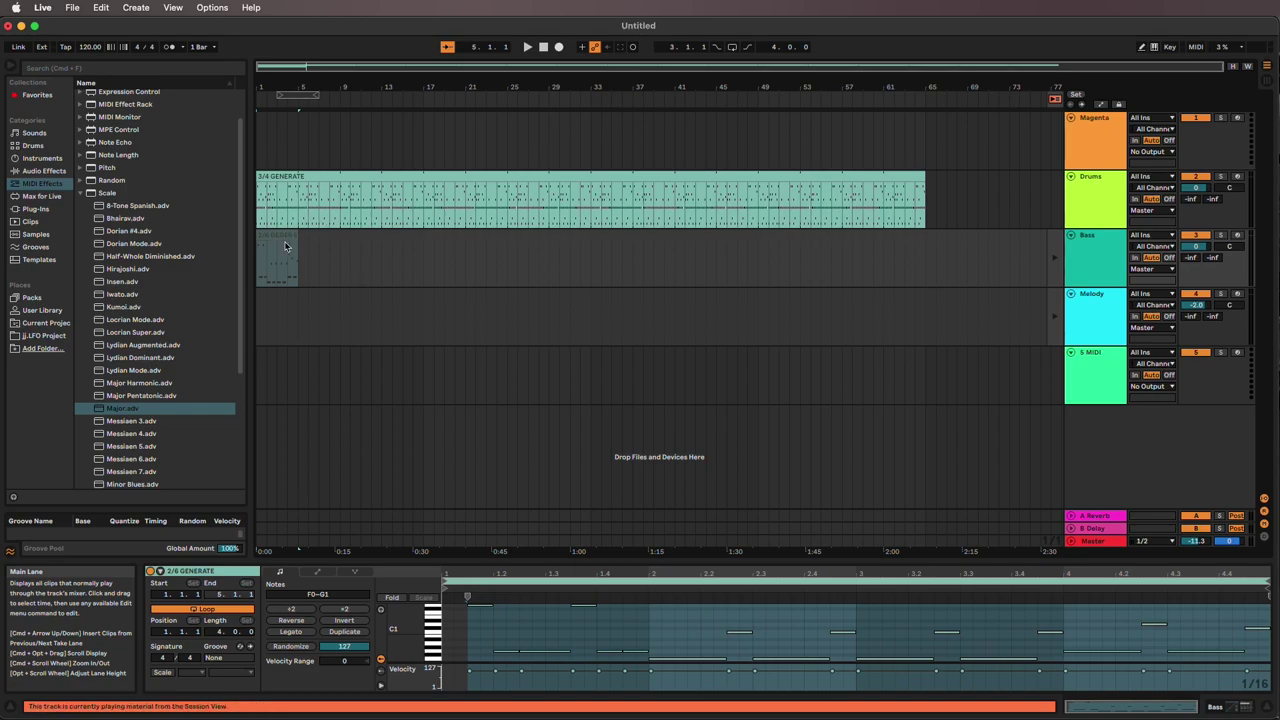
key(Tab)
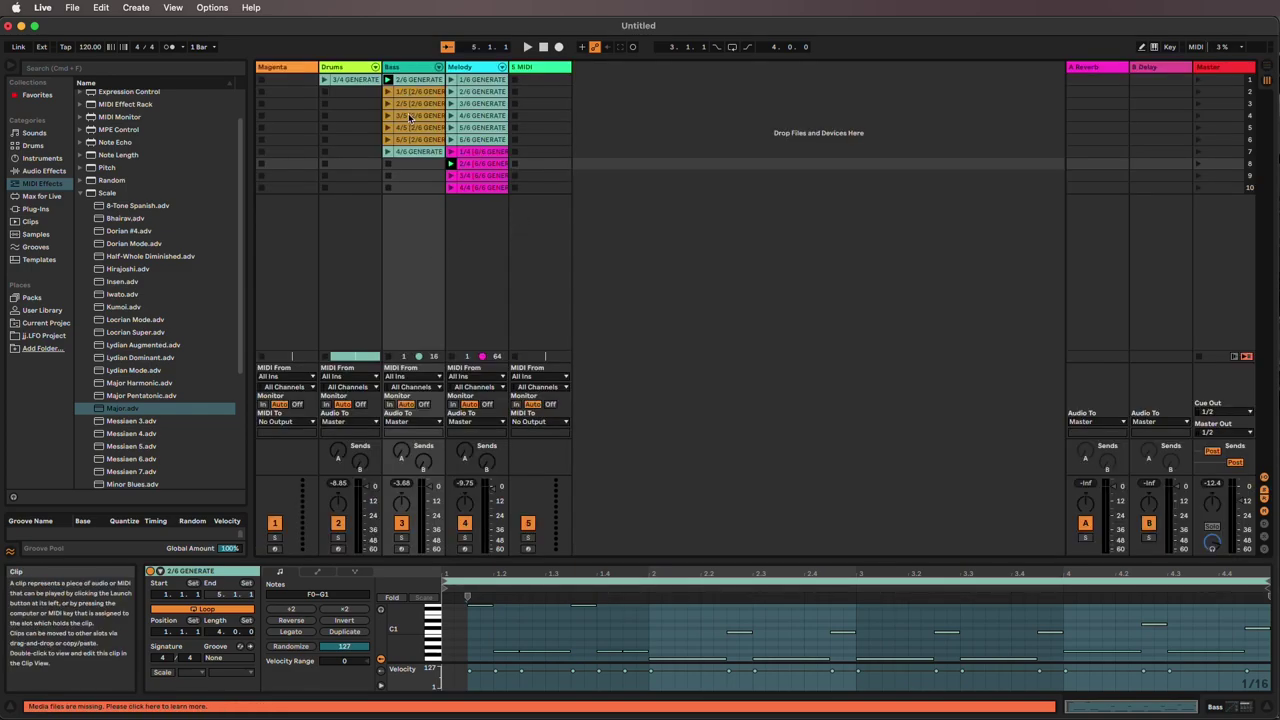
Step: Add two more bass clips, including 2/5, to the Bass track in the arrangement
drag(407, 117, 383, 270)
key(Tab)
key(Tab)
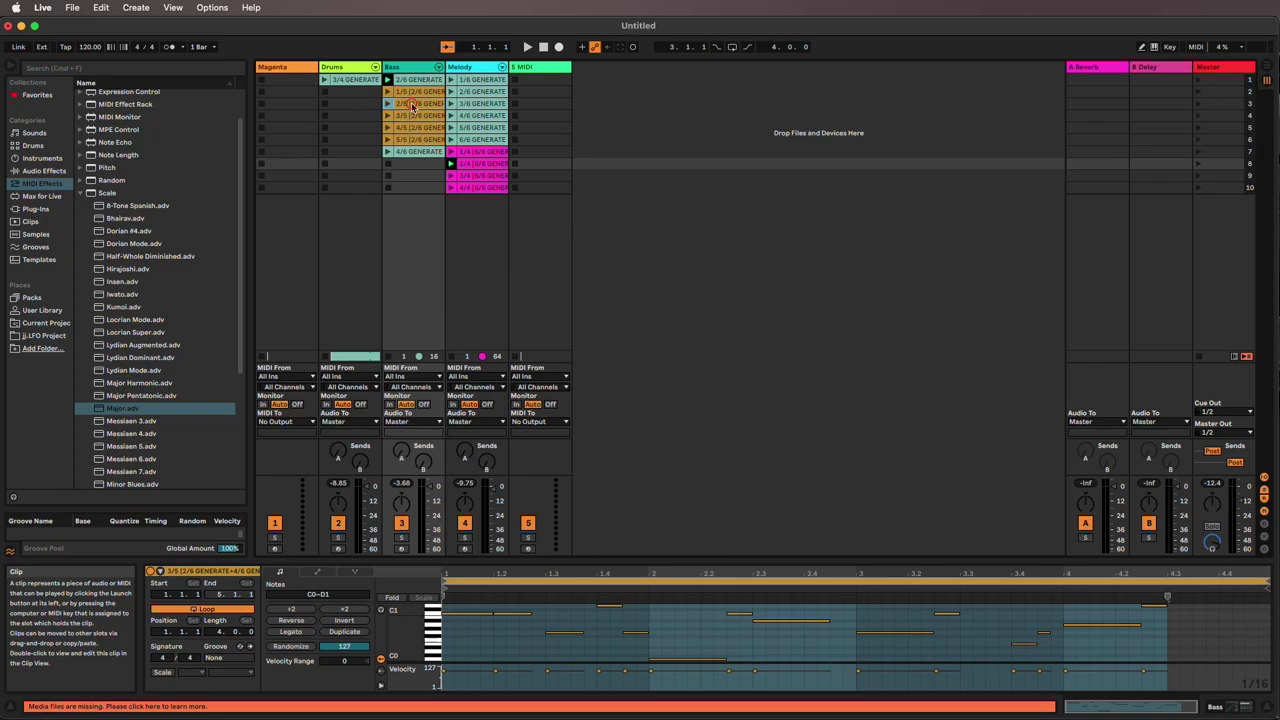
drag(412, 107, 330, 262)
key(Tab)
key(Tab)
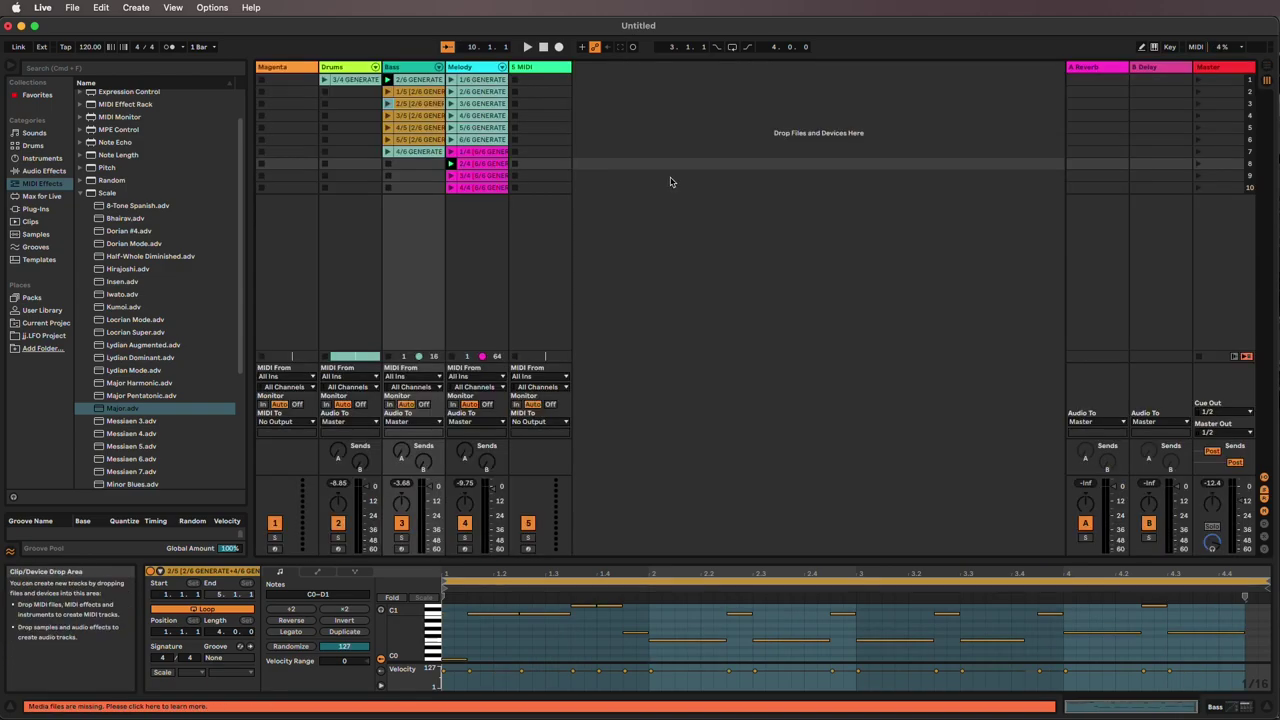
Step: Place two Melody clips in the Melody lane from bar 9, one after the other
click(468, 153)
drag(470, 155, 300, 337)
key(Tab)
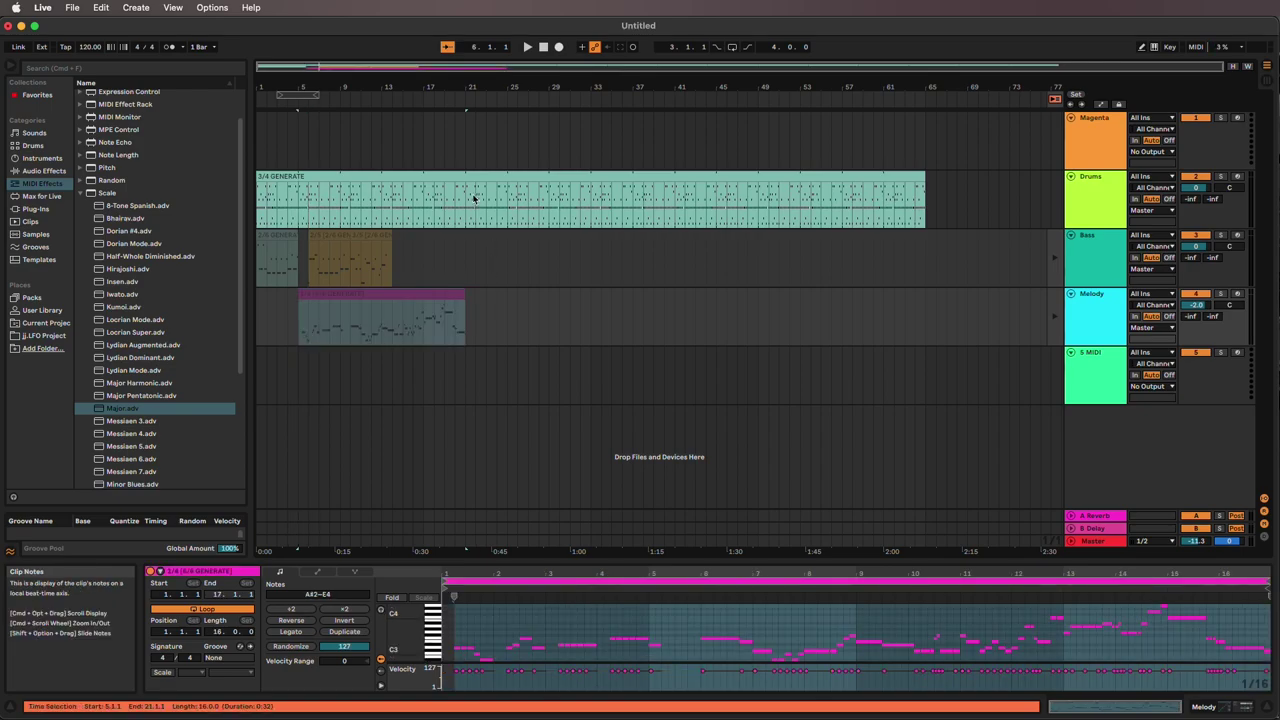
key(Tab)
drag(480, 175, 471, 332)
key(Tab)
Step: Move bass clips to bars 13 and 21, stretch the first to 12 bars, and enable Bass and Melody arrangement playback
drag(372, 240, 471, 244)
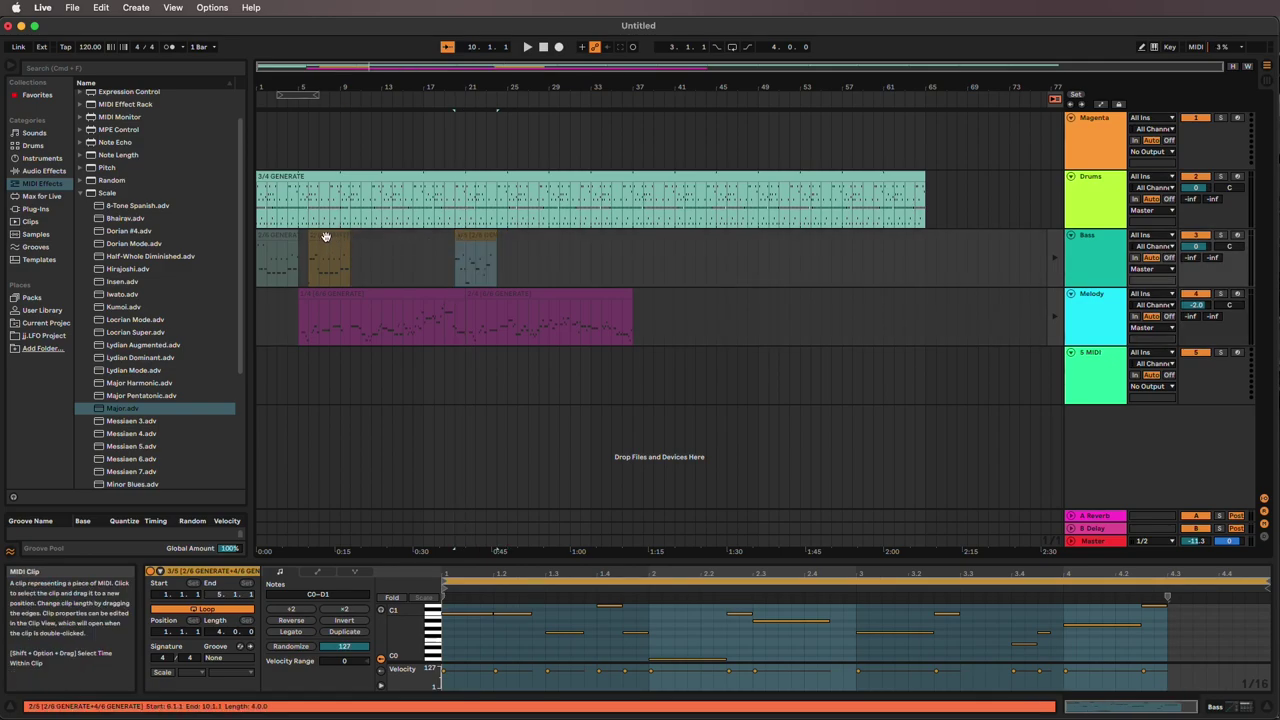
click(357, 243)
drag(357, 243, 409, 243)
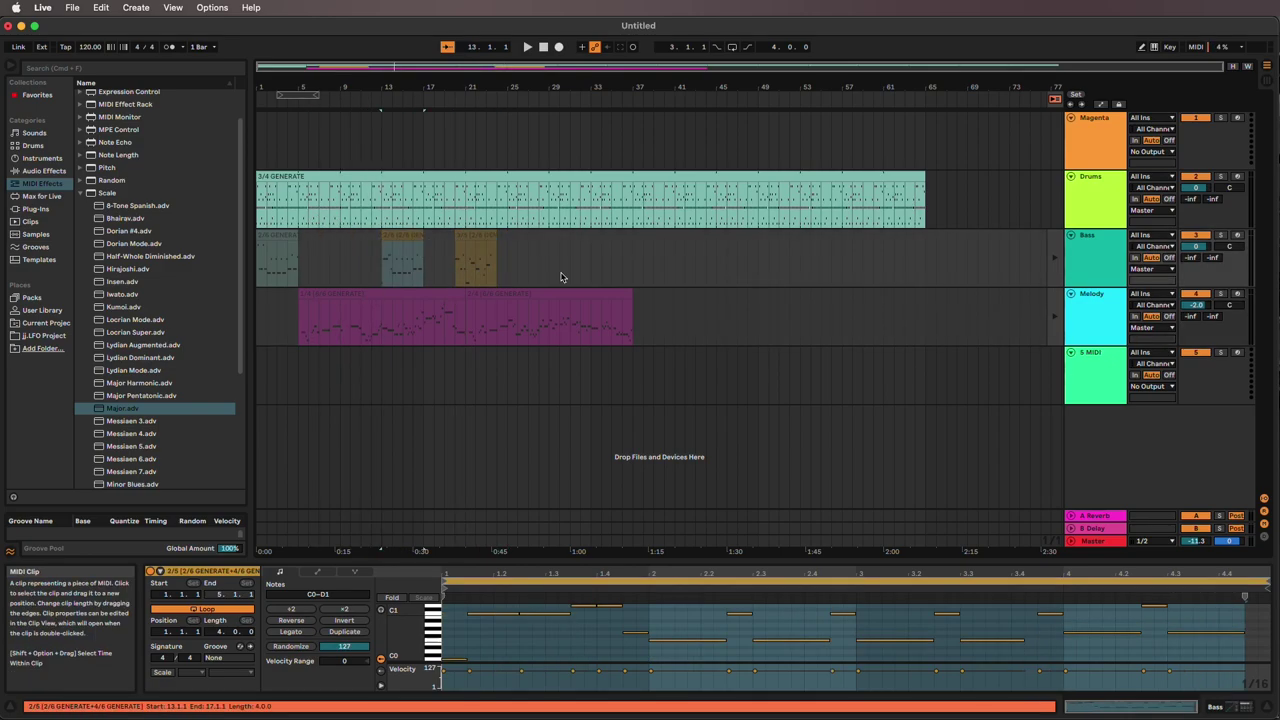
click(1057, 263)
click(1055, 318)
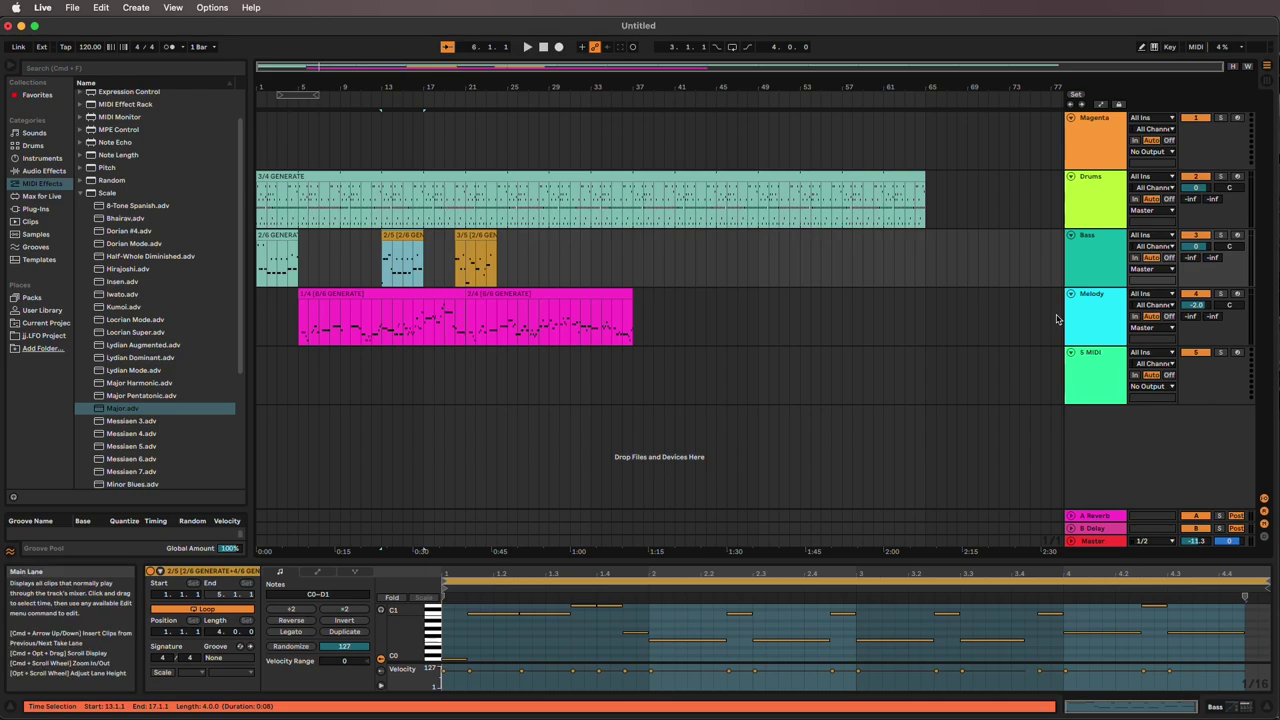
drag(299, 238, 380, 236)
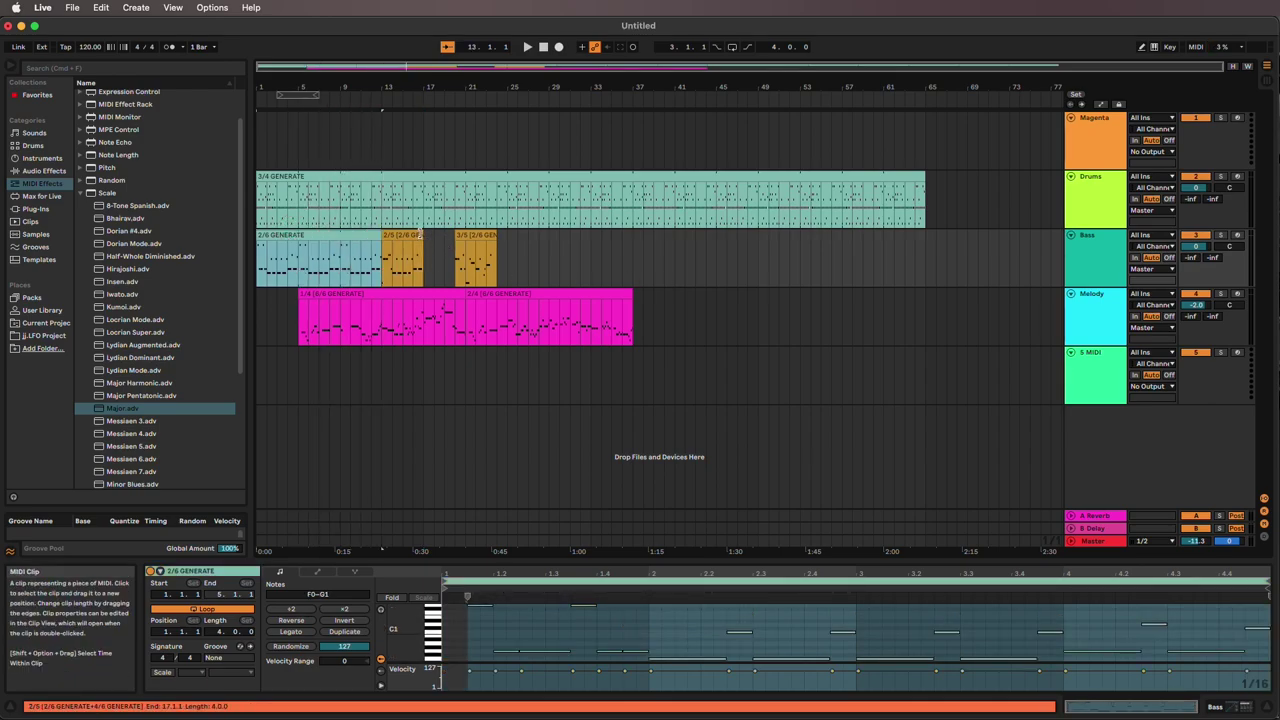
Step: Shift the 3/5 bass clip about a bar later and play back the arrangement
click(474, 236)
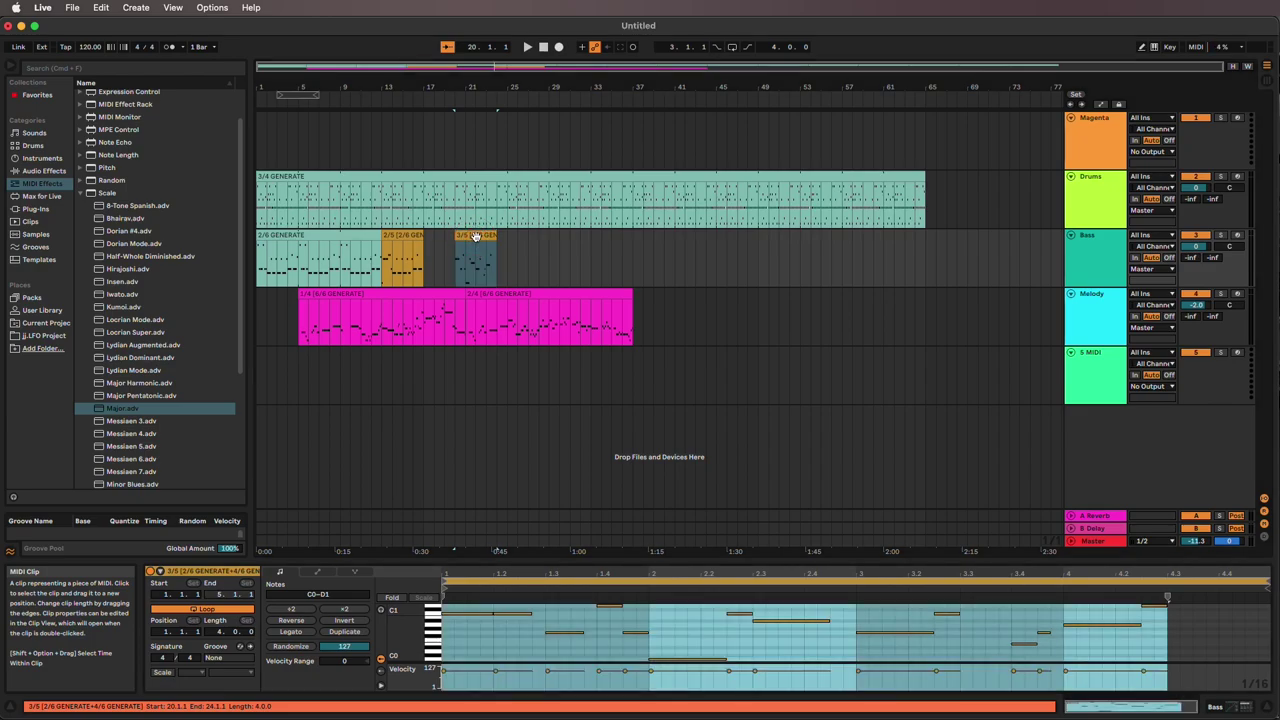
drag(492, 236, 632, 240)
click(420, 236)
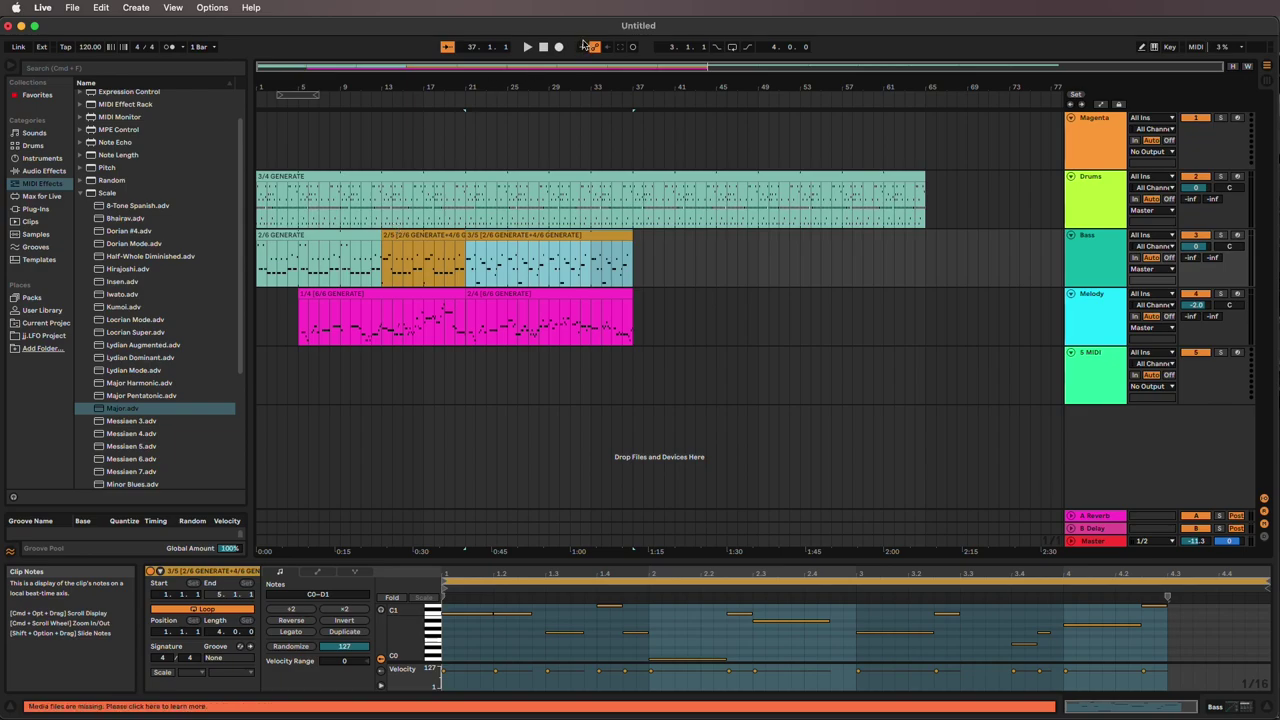
shift+click(520, 237)
click(528, 47)
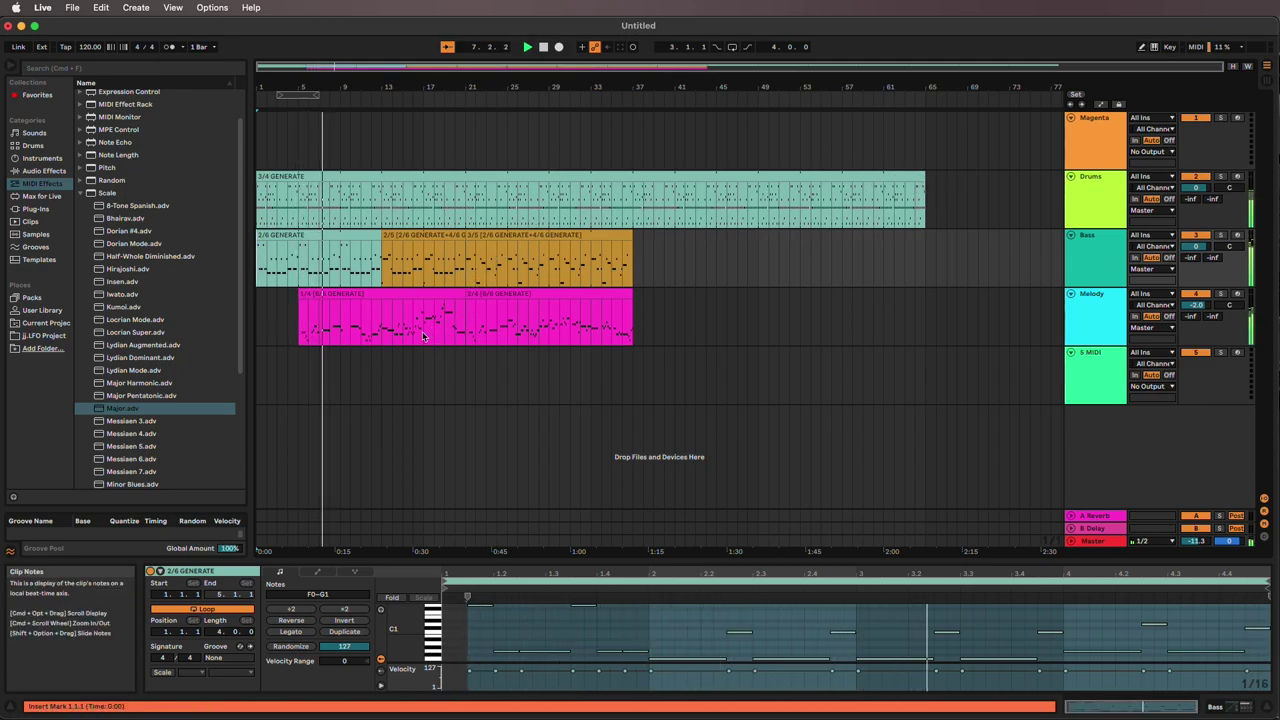
click(509, 238)
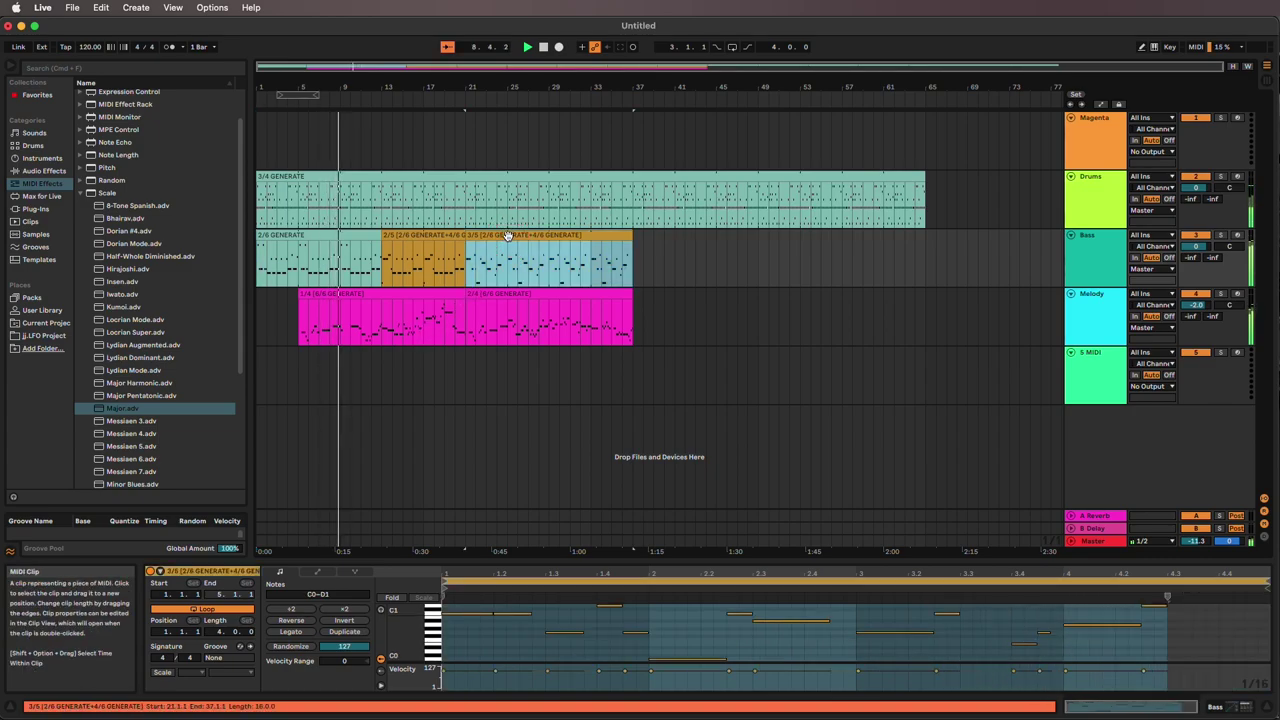
click(682, 249)
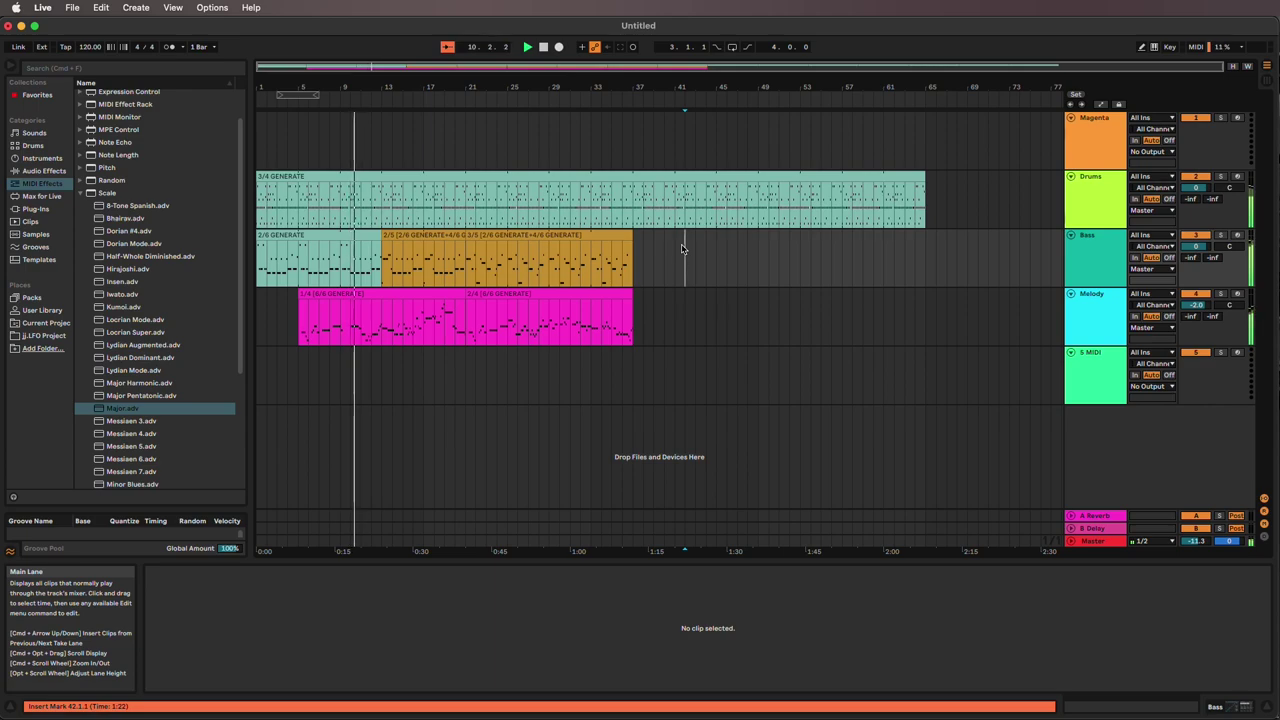
Step: Shorten the 3/4 GENERATE drum loop to bar 13, then duplicate it at bar 17 trimmed to 4 bars
drag(924, 178, 380, 176)
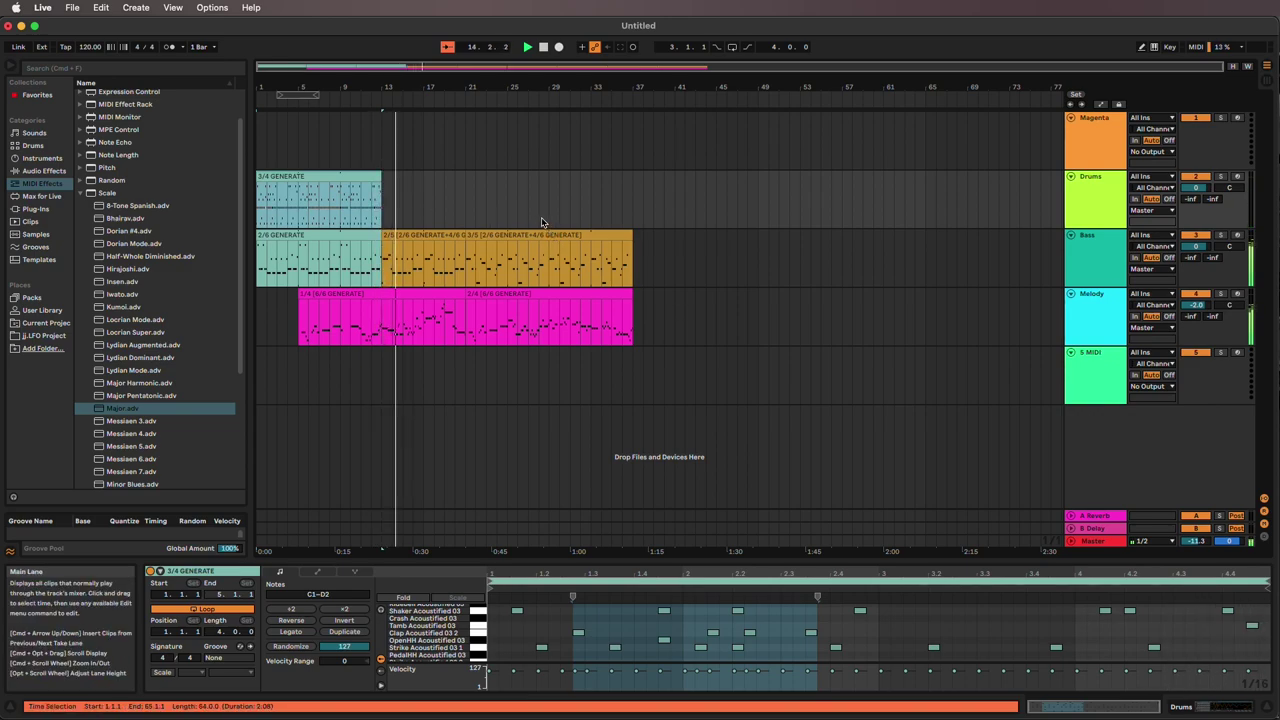
click(307, 176)
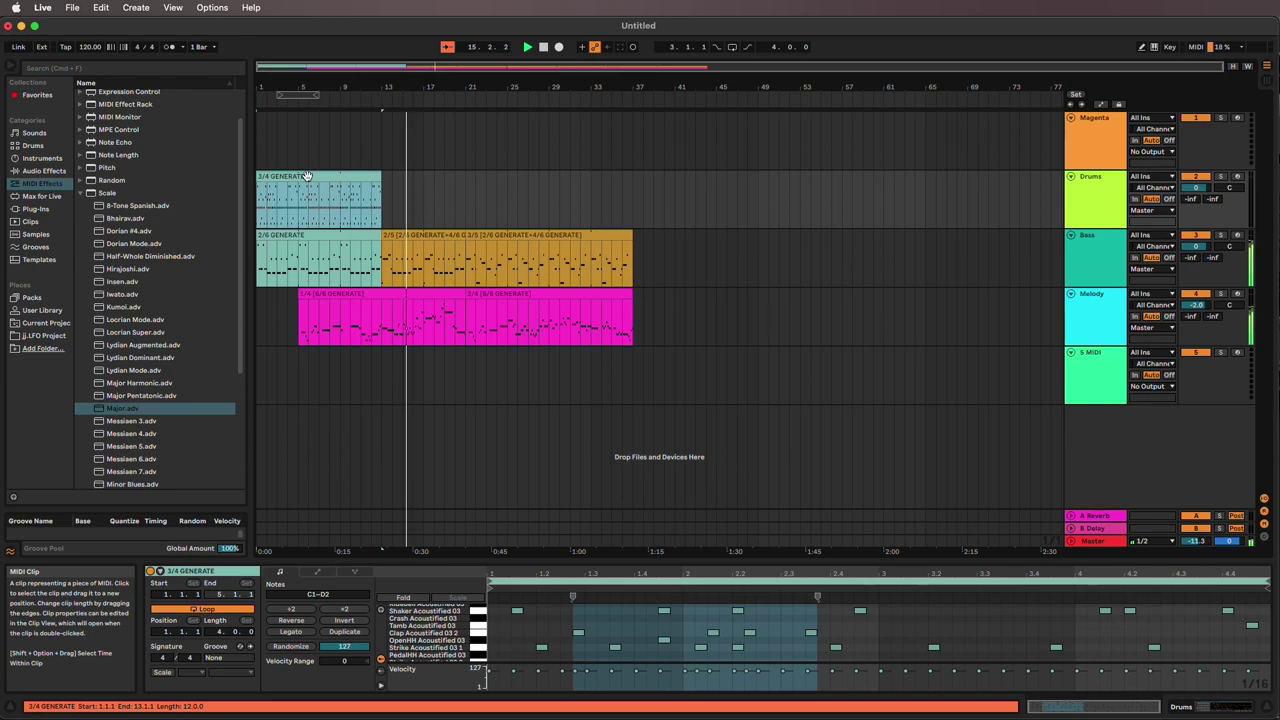
drag(307, 176, 481, 181)
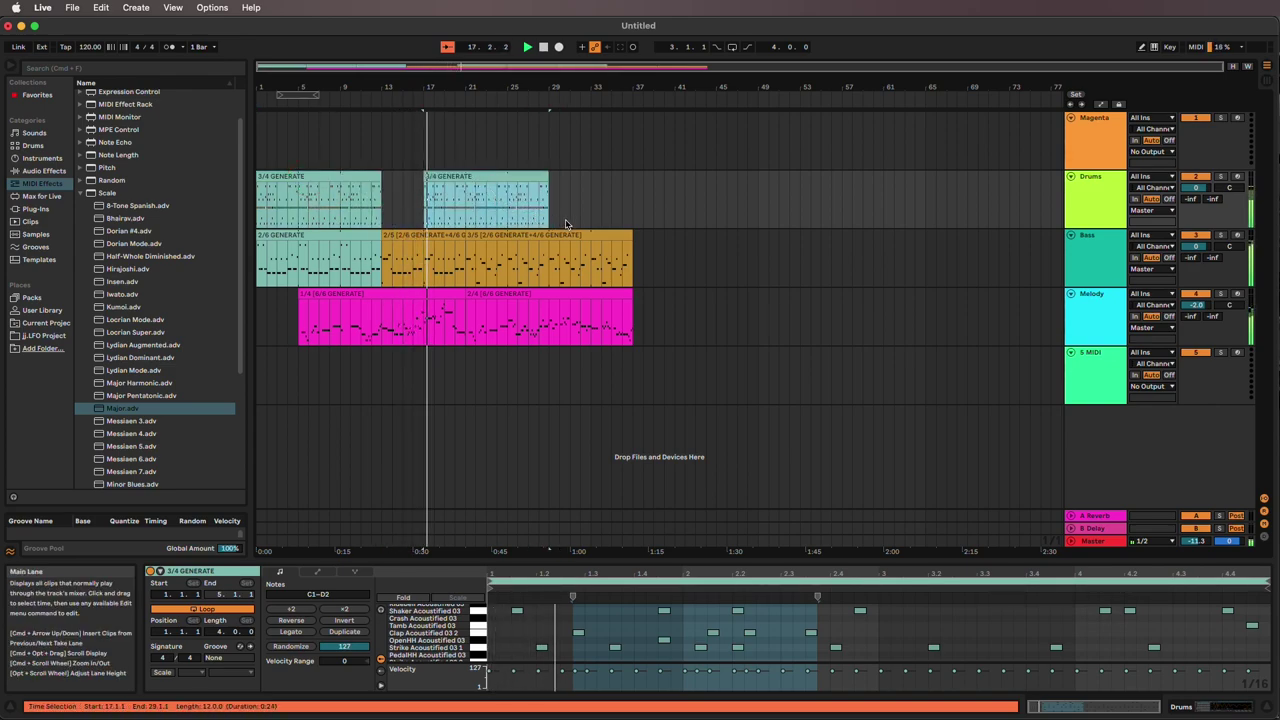
drag(548, 210, 465, 210)
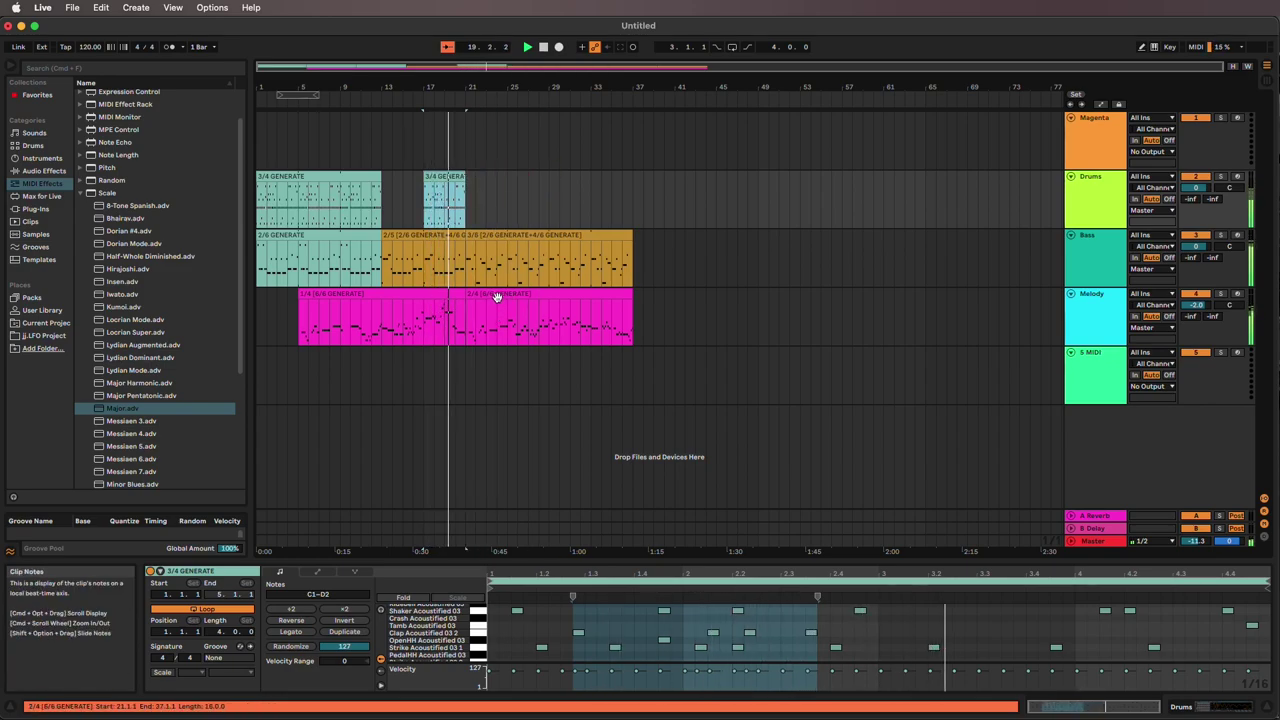
Step: Copy the second Melody clip to the 5 MIDI track and load ABS Pipe 1 from Sounds > Mallets onto it
drag(497, 297, 517, 379)
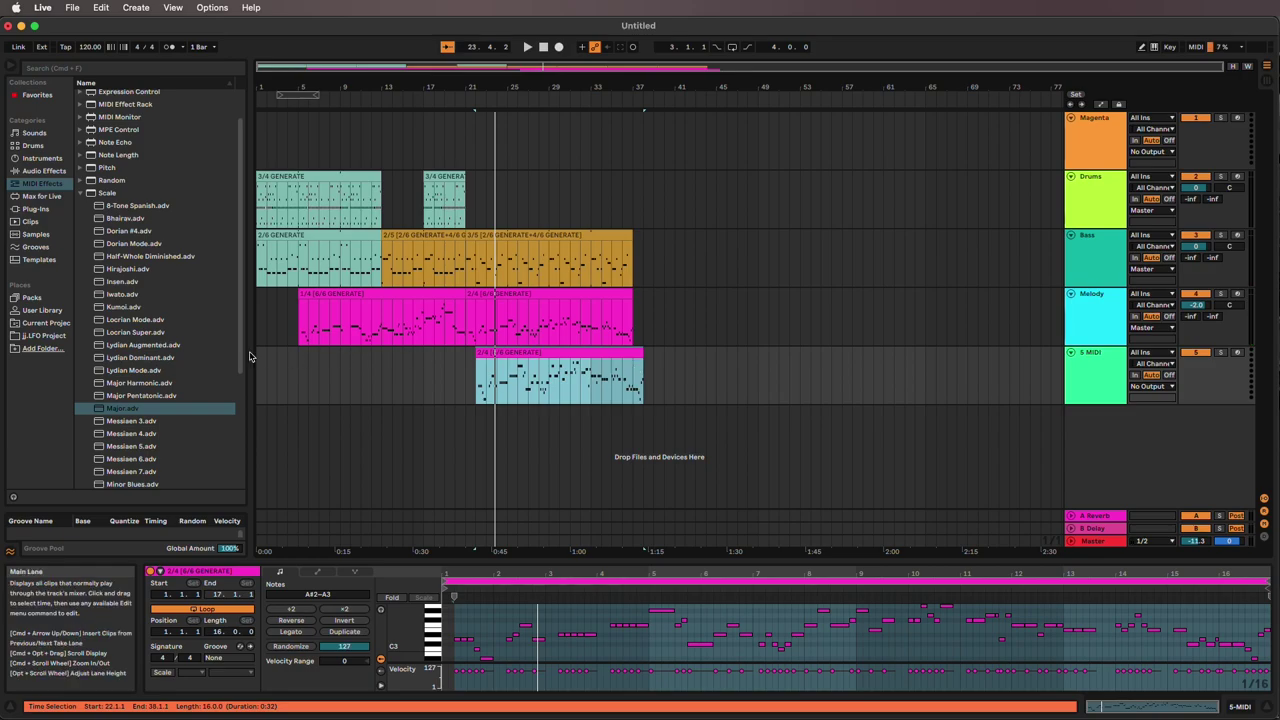
click(185, 408)
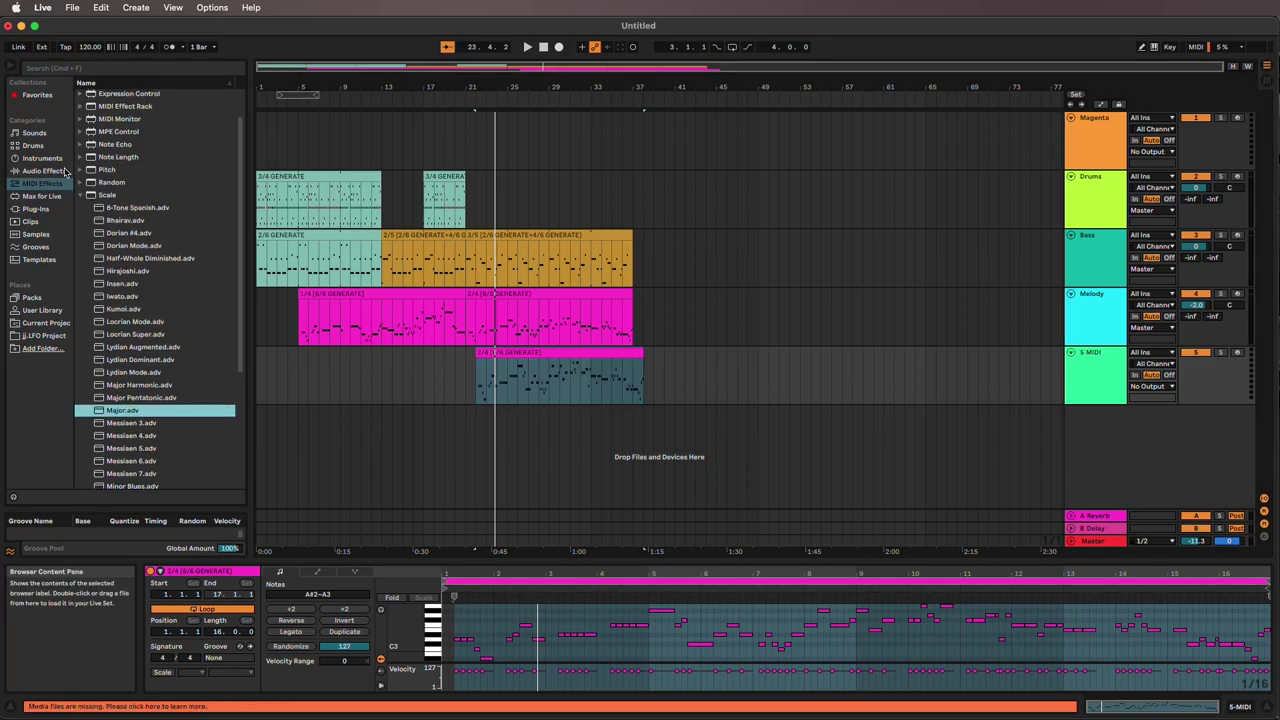
click(36, 133)
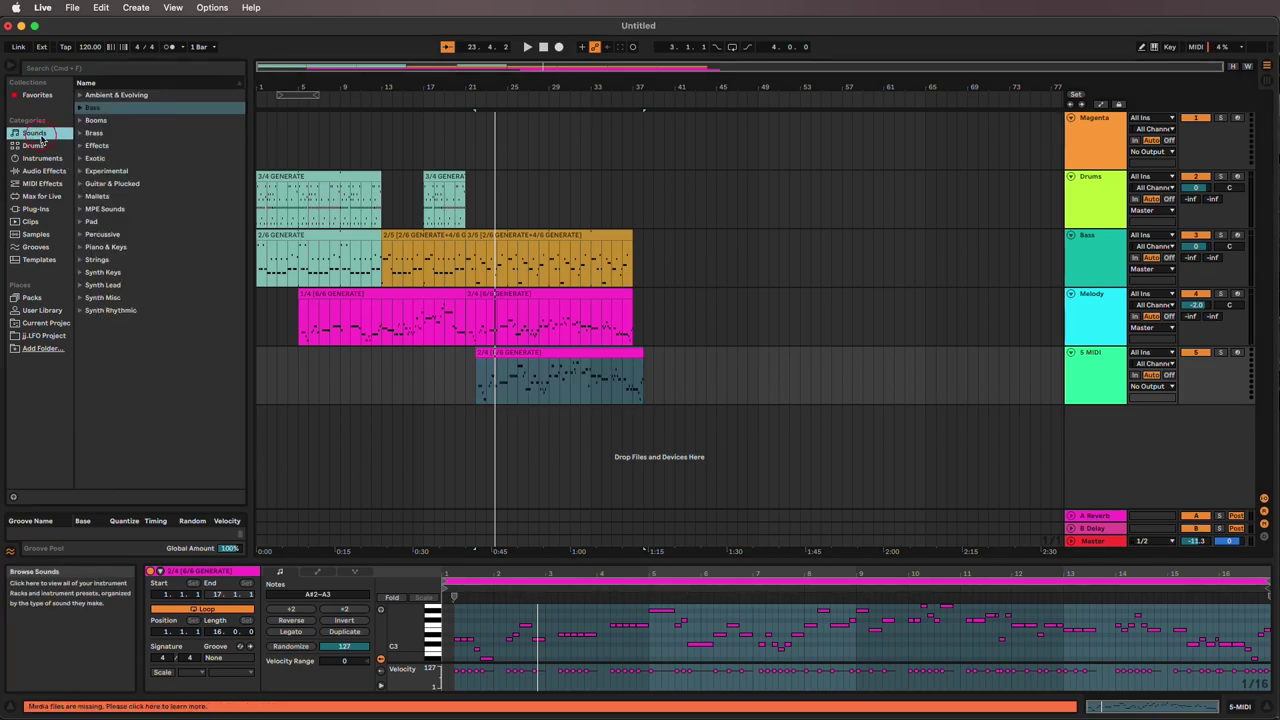
click(81, 197)
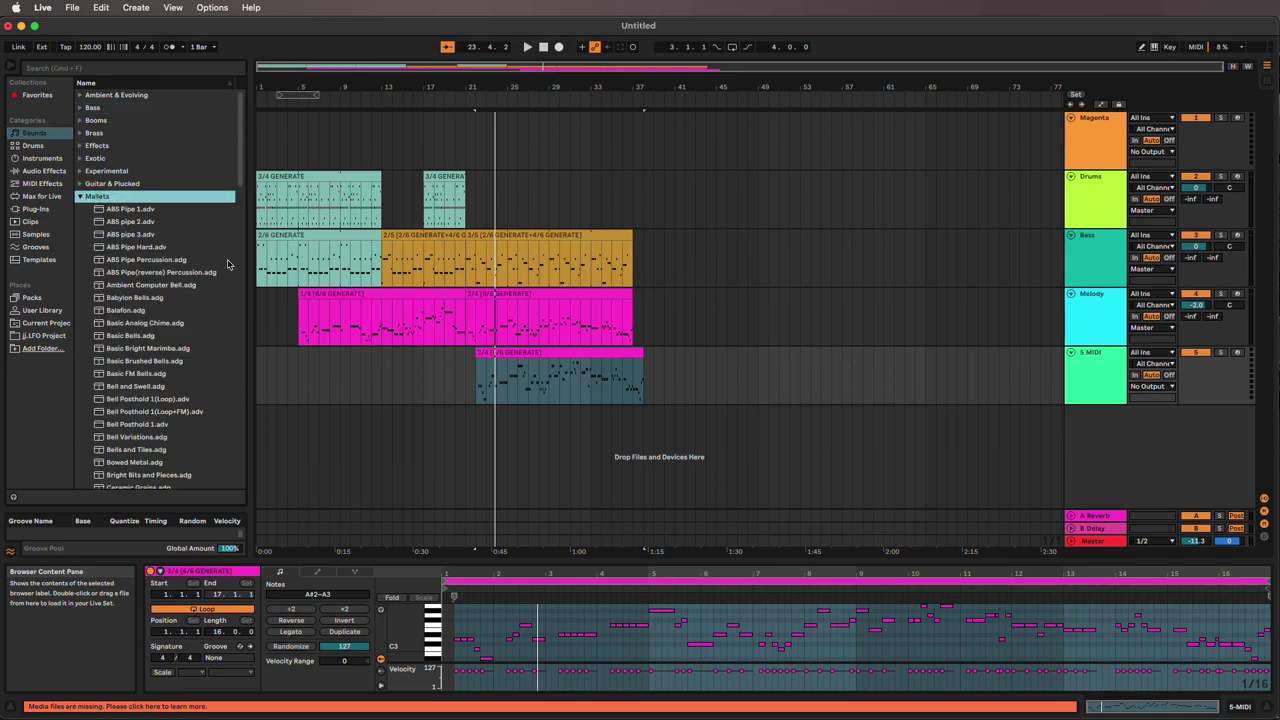
click(99, 211)
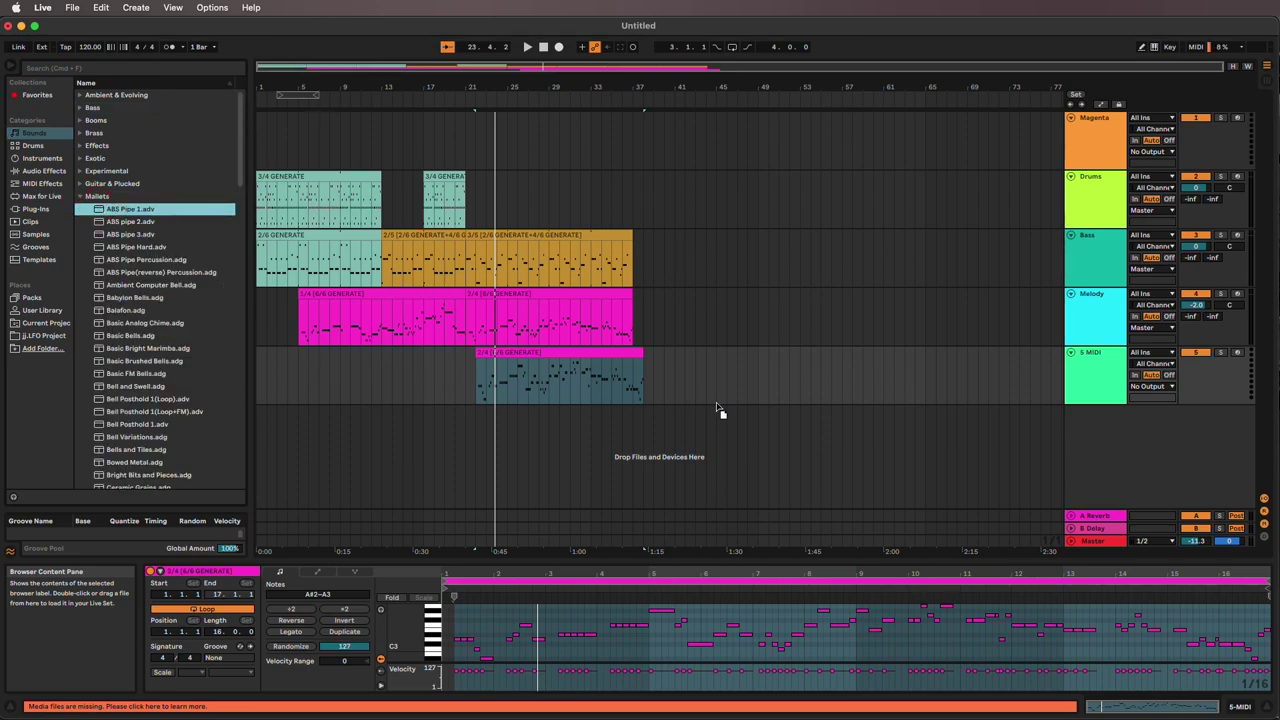
drag(1105, 387, 1099, 380)
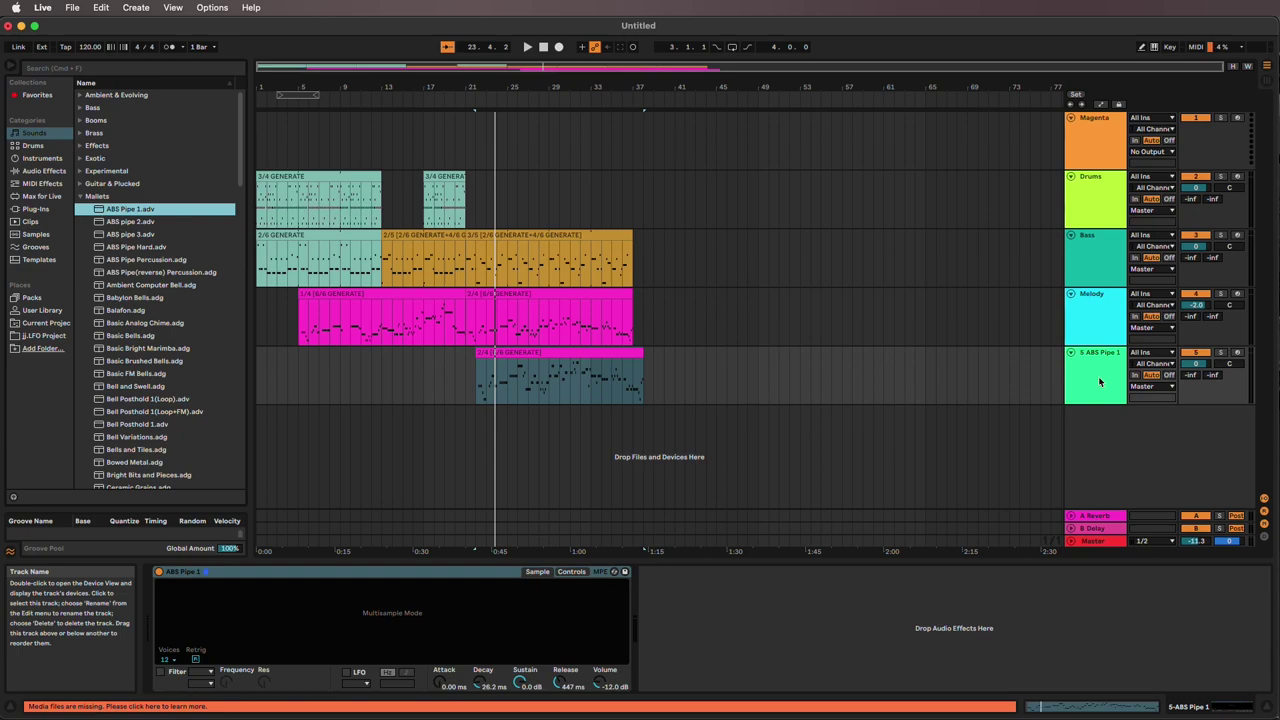
Step: Add the Major scale MIDI effect ahead of ABS Pipe 1
click(30, 184)
click(98, 412)
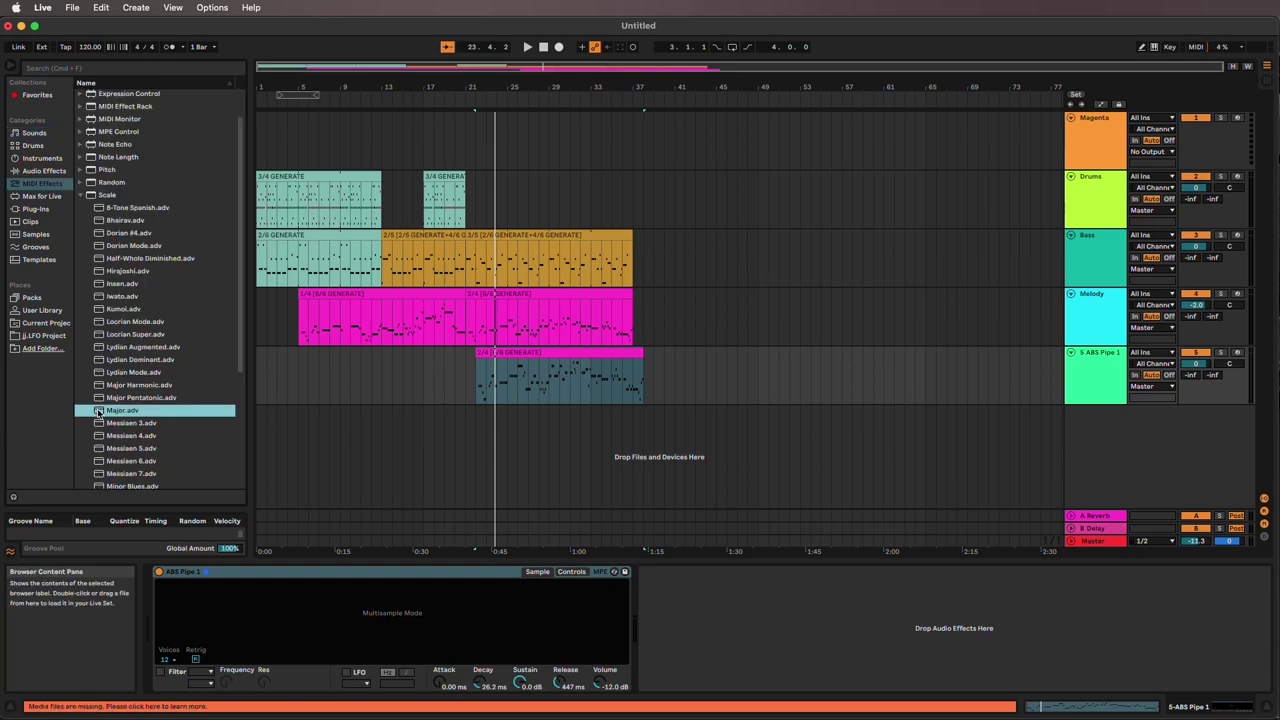
drag(168, 636, 150, 627)
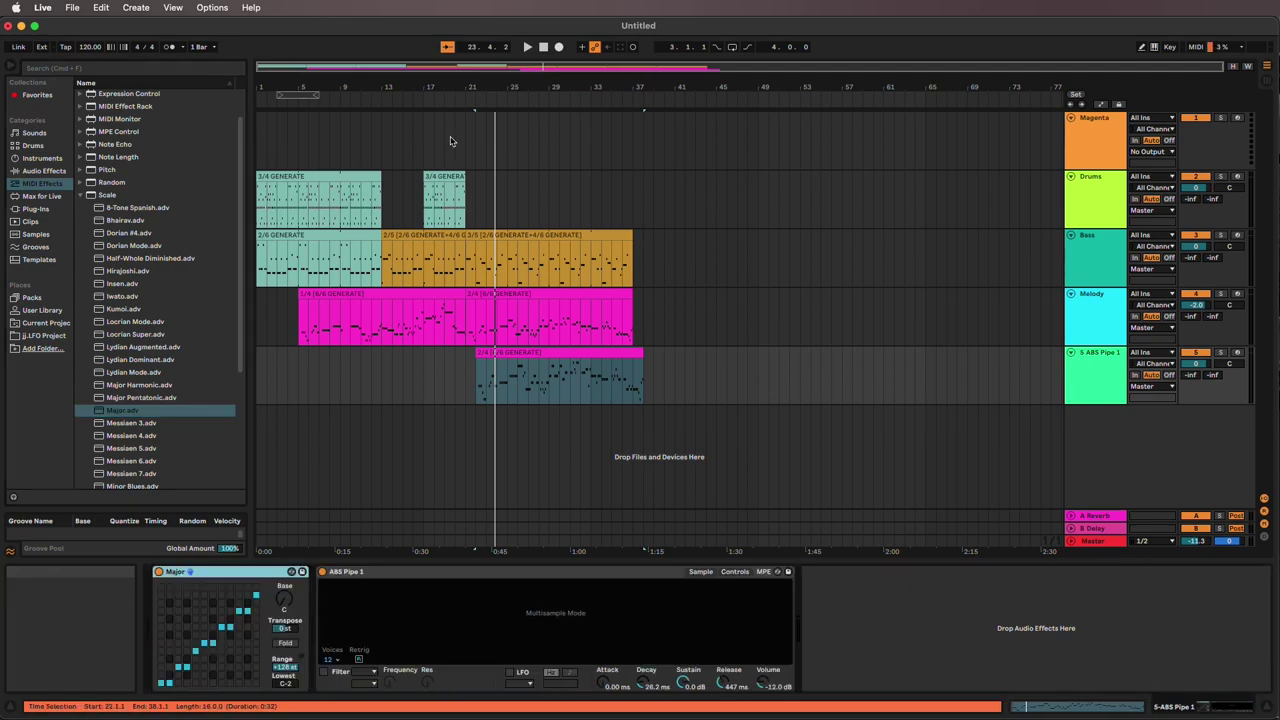
Step: Audition from bar 19 and raise the Scale device's Transpose to +12 st
click(446, 96)
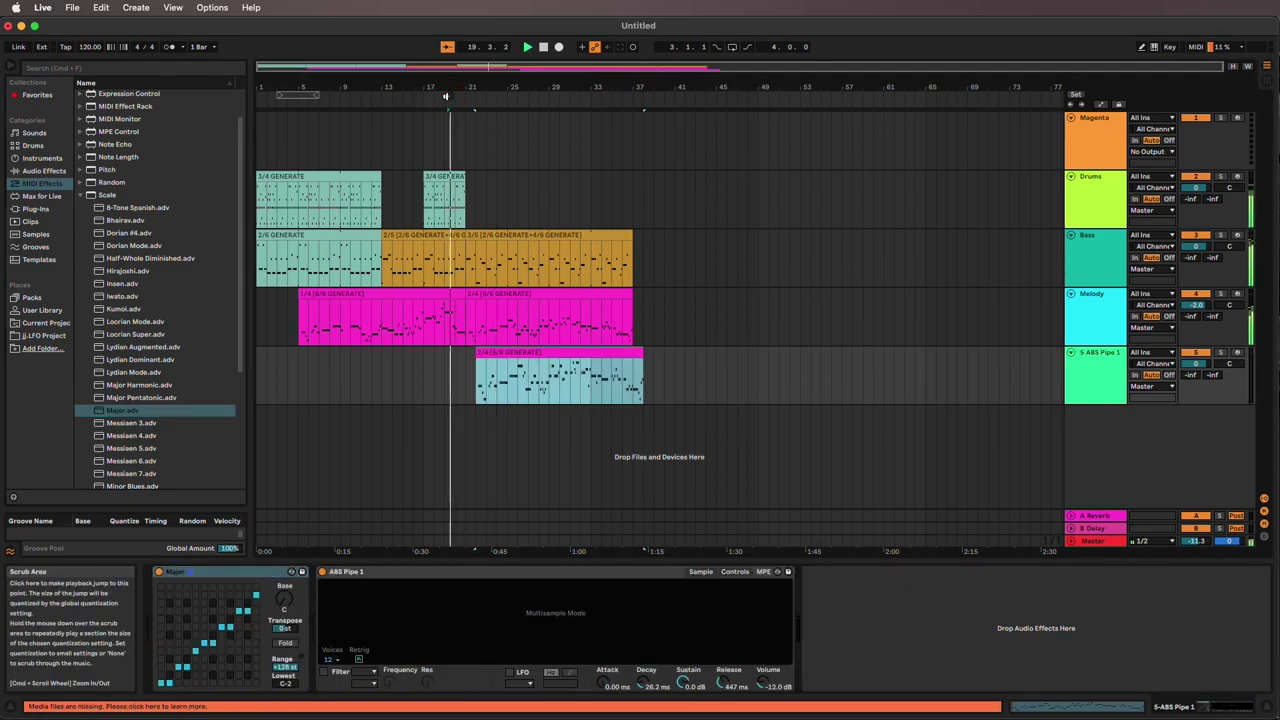
click(446, 96)
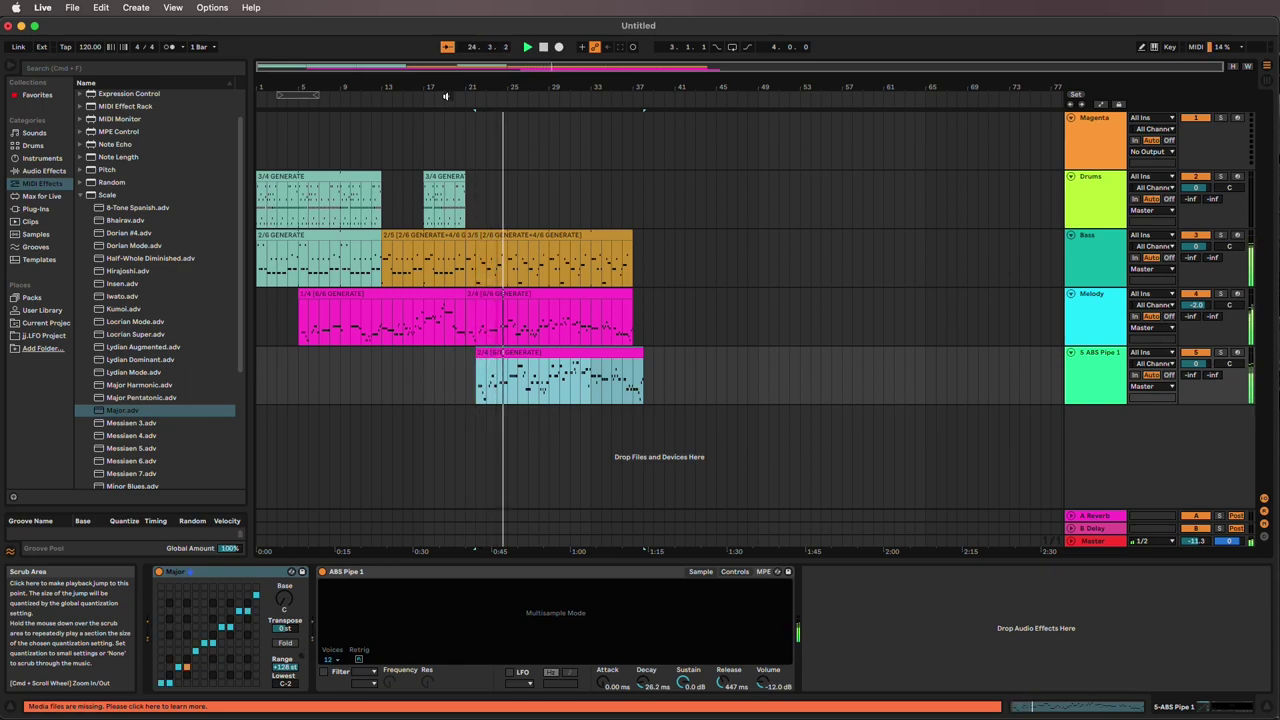
click(284, 632)
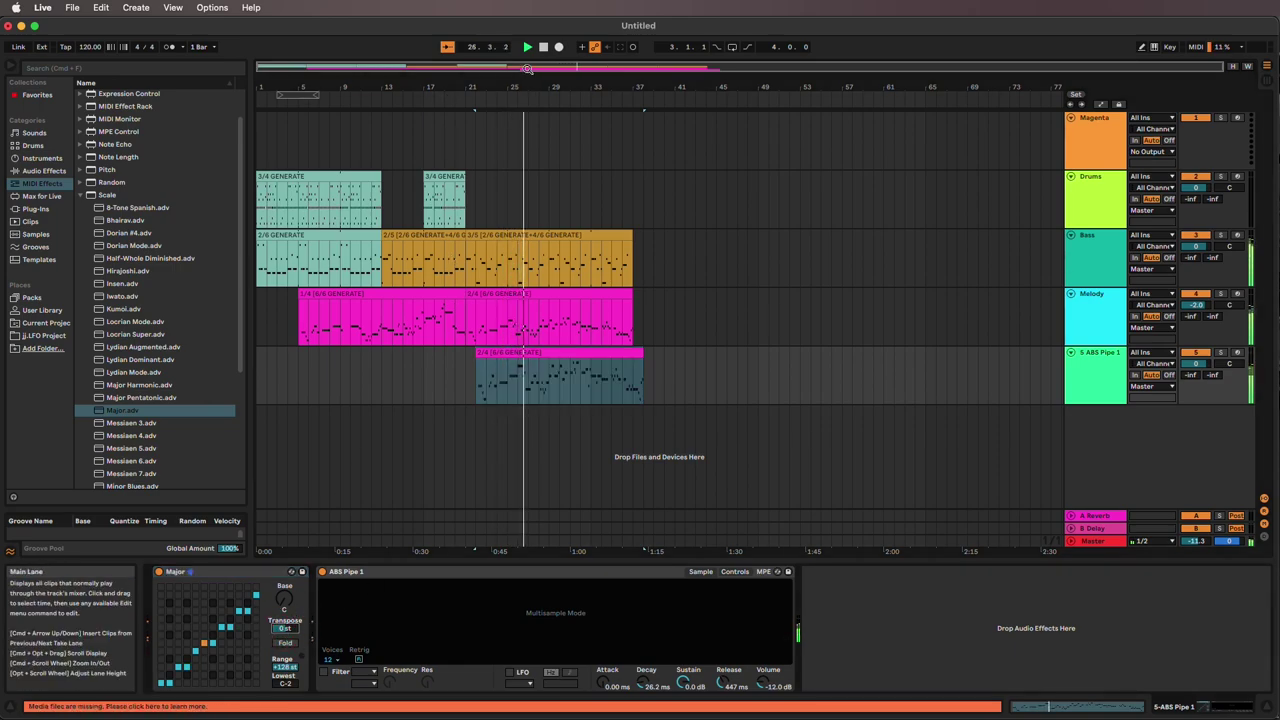
click(491, 396)
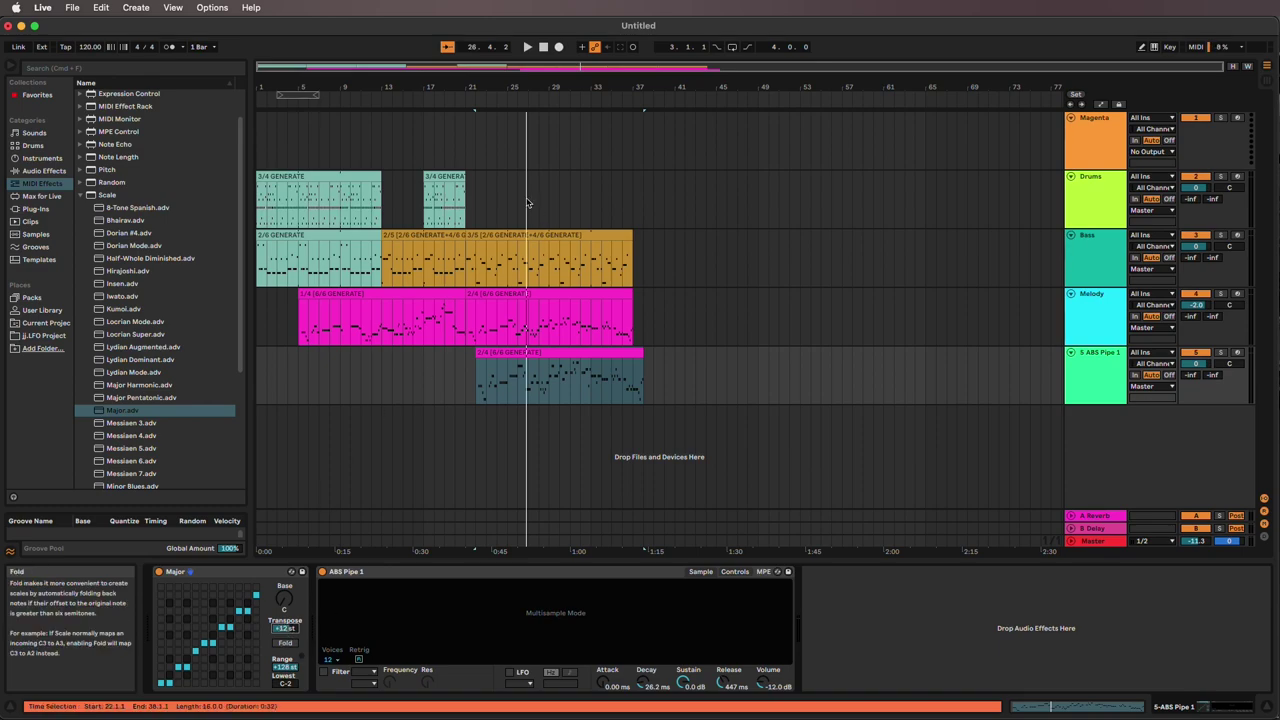
Step: Replay from bar 21, stop playback, and list the instrument presets in the browser
click(475, 96)
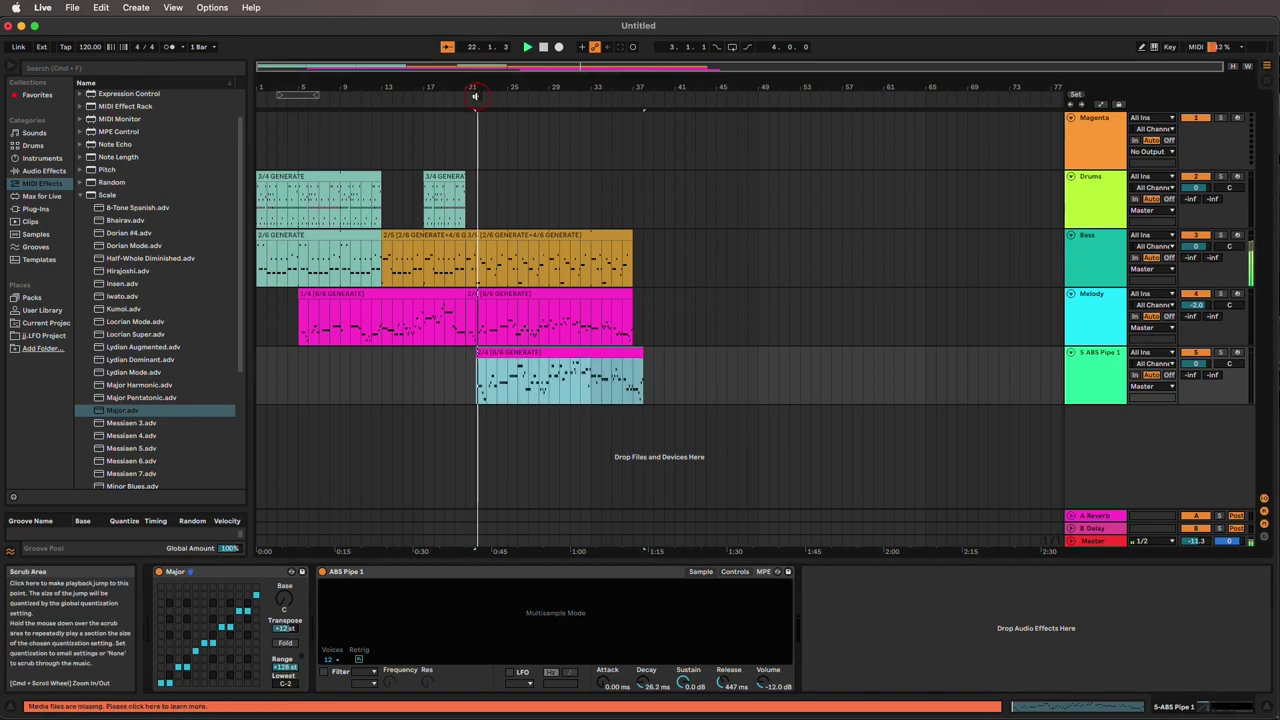
click(543, 48)
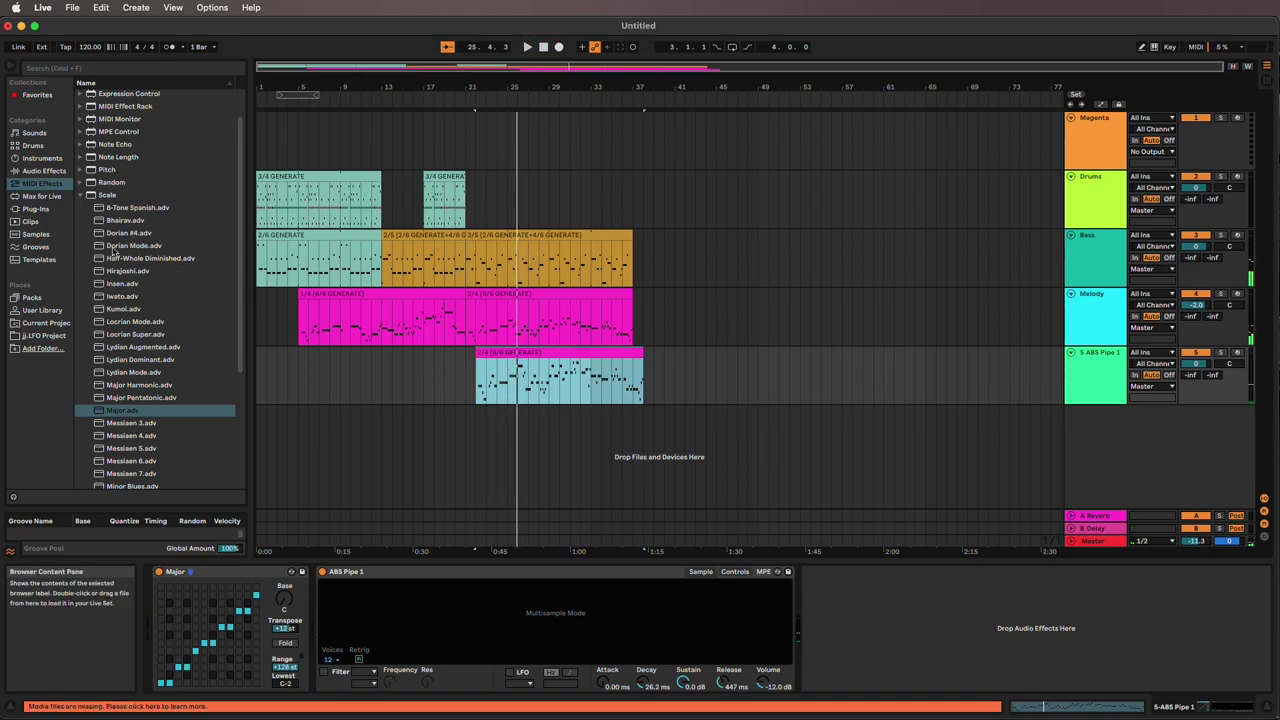
click(36, 158)
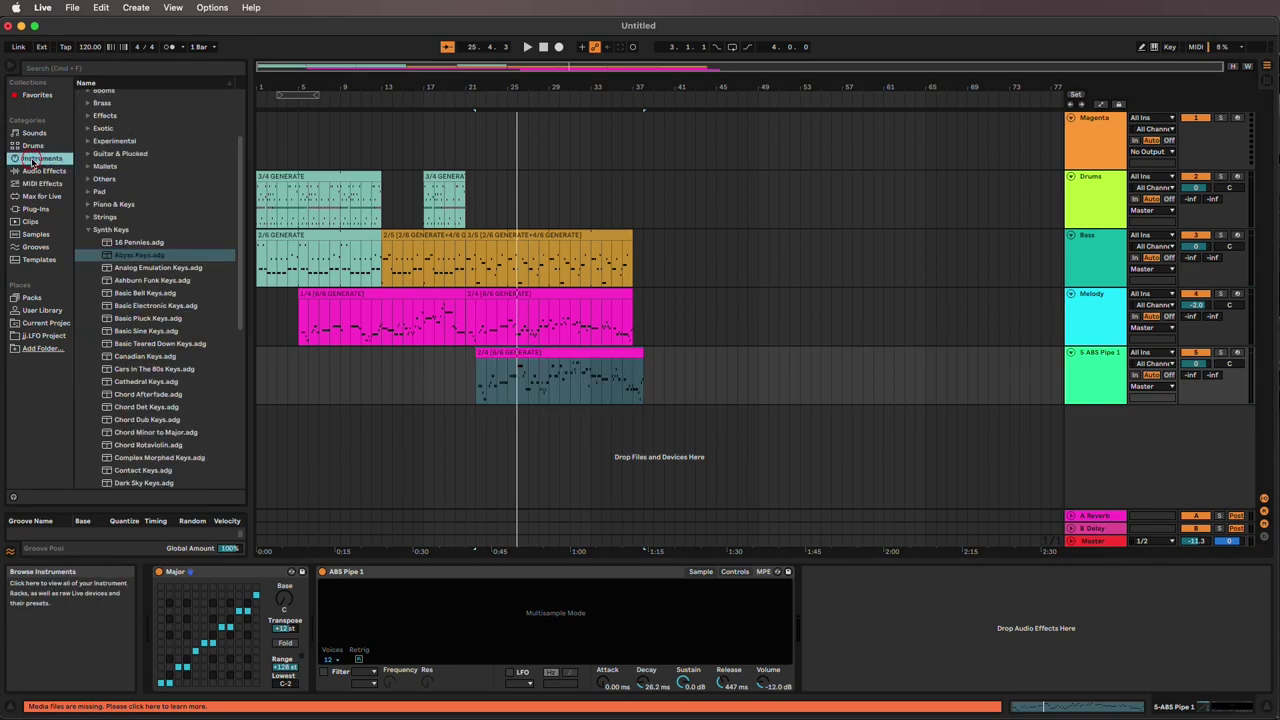
Step: Load the Ambient Computer Bell mallet preset onto track 5 in place of ABS Pipe 1
click(89, 229)
click(88, 260)
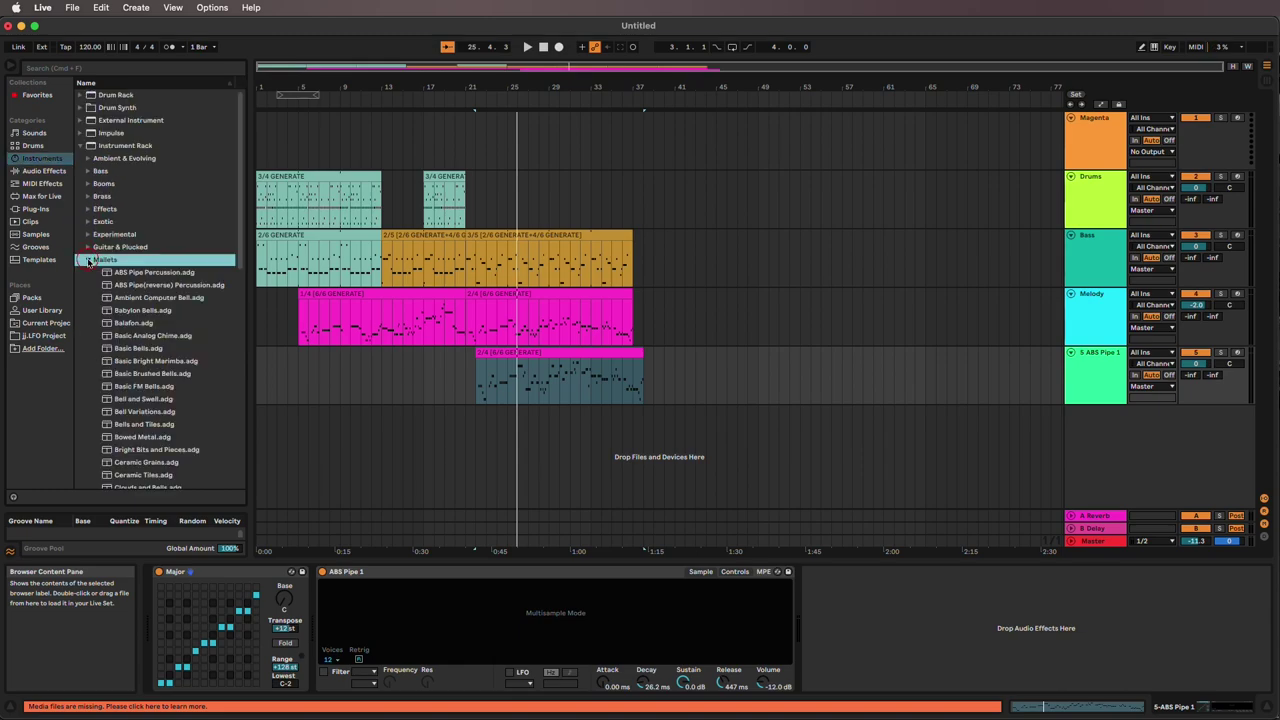
scroll(190, 285, down, 2)
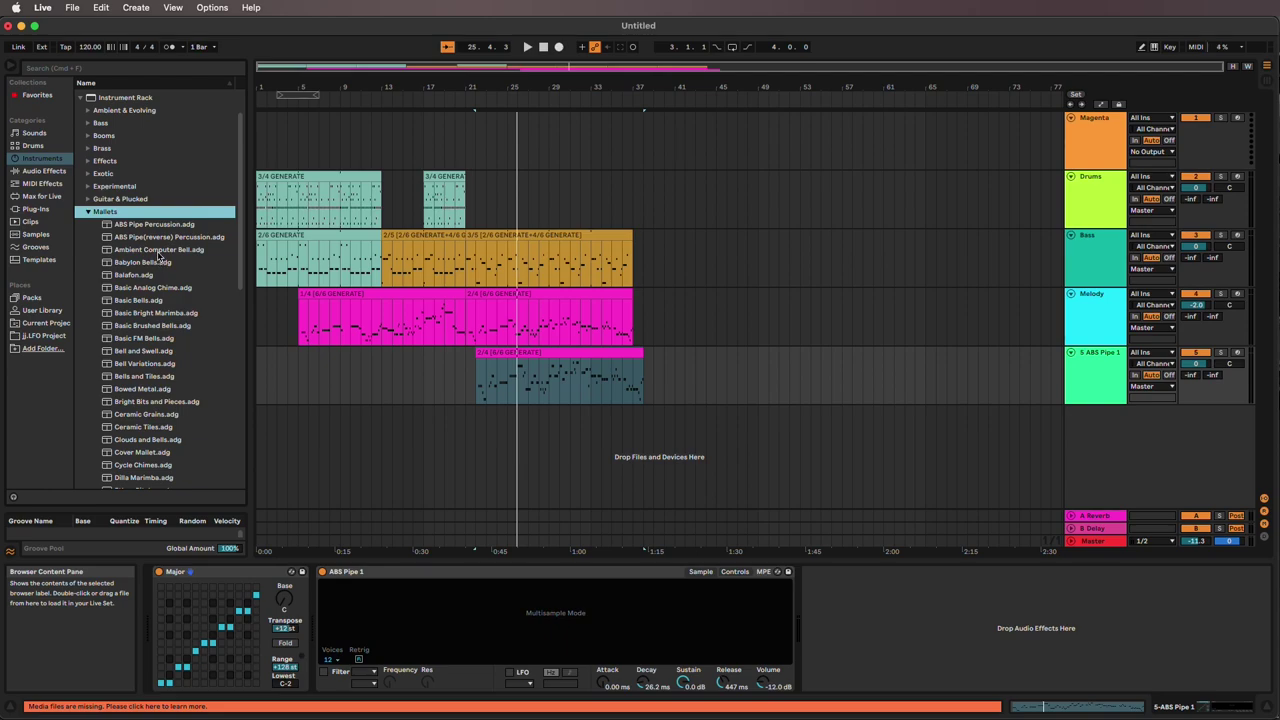
scroll(154, 268, down, 1)
click(106, 241)
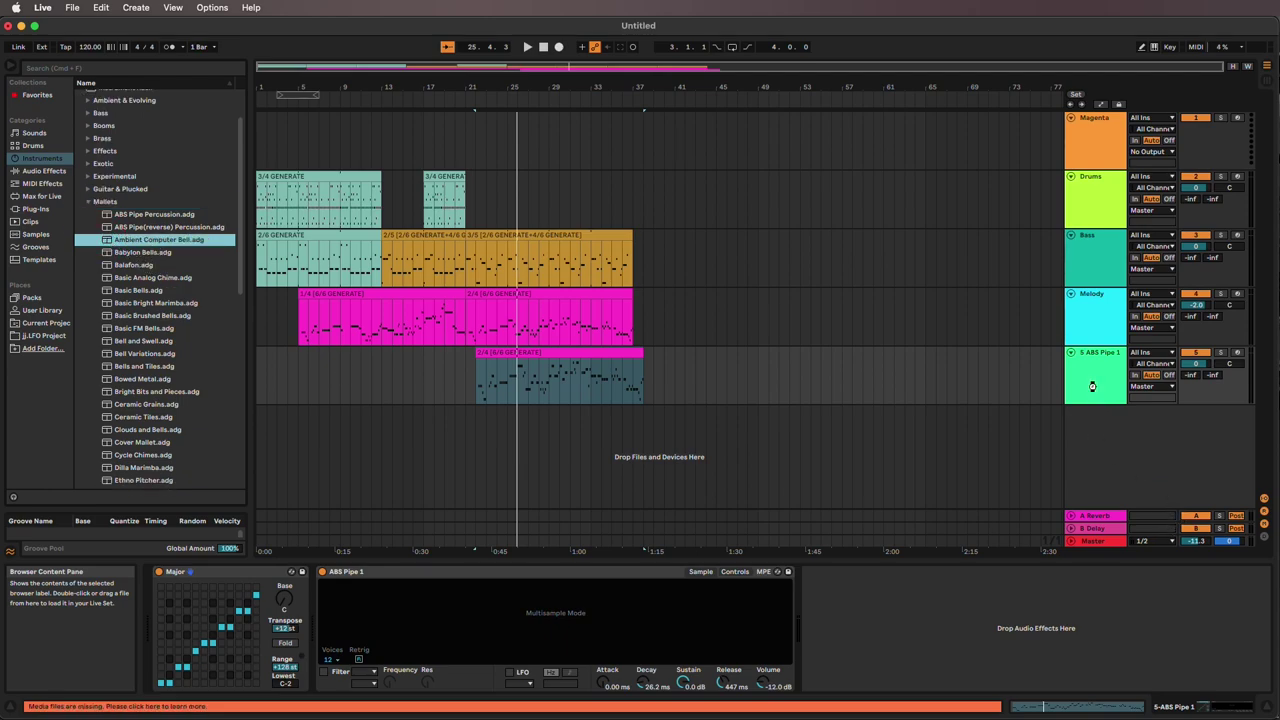
drag(1092, 387, 1093, 390)
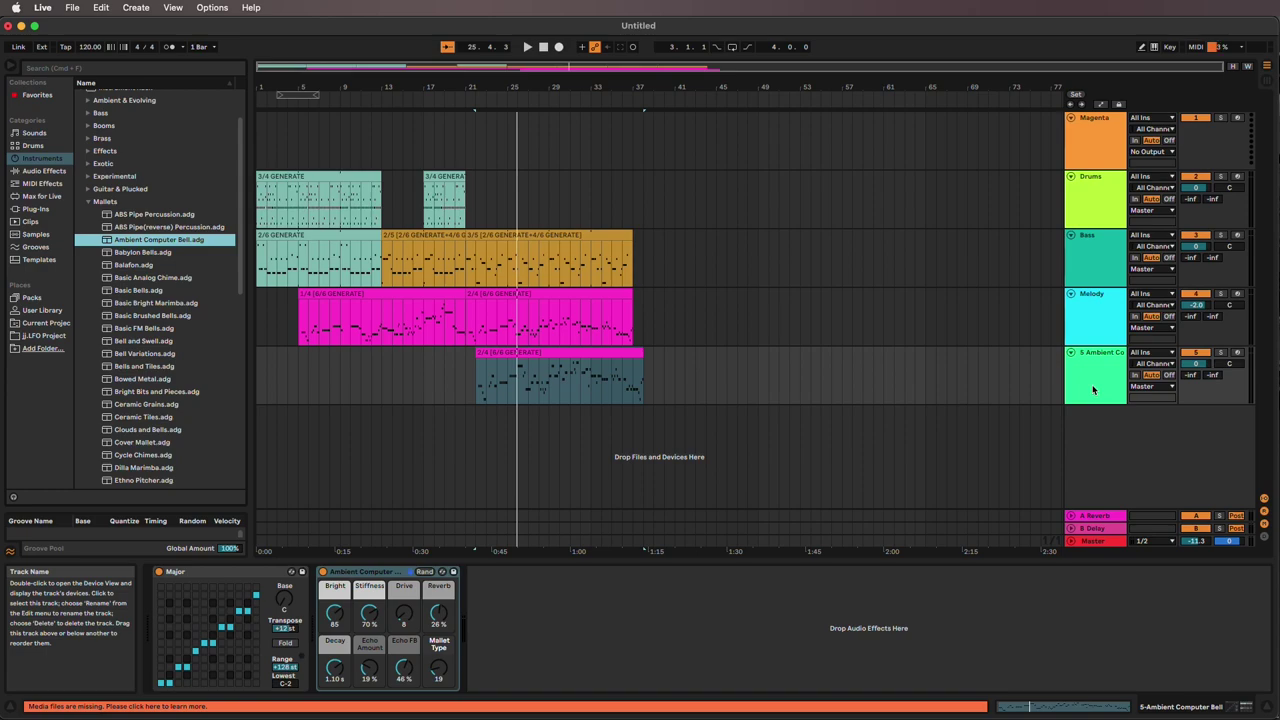
Step: Play the arrangement and turn the bell's Bright macro up to 111
click(528, 47)
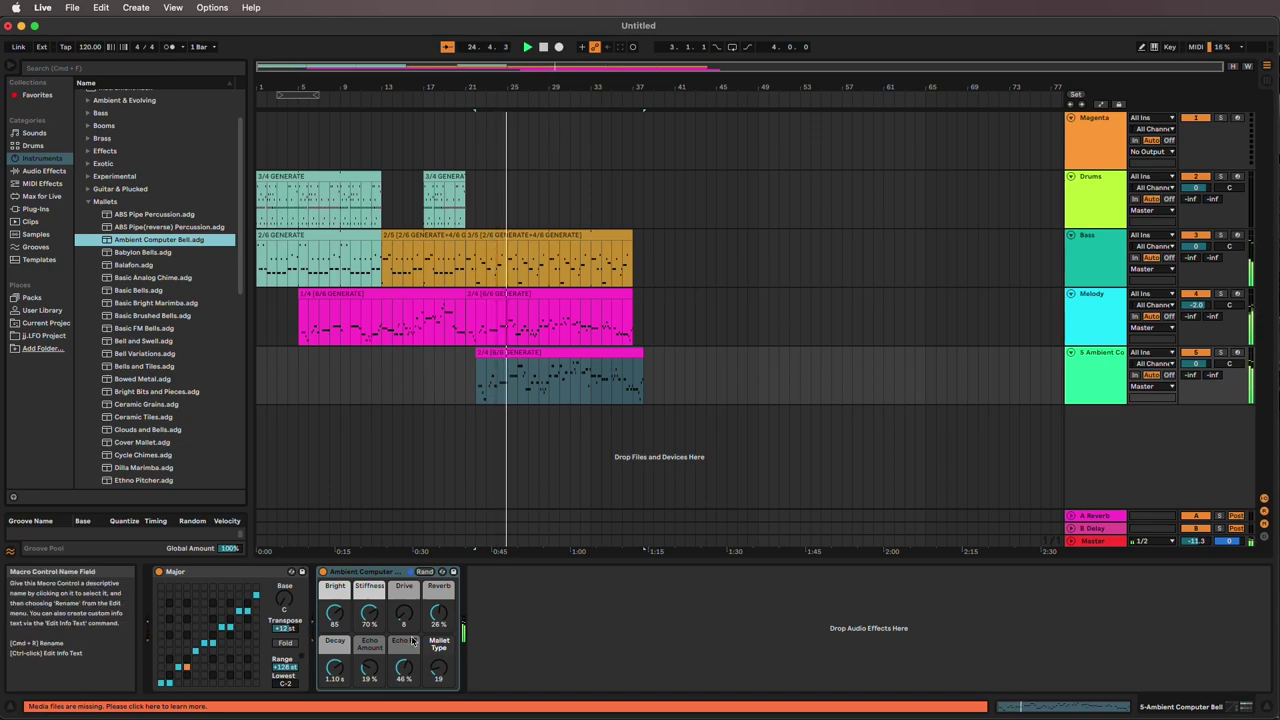
drag(330, 613, 330, 590)
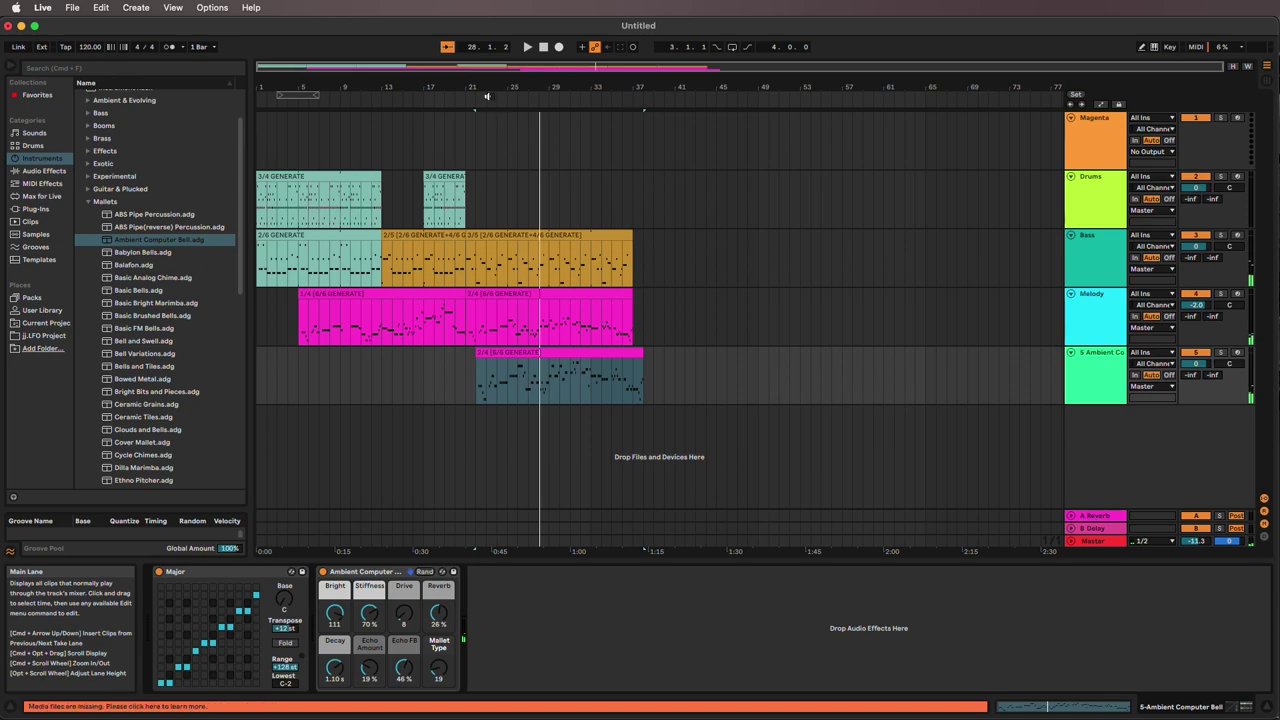
drag(489, 88, 489, 122)
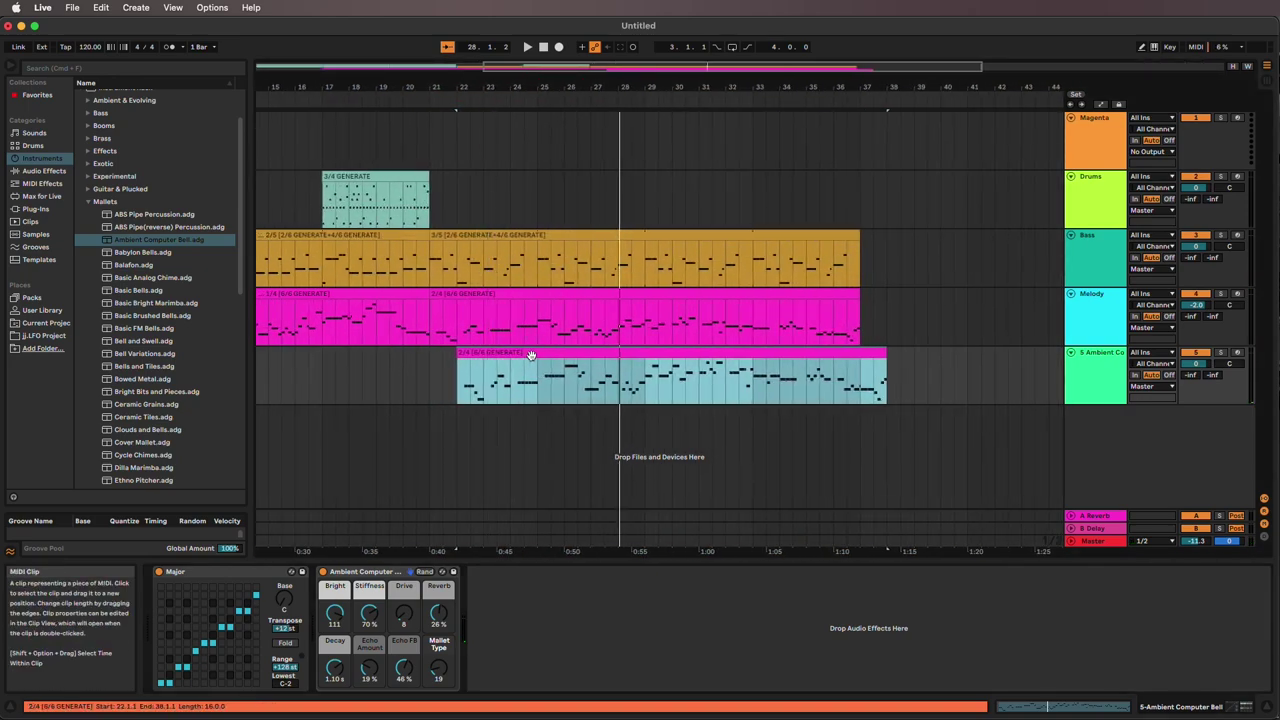
Step: Shift the track 5 bell clip so it starts at 21.3.1 and audition it
drag(517, 355, 490, 360)
click(414, 95)
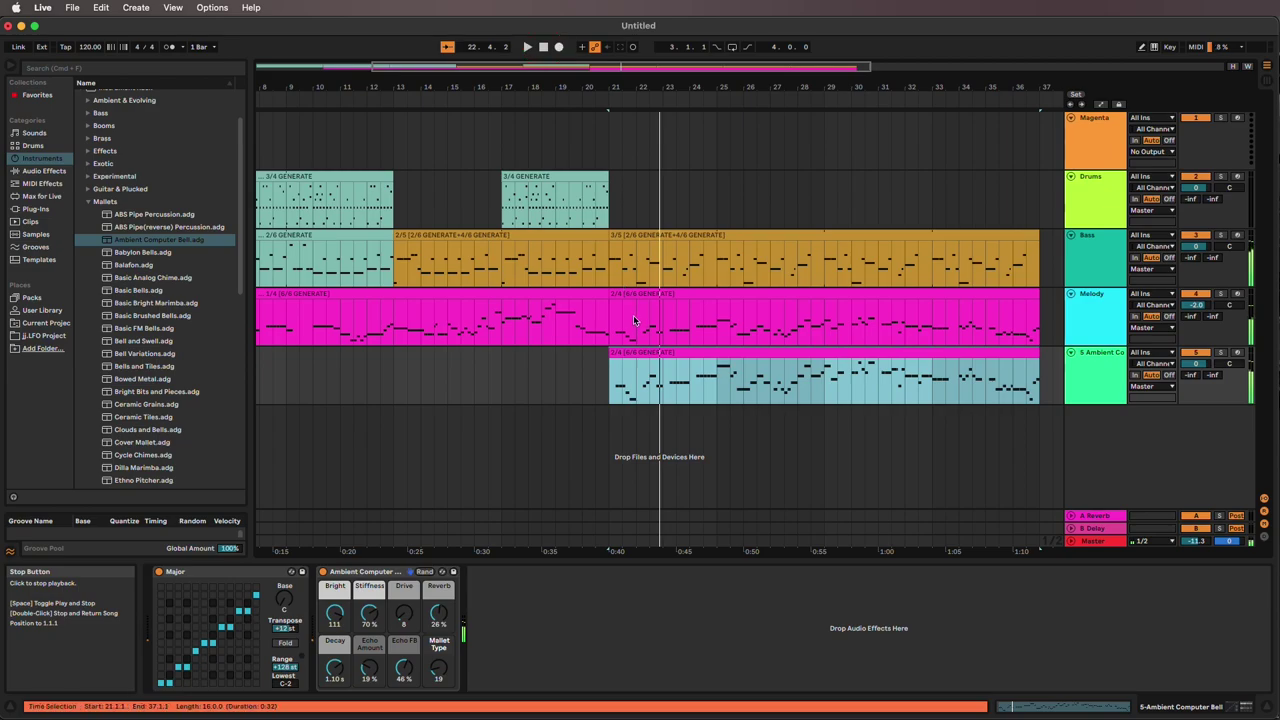
key(space)
drag(630, 352, 645, 358)
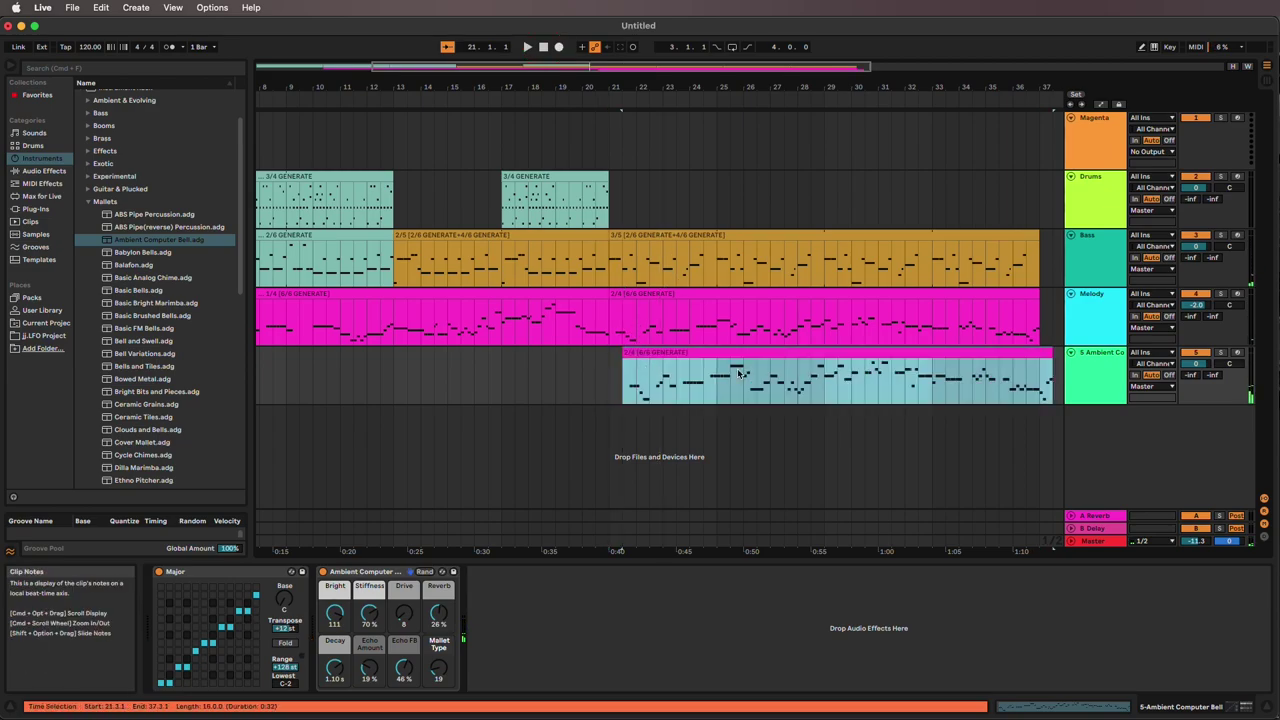
click(590, 100)
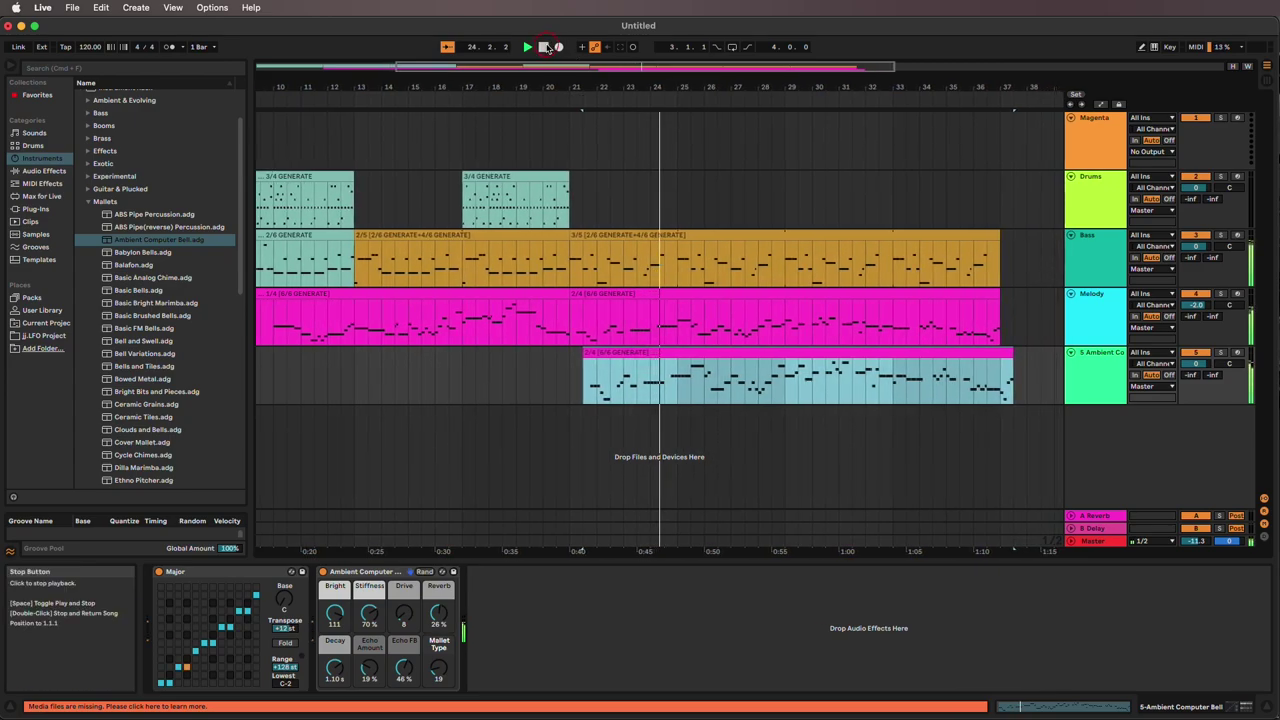
Step: Bring a Melody clip from Session view onto track 5 at bar 21 and play from there
click(714, 356)
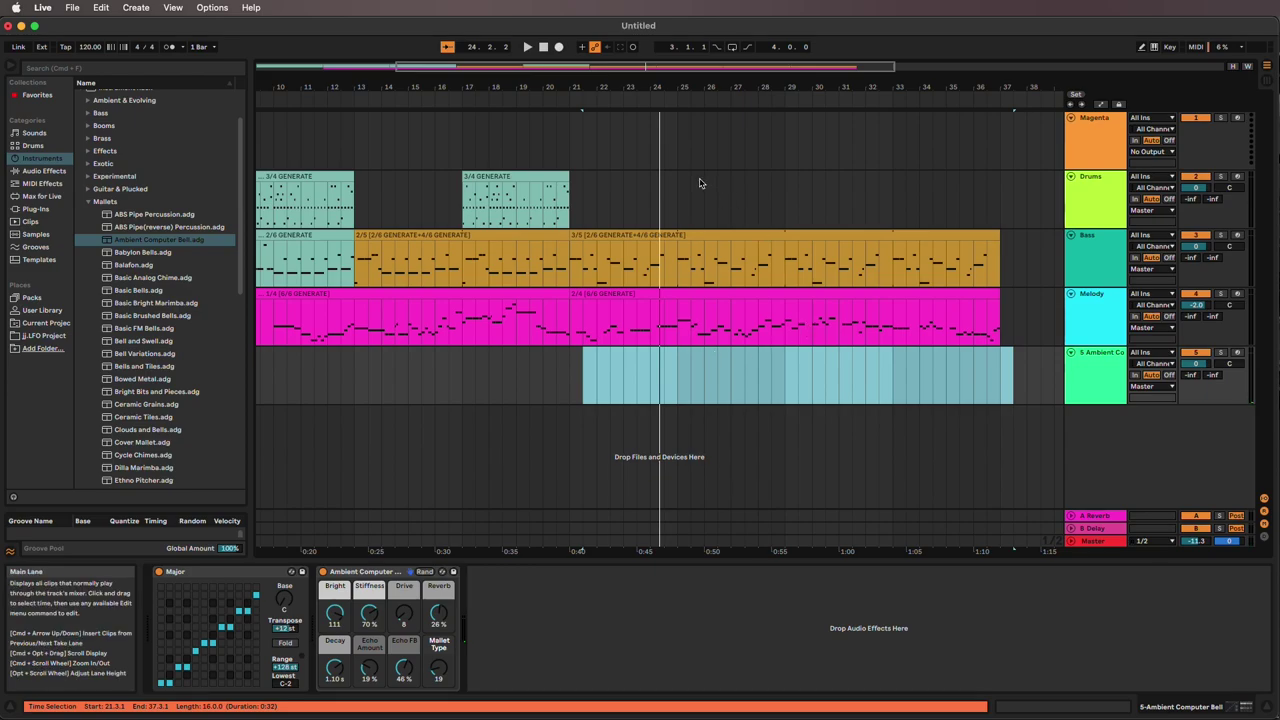
key(Tab)
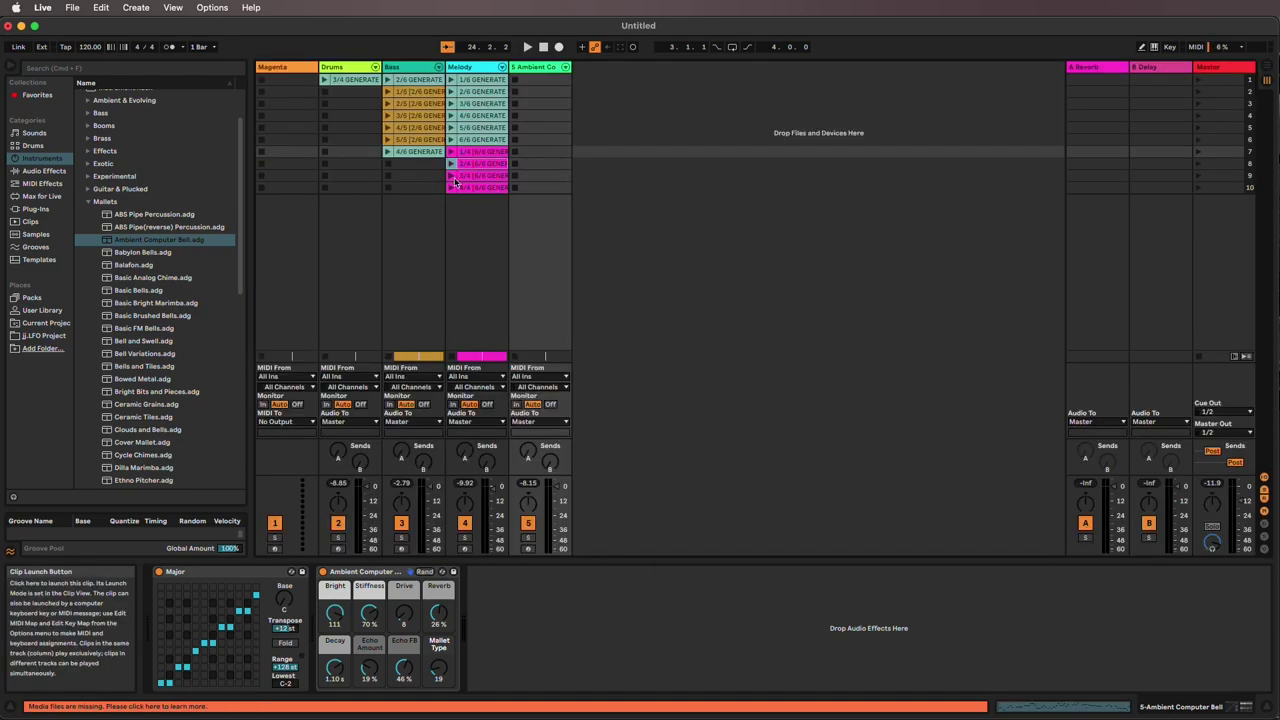
drag(463, 178, 568, 373)
key(Tab)
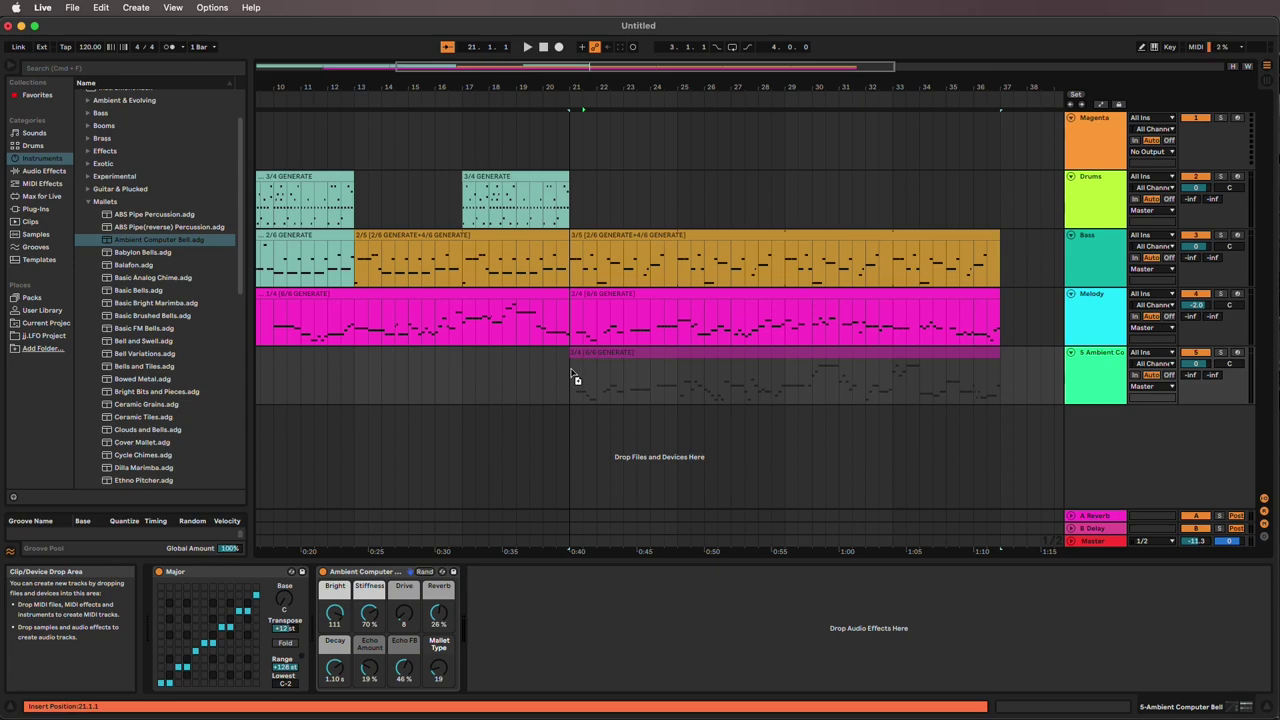
drag(572, 376, 588, 387)
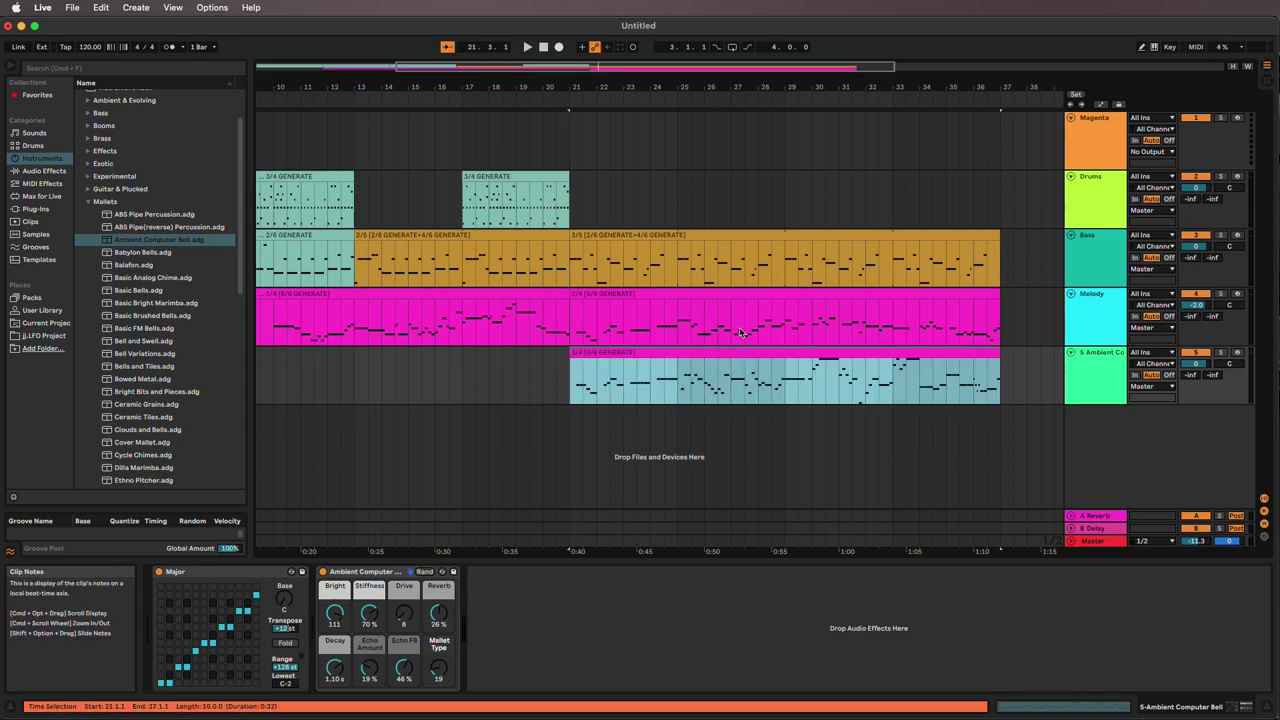
click(557, 96)
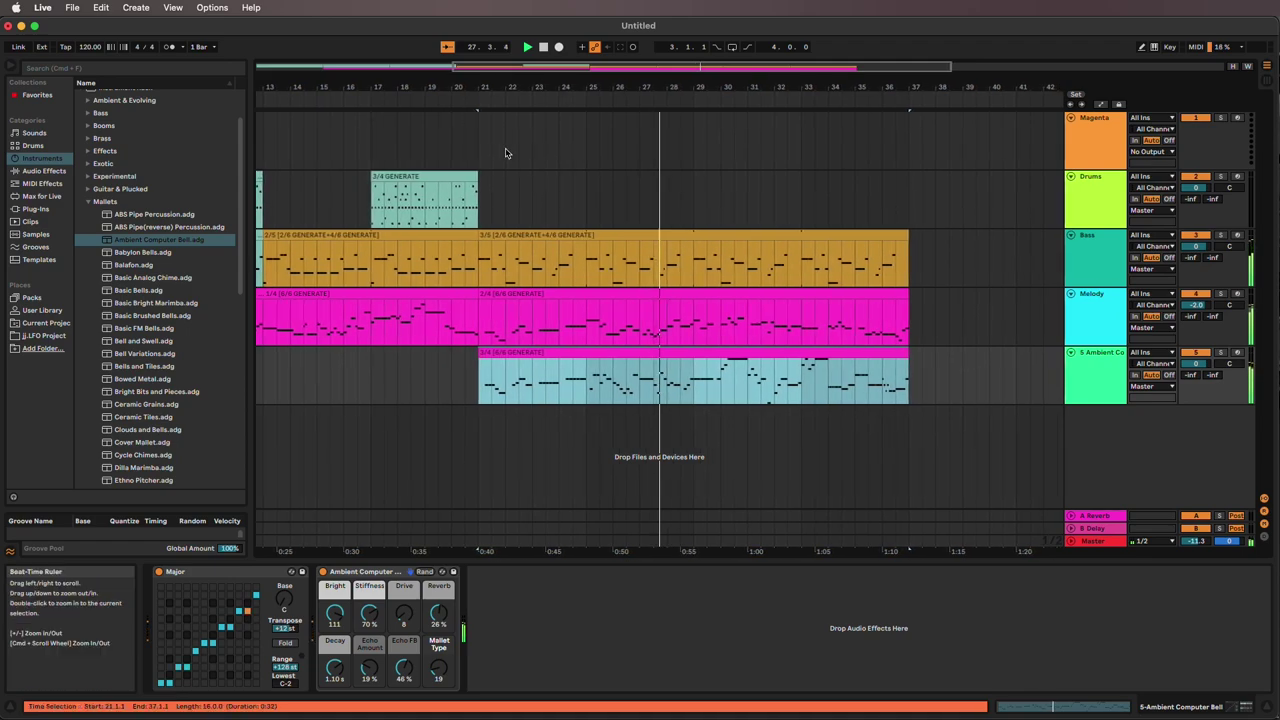
Step: Shorten the Bass clip to bar 29, copy the drums to bar 33, and extend Melody to bar 42
drag(888, 237, 764, 240)
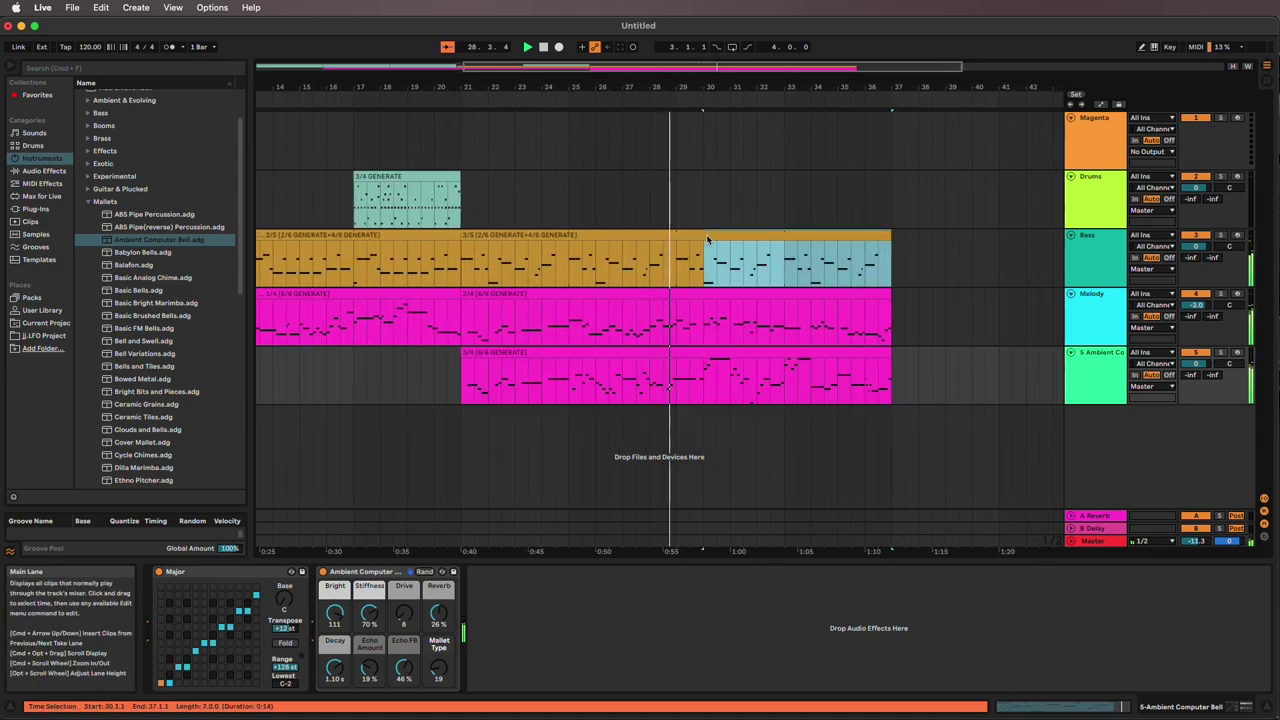
drag(885, 236, 678, 240)
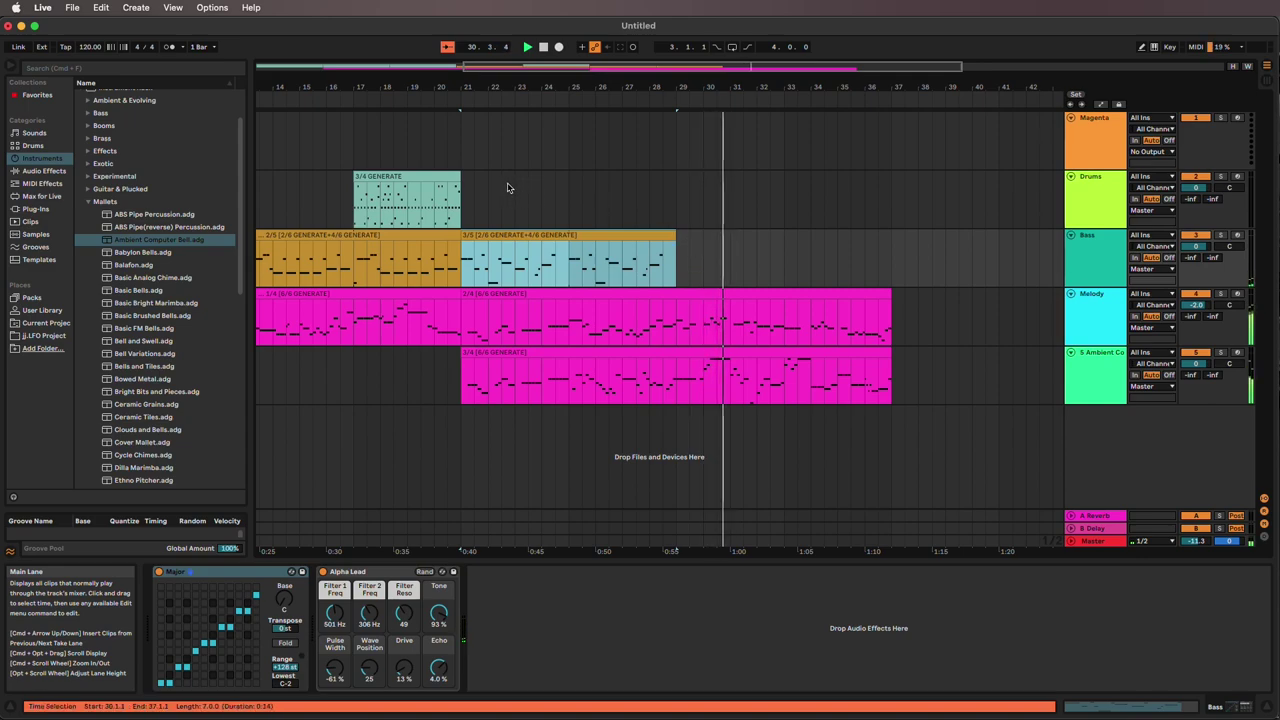
drag(424, 176, 862, 185)
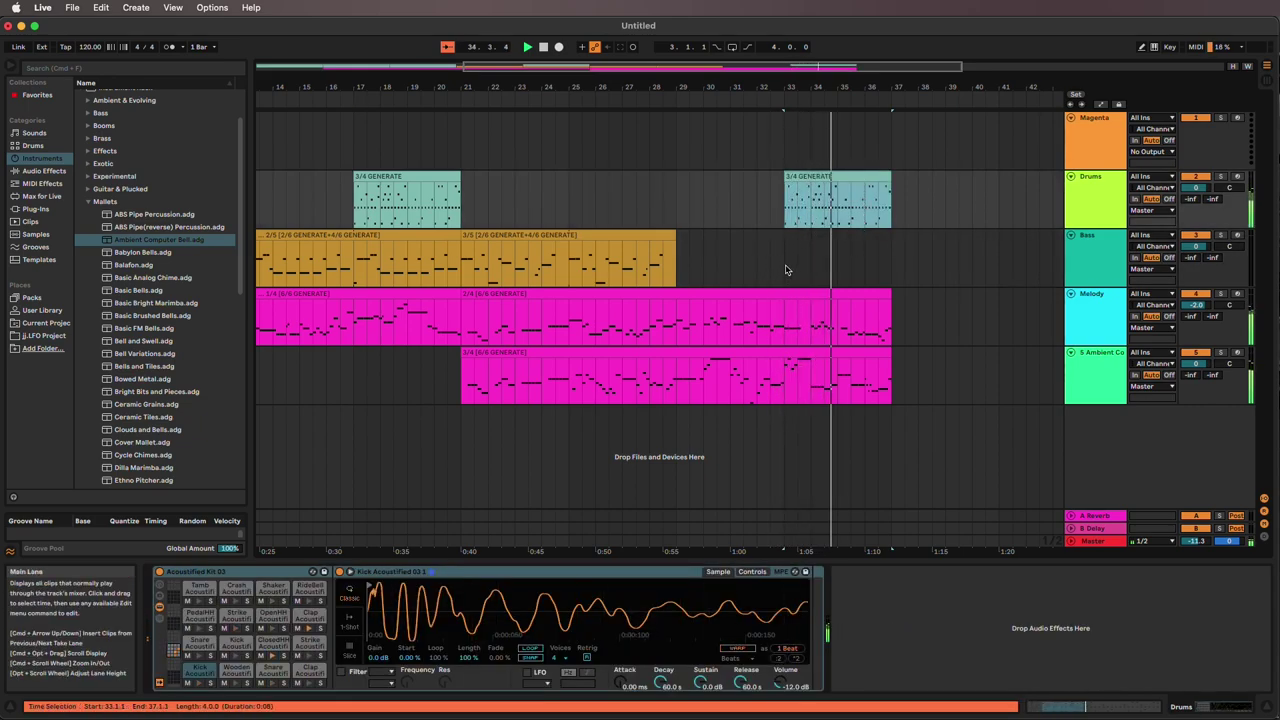
drag(888, 293, 1028, 295)
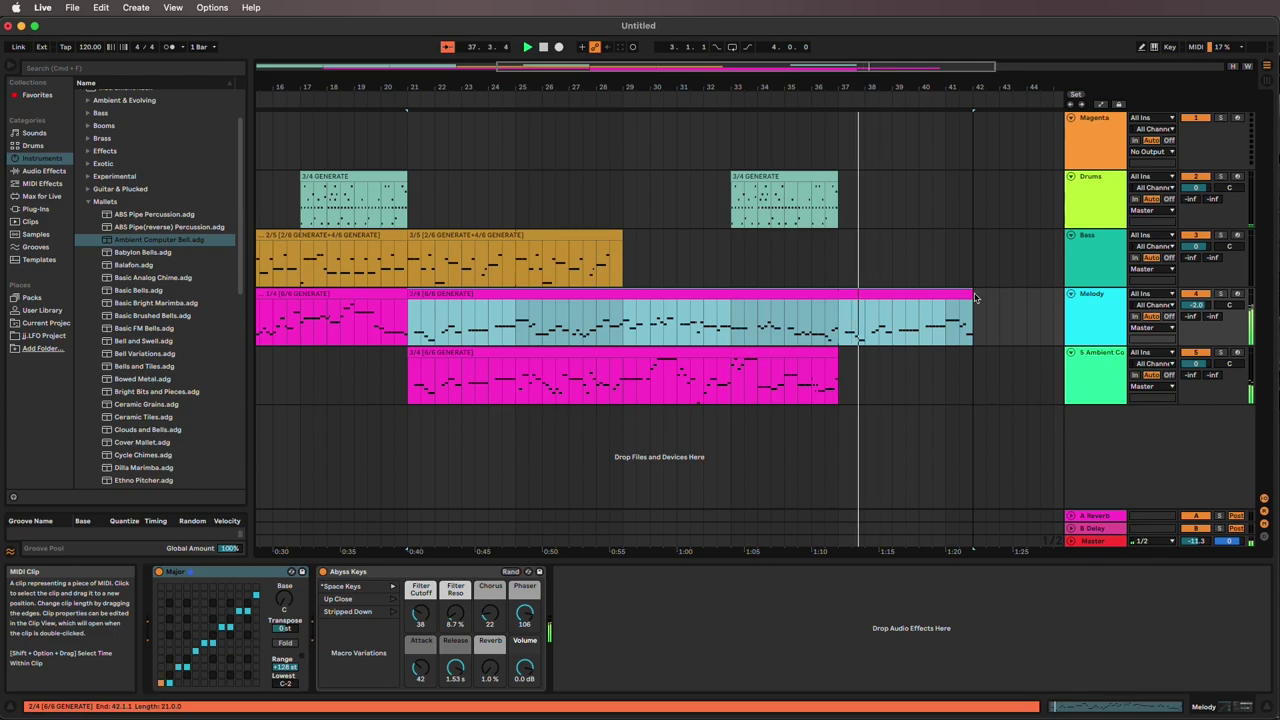
Step: Trim the bell clip to end near bar 36, then stop and return to 1.1.1
drag(837, 352, 817, 352)
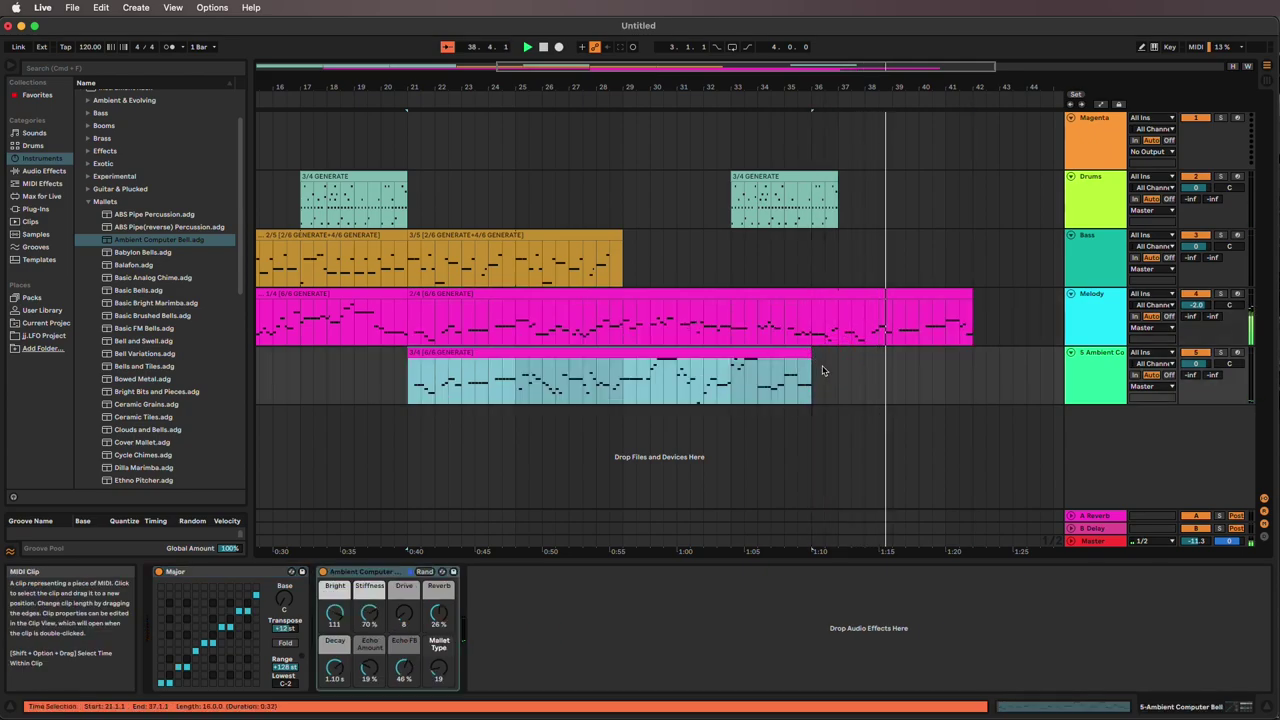
click(968, 295)
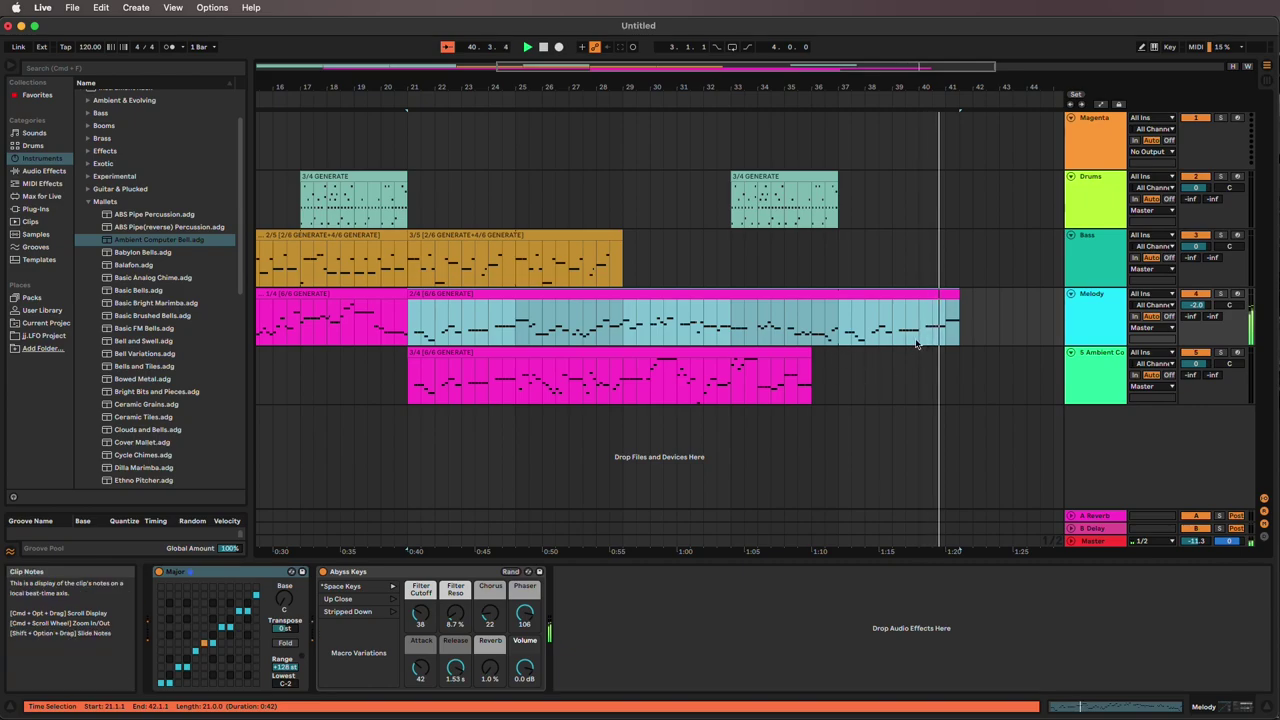
click(544, 48)
click(544, 48)
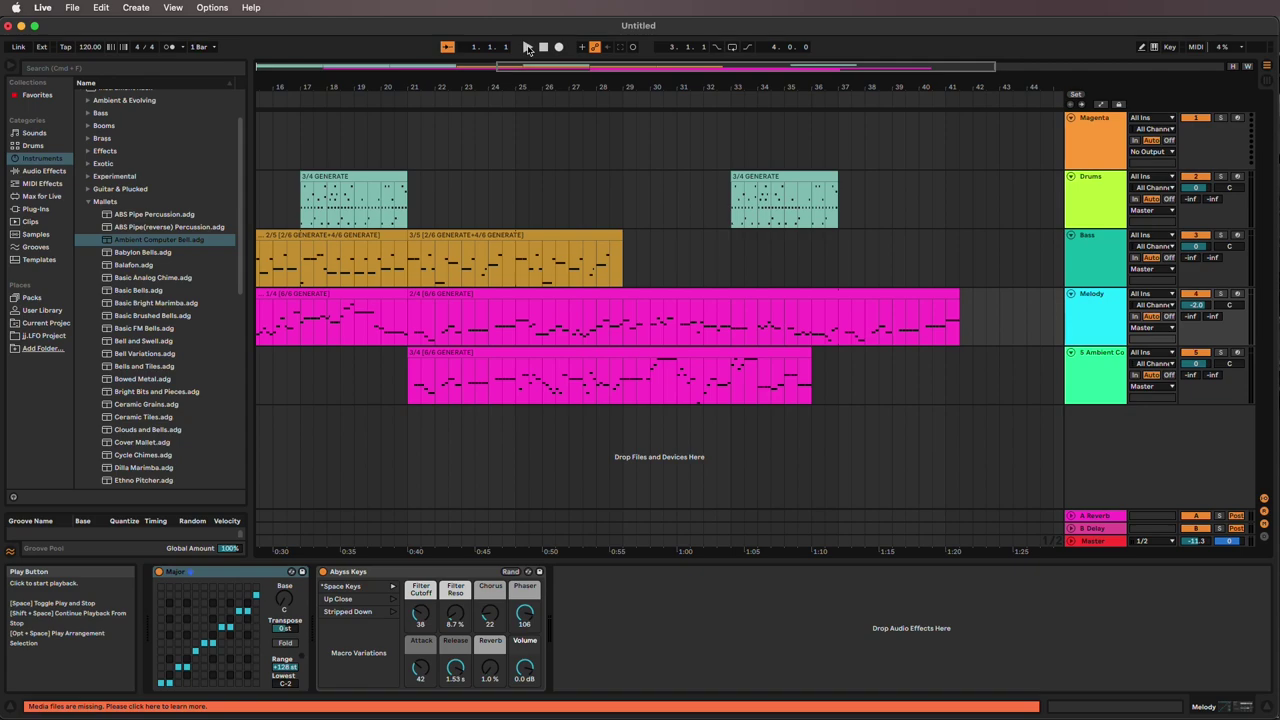
Step: Play the full five-track arrangement from the beginning and listen through
click(528, 48)
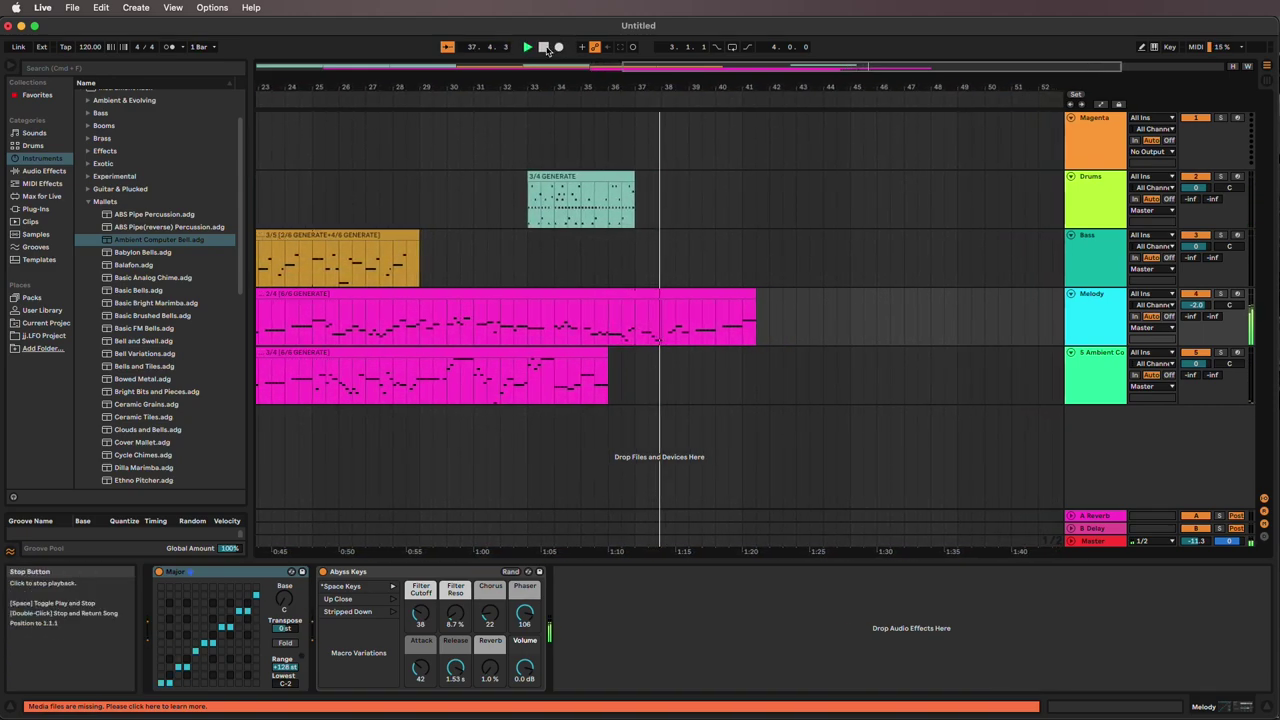
Step: Stop playback and open the Bass 2/6 GENERATE clip in an enlarged note editor
click(545, 48)
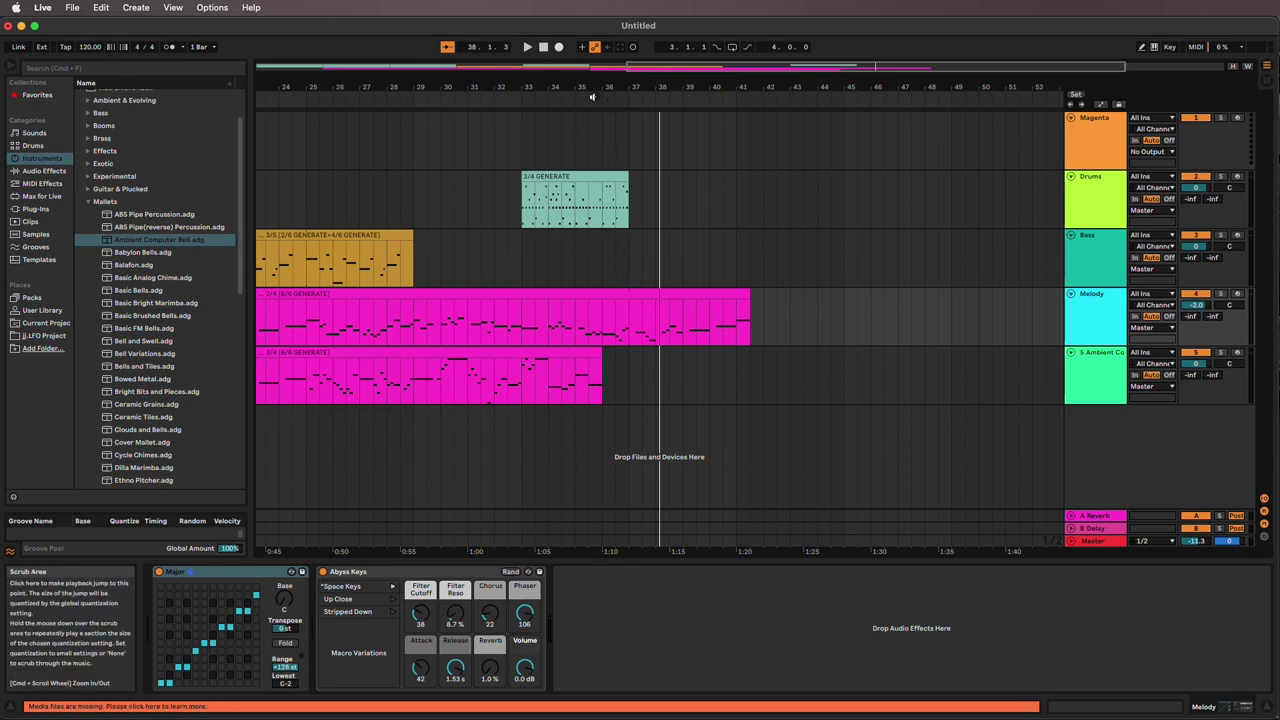
drag(648, 71, 280, 70)
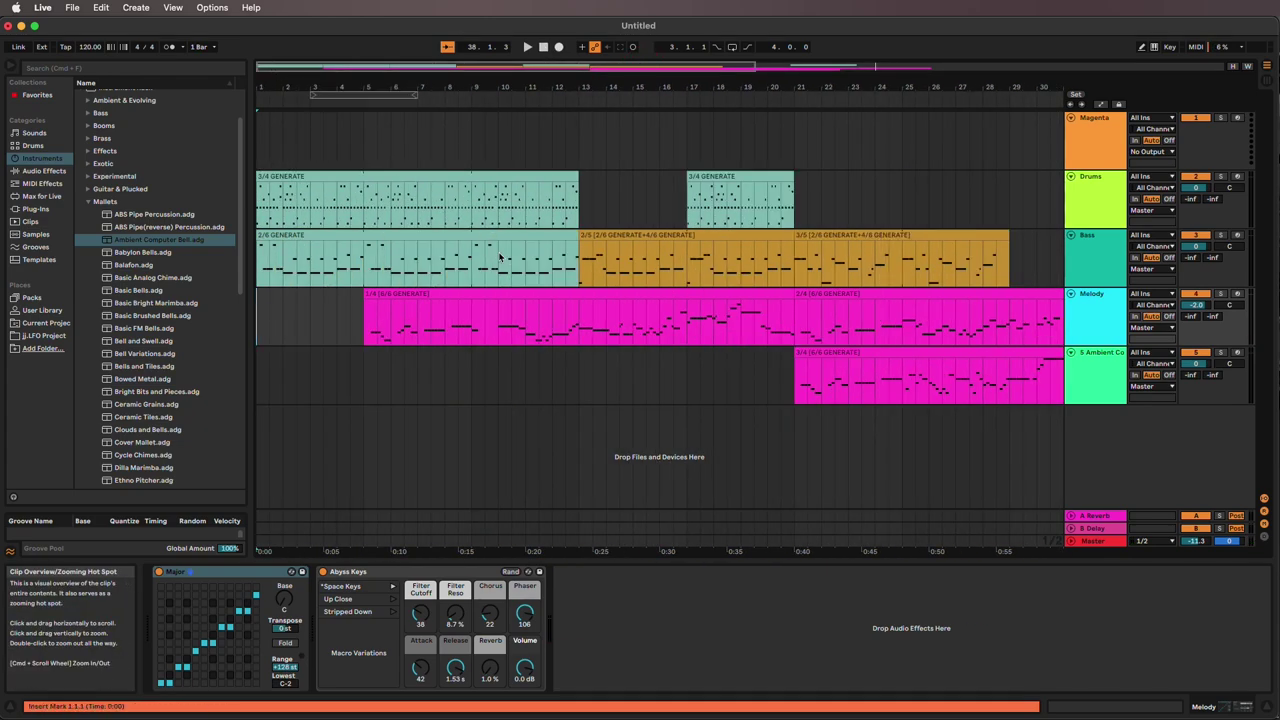
click(505, 236)
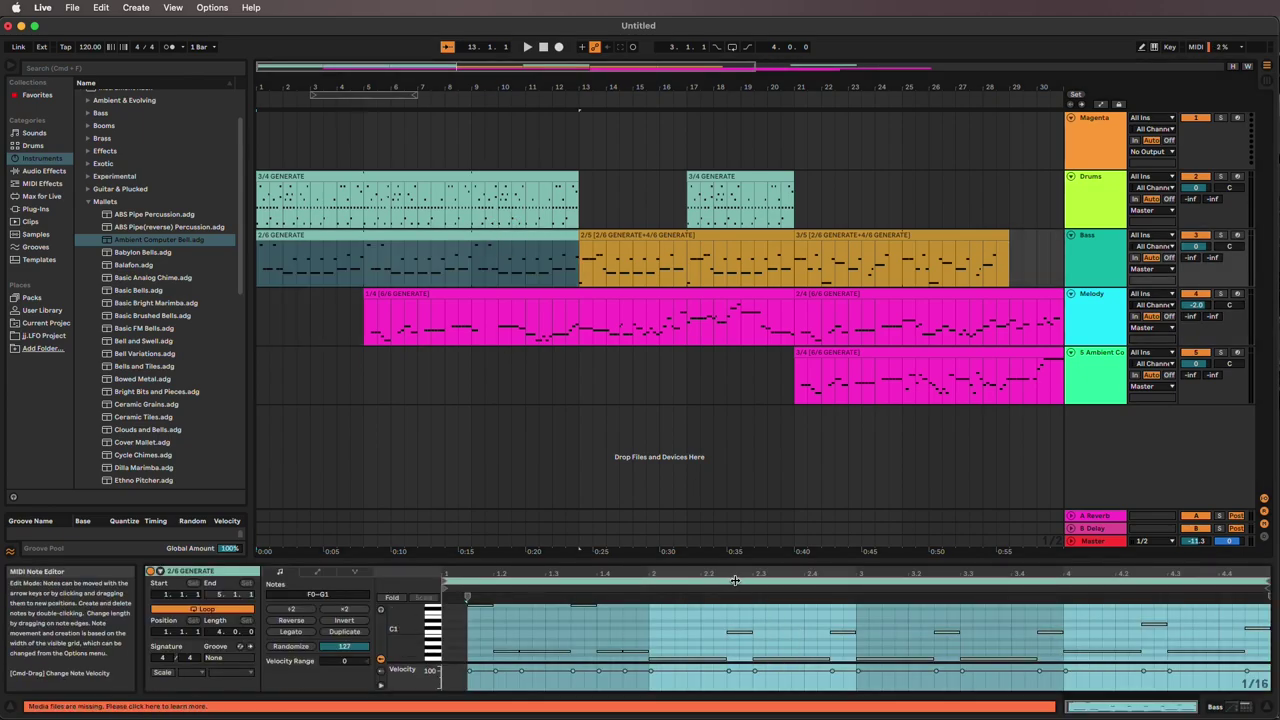
drag(732, 559, 723, 500)
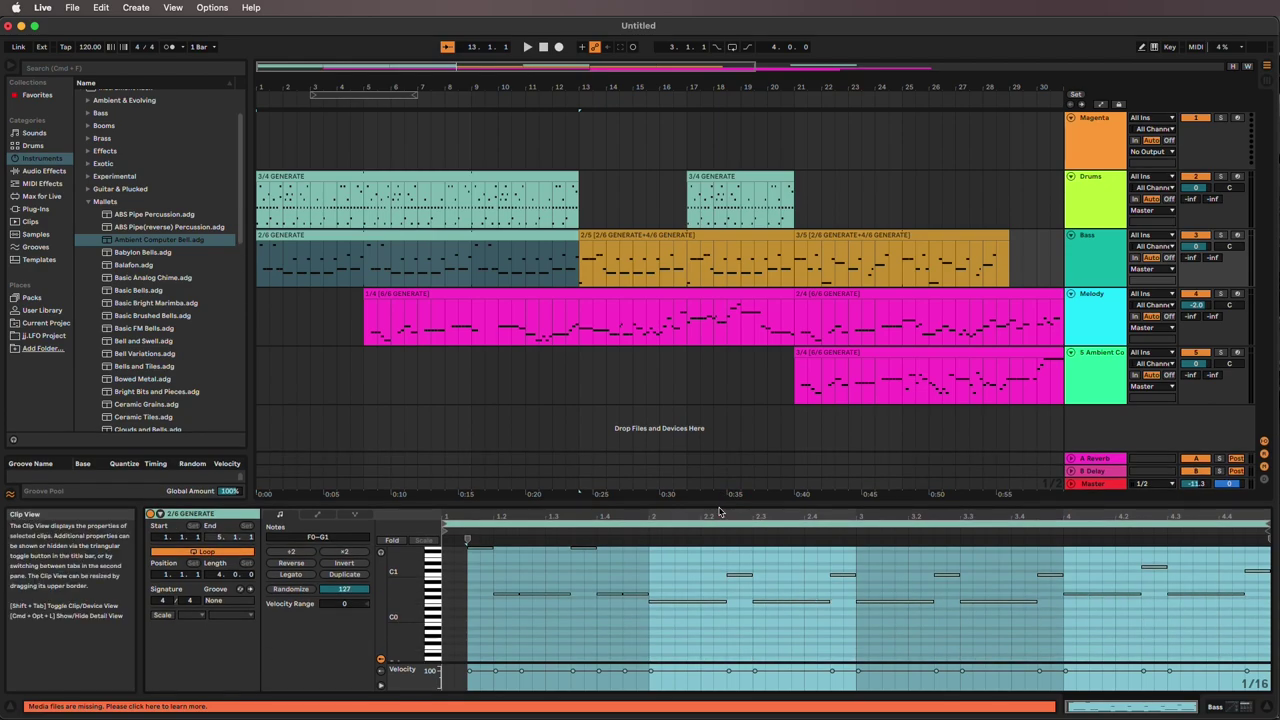
click(740, 584)
Step: Raise the B0 bass note to C1 and play from bar 2 to hear it
click(742, 580)
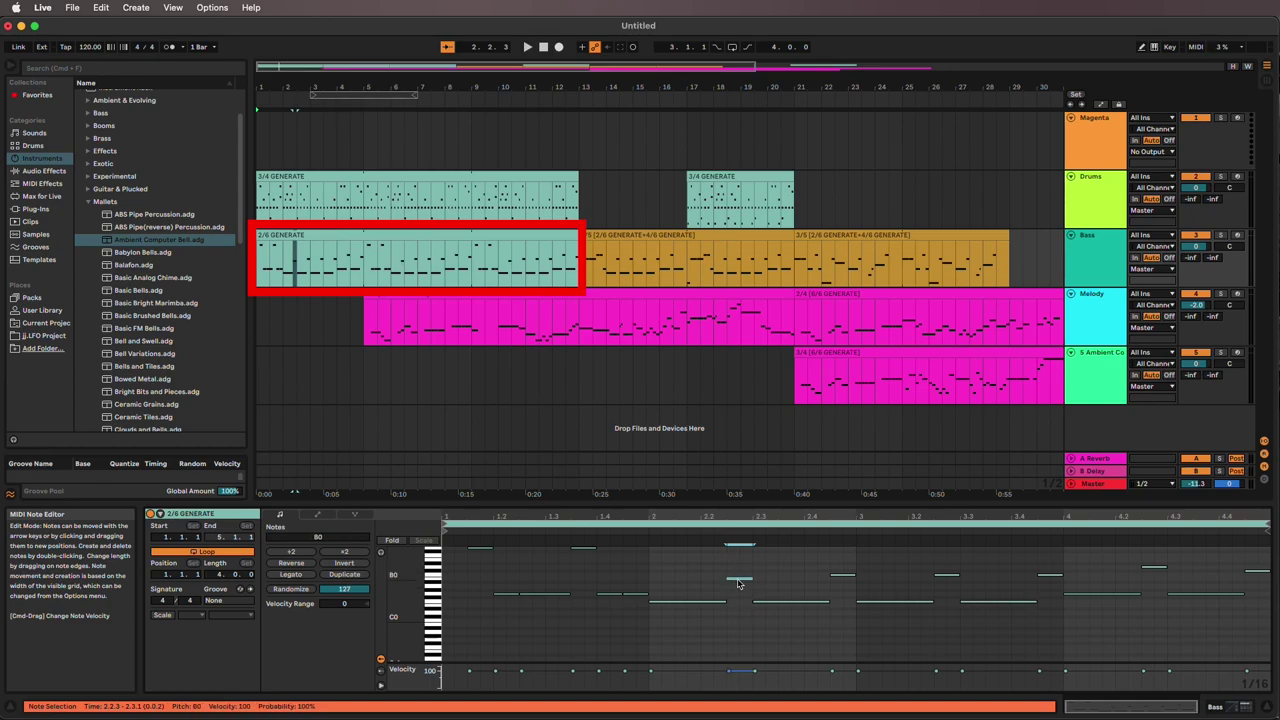
key(Up)
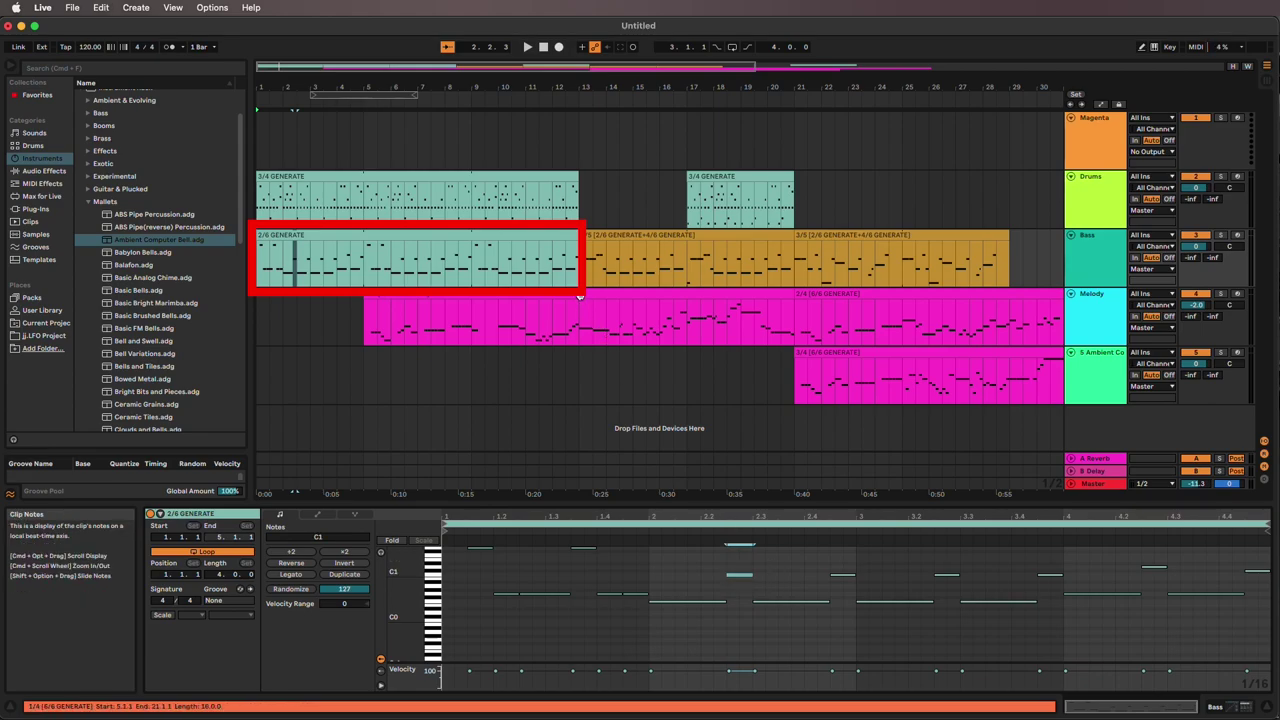
drag(665, 562, 885, 614)
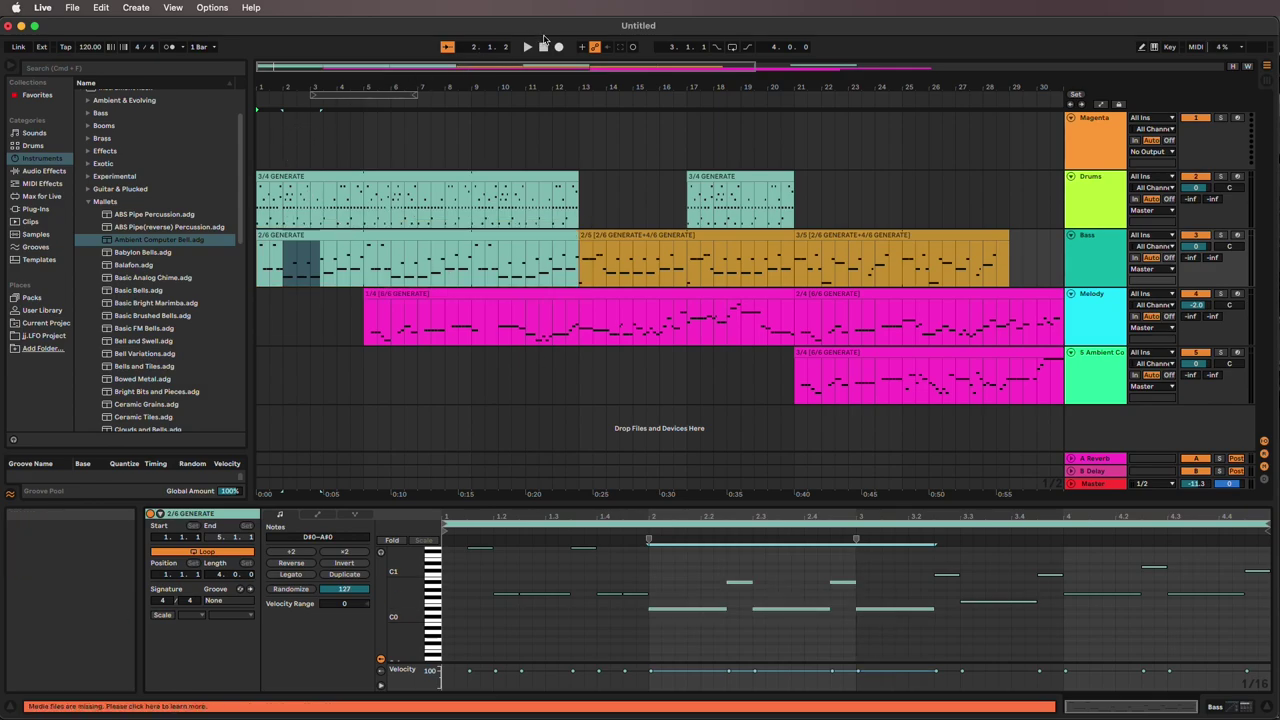
click(286, 100)
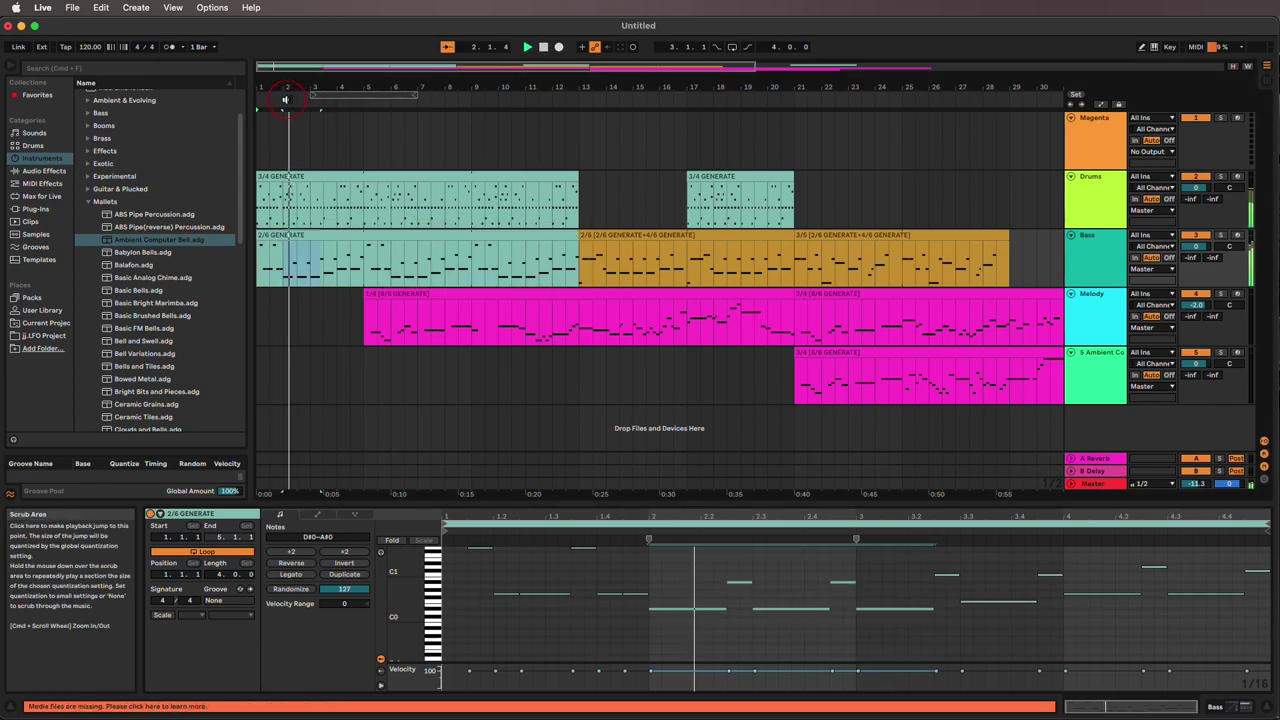
Step: Move two drum hits near beat 2 of the Drums 3/4 GENERATE clip up two lanes
click(543, 47)
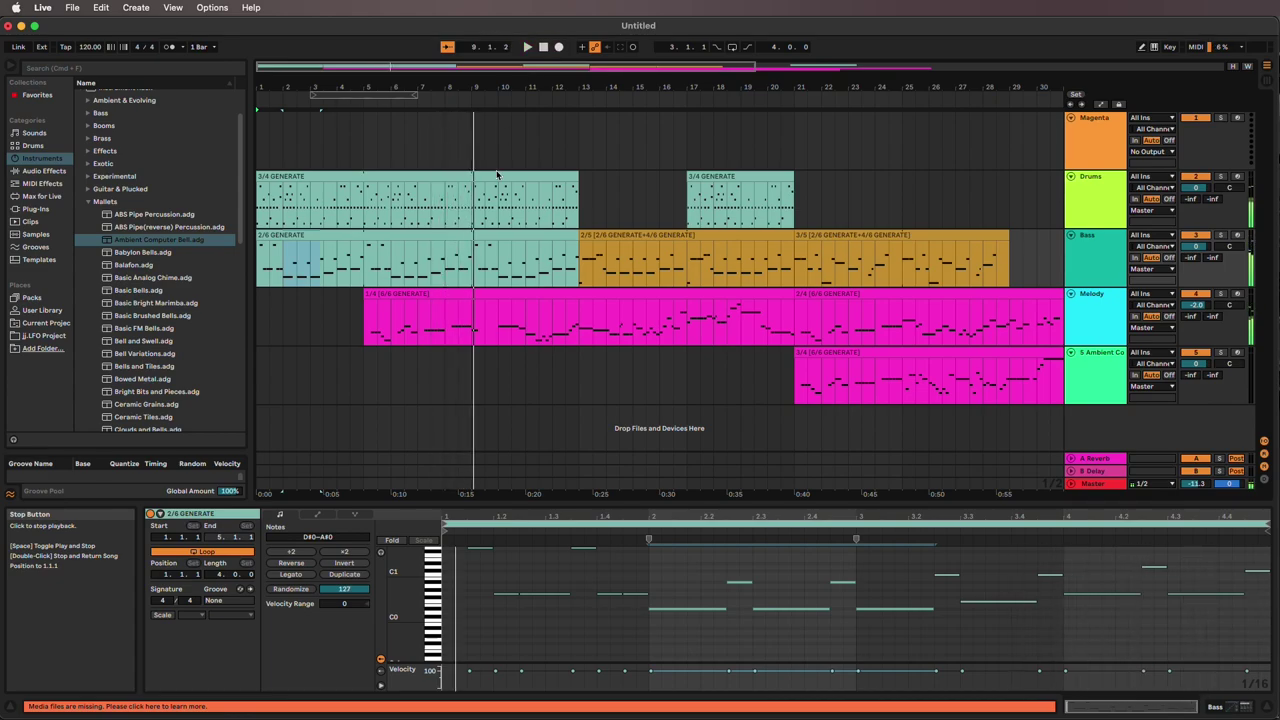
click(430, 175)
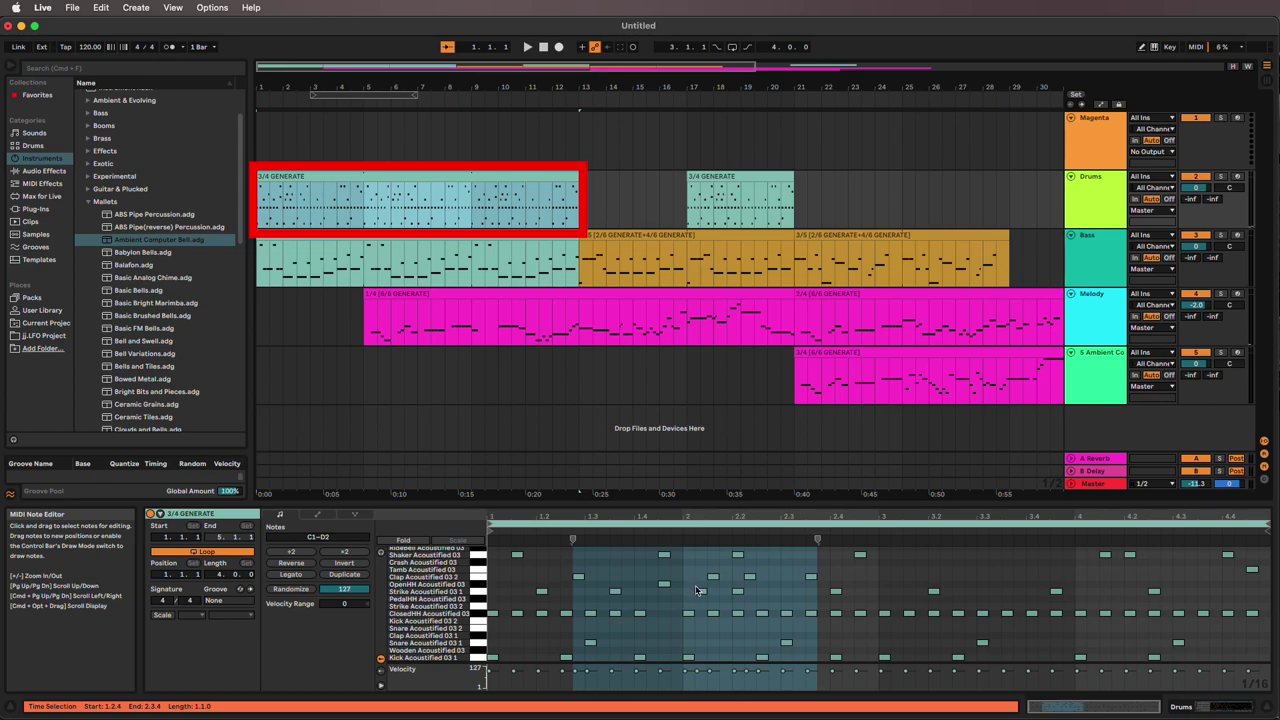
drag(696, 573, 715, 594)
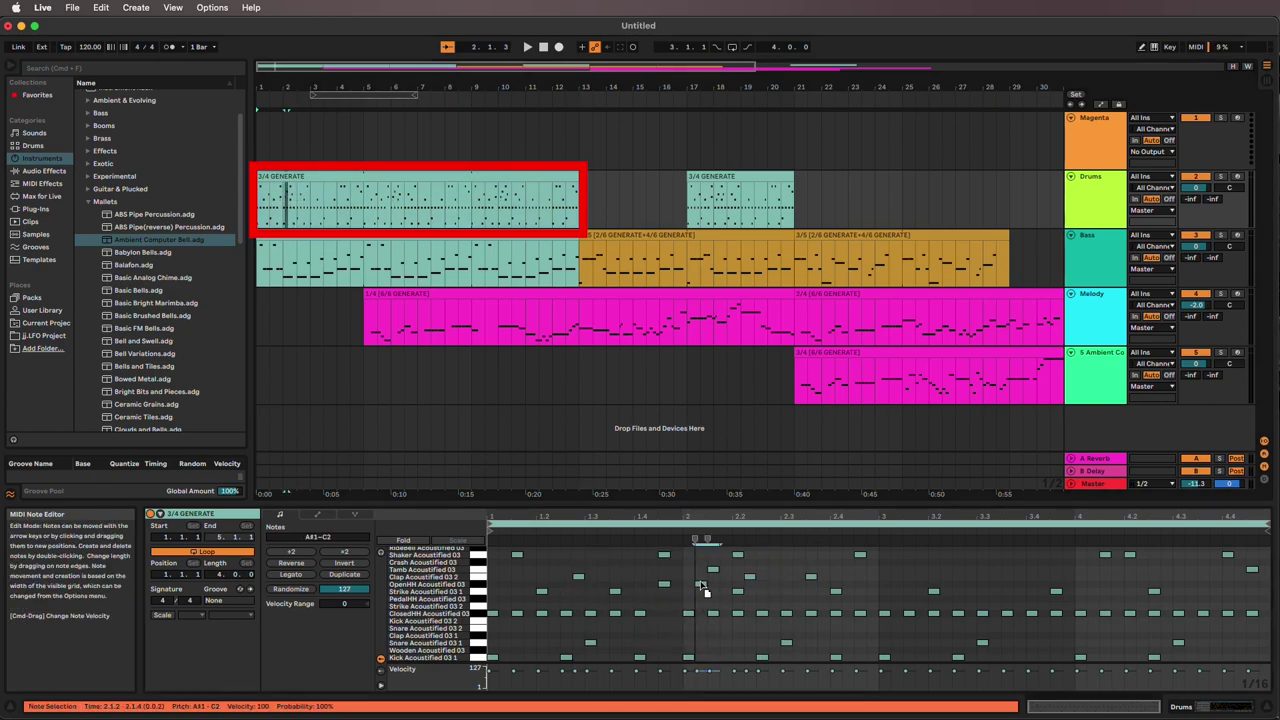
drag(699, 621, 701, 597)
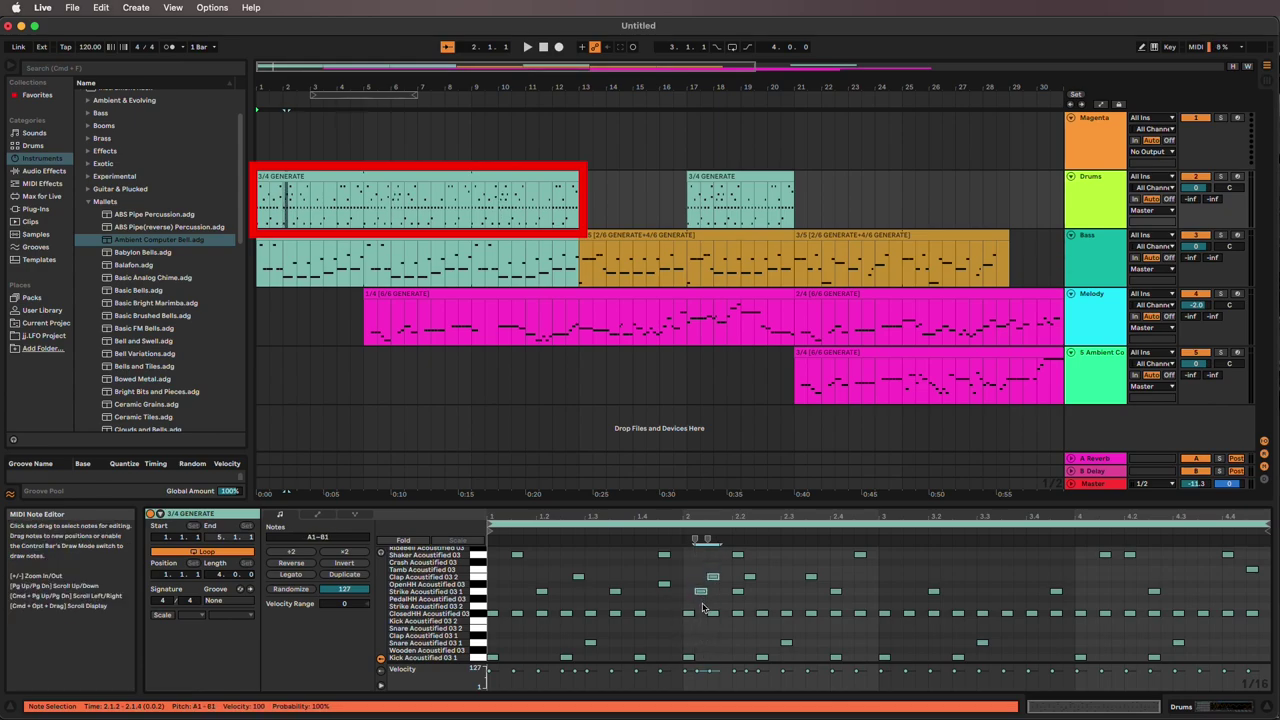
click(408, 234)
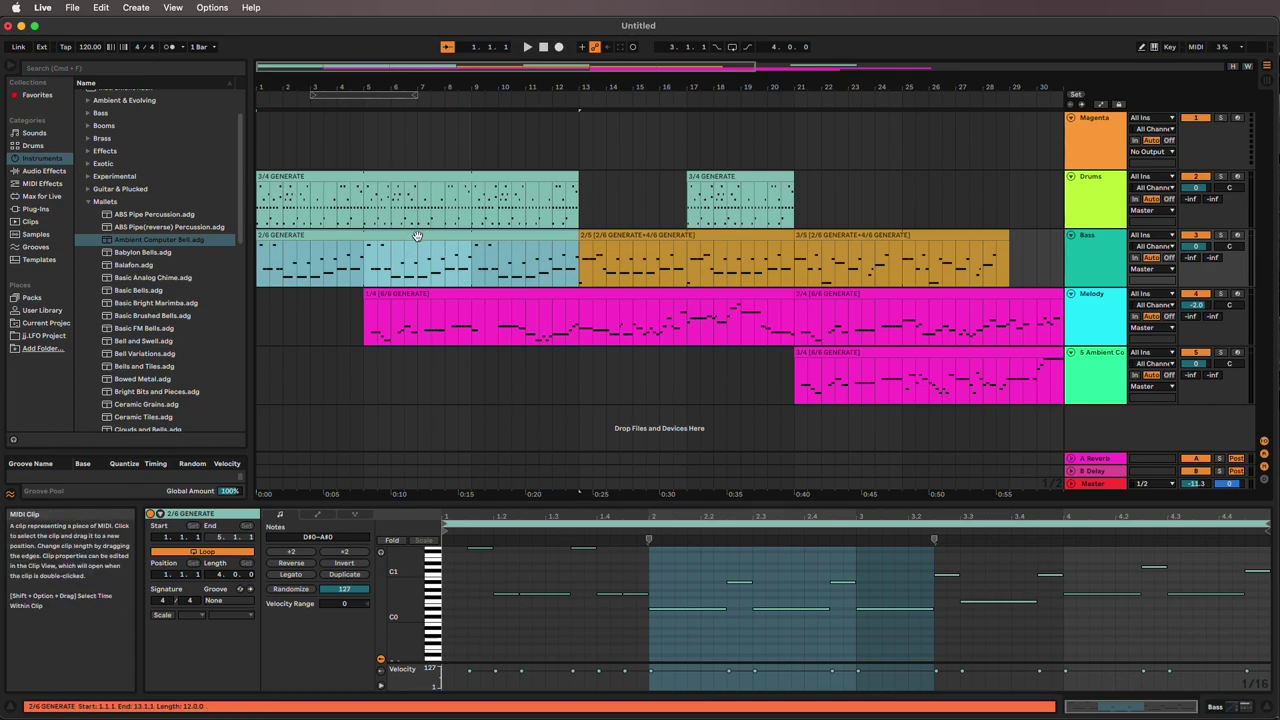
Step: Consolidate the 2/6 GENERATE bass clip, raise its bar-4 note to E1, and replay
right_click(419, 239)
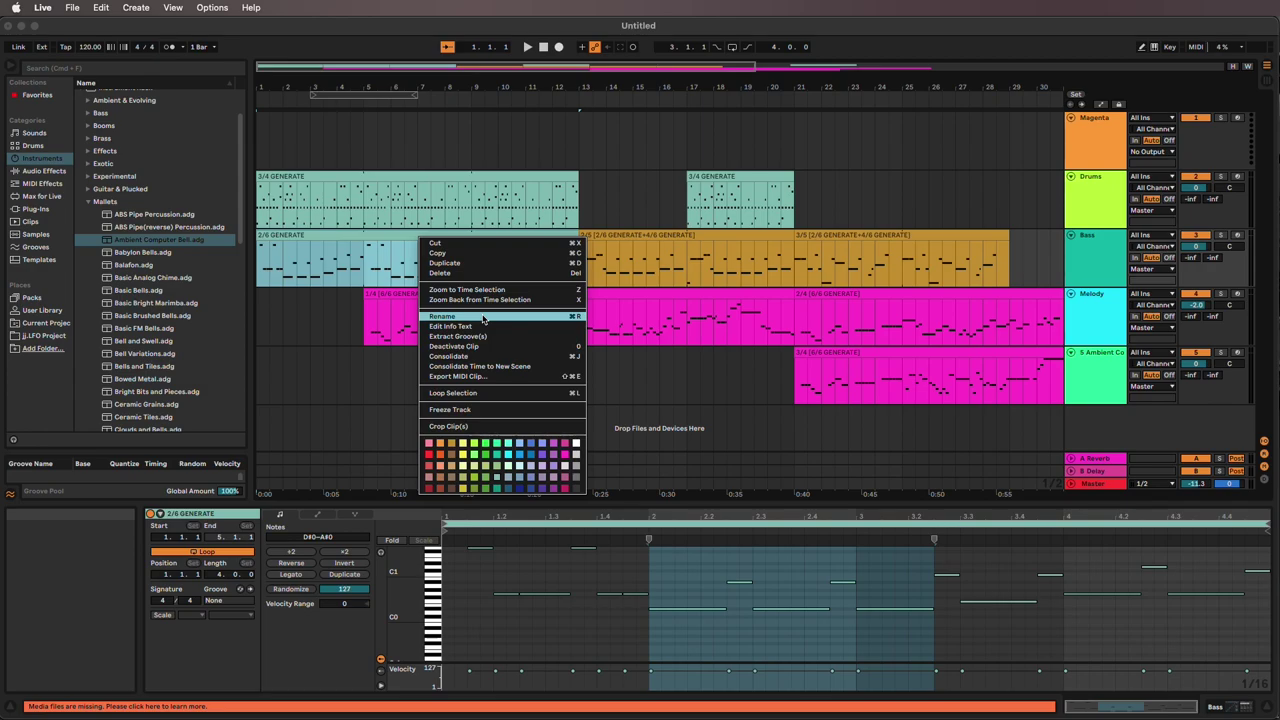
click(485, 356)
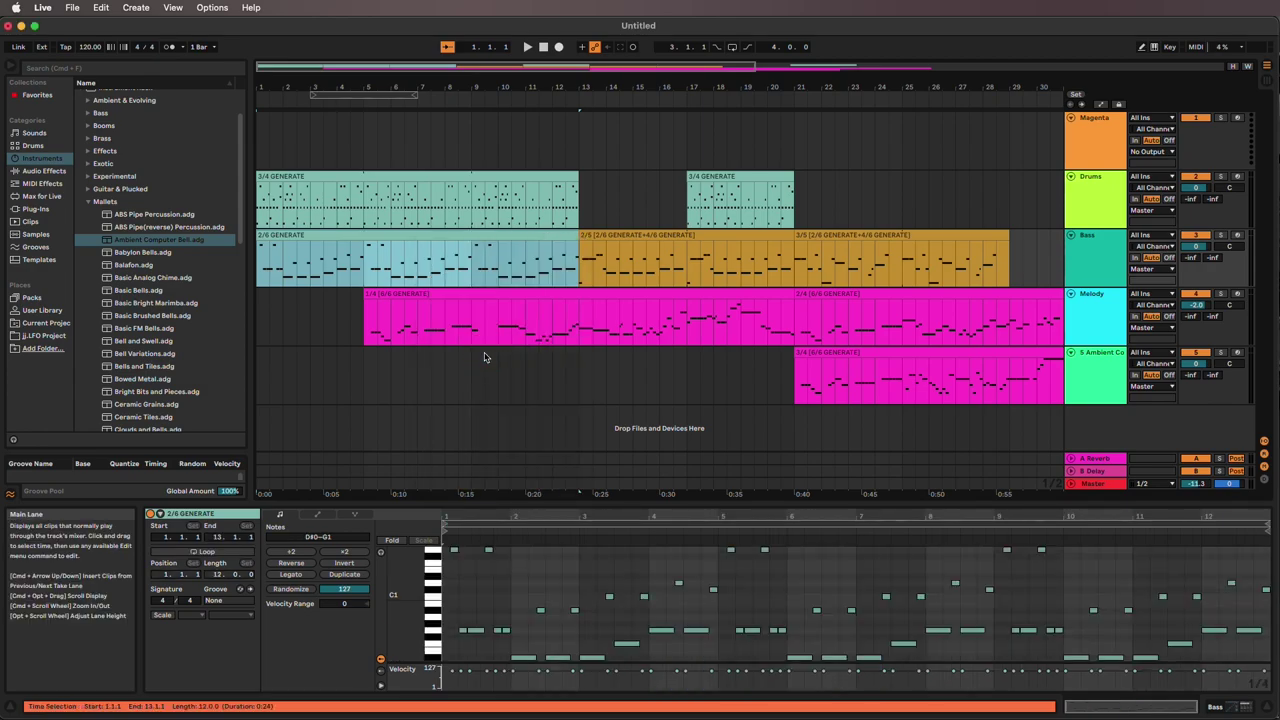
click(660, 631)
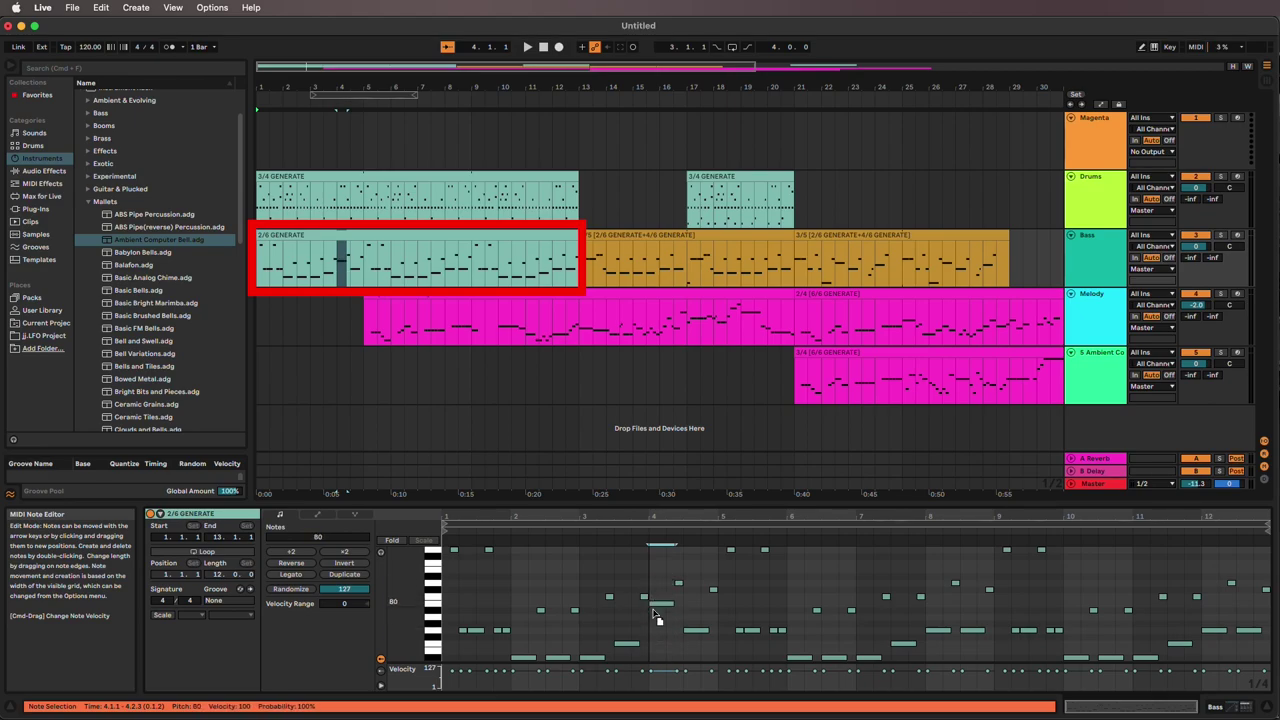
drag(656, 650, 664, 578)
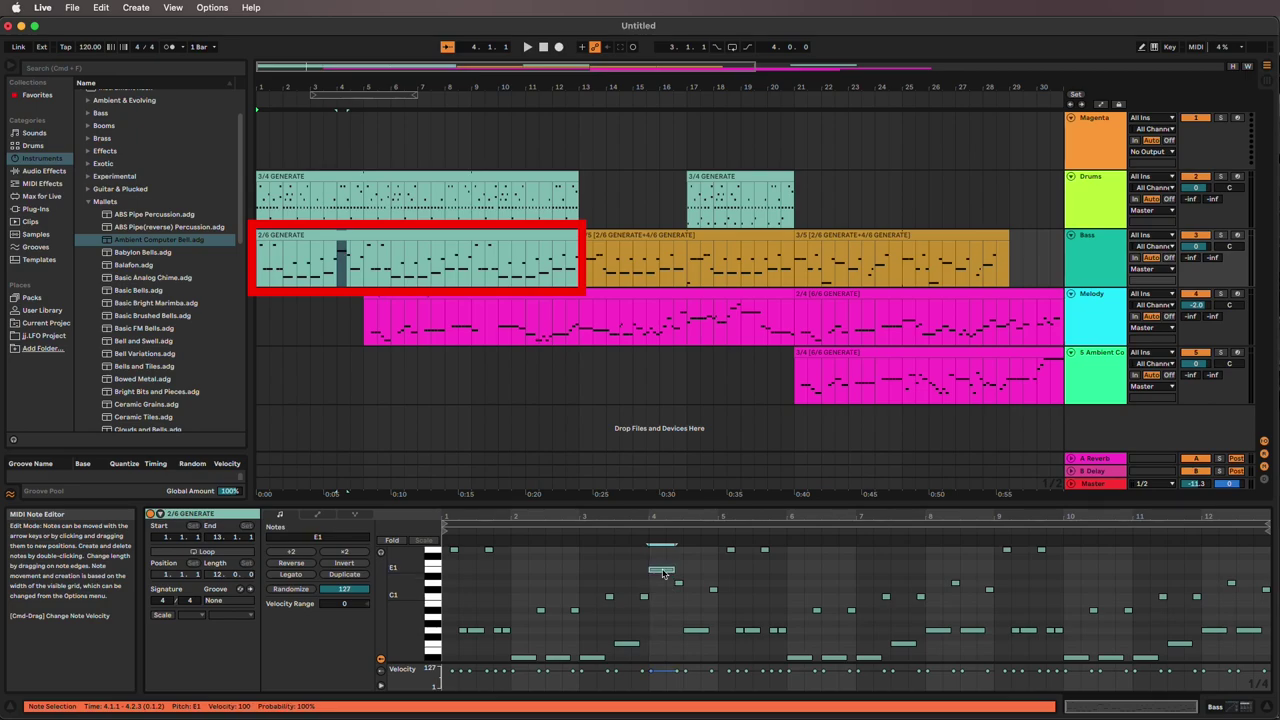
click(326, 103)
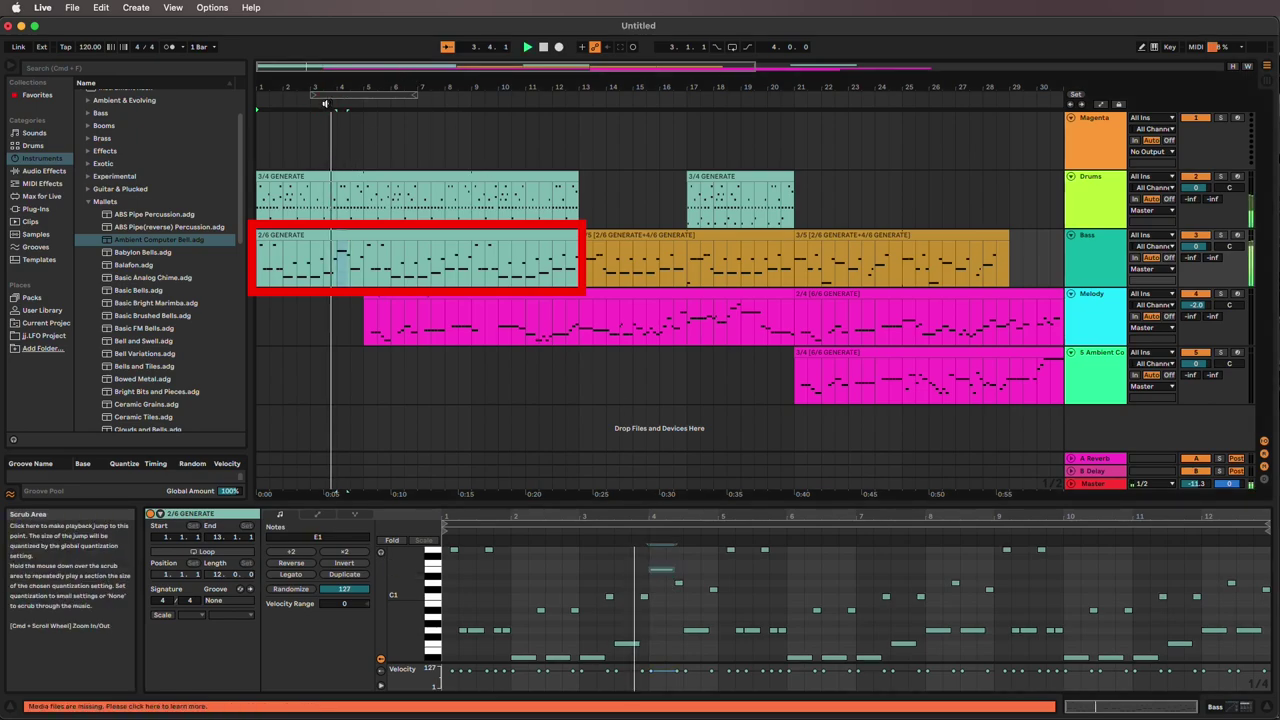